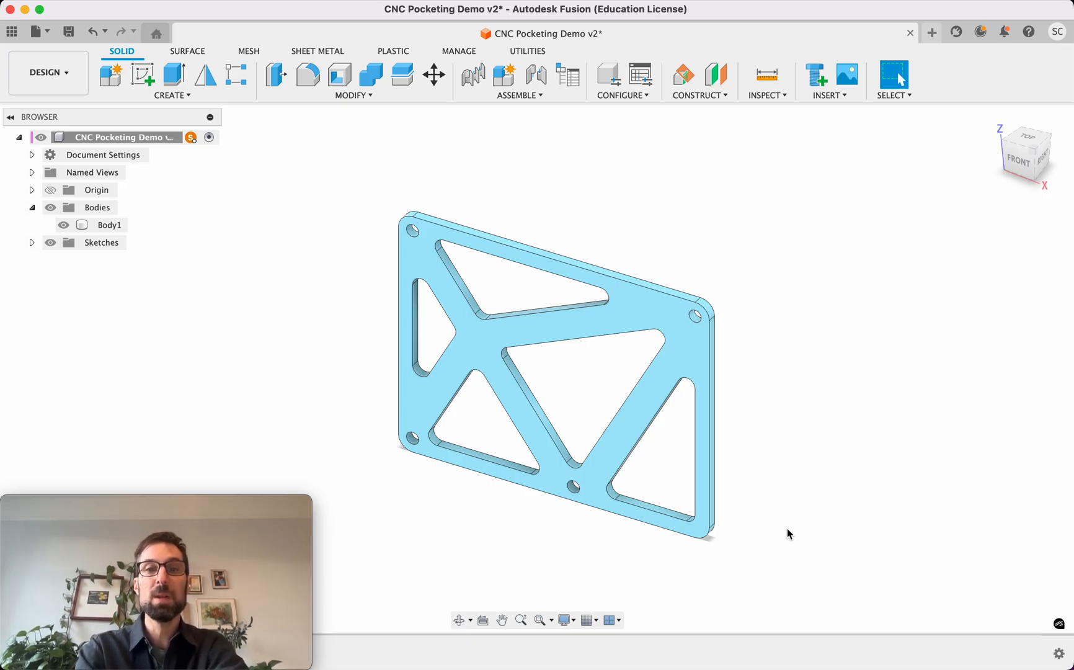
pyautogui.click(107, 225)
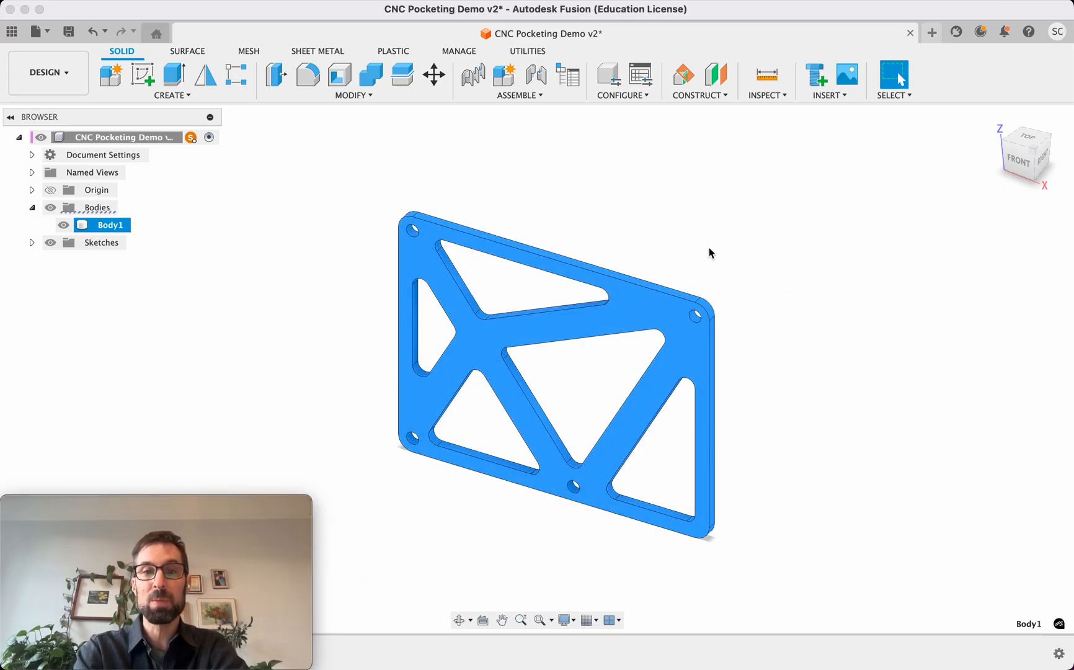
pyautogui.click(691, 224)
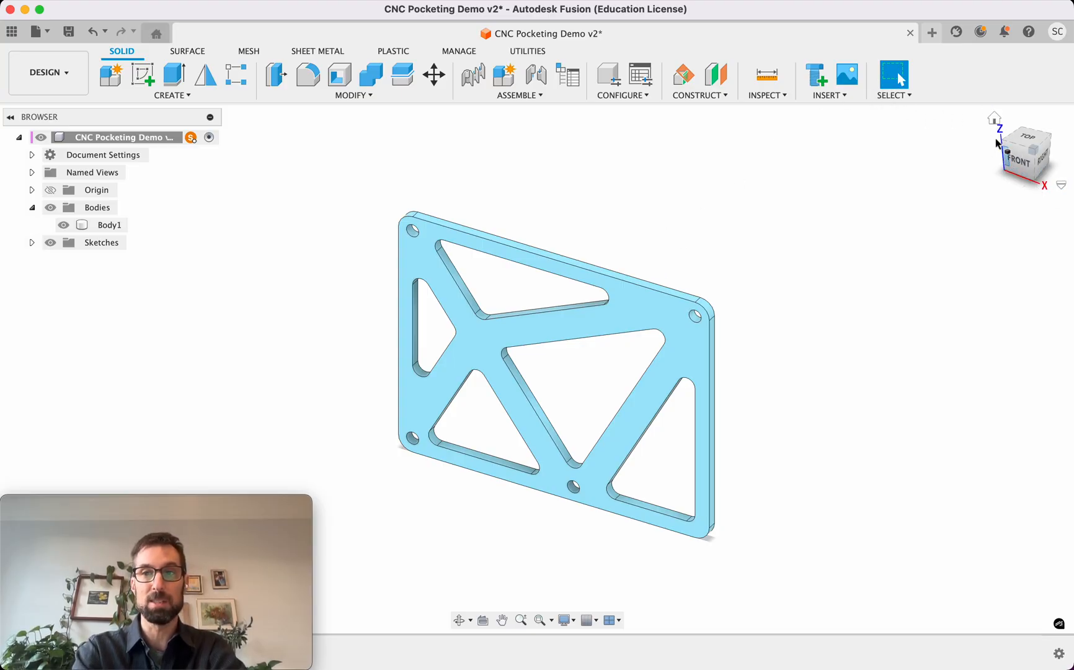
pyautogui.click(638, 312)
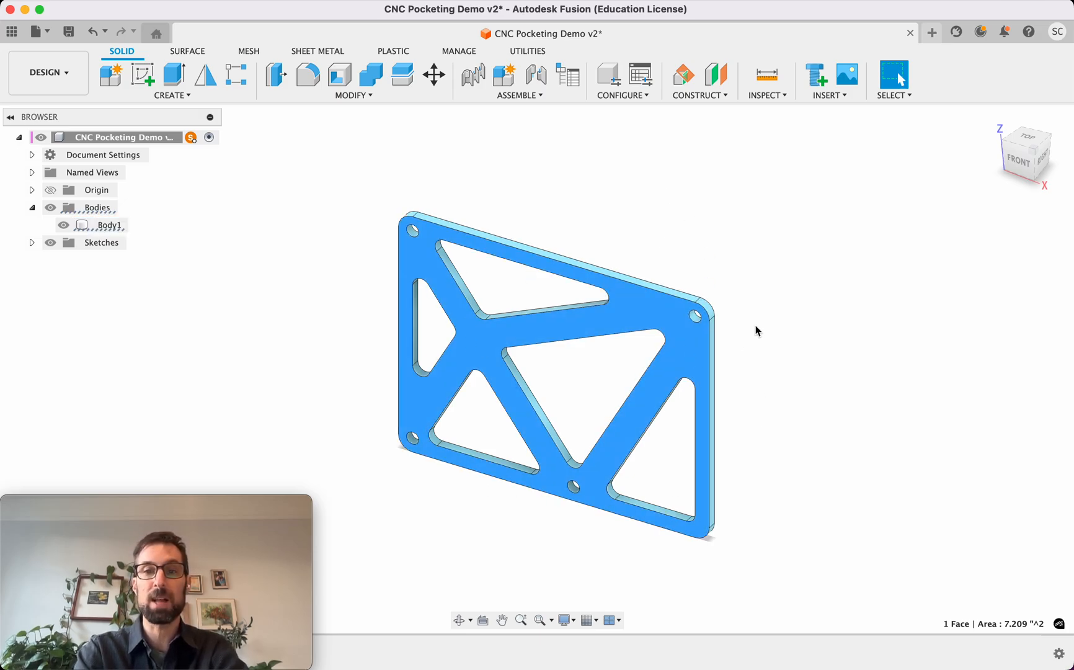
pyautogui.press('Escape')
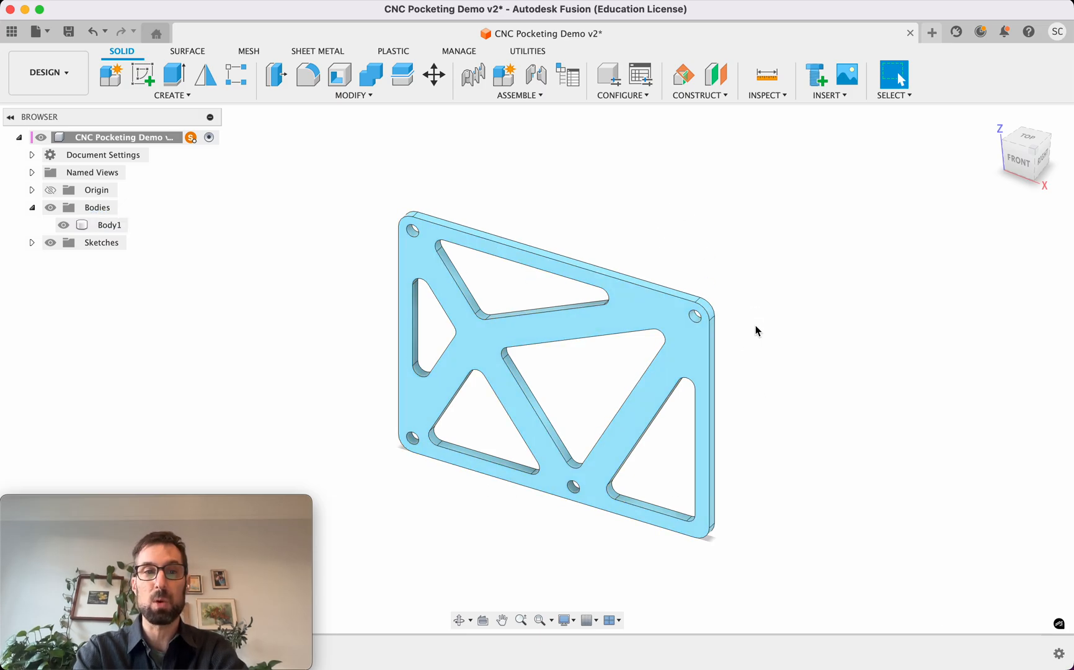
# - Rotate the plate body -90° about the X axis with Move/Copy so it lies flat with Z pointing up
pyautogui.click(107, 226)
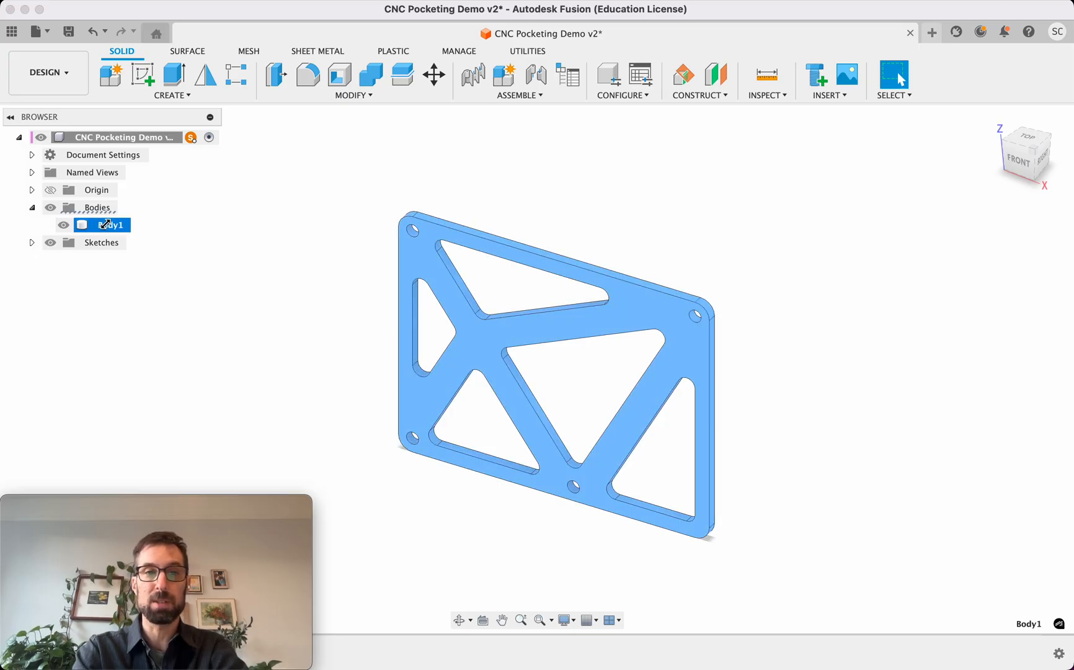
pyautogui.click(433, 76)
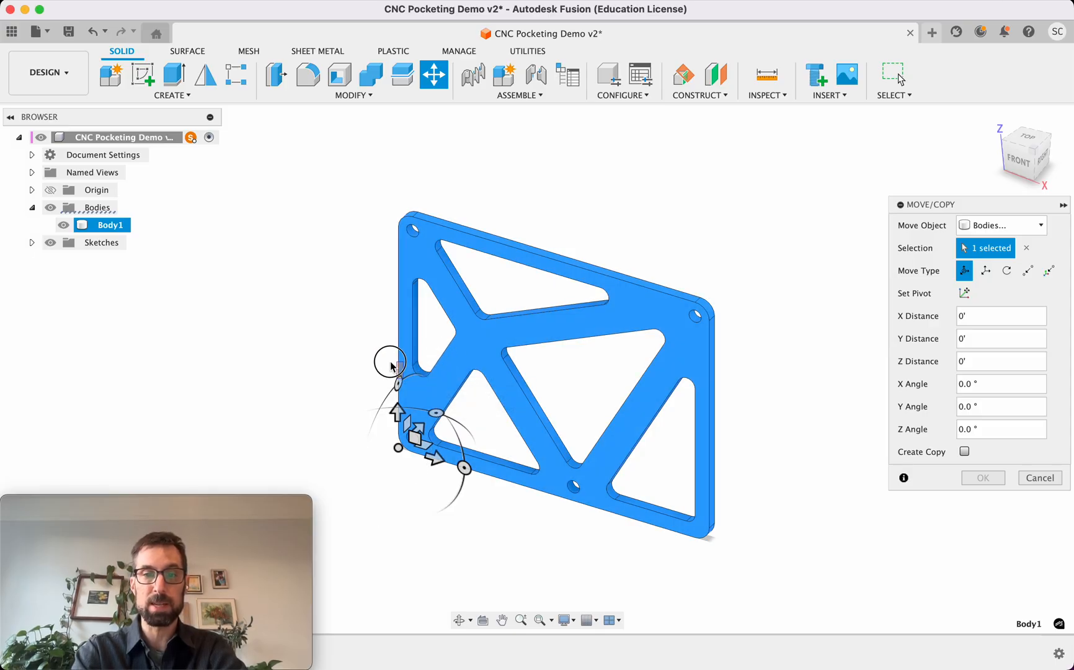
pyautogui.click(398, 382)
pyautogui.moveTo(399, 382); pyautogui.dragTo(437, 372)
pyautogui.write('-90')
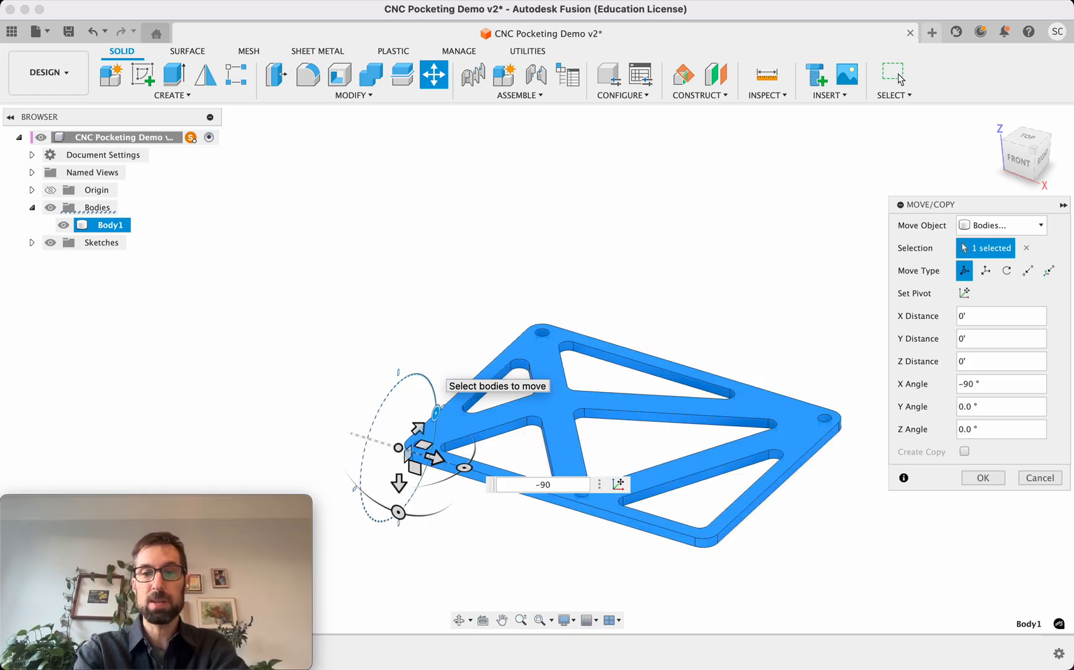
pyautogui.press('Return')
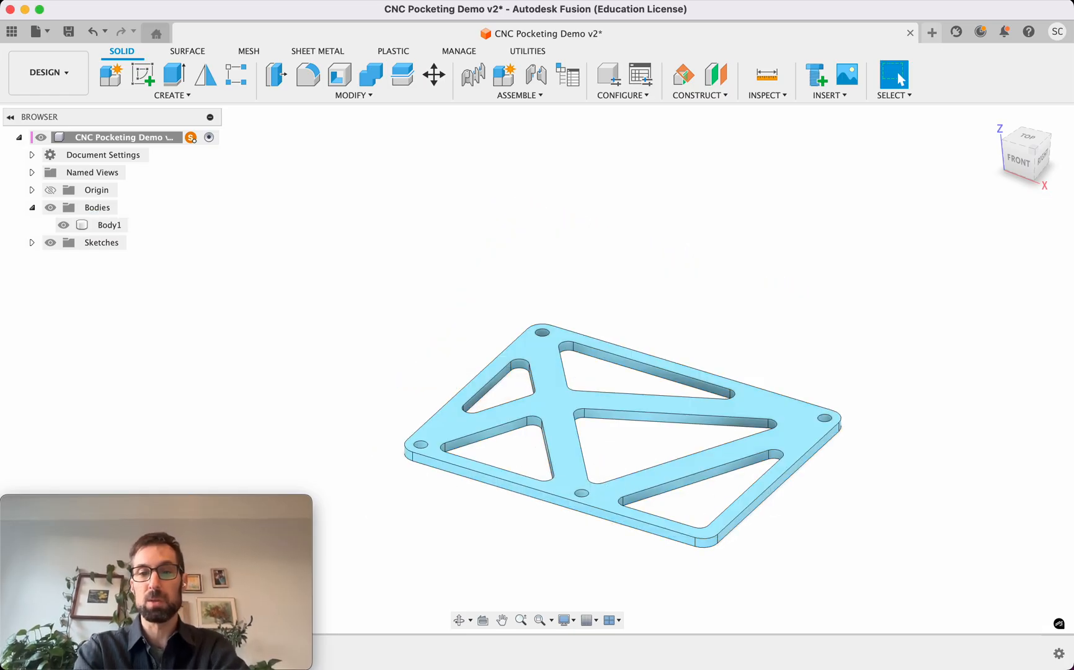
# - Switch from the Design workspace to the Manufacture workspace
pyautogui.scroll(-3, 524, 422)
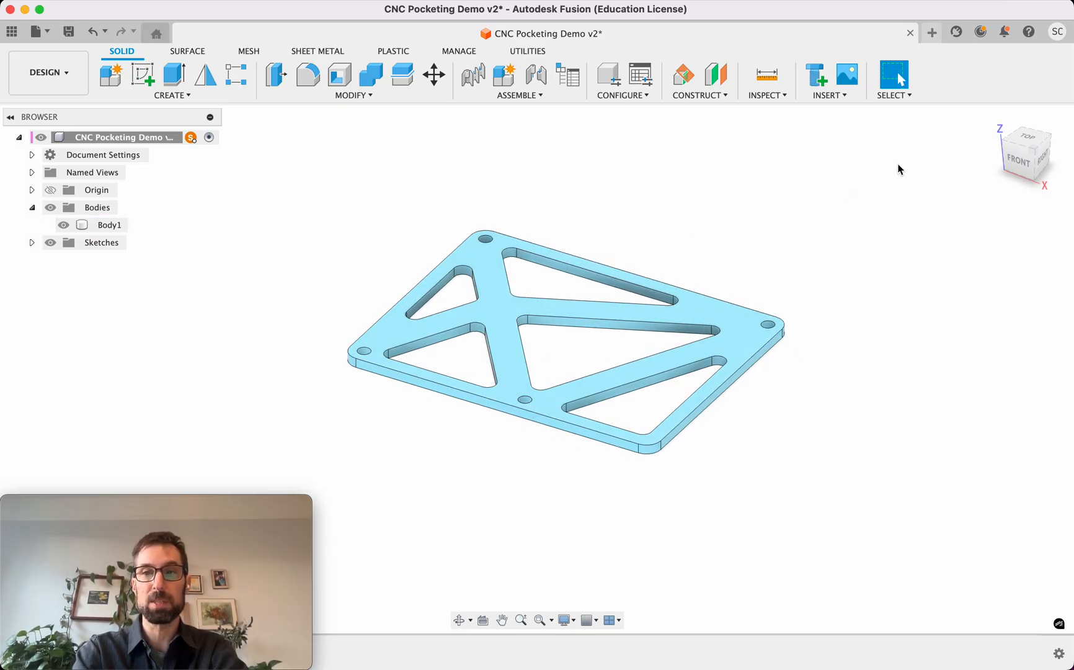
pyautogui.click(1029, 142)
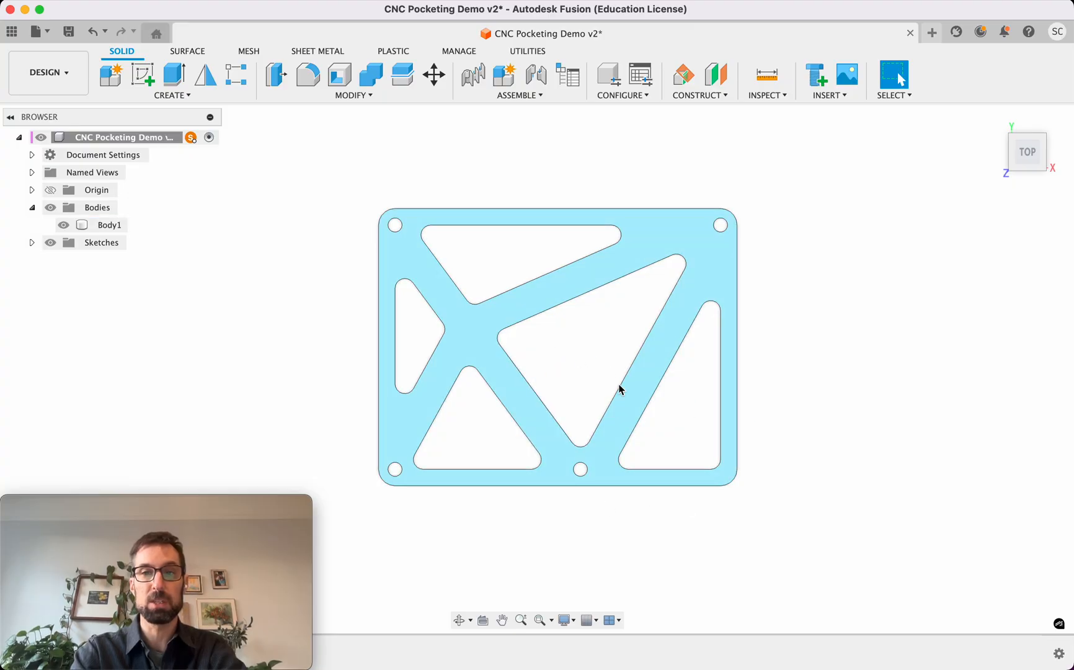
pyautogui.click(635, 476)
pyautogui.keyDown('shift'); pyautogui.scroll(-5, 634, 476); pyautogui.keyUp('shift')
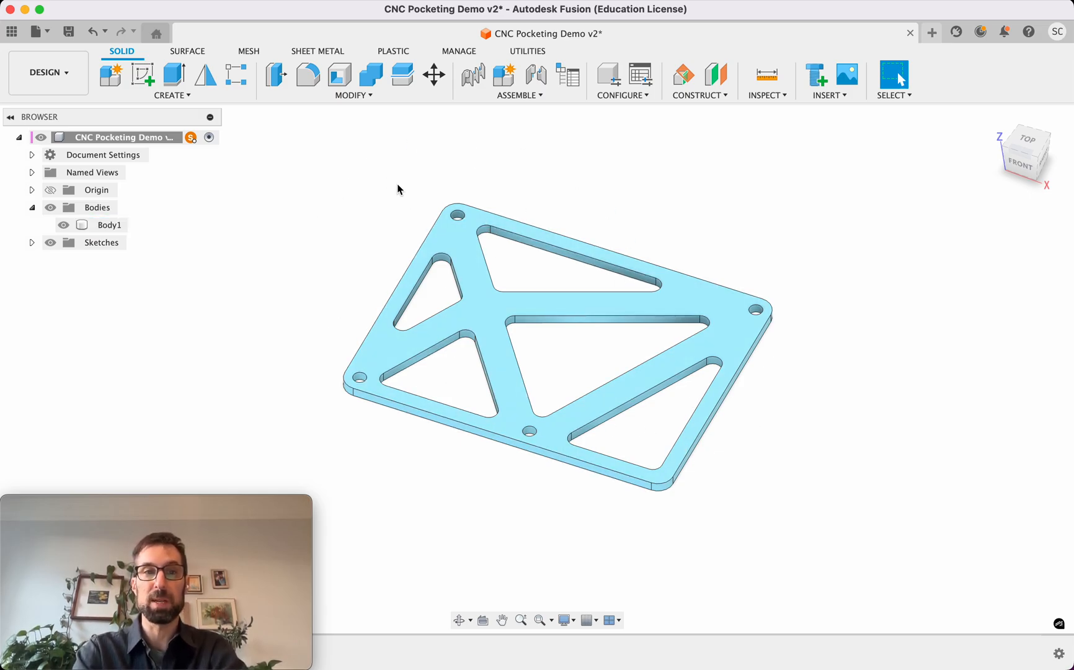
pyautogui.click(69, 72)
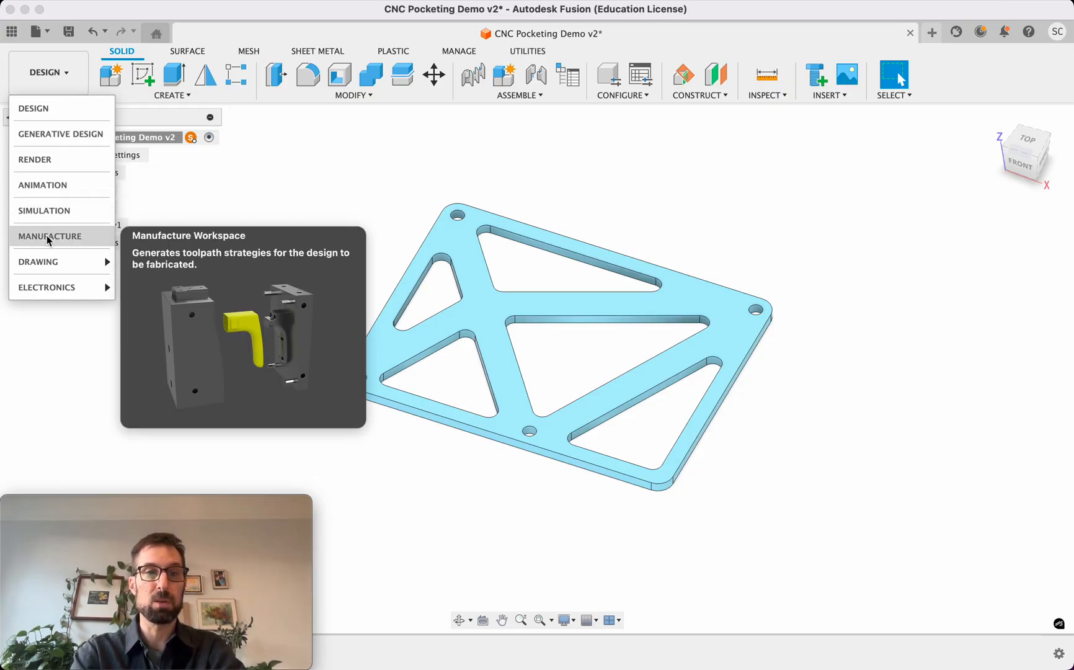
pyautogui.click(47, 237)
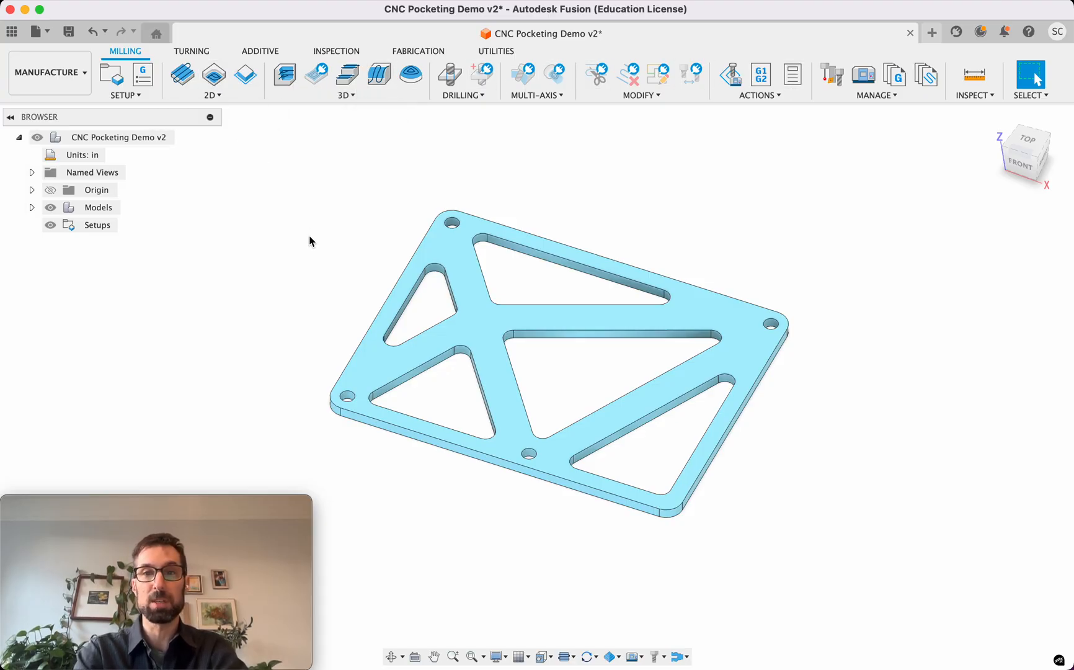
# - Create a new milling setup for the plate
pyautogui.hscroll(-1, 325, 263)
pyautogui.hscroll(-1, 325, 263)
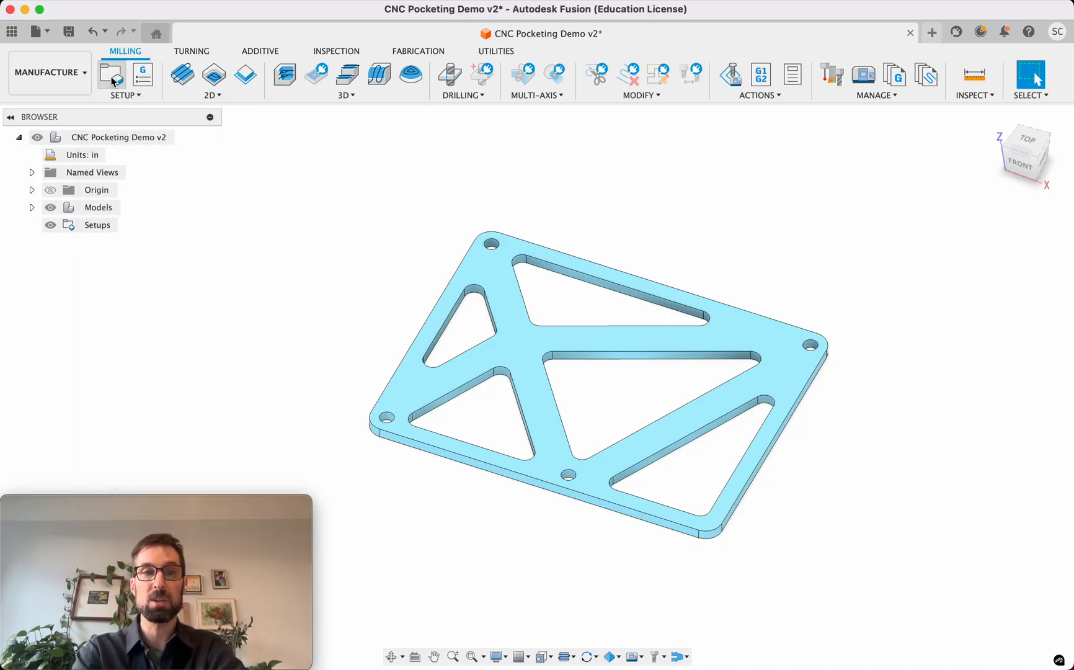
pyautogui.click(118, 79)
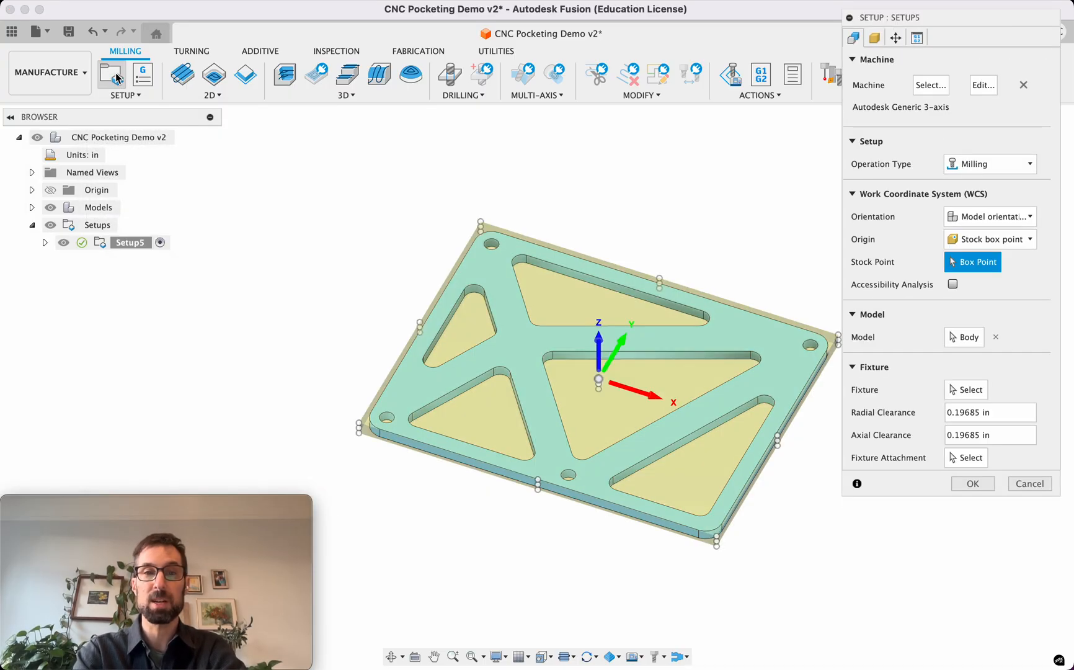
# - Choose the Autodesk Generic 3-axis milling machine with XYZ axis on the head from the Fusion library for the setup
pyautogui.click(924, 87)
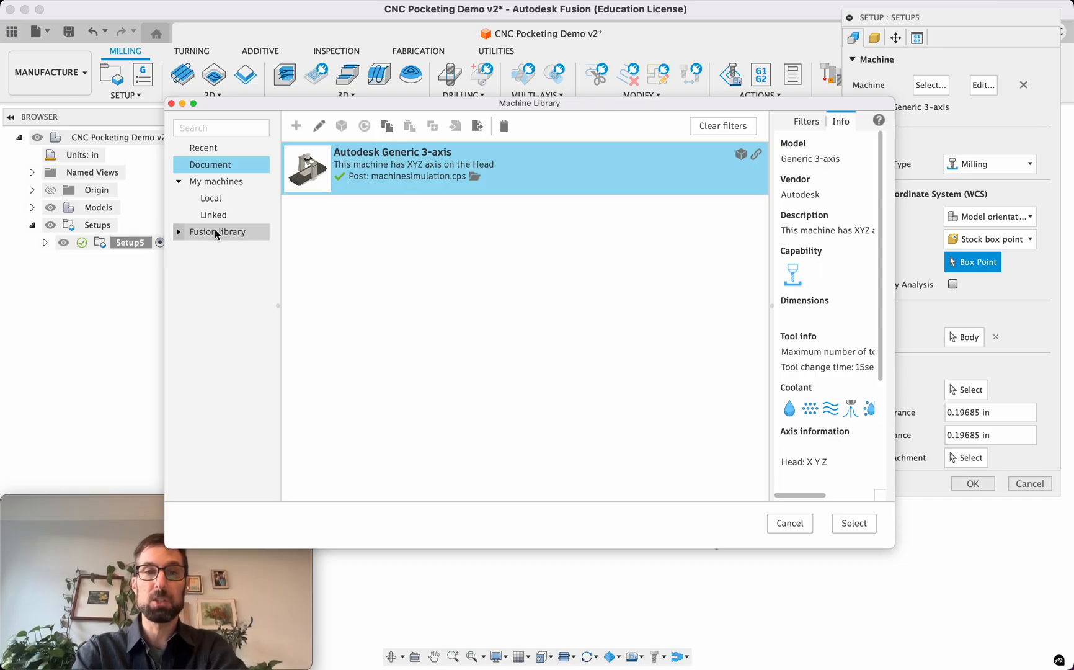
pyautogui.click(179, 232)
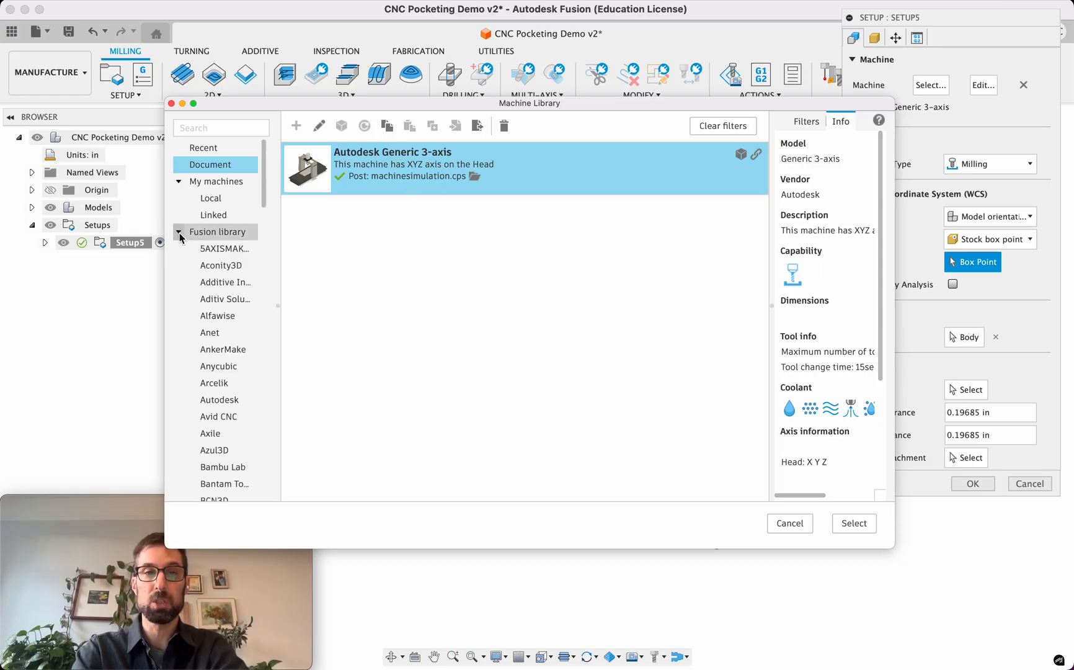
pyautogui.click(206, 234)
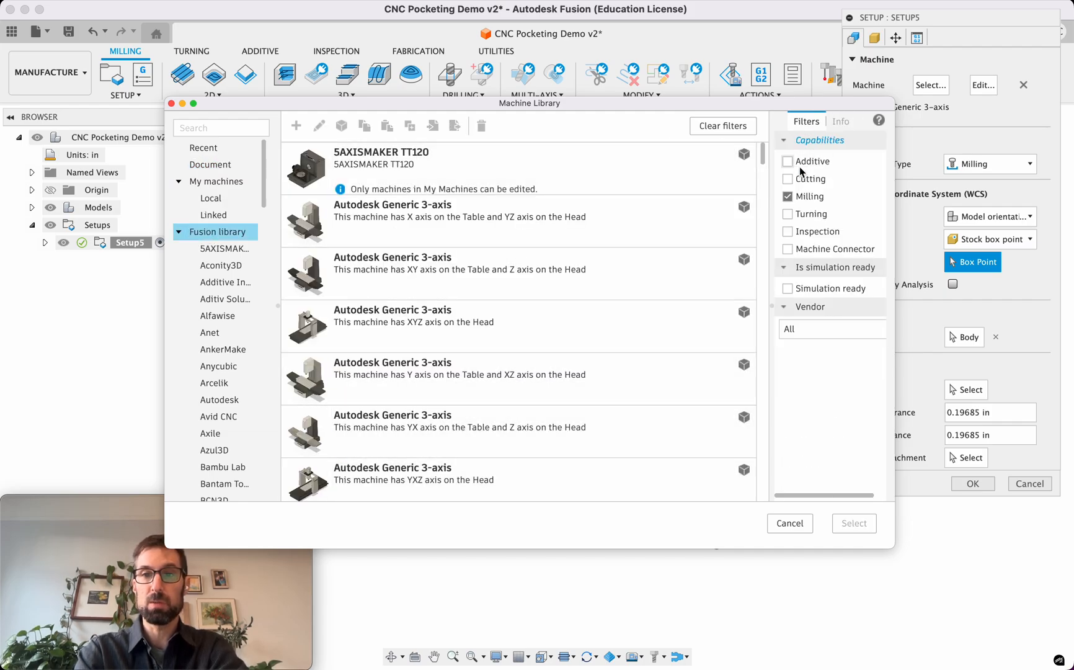
pyautogui.click(787, 196)
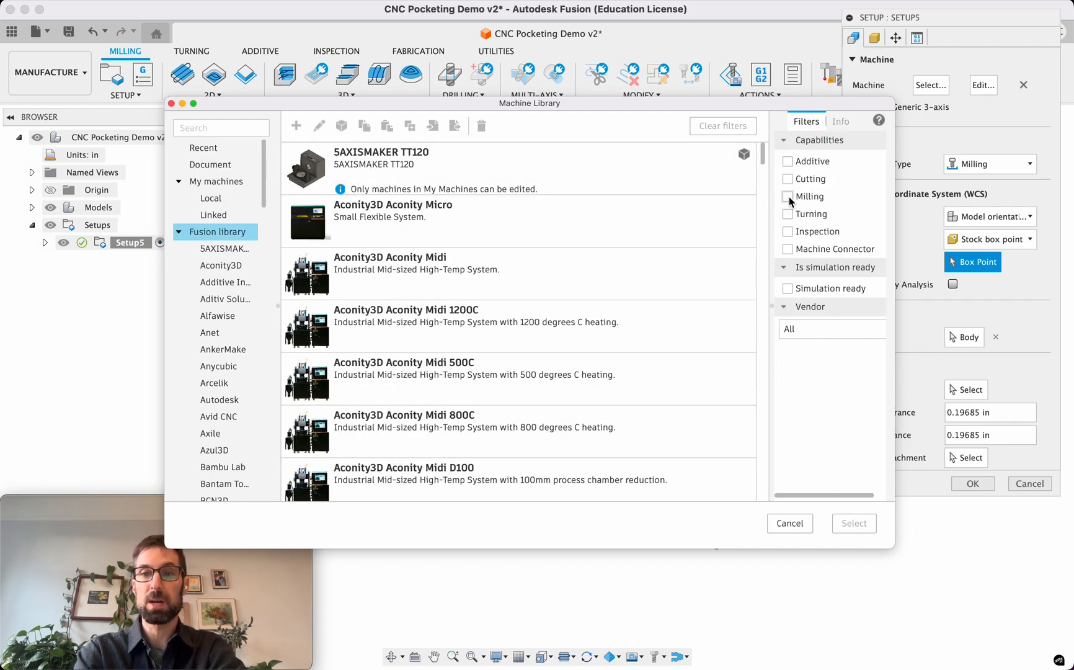
pyautogui.click(787, 196)
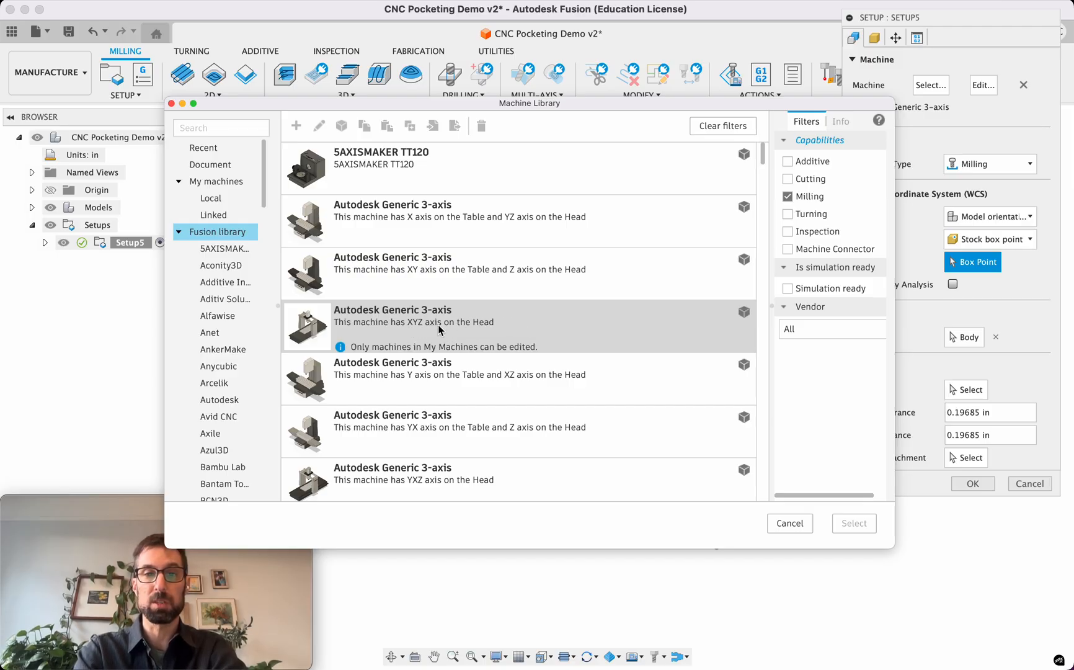
pyautogui.click(398, 332)
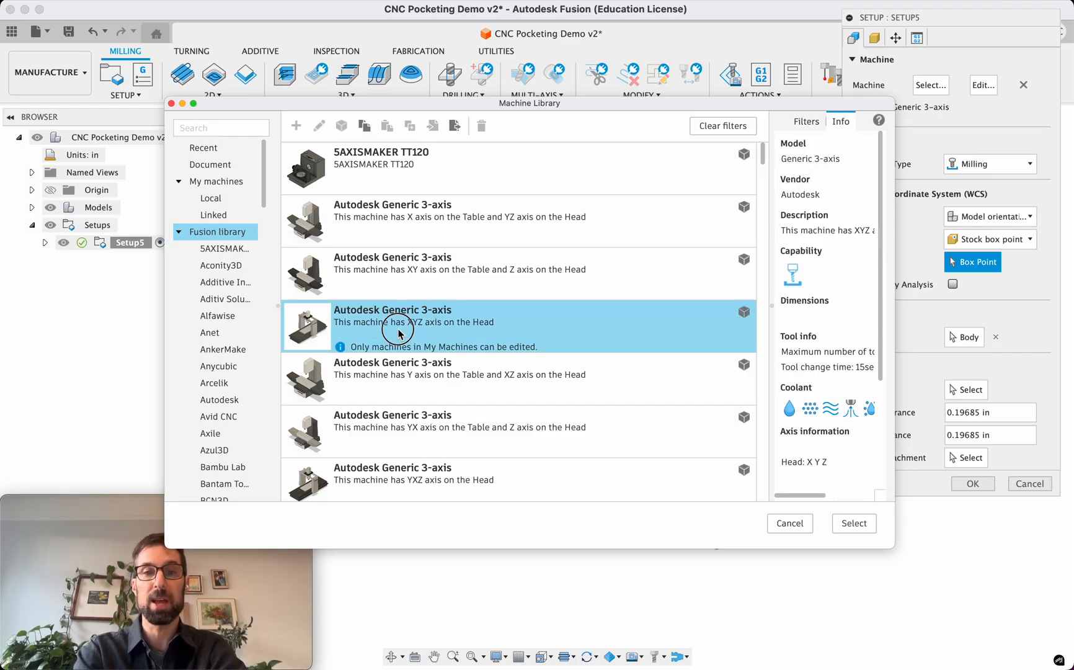
pyautogui.click(854, 523)
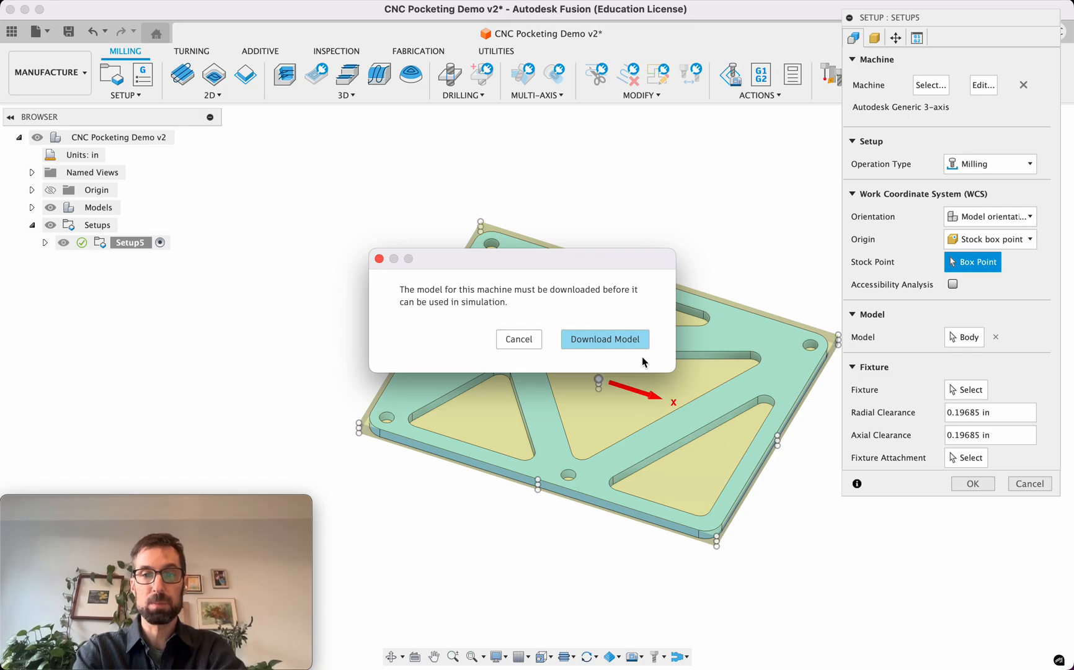
# - Download the machine's simulation model and save it as "autodesk 3ax table head xyz.f3d" in CNC Milling
pyautogui.click(611, 338)
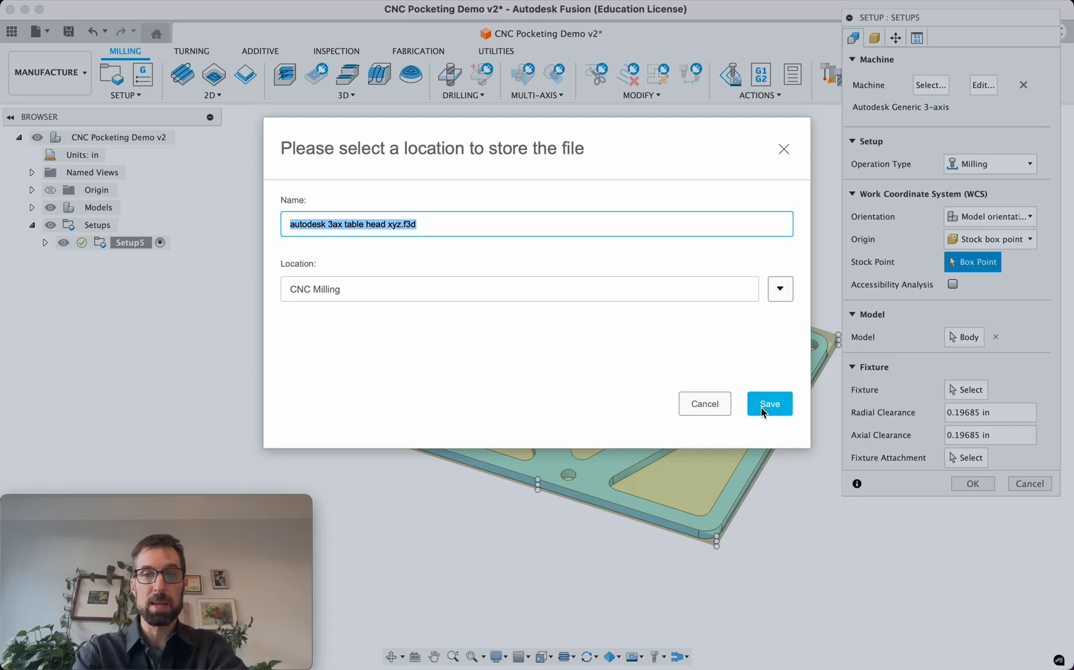
pyautogui.click(762, 406)
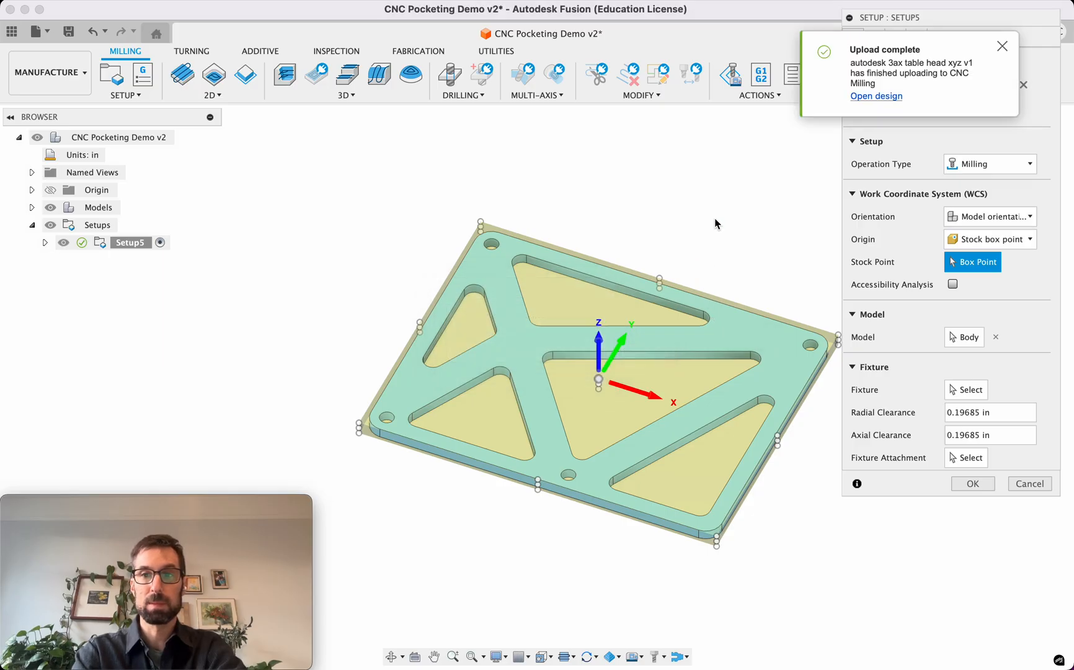
pyautogui.click(999, 46)
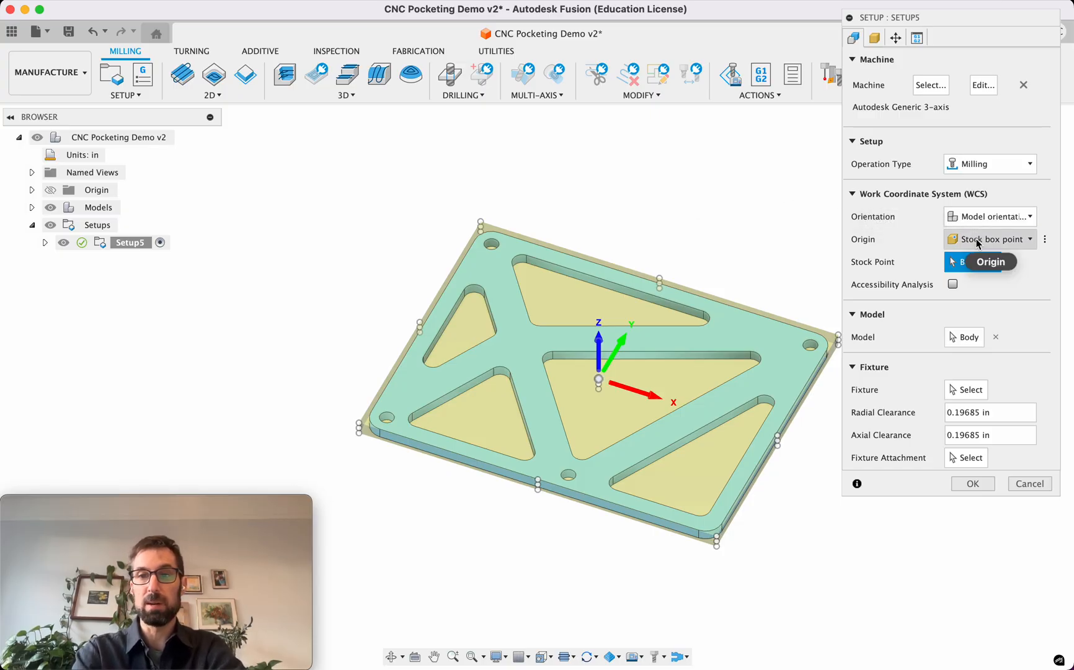
# - Place the work coordinate origin at the bottom front-left corner of the stock box, at minimum X, Y and Z
pyautogui.moveTo(992, 241)
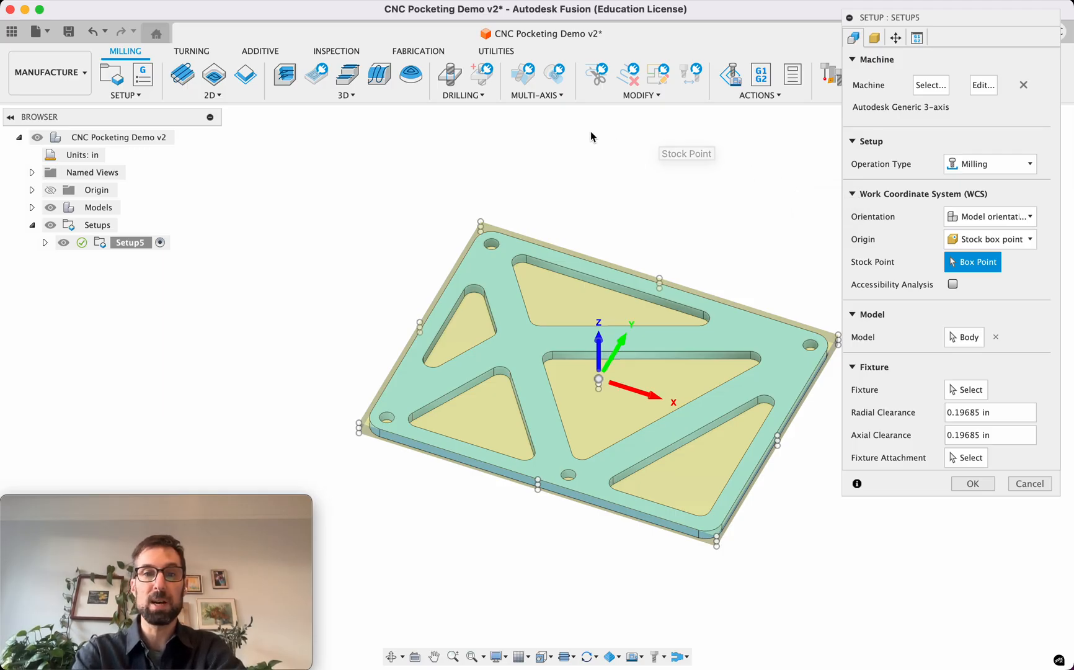
pyautogui.keyDown('shift'); pyautogui.scroll(5, 486, 356); pyautogui.keyUp('shift')
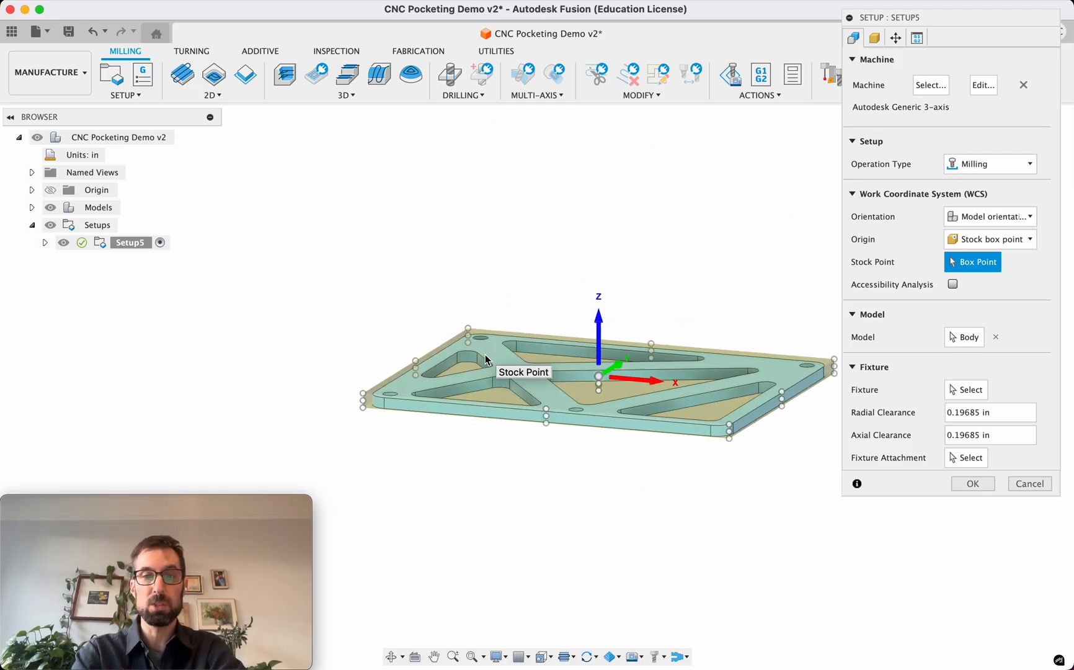
pyautogui.keyDown('shift'); pyautogui.scroll(-3, 485, 356); pyautogui.keyUp('shift')
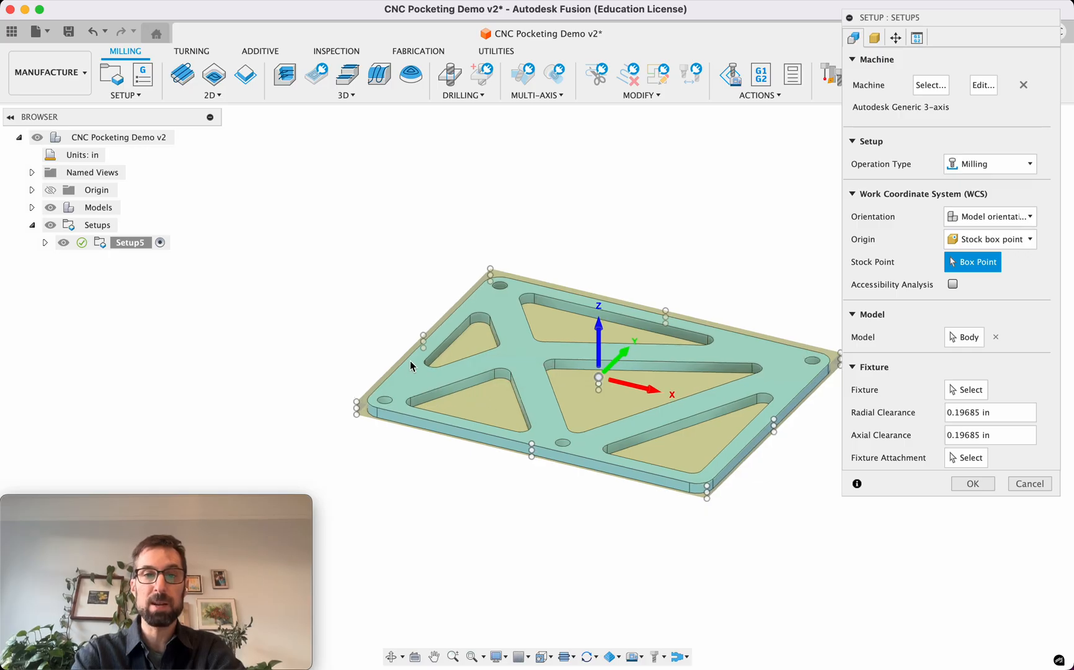
pyautogui.keyDown('shift'); pyautogui.hscroll(3, 625, 405); pyautogui.keyUp('shift')
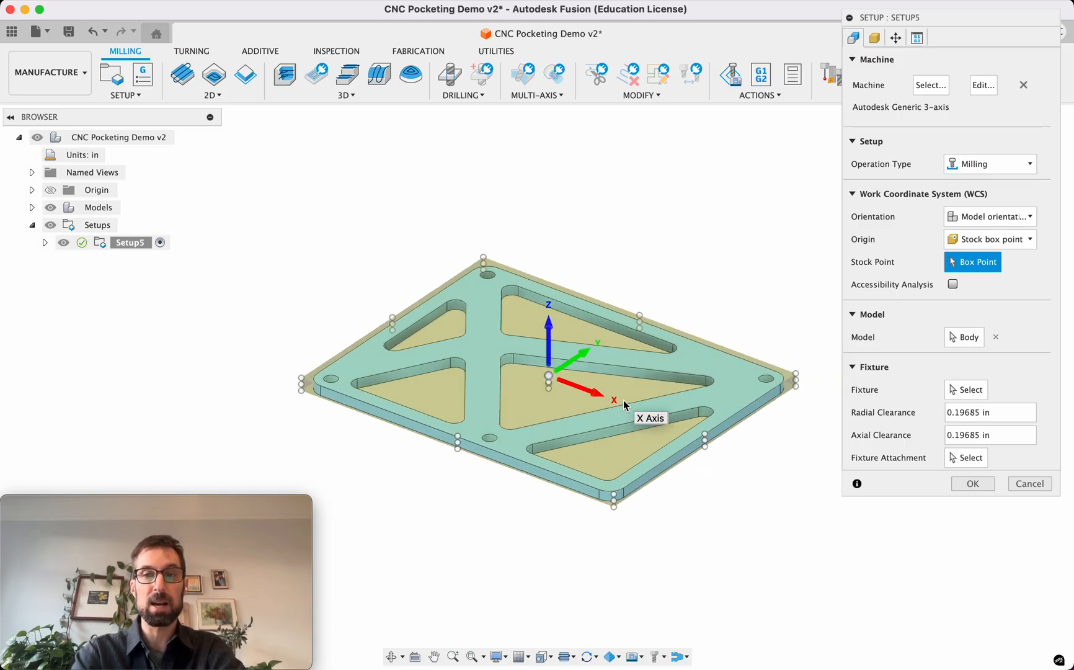
pyautogui.keyDown('shift'); pyautogui.hscroll(3, 623, 401); pyautogui.keyUp('shift')
pyautogui.keyDown('shift'); pyautogui.hscroll(-5, 624, 401); pyautogui.keyUp('shift')
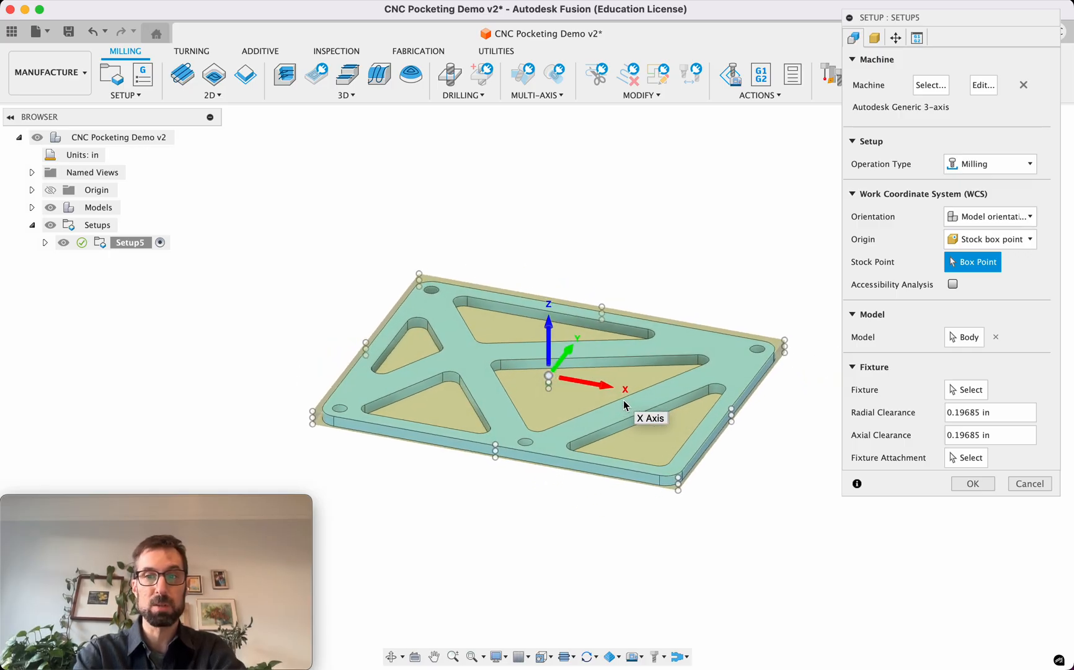
pyautogui.keyDown('shift'); pyautogui.hscroll(2, 624, 400); pyautogui.keyUp('shift')
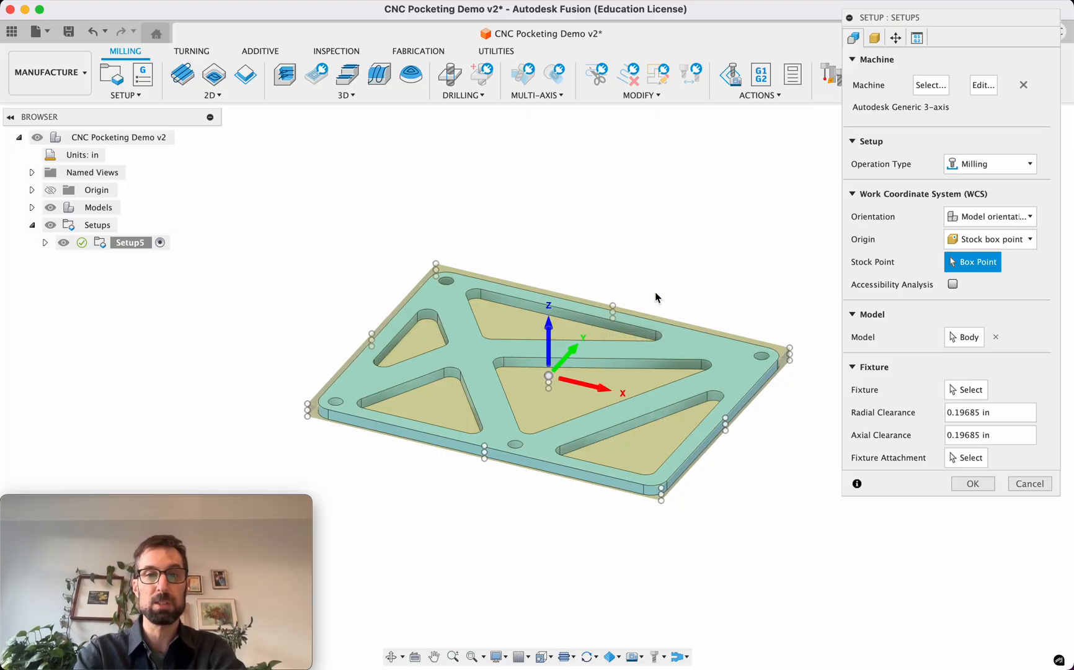
pyautogui.hscroll(-3, 638, 305)
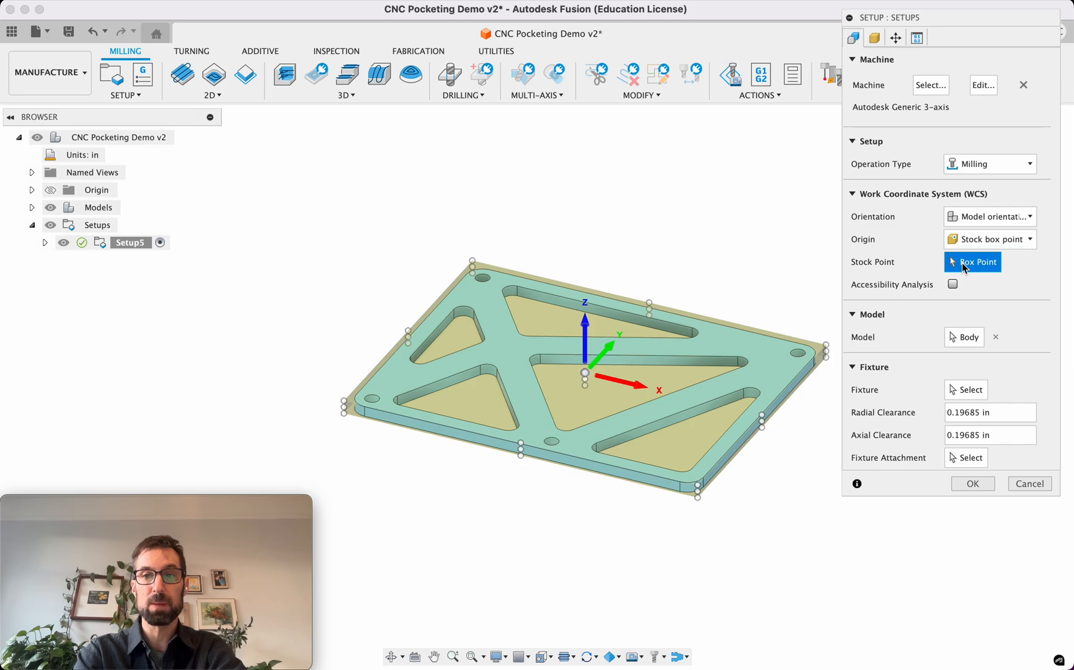
pyautogui.click(344, 413)
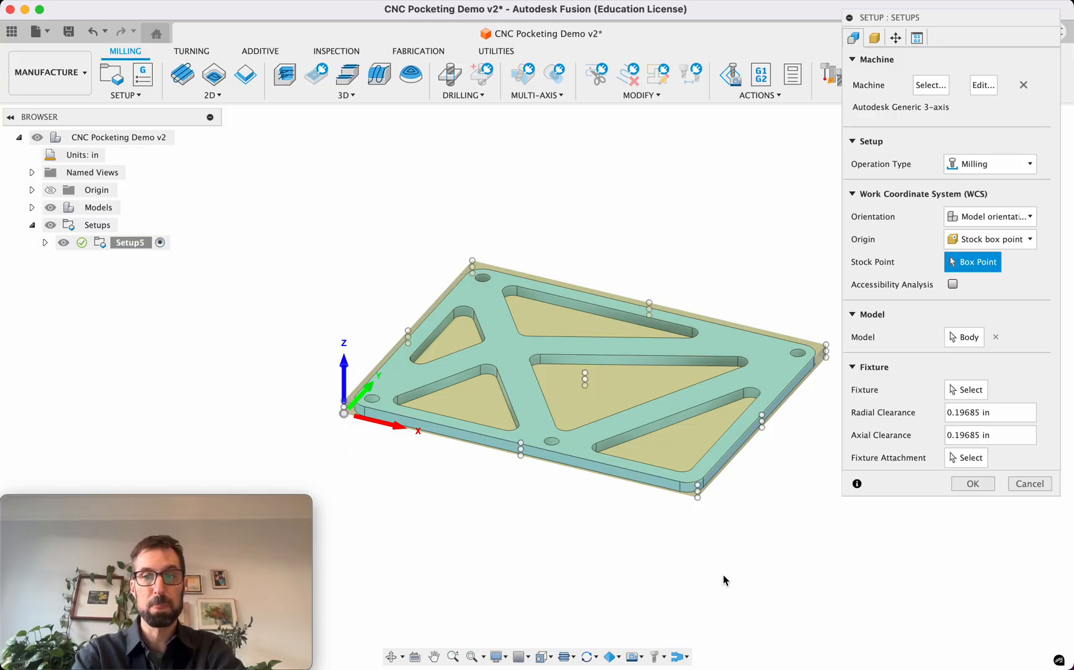
# - Check the body selected as the setup's model and change the stock mode to a fixed size box
pyautogui.click(961, 343)
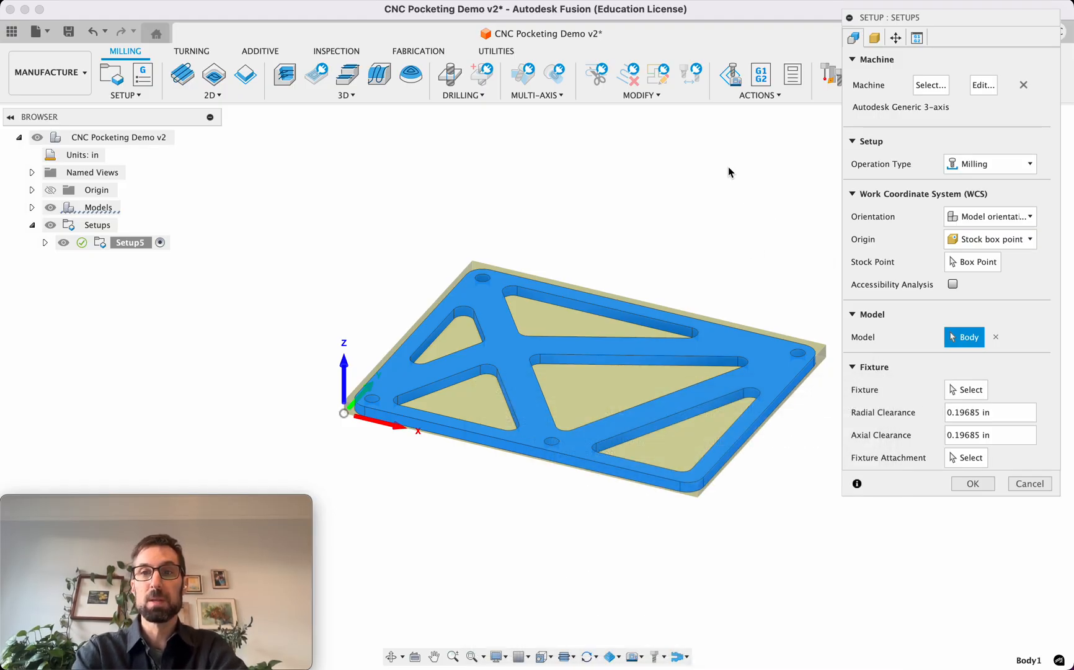
pyautogui.click(876, 39)
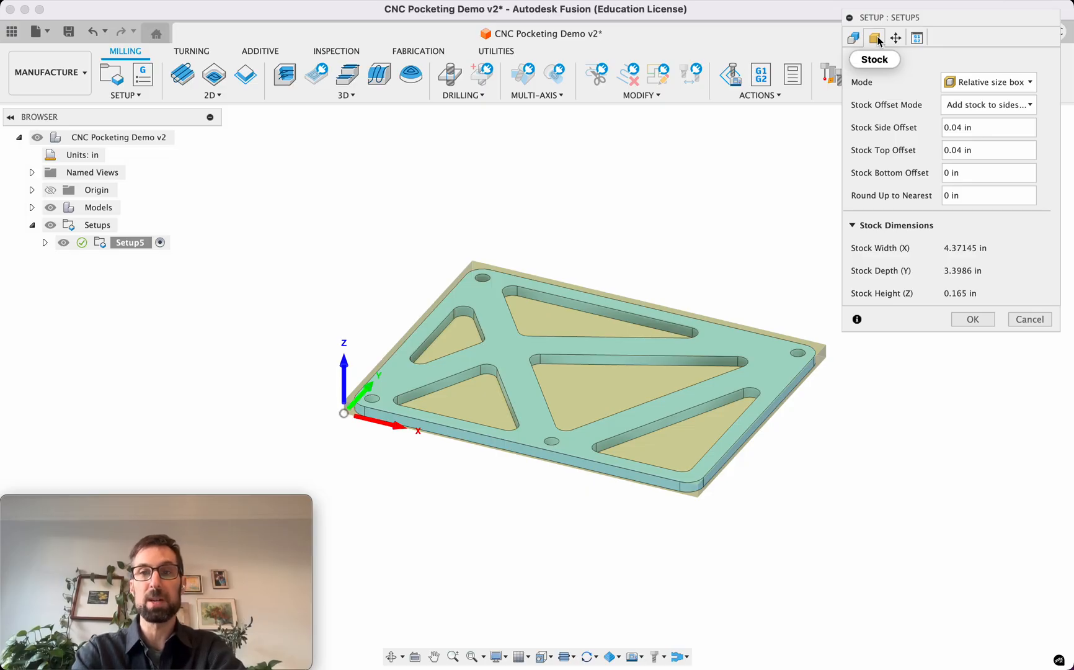
pyautogui.click(974, 86)
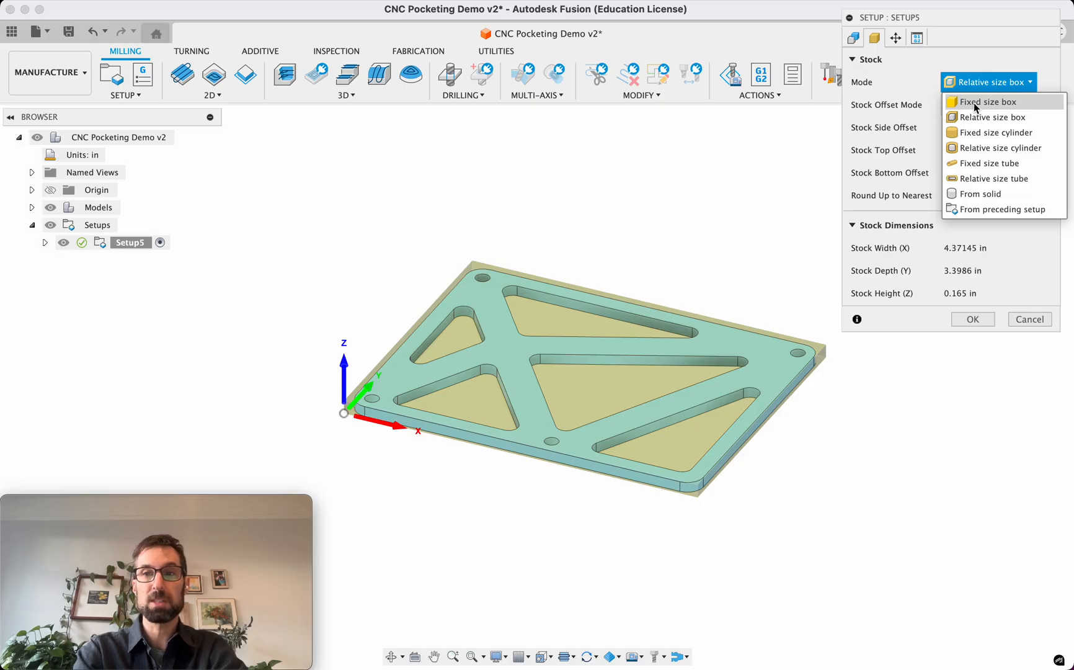
pyautogui.click(975, 103)
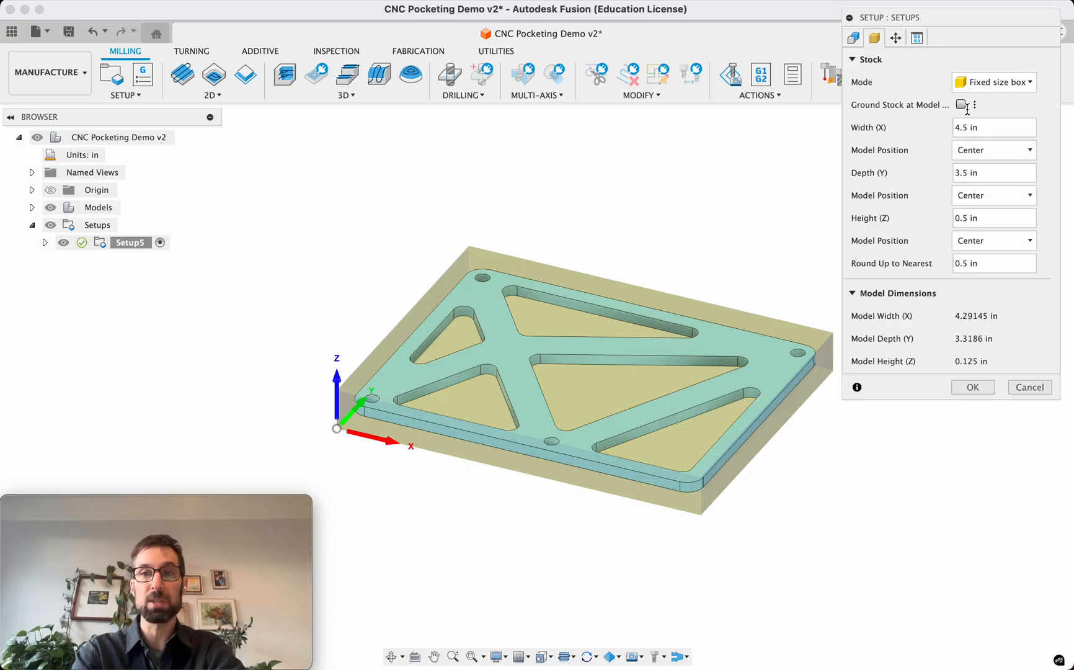
# - Set the stock box to 6 in wide, 6 in deep and 0.125 in high
pyautogui.moveTo(966, 128); pyautogui.dragTo(947, 133)
pyautogui.write('6')
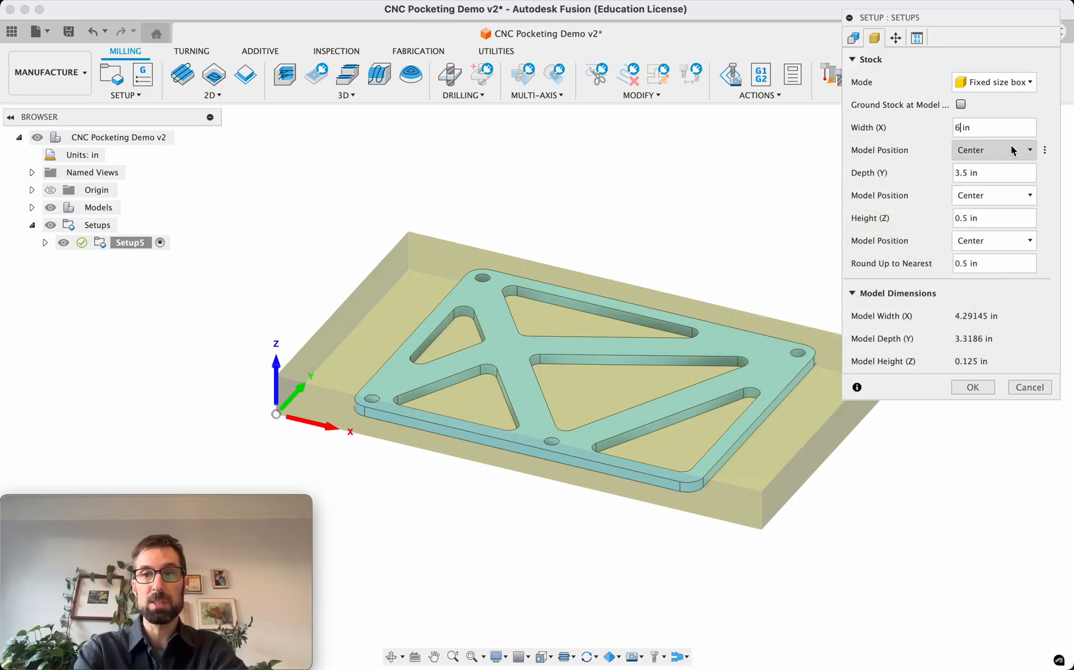
pyautogui.moveTo(965, 173); pyautogui.dragTo(955, 175)
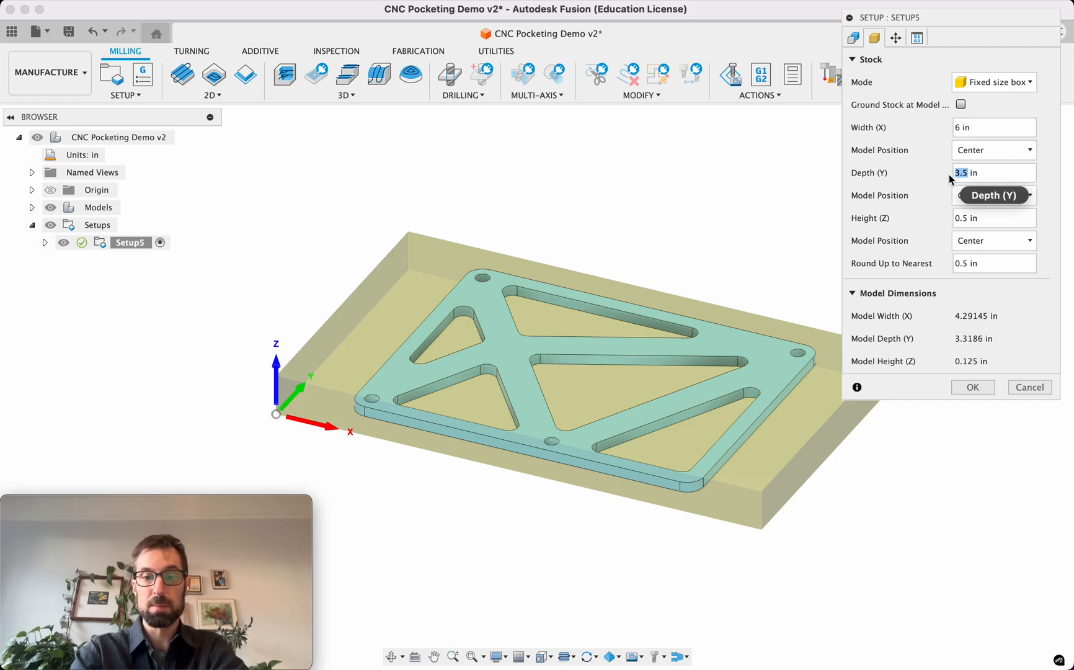
pyautogui.write('6')
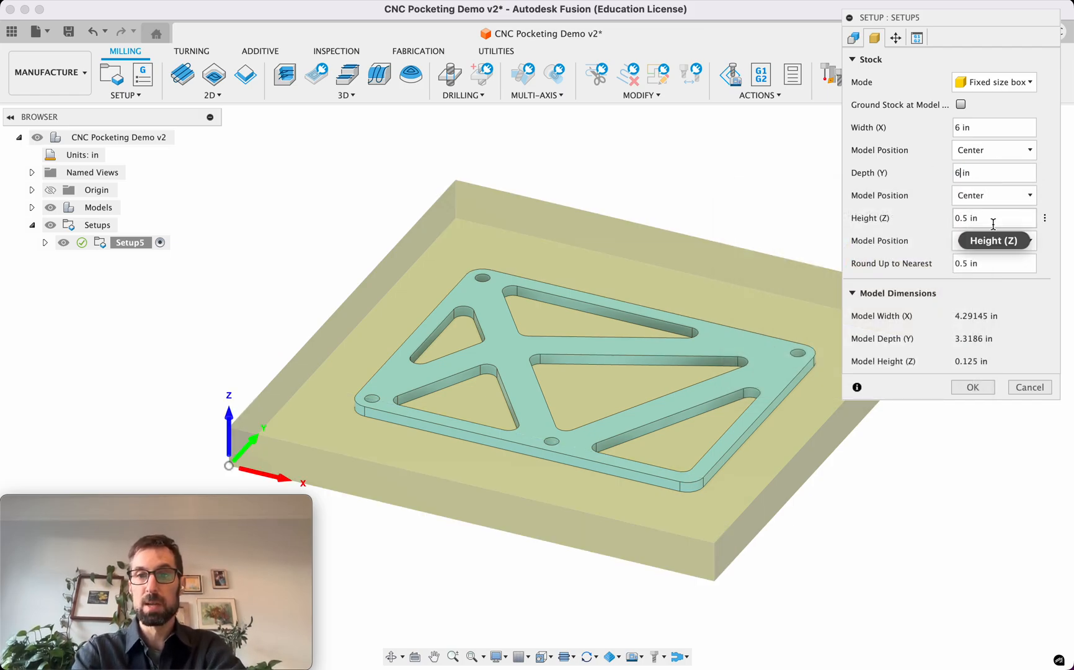
pyautogui.doubleClick(964, 219)
pyautogui.write('0.13')
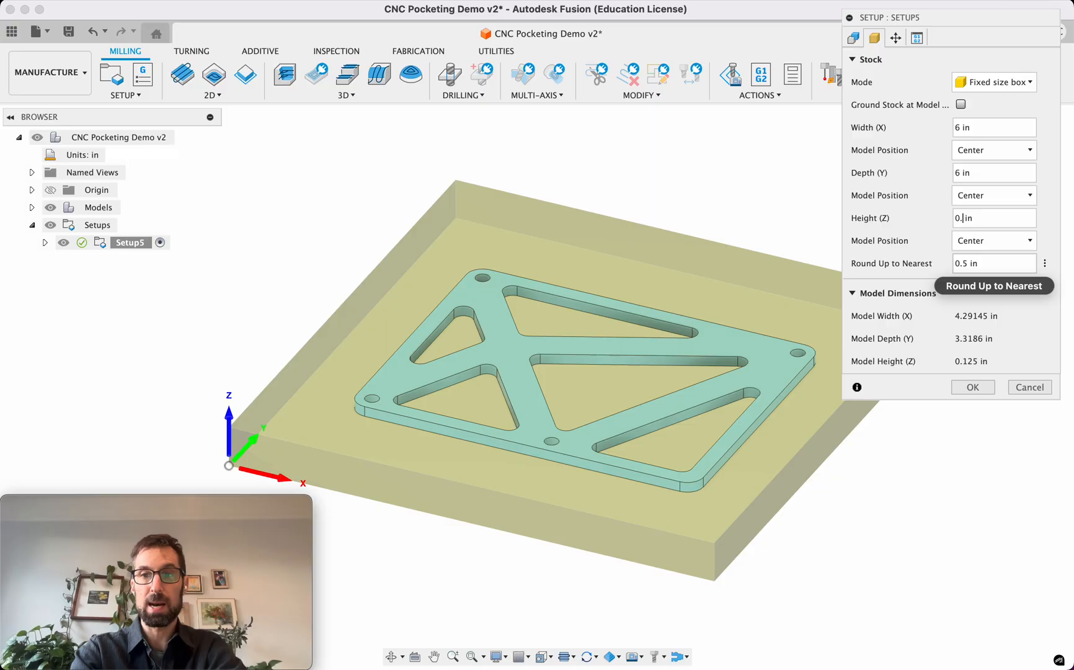
pyautogui.write('0')
pyautogui.press('BackSpace')
pyautogui.press('BackSpace')
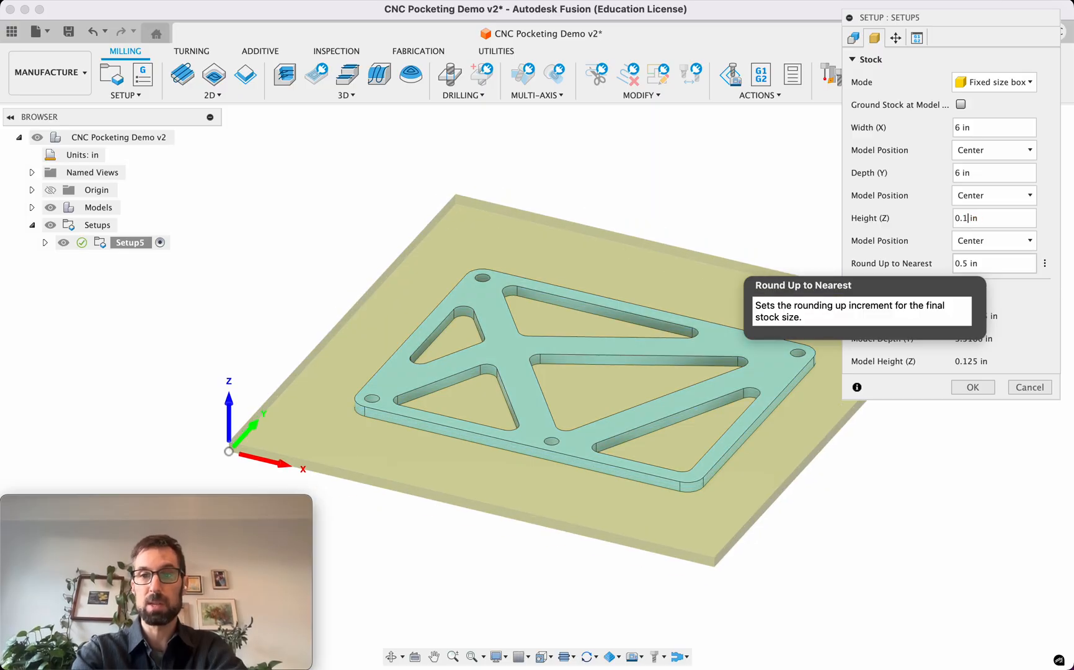
pyautogui.write('20')
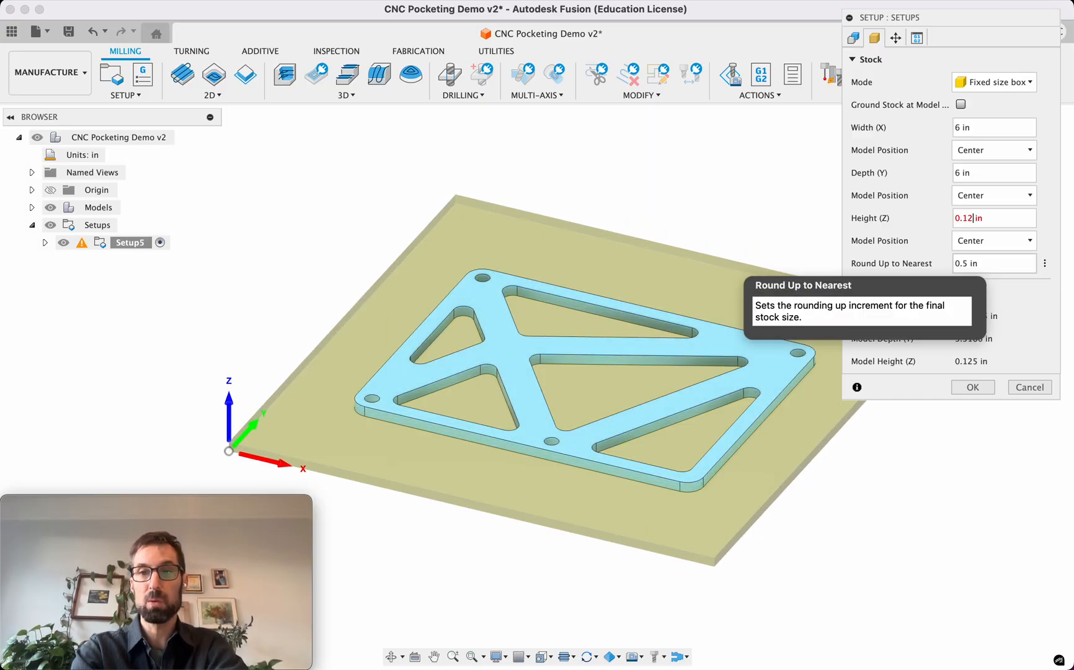
pyautogui.press('Return')
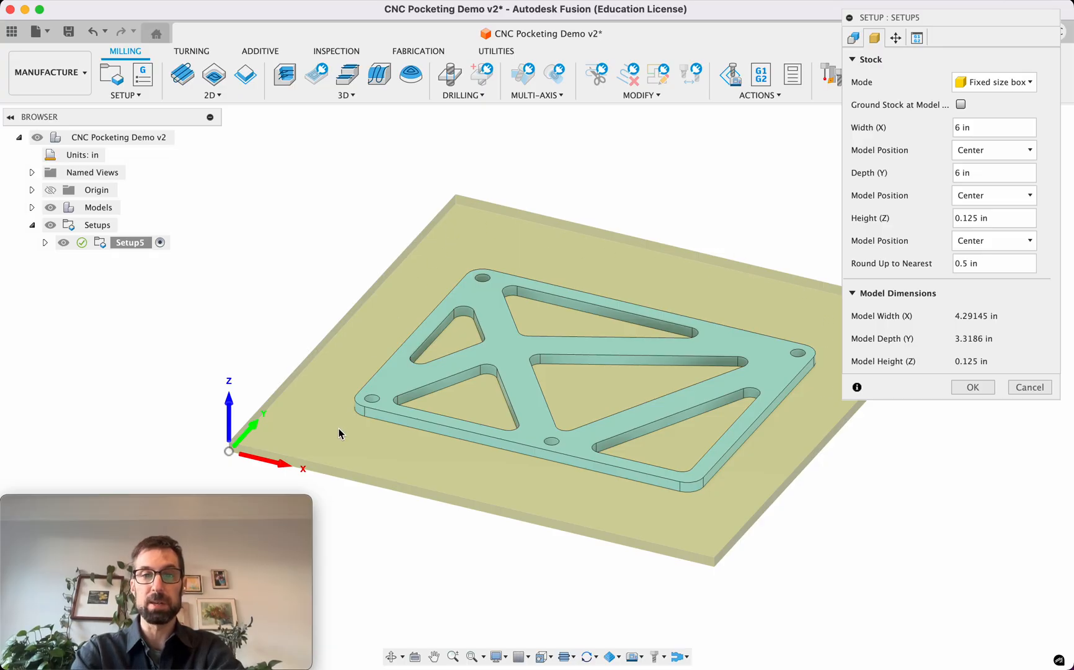
# - Position the plate in the stock's width by an offset of 0.5 in from the left side (-X)
pyautogui.click(971, 151)
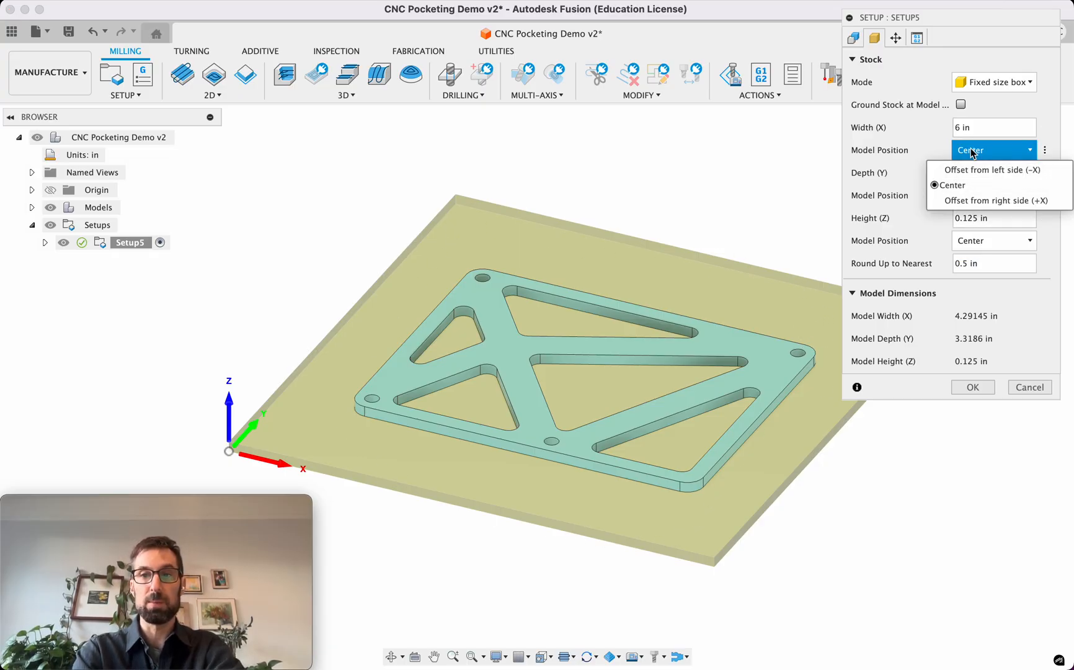
pyautogui.click(1002, 171)
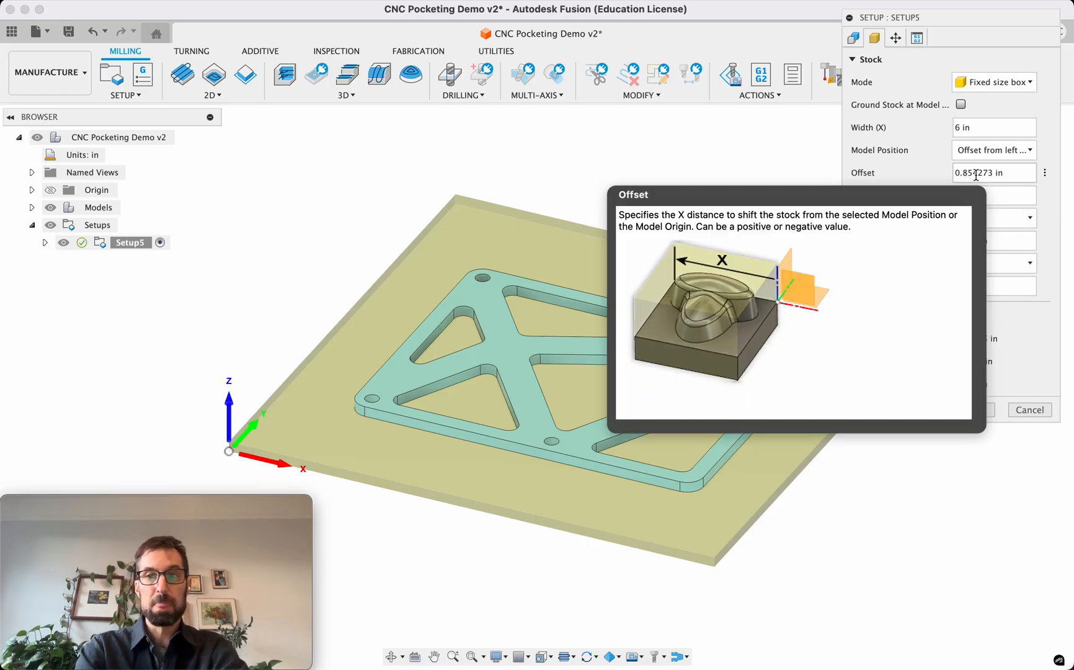
pyautogui.moveTo(962, 174); pyautogui.dragTo(992, 175)
pyautogui.write('5')
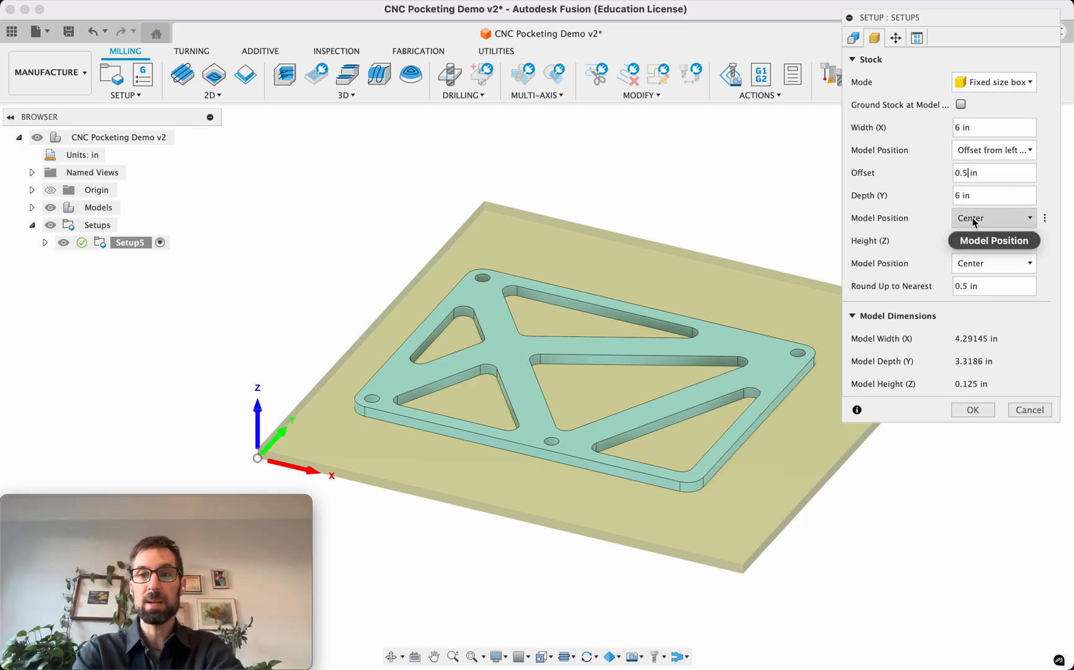
# - Offset the plate 0.5 in from the stock's front side (-Y) and set its height position to offset from bottom (-Z)
pyautogui.click(974, 221)
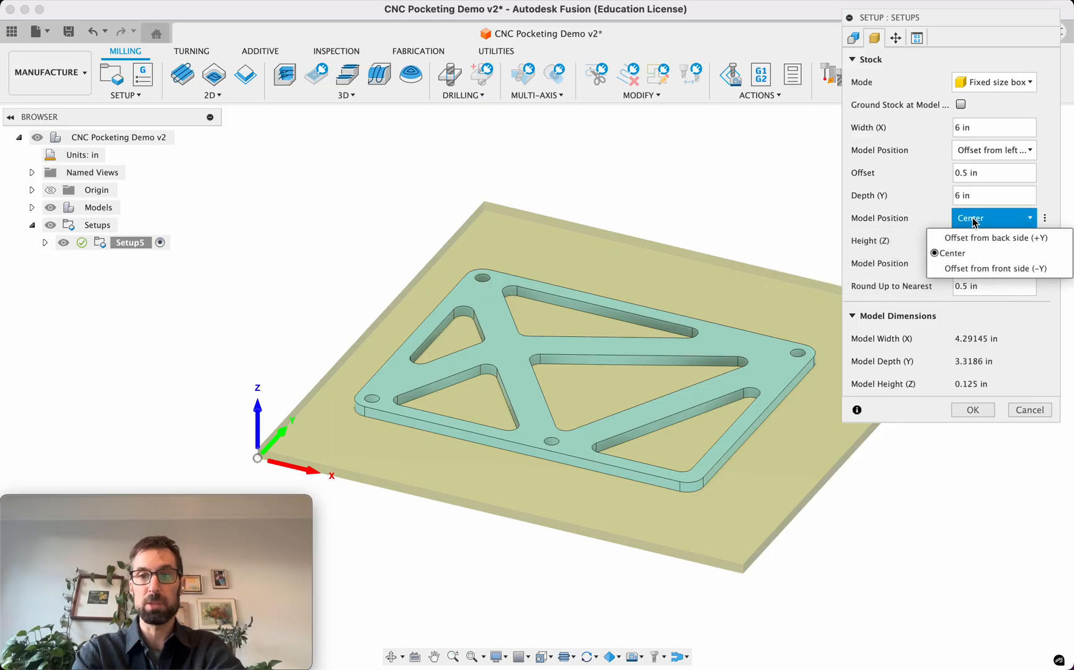
pyautogui.click(969, 268)
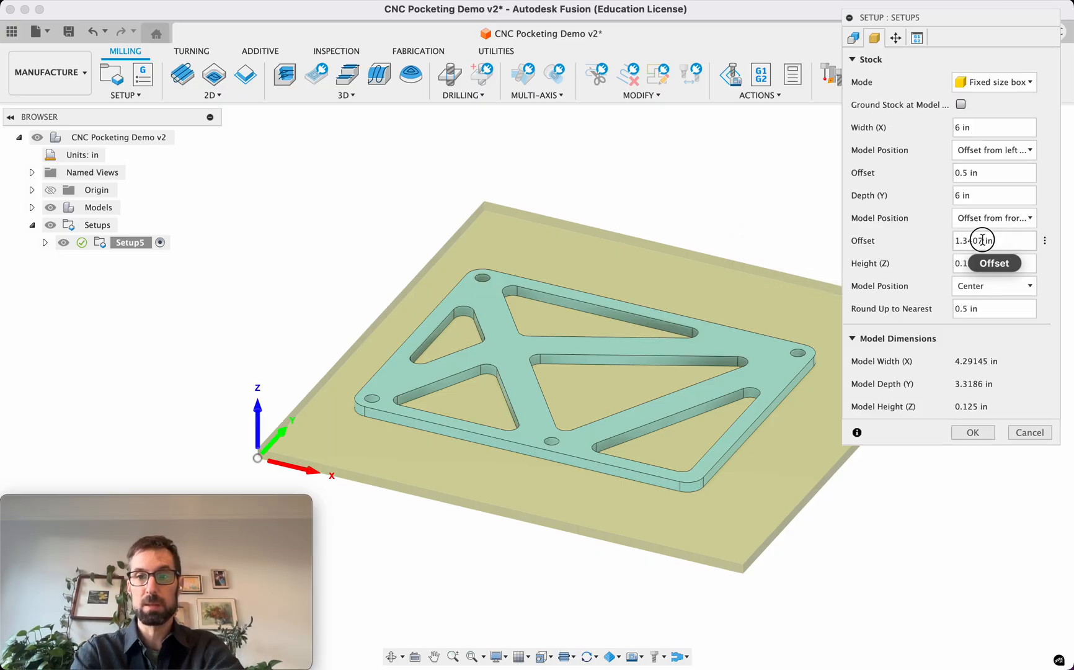
pyautogui.moveTo(983, 240); pyautogui.dragTo(947, 240)
pyautogui.write('.')
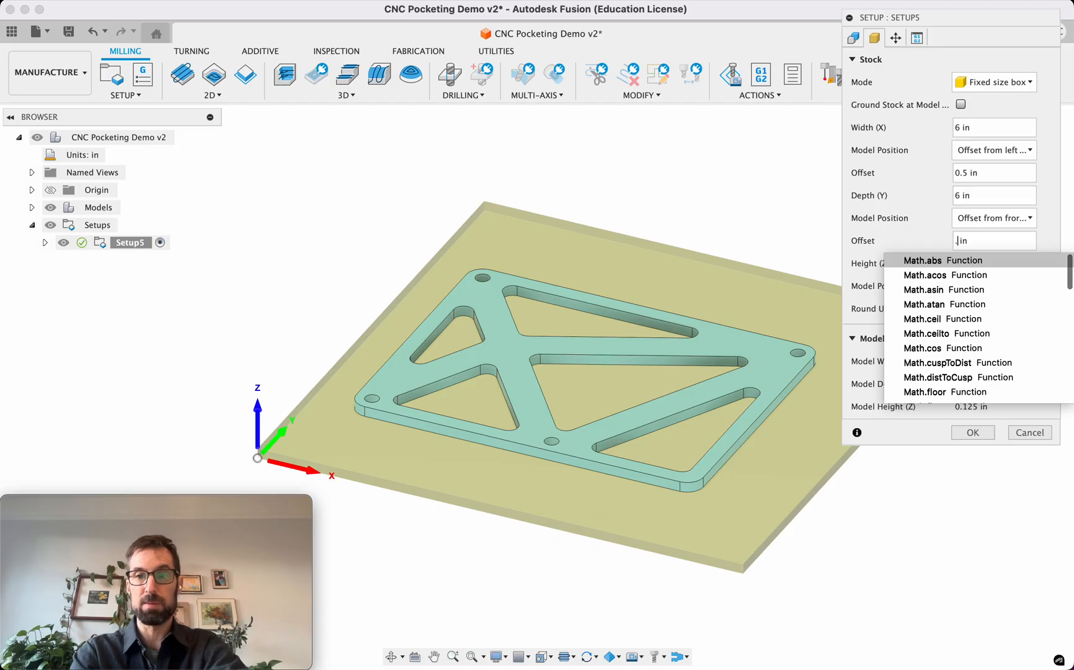
pyautogui.write('5')
pyautogui.press('Tab')
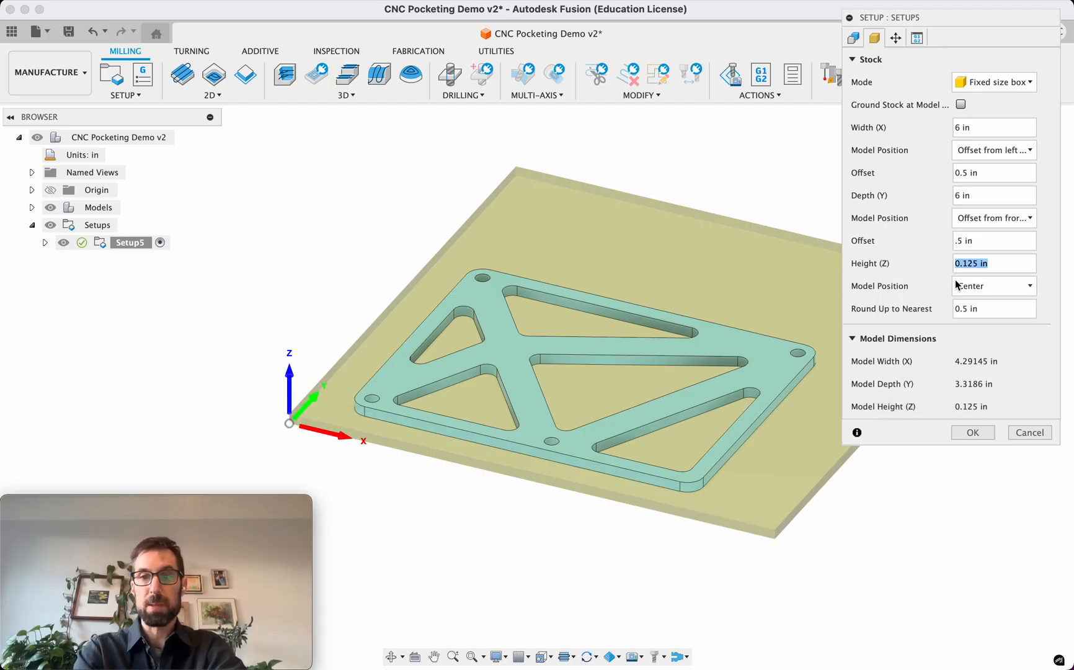
pyautogui.click(982, 287)
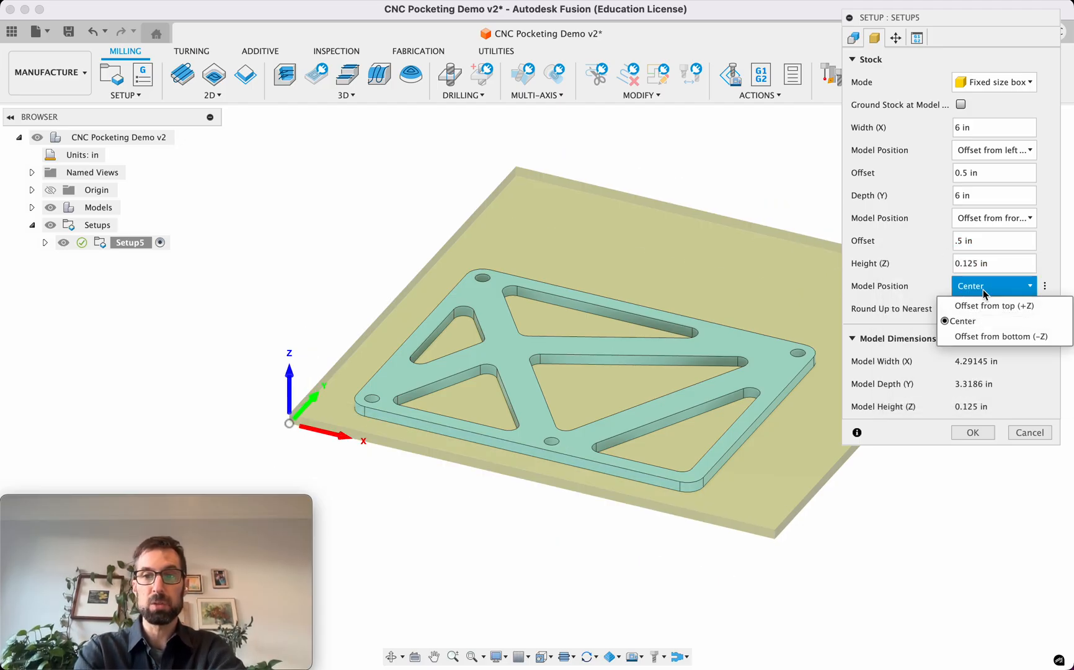
pyautogui.click(990, 338)
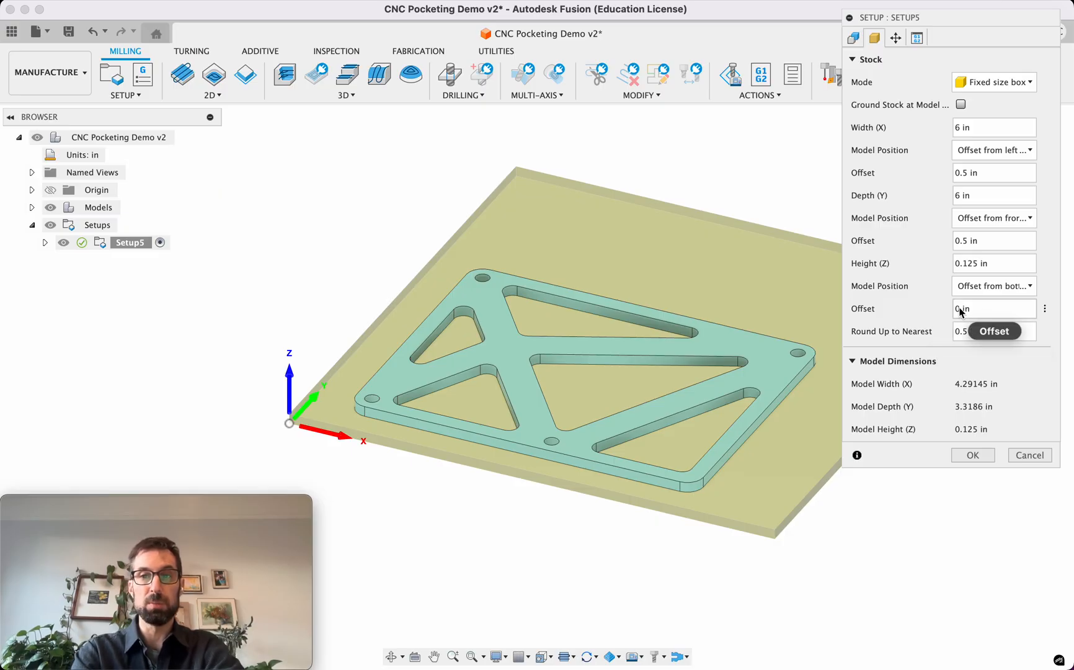
# - Examine from the side and from above how the plate sits within the stock sheet and relative to the origin
pyautogui.keyDown('shift'); pyautogui.scroll(-5, 540, 466); pyautogui.keyUp('shift')
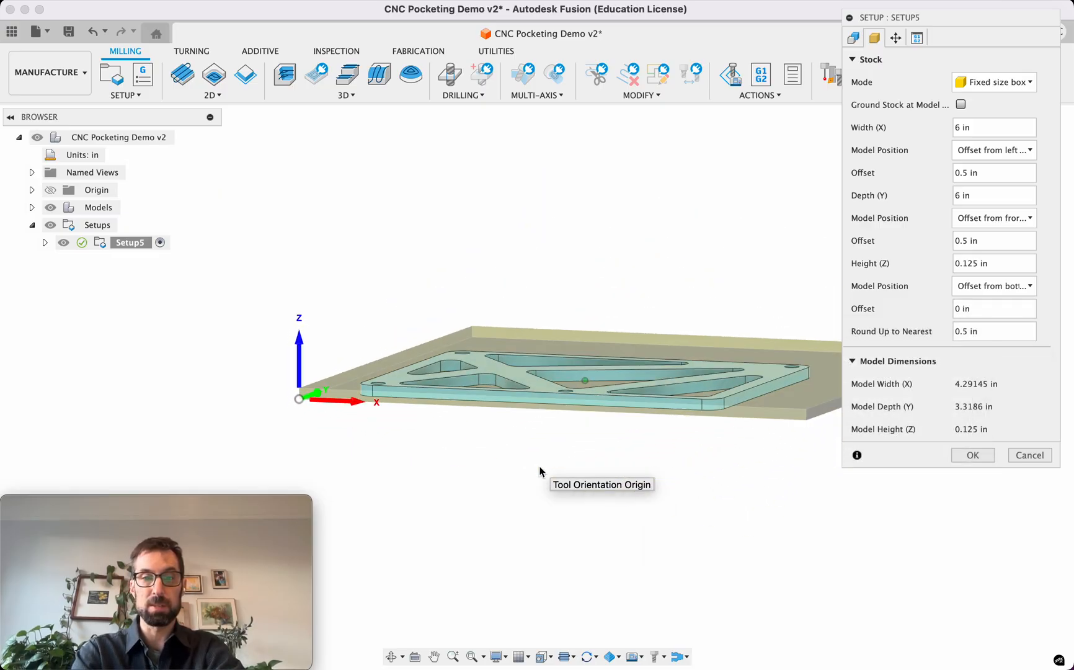
pyautogui.keyDown('shift'); pyautogui.scroll(-3, 540, 471); pyautogui.keyUp('shift')
pyautogui.keyDown('shift'); pyautogui.scroll(2, 539, 472); pyautogui.keyUp('shift')
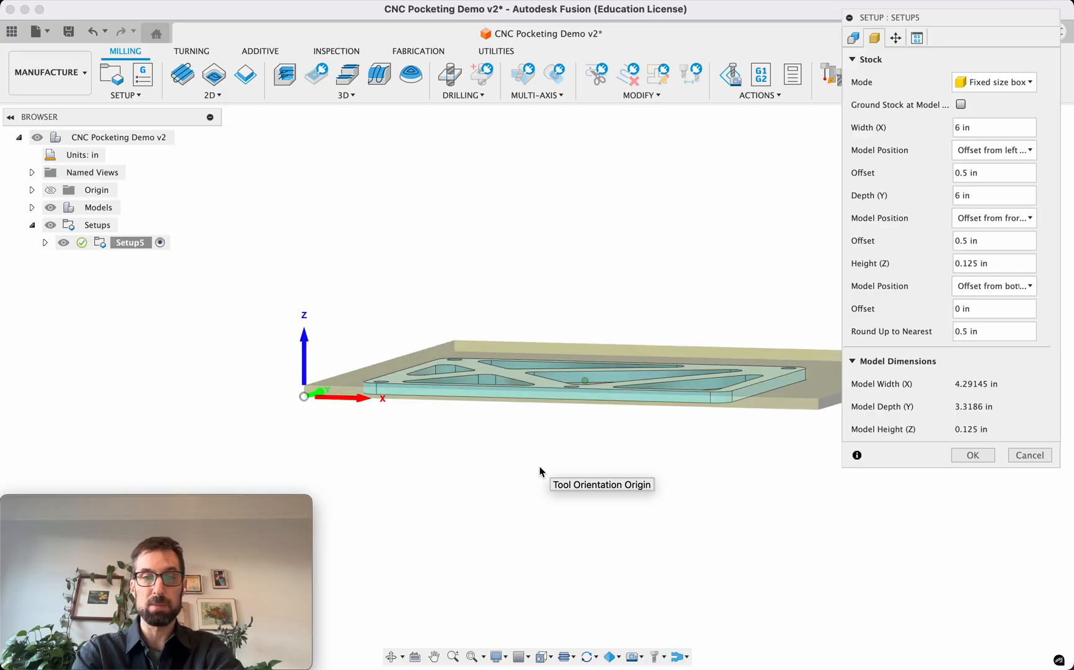
pyautogui.keyDown('shift'); pyautogui.scroll(10, 539, 471); pyautogui.keyUp('shift')
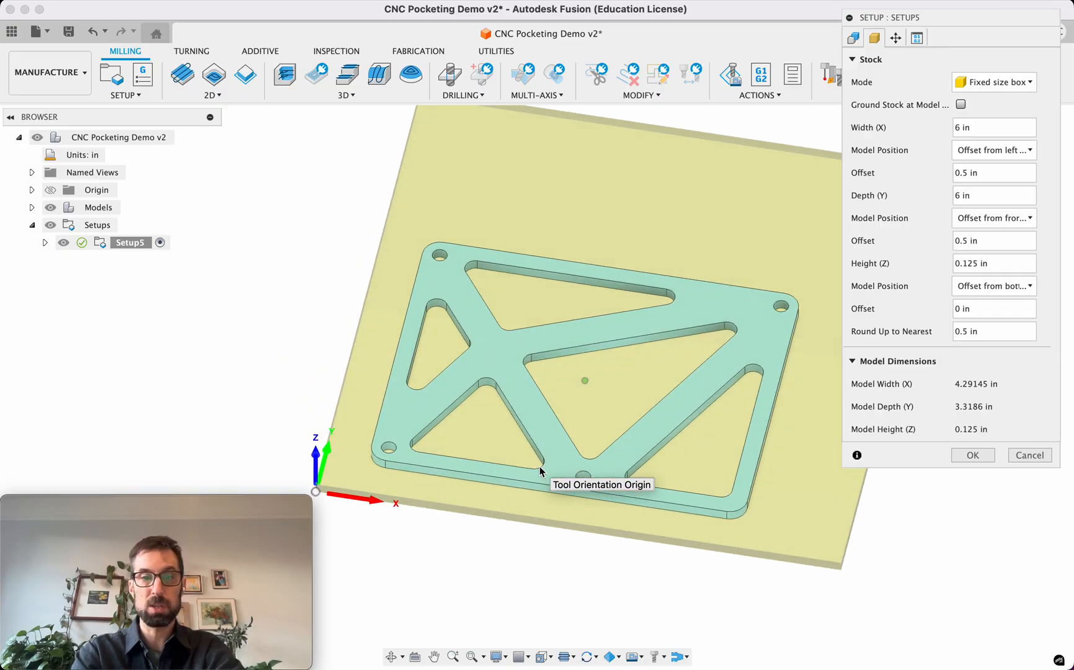
pyautogui.keyDown('shift'); pyautogui.hscroll(3, 540, 471); pyautogui.keyUp('shift')
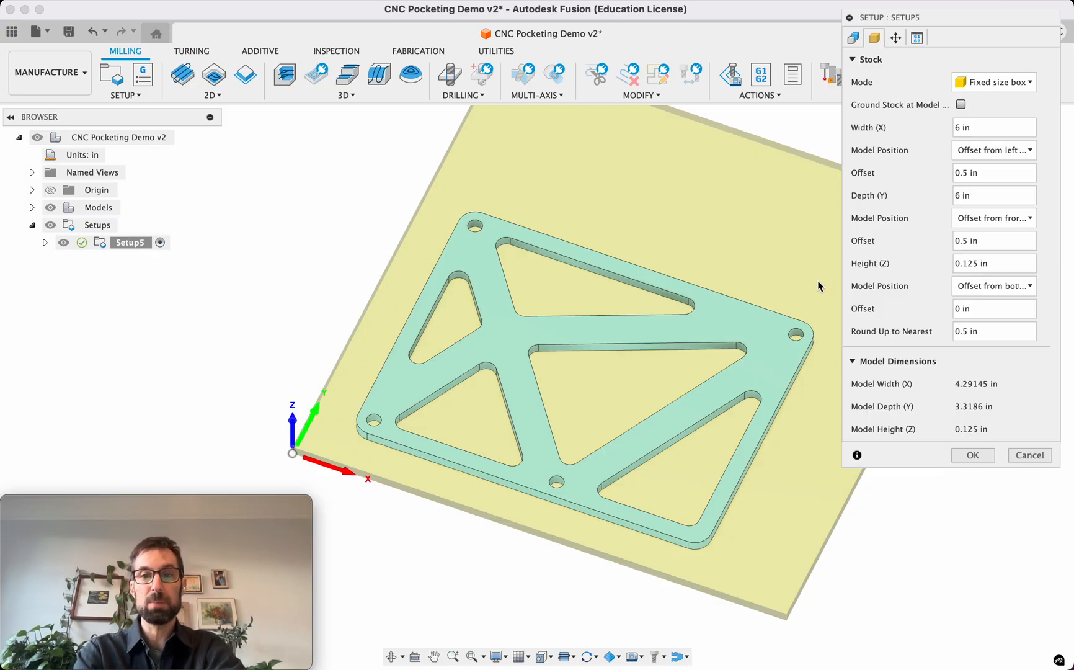
pyautogui.keyDown('shift'); pyautogui.hscroll(3, 814, 282); pyautogui.keyUp('shift')
pyautogui.keyDown('shift'); pyautogui.scroll(-3, 814, 283); pyautogui.keyUp('shift')
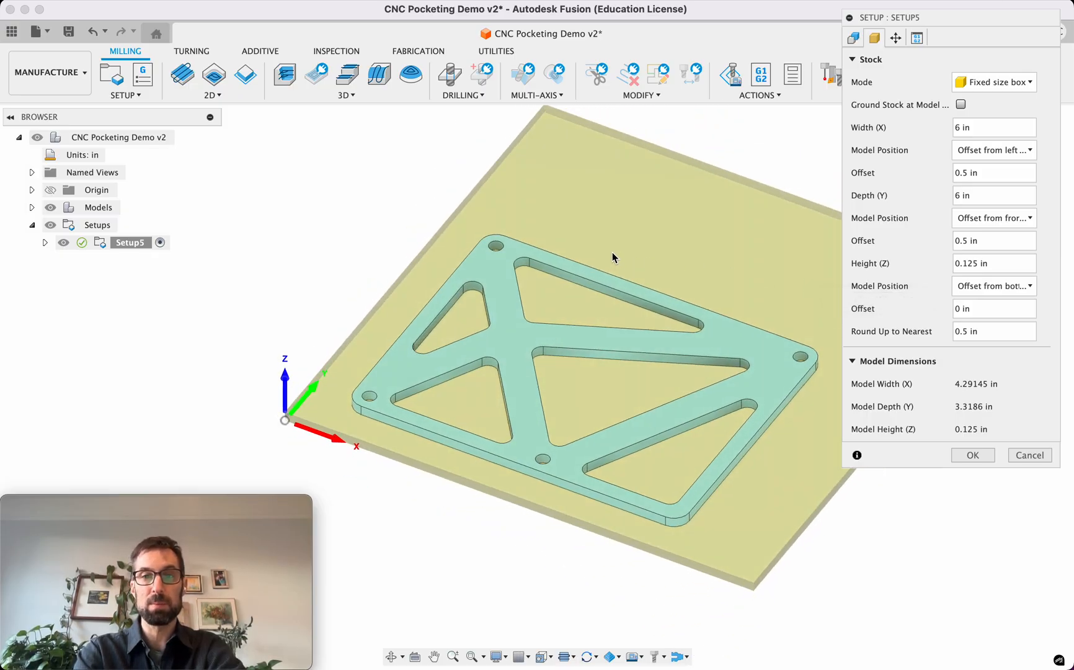
pyautogui.keyDown('shift'); pyautogui.scroll(-2, 552, 202); pyautogui.keyUp('shift')
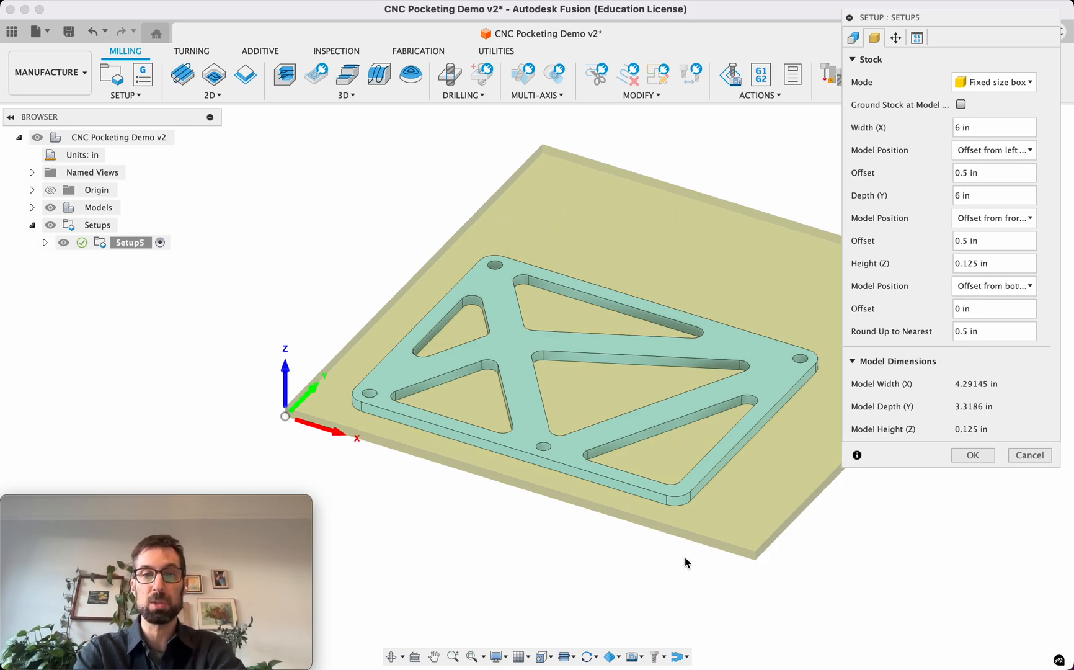
pyautogui.keyDown('shift'); pyautogui.moveTo(685, 561); pyautogui.dragTo(594, 507, button='middle'); pyautogui.keyUp('shift')
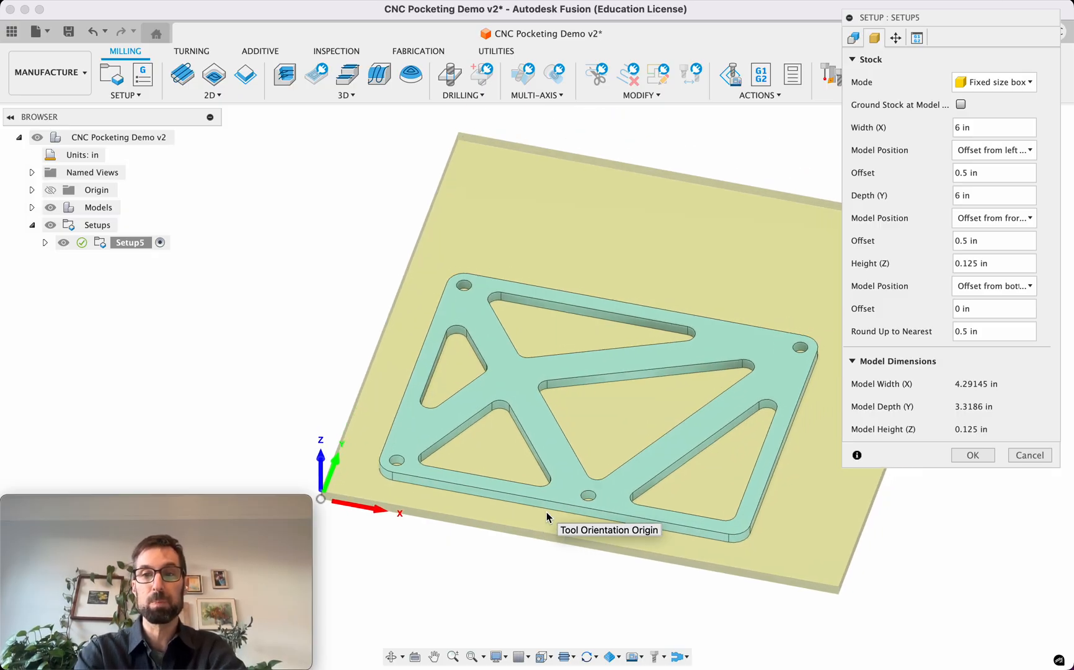
# - Set the plate's offsets from the stock's left and front sides to 0.75 in each
pyautogui.click(962, 173)
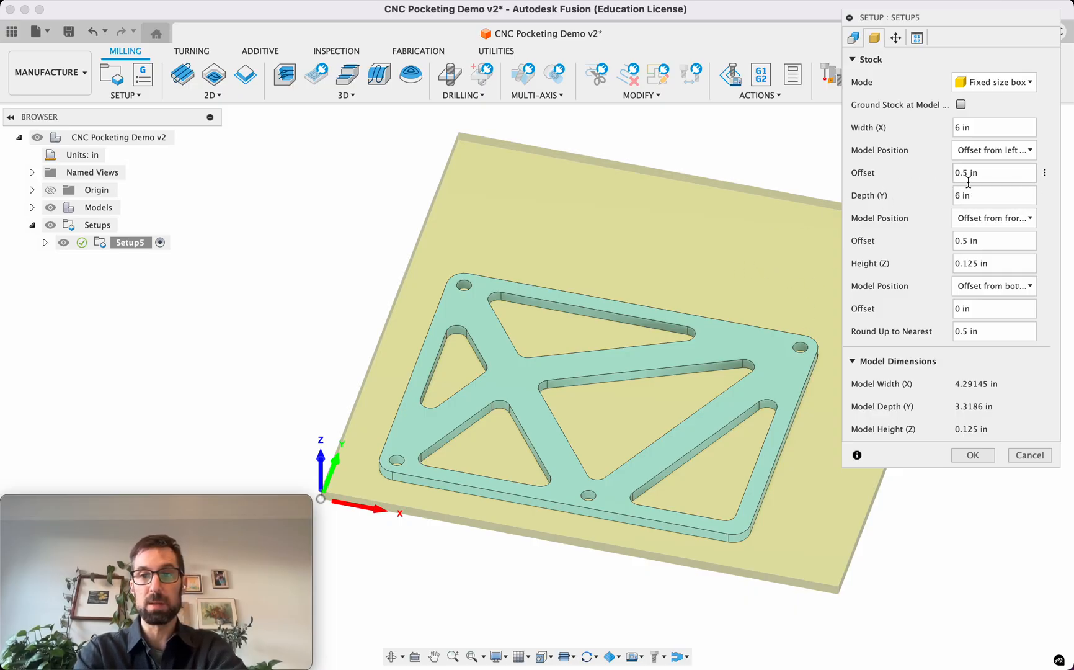
pyautogui.write('7')
pyautogui.click(962, 240)
pyautogui.write('7')
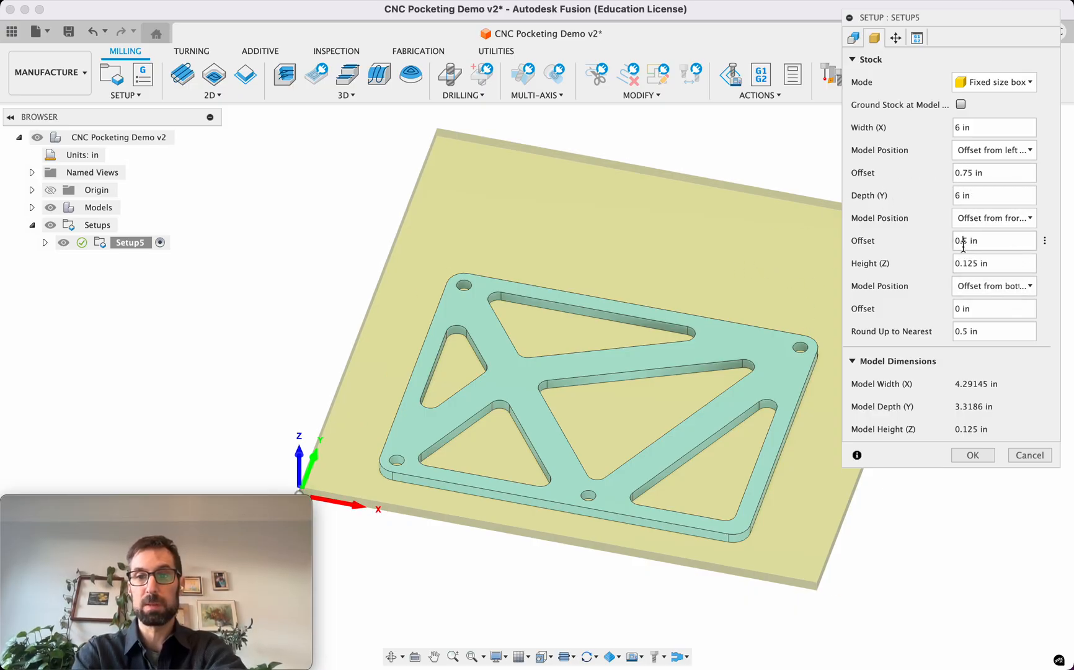
pyautogui.keyDown('shift'); pyautogui.scroll(-3, 805, 331); pyautogui.keyUp('shift')
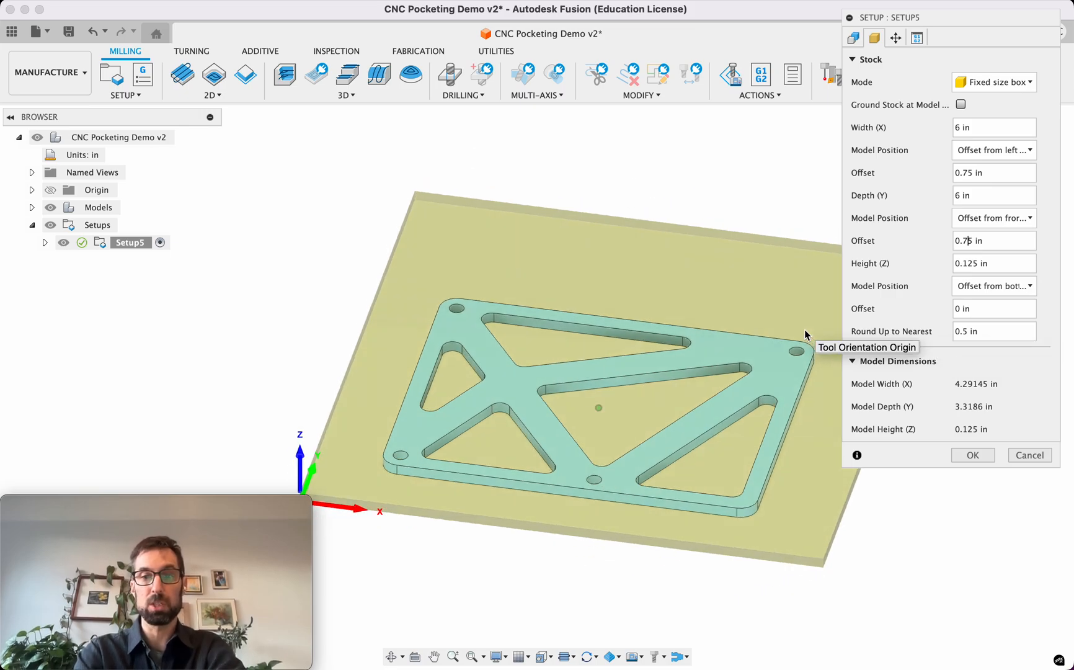
pyautogui.keyDown('shift'); pyautogui.scroll(3, 805, 331); pyautogui.keyUp('shift')
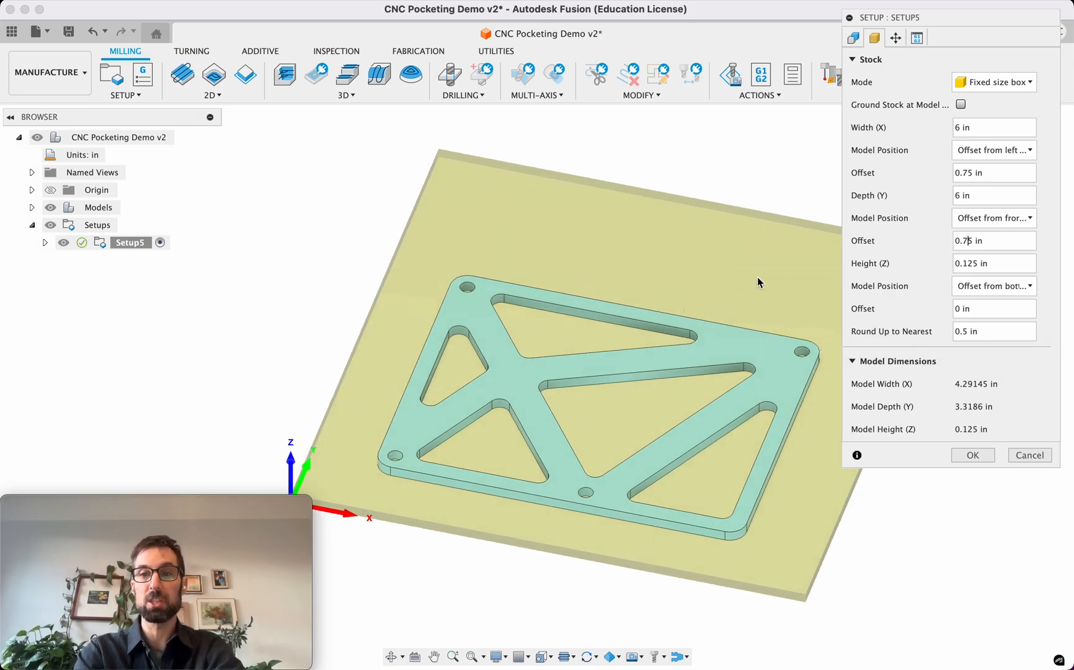
# - Review the work coordinate system and stock settings and accept the milling setup
pyautogui.click(854, 39)
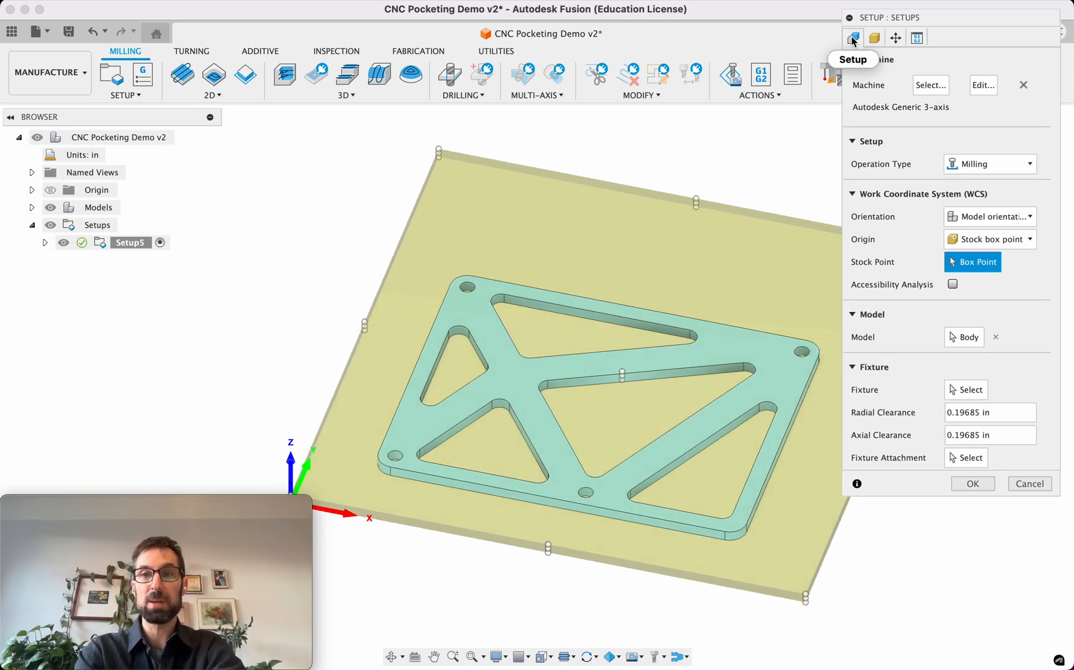
pyautogui.click(873, 39)
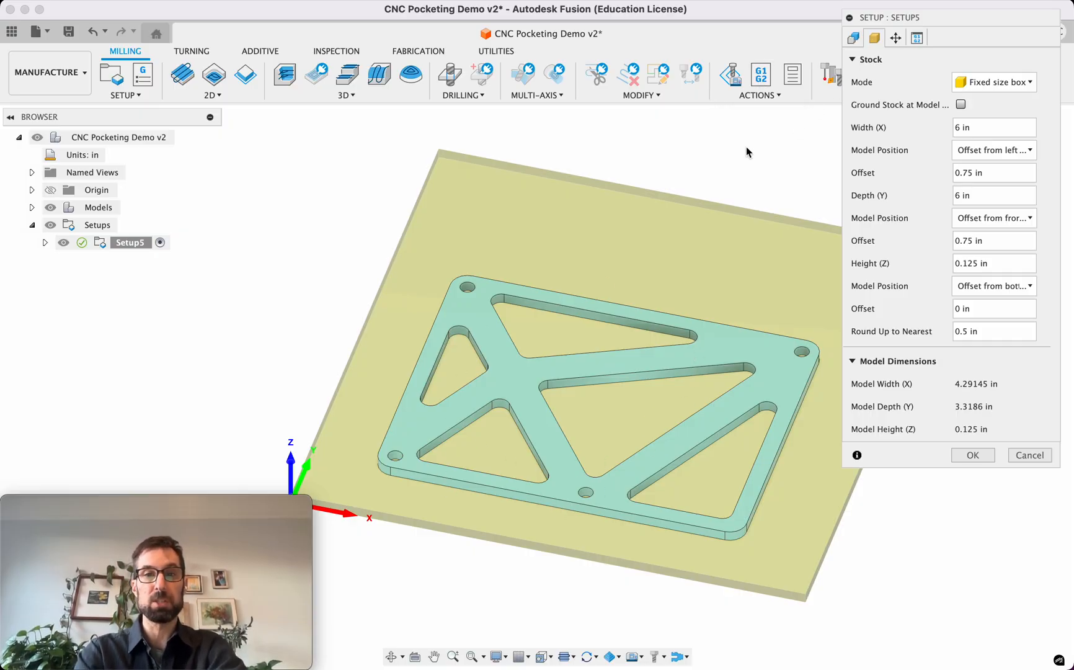
pyautogui.keyDown('shift'); pyautogui.scroll(-3, 649, 212); pyautogui.keyUp('shift')
pyautogui.keyDown('shift'); pyautogui.scroll(3, 650, 212); pyautogui.keyUp('shift')
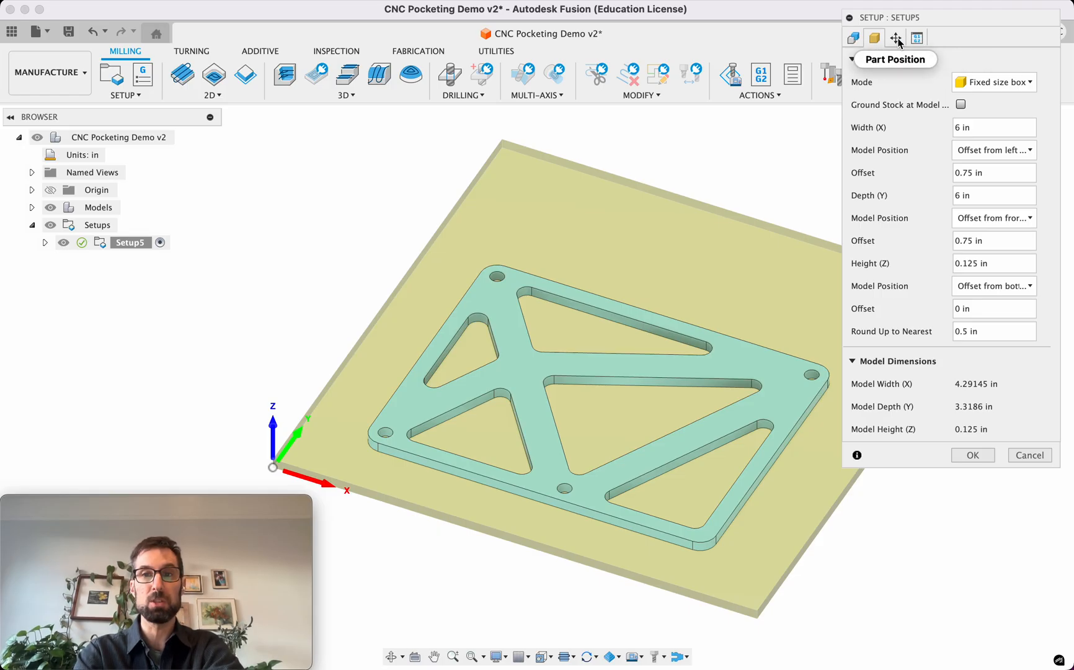
pyautogui.click(969, 456)
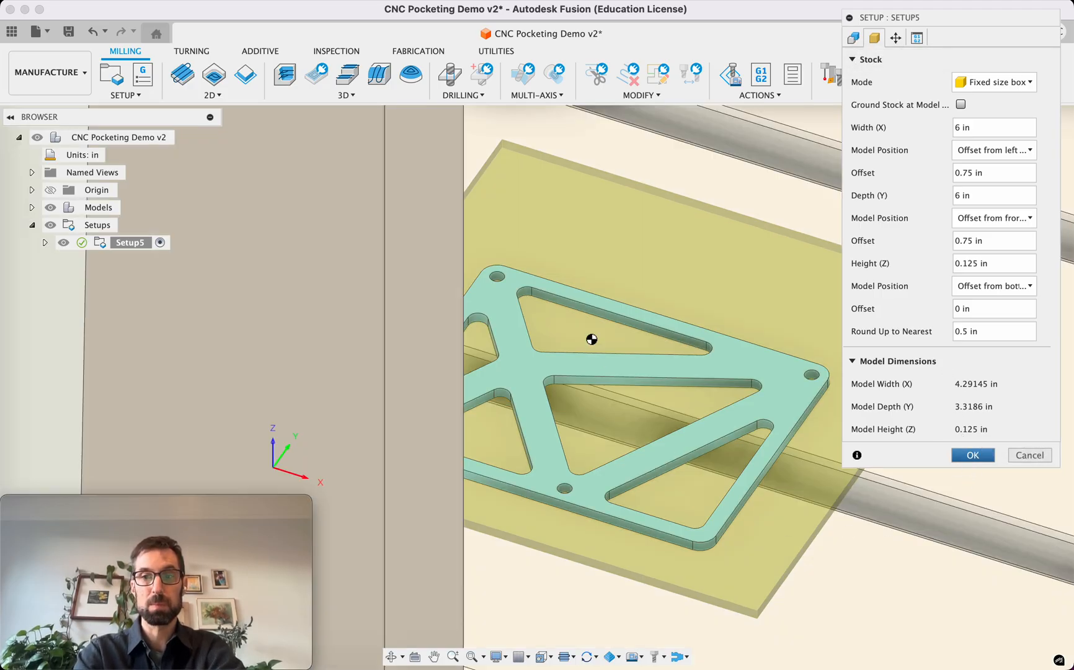
# - Hide the milling setup's machine model and view the plate and its stock up close
pyautogui.scroll(-6, 589, 339)
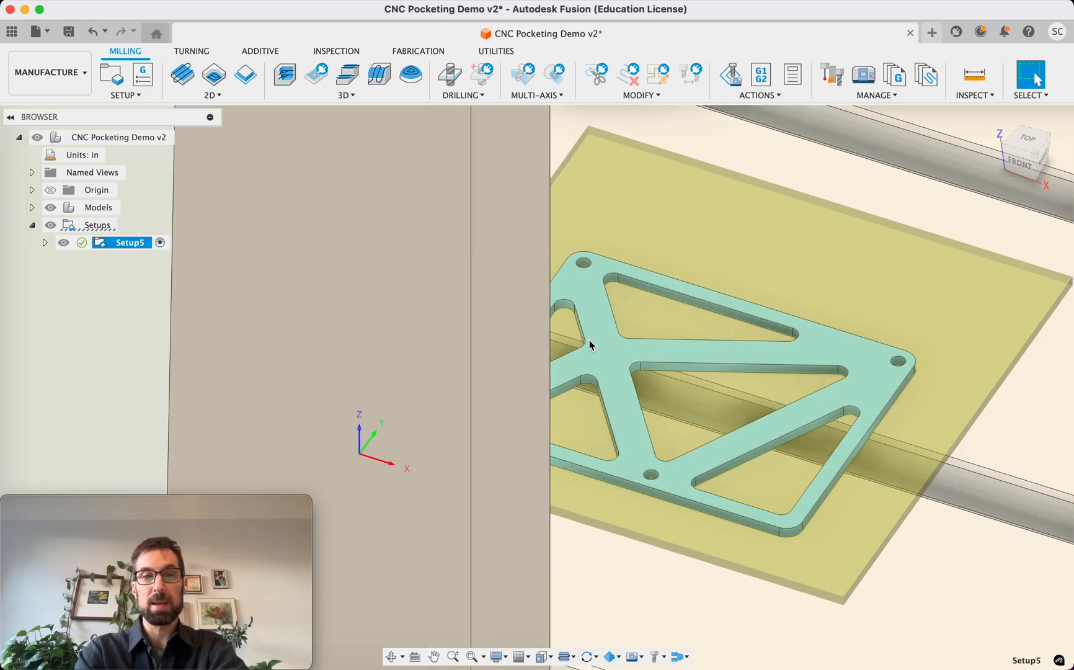
pyautogui.scroll(-8, 589, 340)
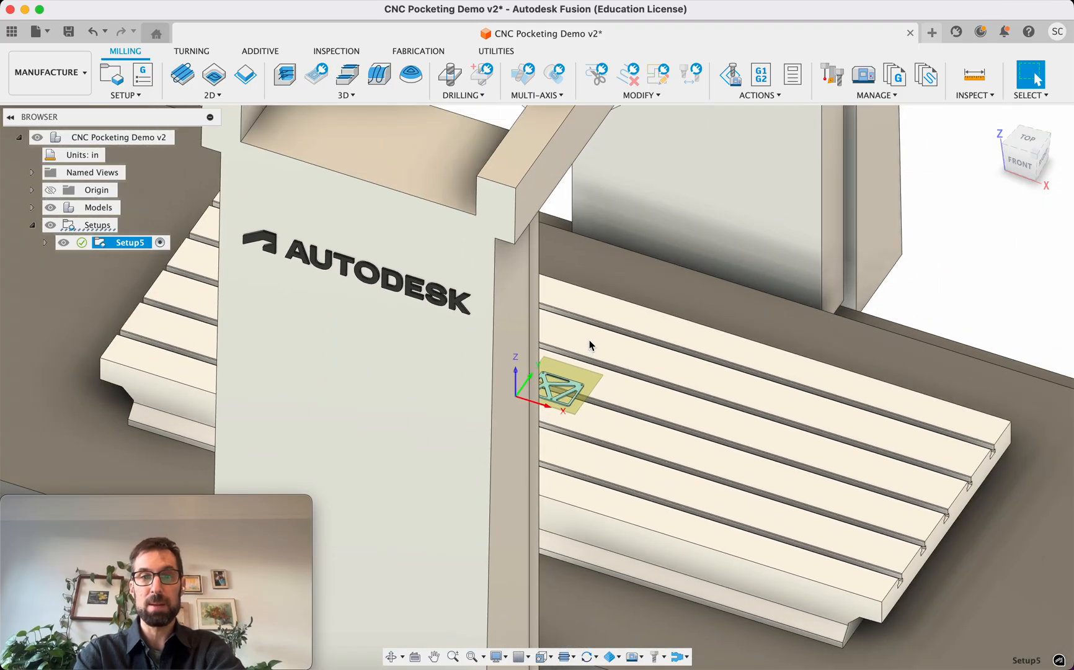
pyautogui.scroll(-2, 586, 329)
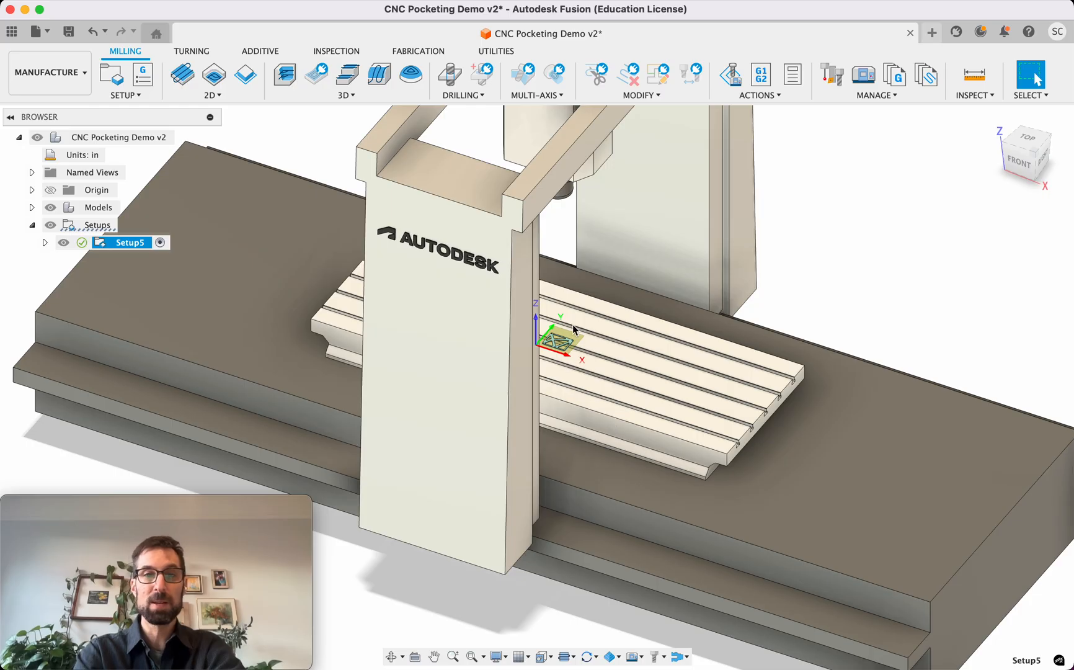
pyautogui.click(64, 242)
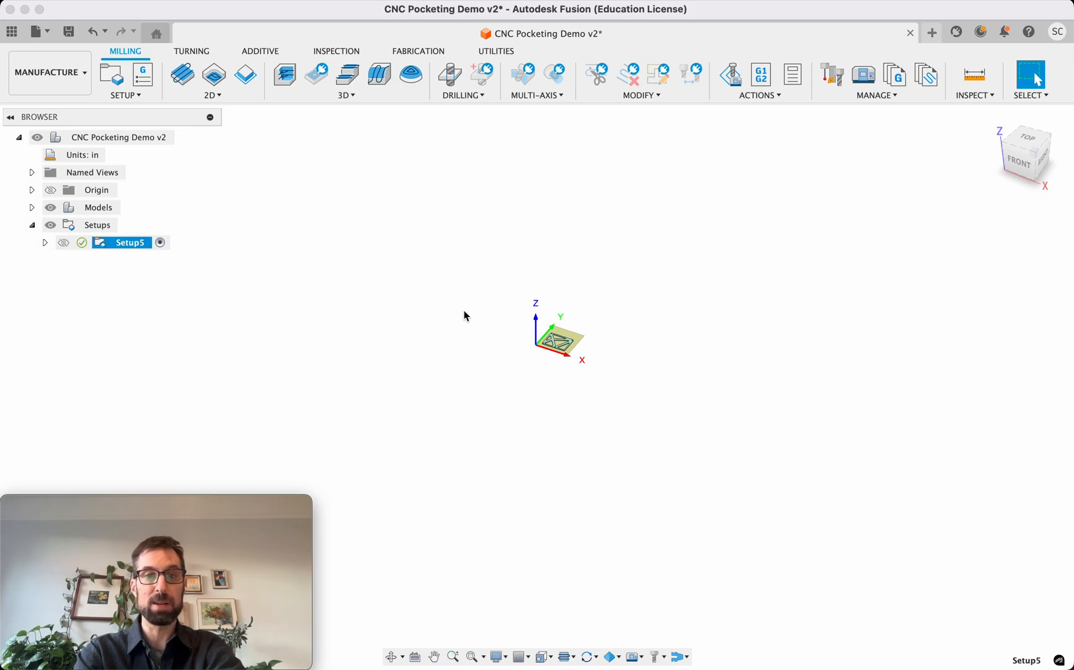
pyautogui.scroll(3, 561, 330)
pyautogui.scroll(5, 593, 282)
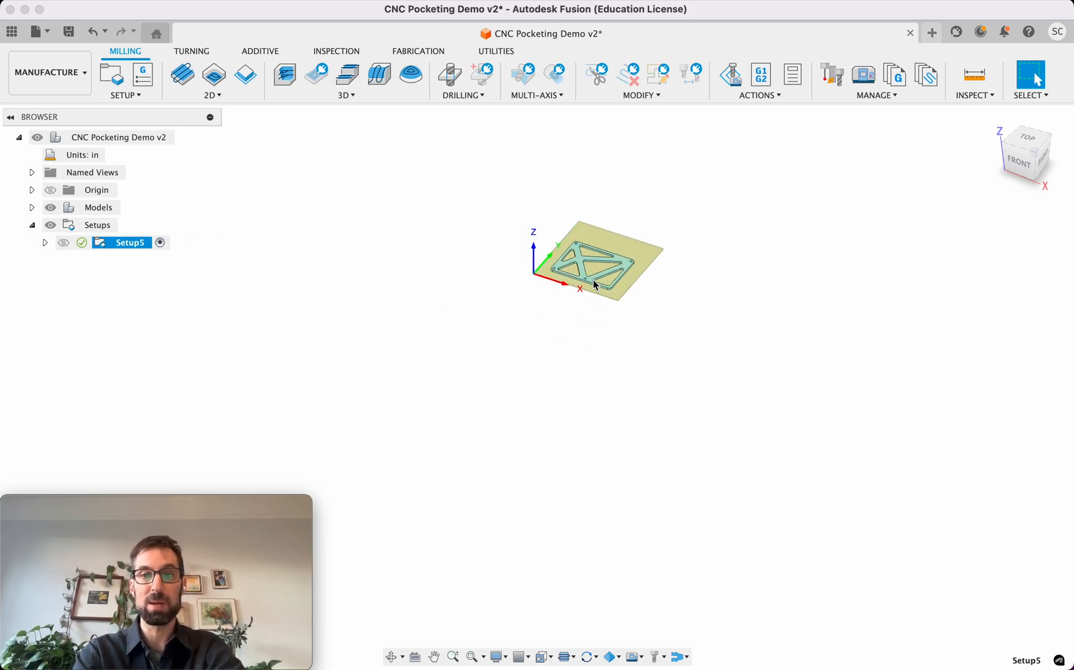
pyautogui.scroll(6, 593, 282)
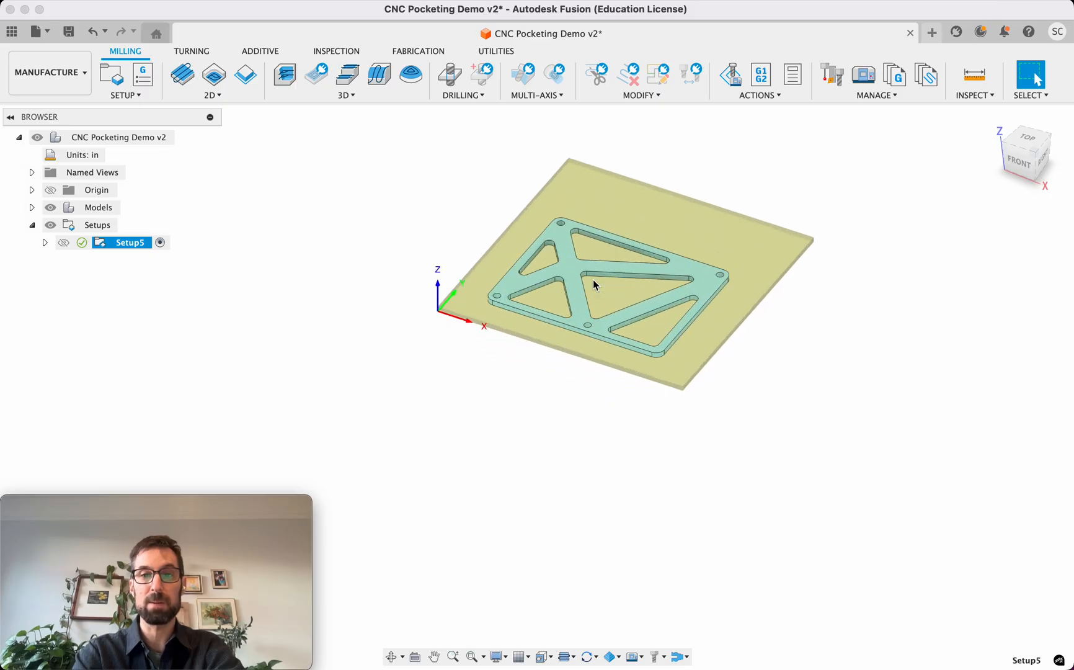
pyautogui.scroll(4, 593, 280)
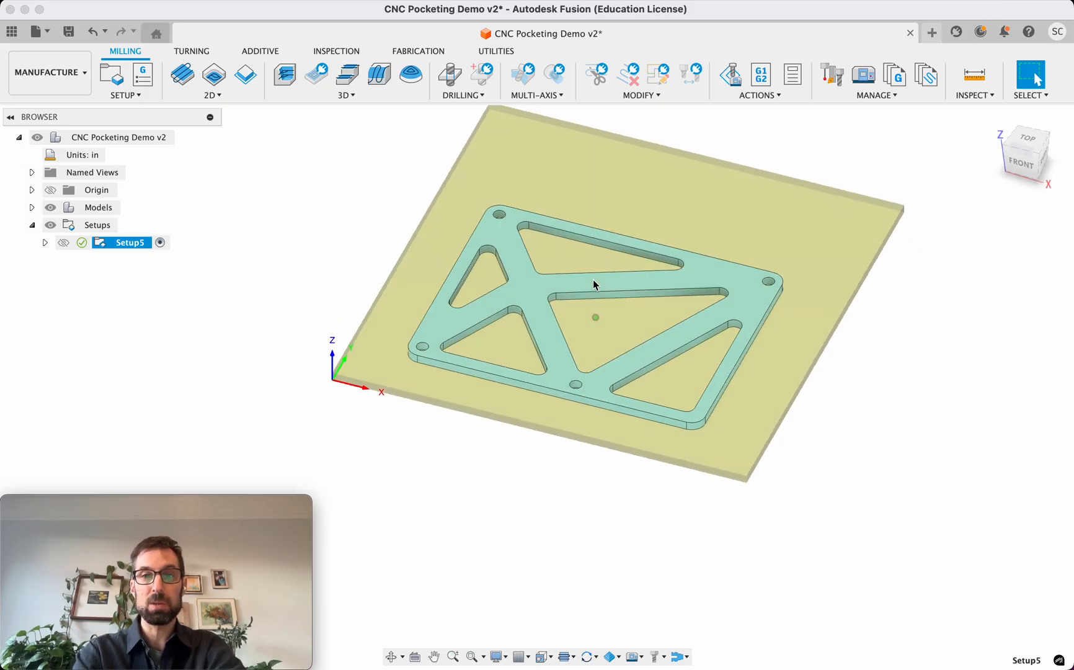
pyautogui.scroll(1, 593, 282)
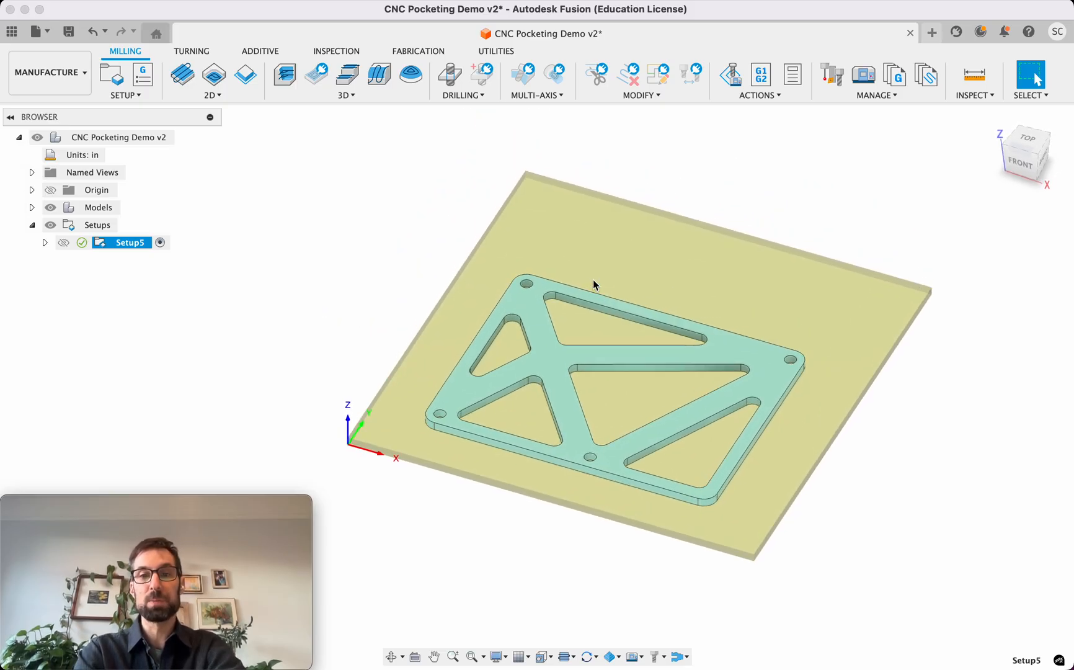
pyautogui.keyDown('shift'); pyautogui.scroll(5, 596, 282); pyautogui.keyUp('shift')
pyautogui.keyDown('shift'); pyautogui.scroll(2, 596, 282); pyautogui.keyUp('shift')
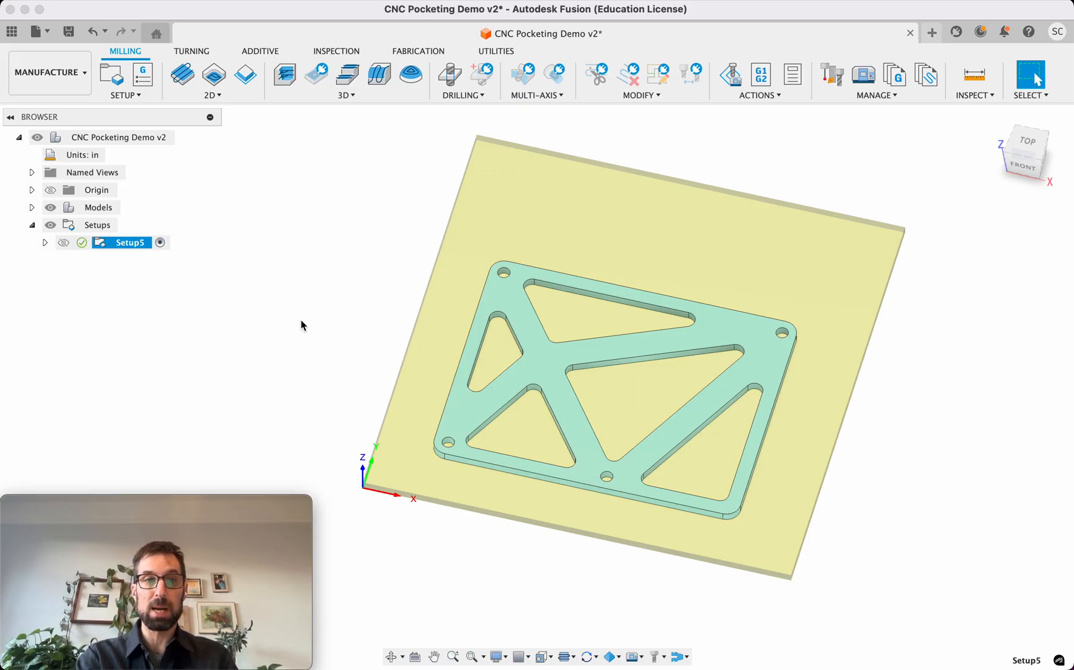
# - Create a 2D Bore operation with the 1/8 in Amana Tool 51486 flat end mill from the local tool library
pyautogui.click(216, 97)
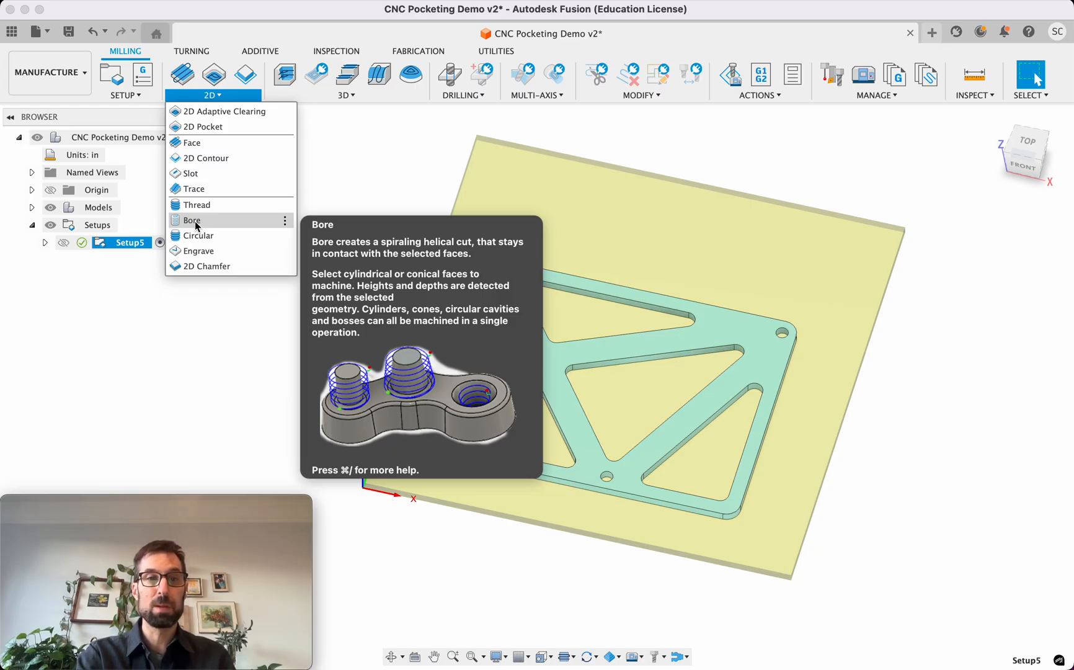
pyautogui.click(195, 221)
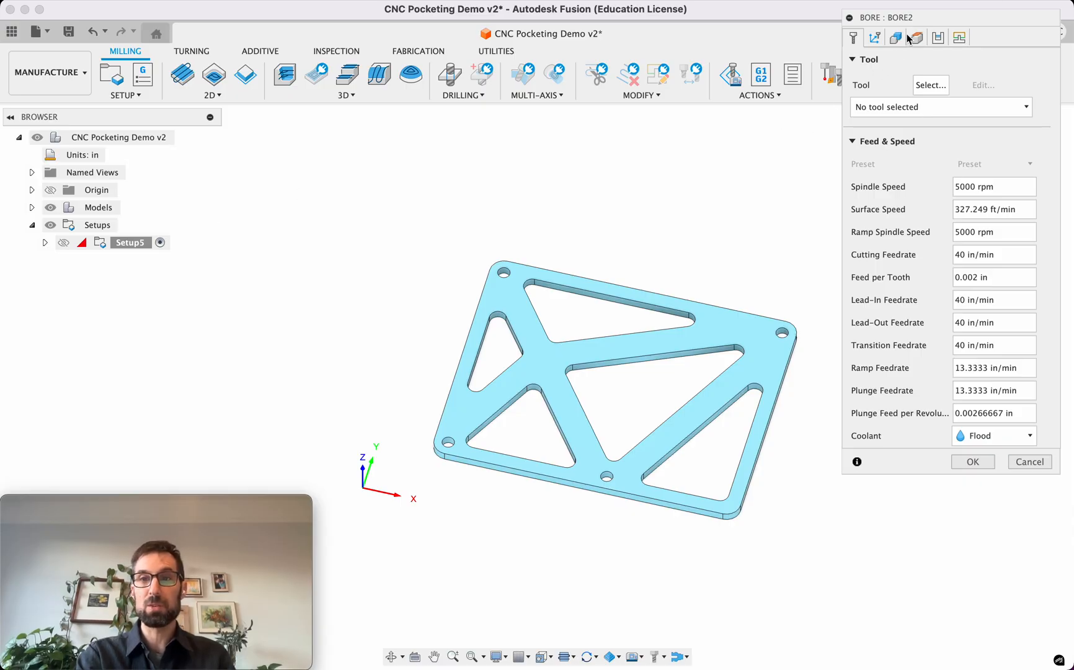
pyautogui.moveTo(903, 17)
pyautogui.mouseDown()
pyautogui.moveTo(892, 62)
pyautogui.moveTo(894, 24)
pyautogui.mouseUp()
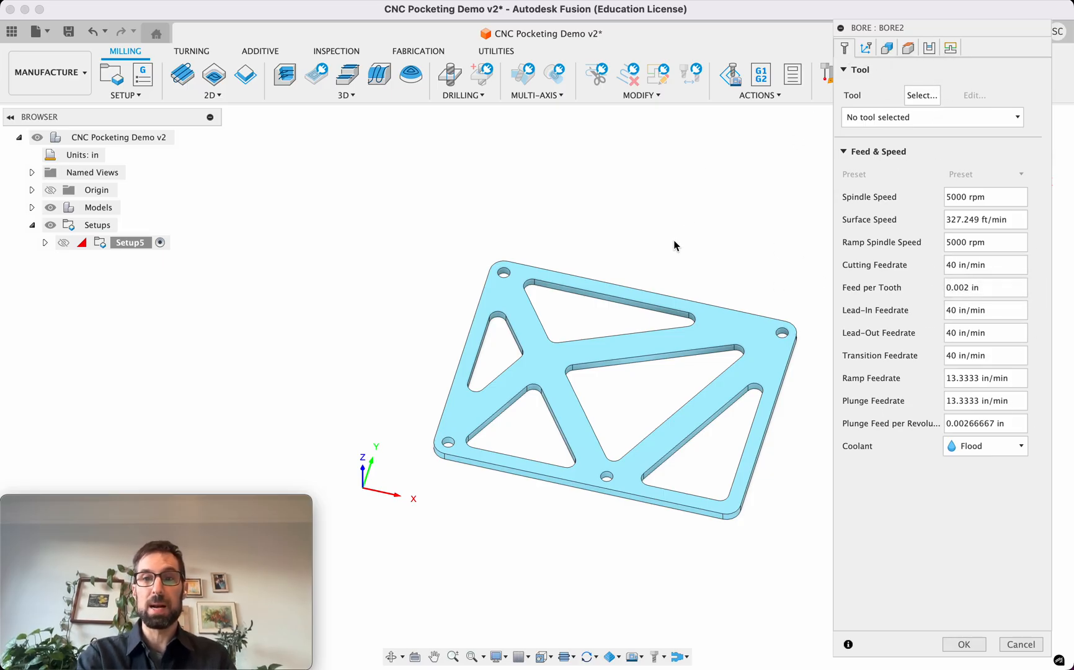
pyautogui.hscroll(2, 673, 242)
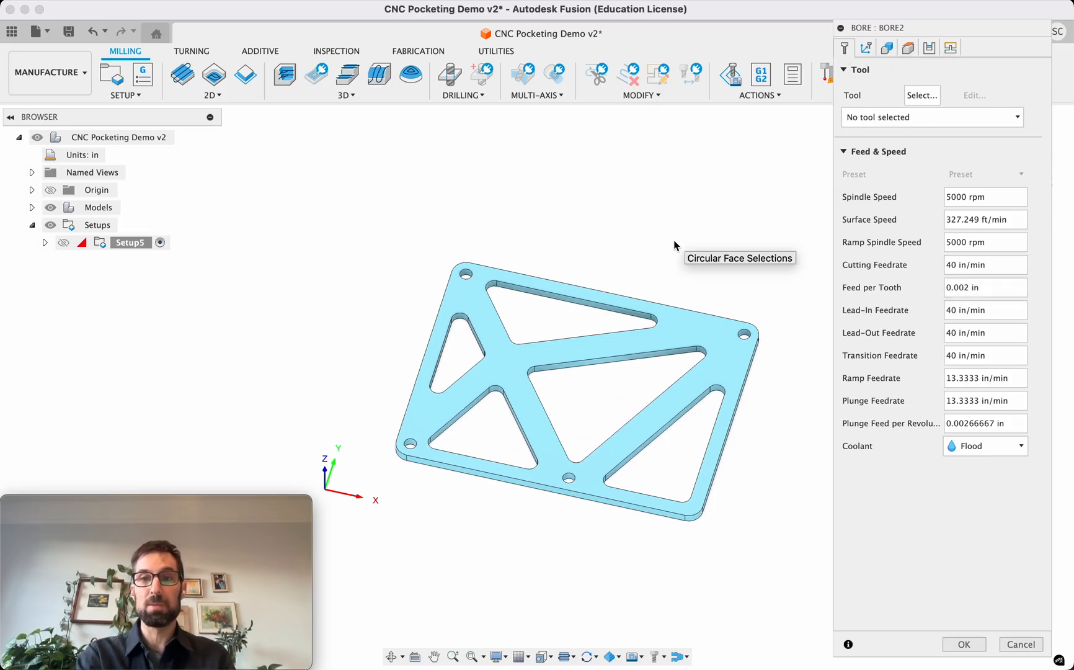
pyautogui.click(922, 96)
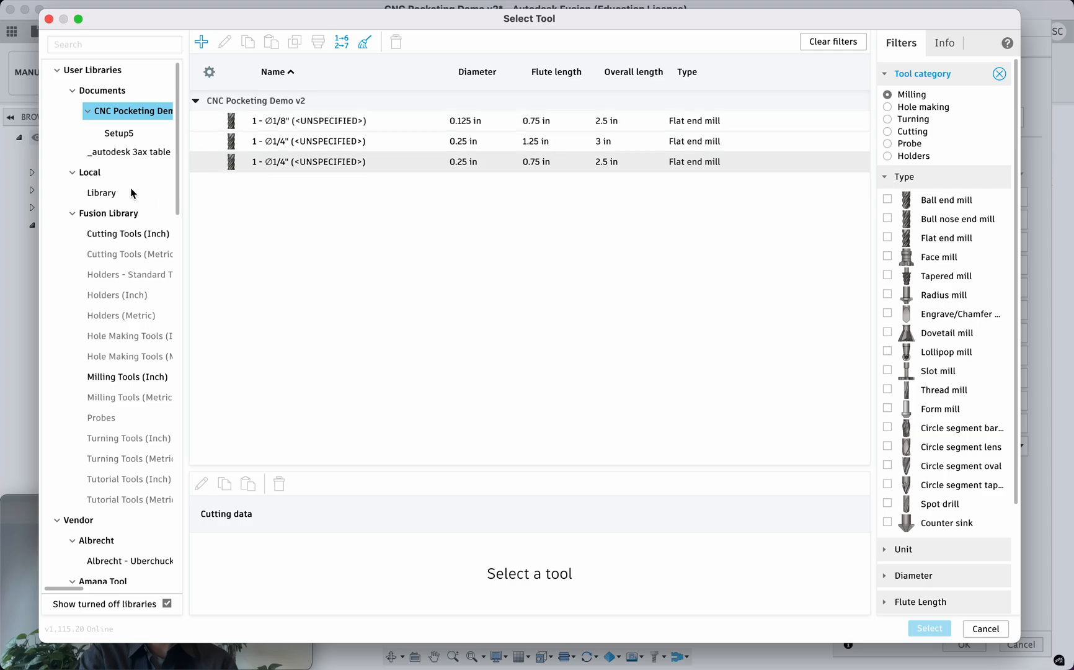
pyautogui.click(113, 195)
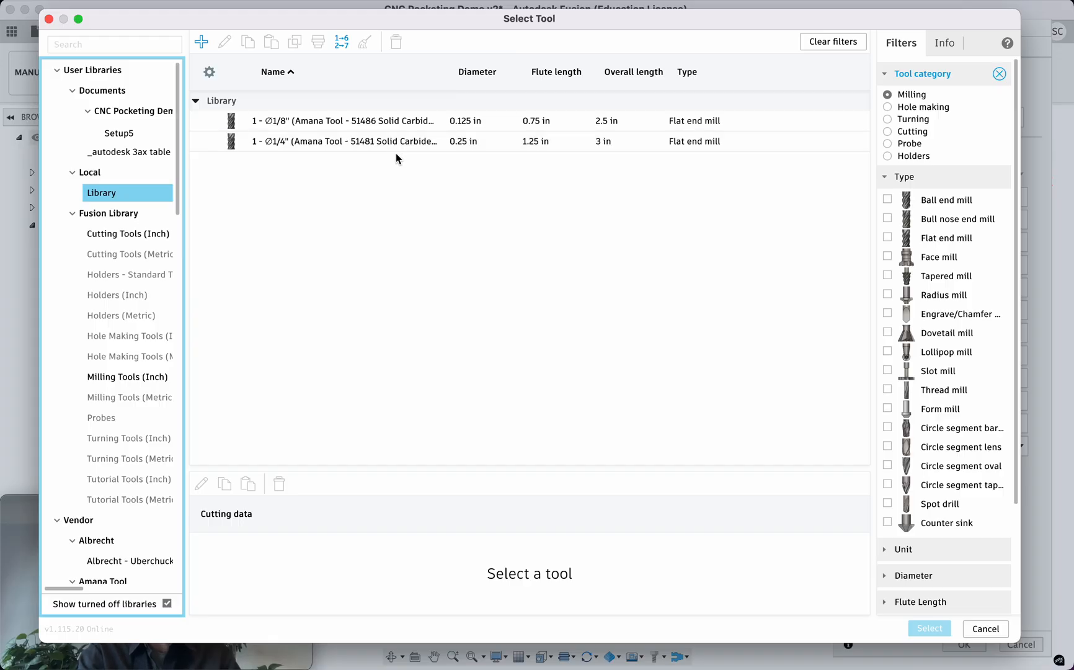
pyautogui.rightClick(104, 195)
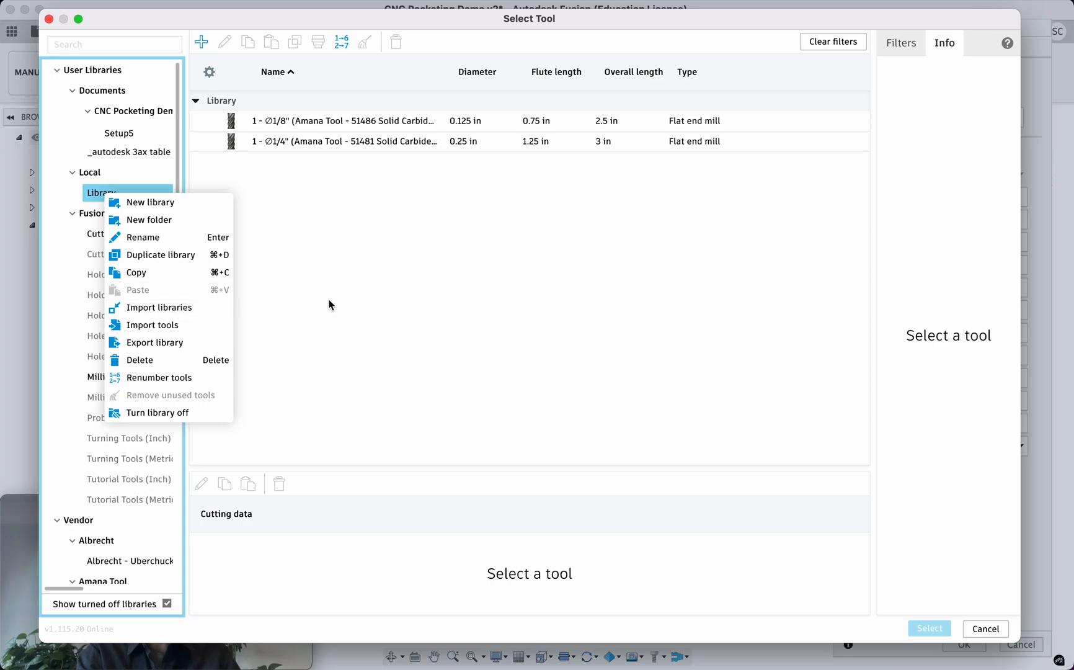
pyautogui.click(380, 294)
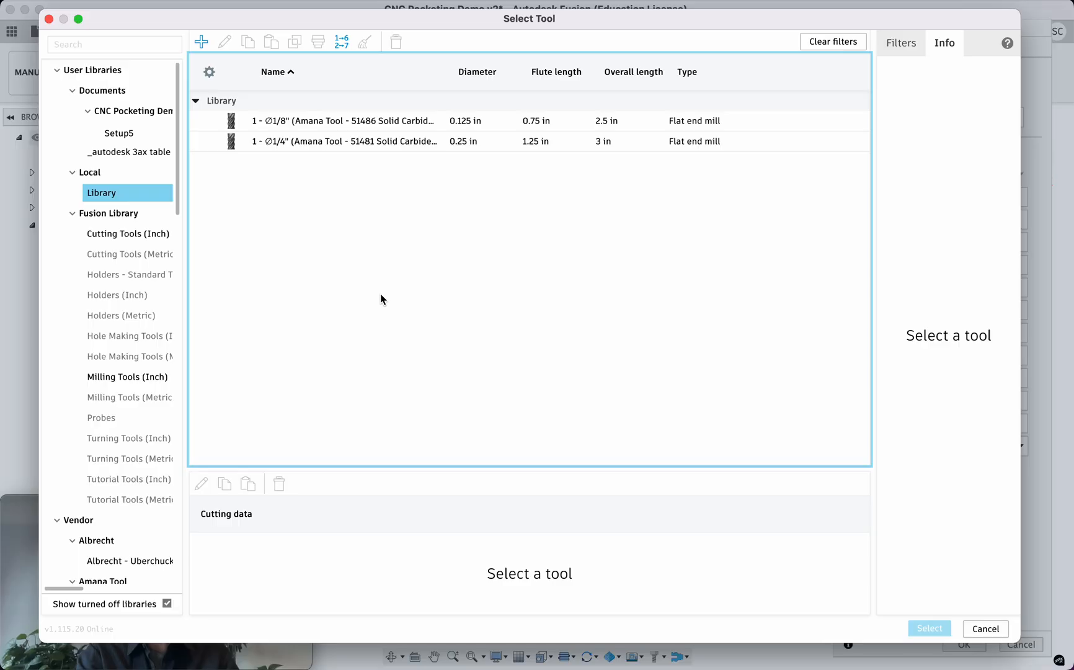
pyautogui.click(308, 123)
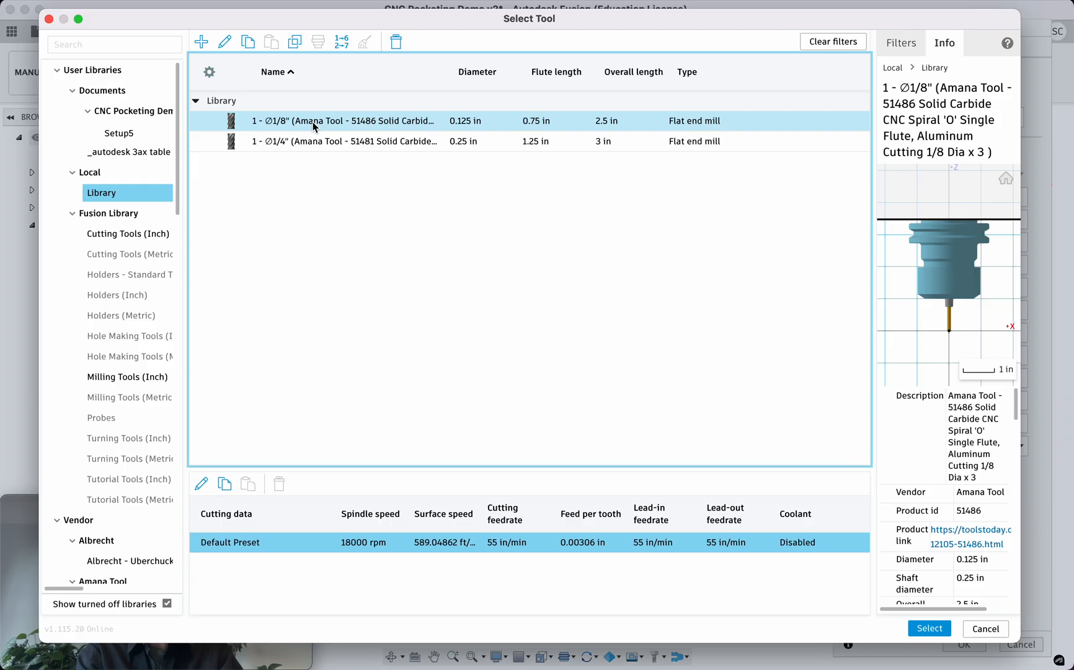
pyautogui.click(310, 123)
pyautogui.click(928, 628)
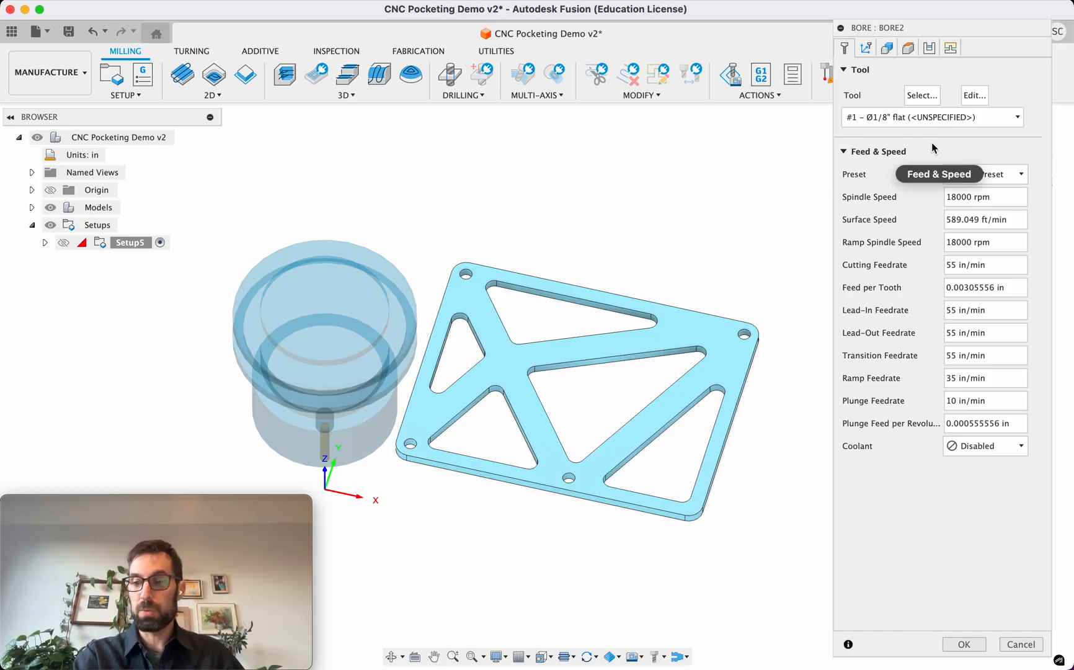
# - Set the bore operation's cutting feedrate to 45 in/min and its ramp feedrate to 25 in/min
pyautogui.moveTo(931, 144)
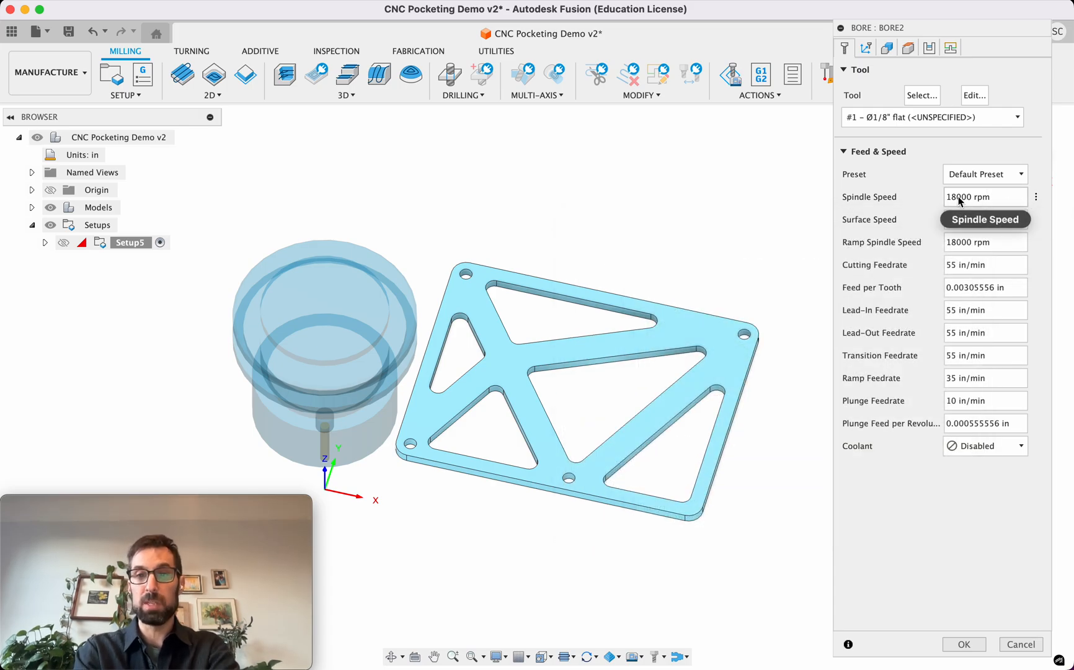
pyautogui.moveTo(959, 204)
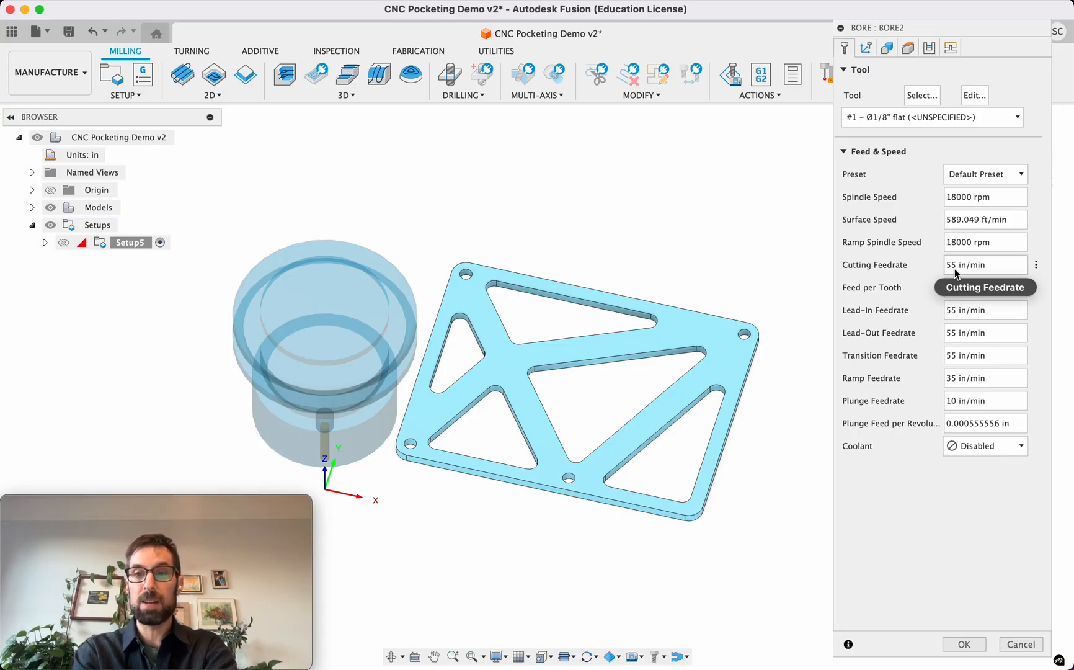
pyautogui.moveTo(953, 271)
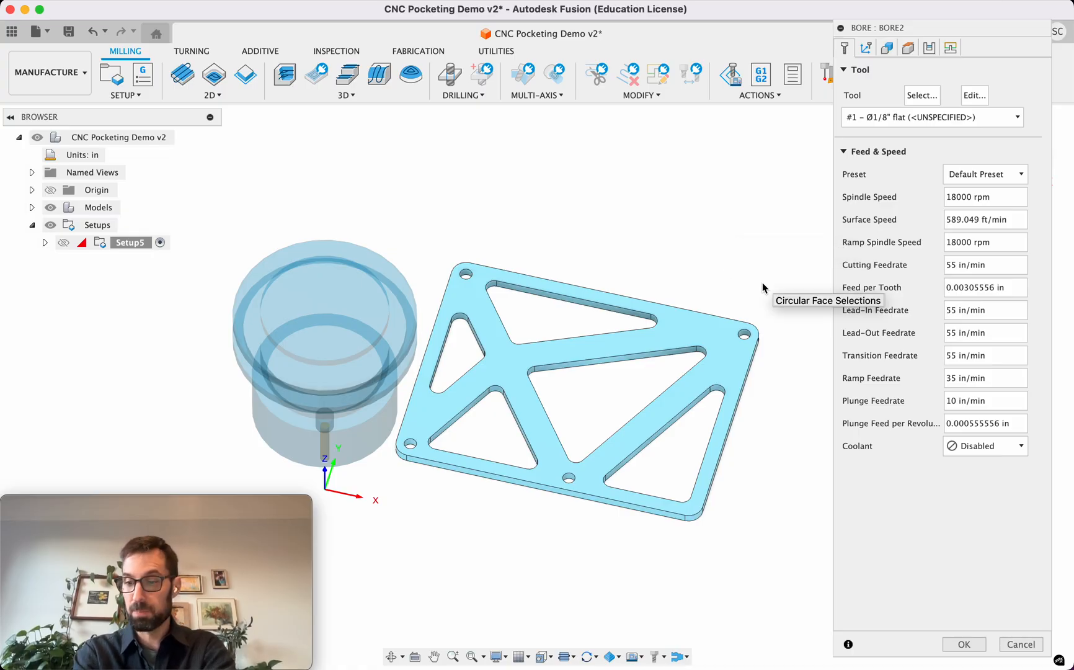
pyautogui.click(955, 264)
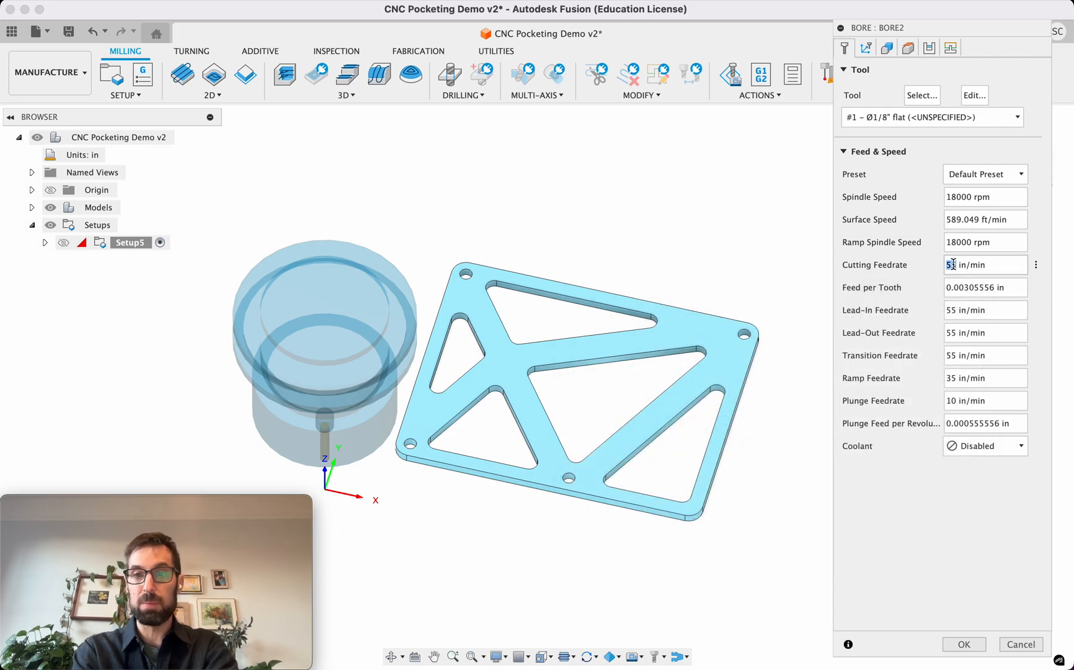
pyautogui.press('BackSpace')
pyautogui.press('BackSpace')
pyautogui.write('45')
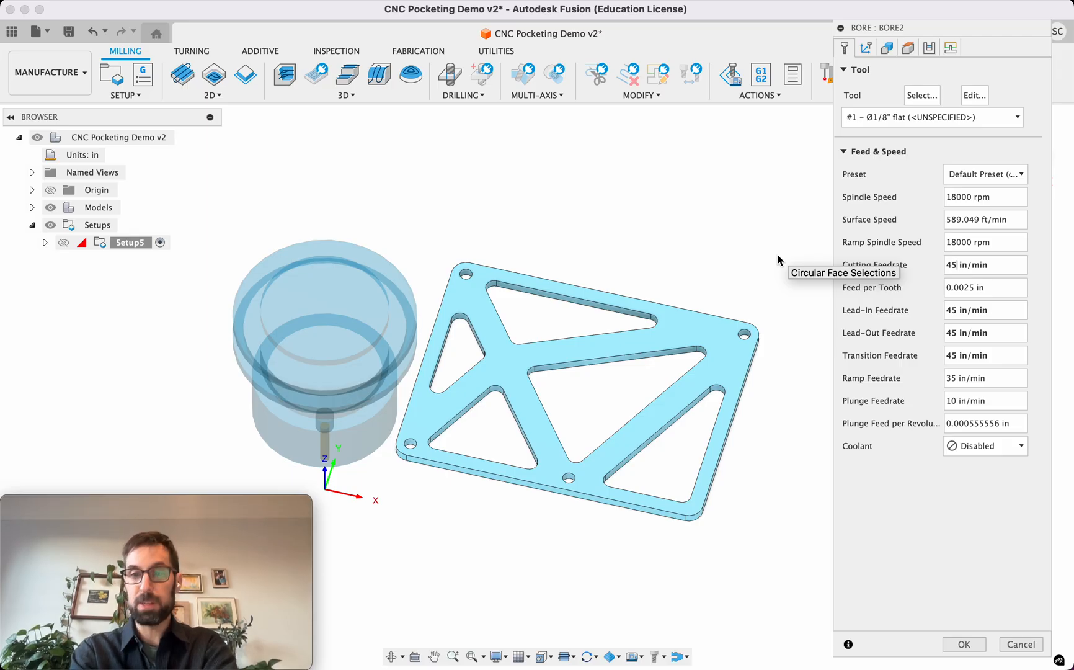
pyautogui.click(950, 377)
pyautogui.press('BackSpace')
pyautogui.write('2')
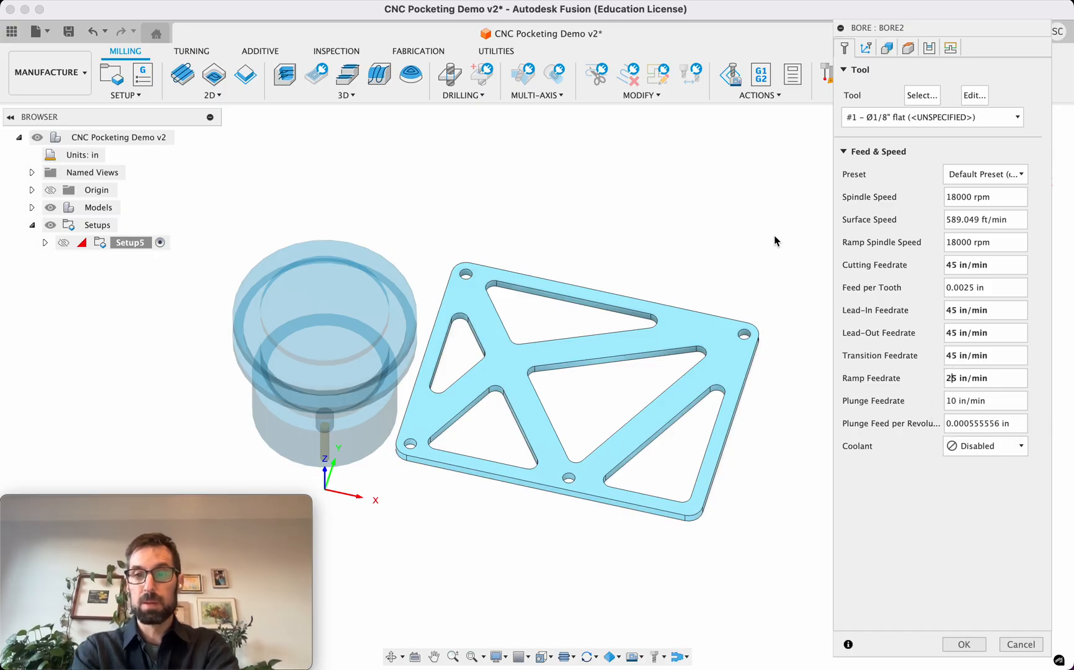
pyautogui.press('Tab')
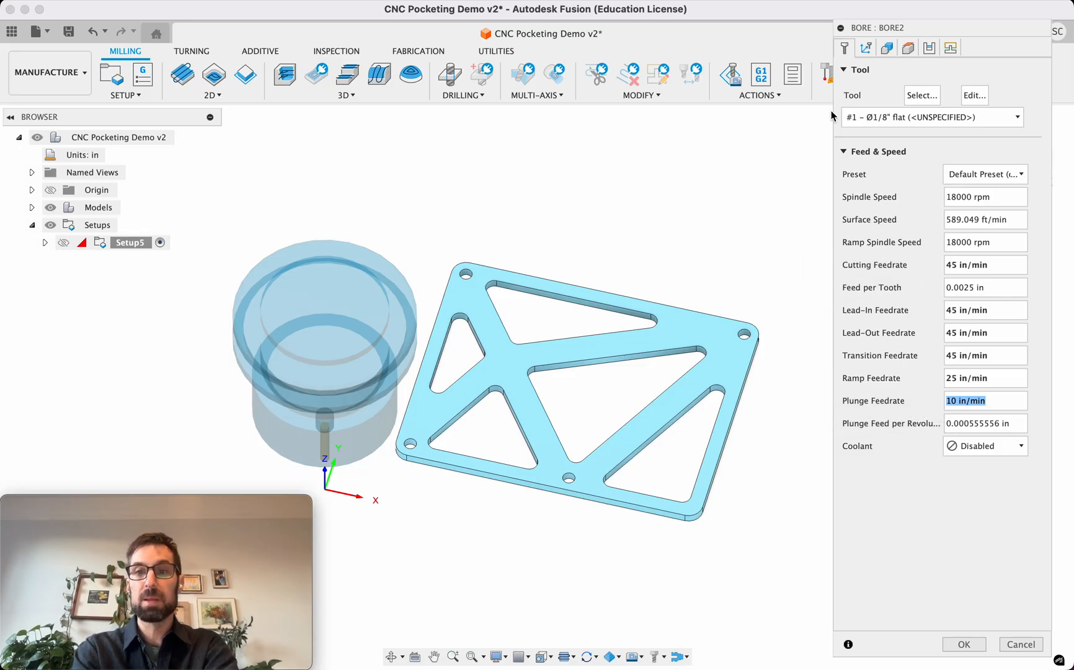
pyautogui.click(813, 300)
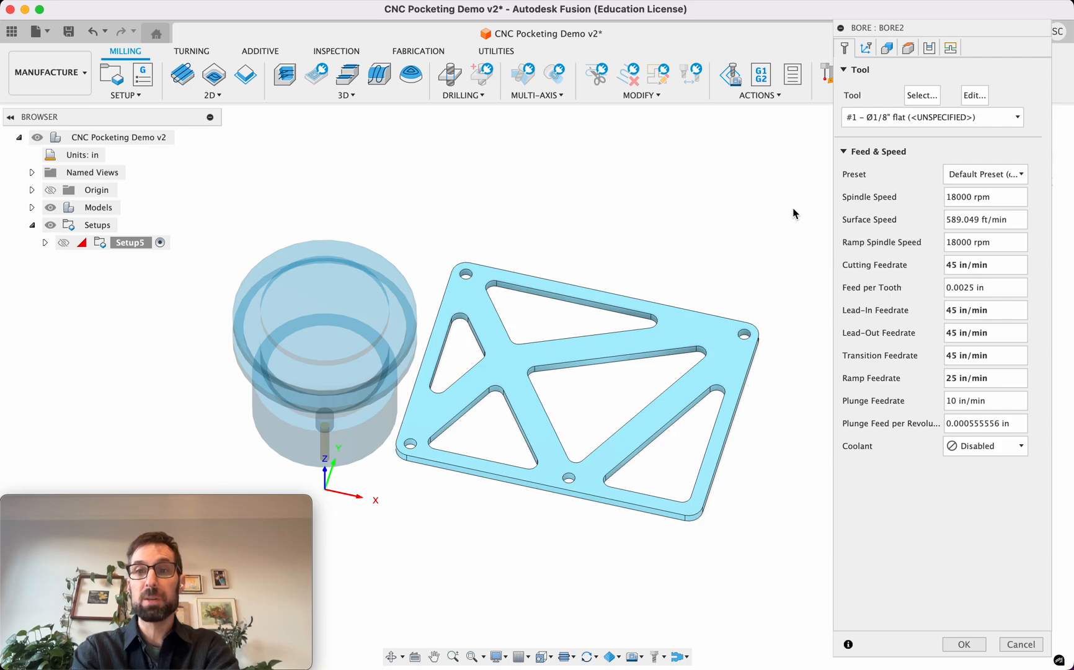
# - Choose the cylindrical faces of the plate's four small round holes as the bore geometry
pyautogui.click(888, 49)
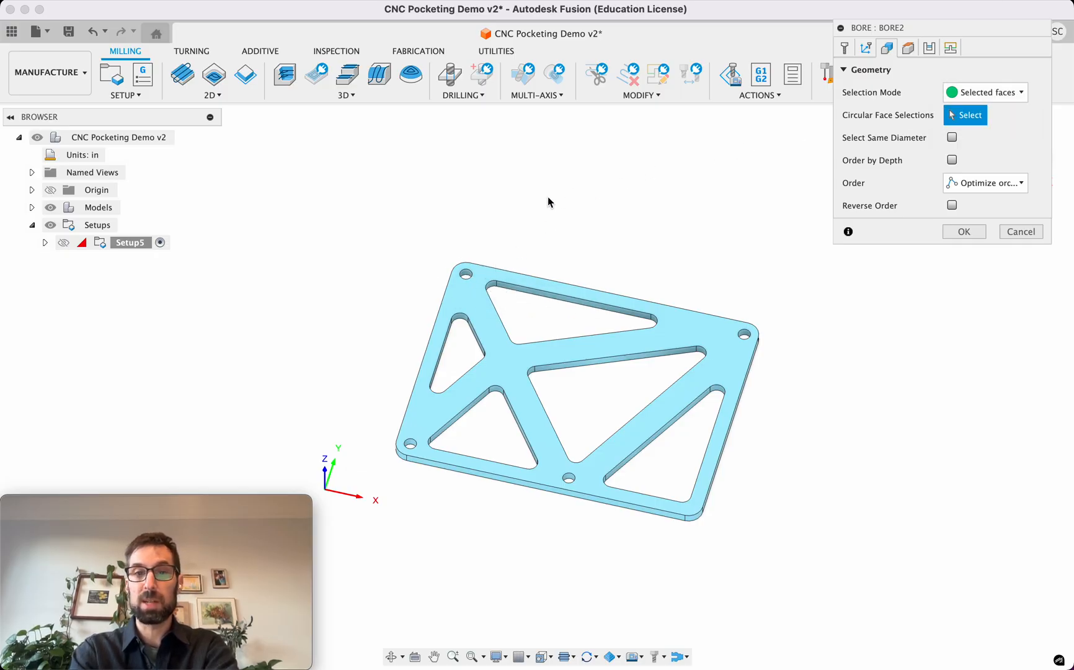
pyautogui.scroll(3, 470, 260)
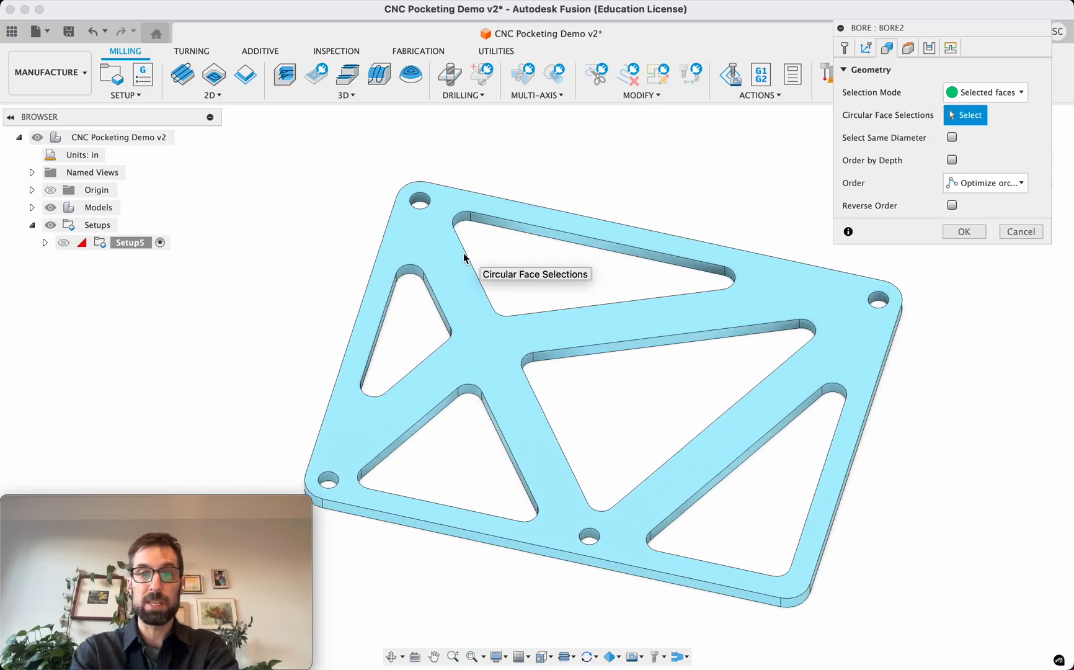
pyautogui.click(420, 200)
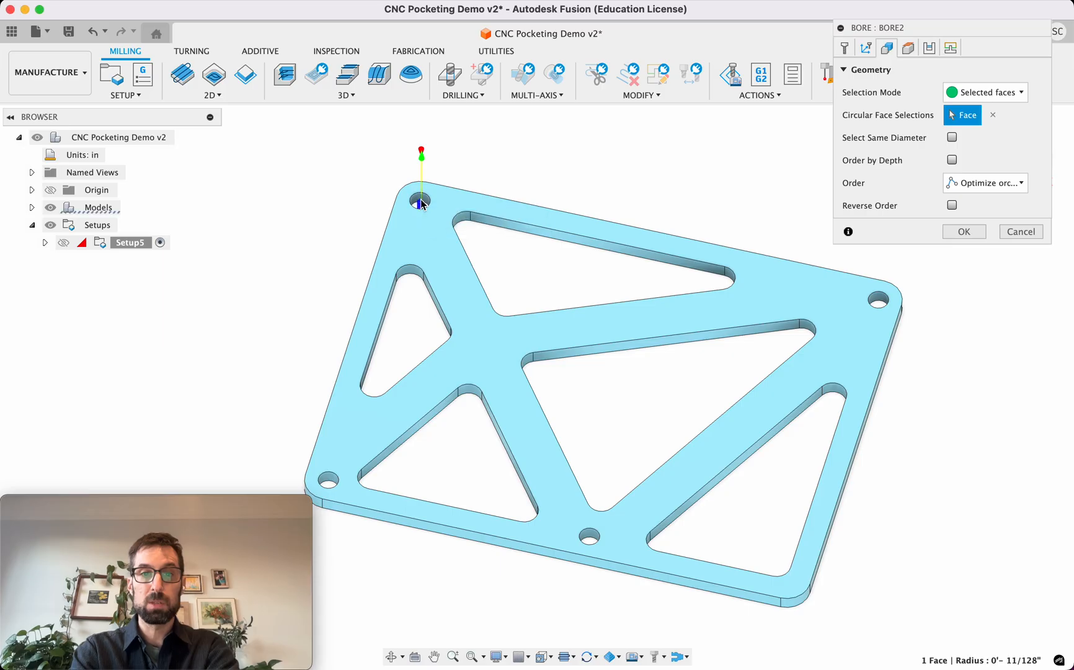
pyautogui.click(877, 300)
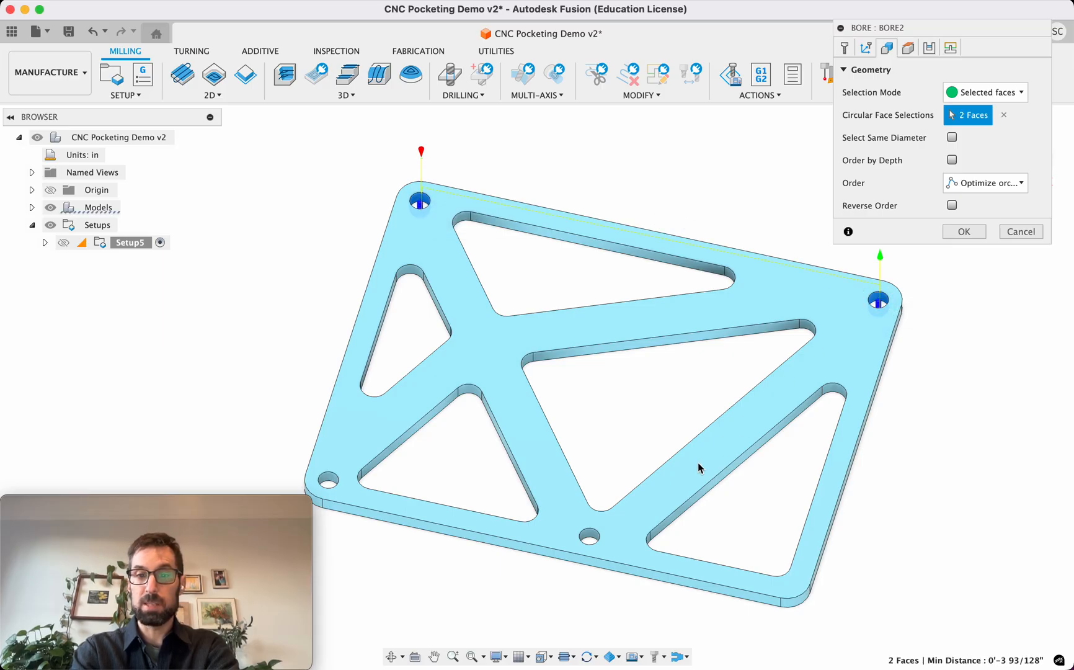
pyautogui.click(588, 537)
pyautogui.click(327, 480)
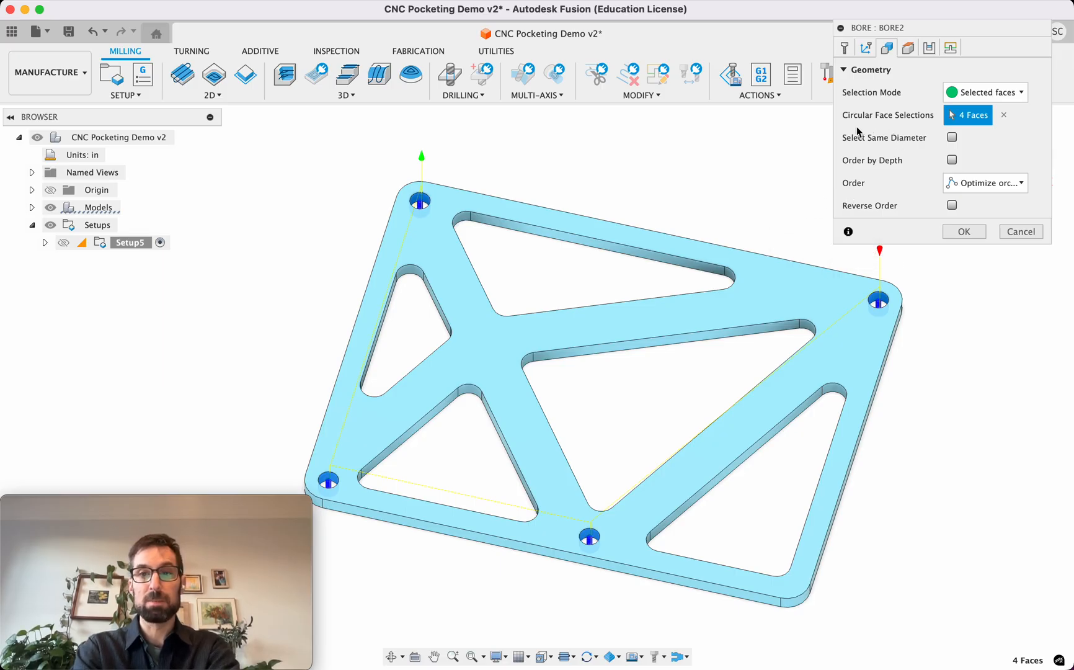
# - Set the bore operation's top height to be taken from Stock top
pyautogui.click(907, 49)
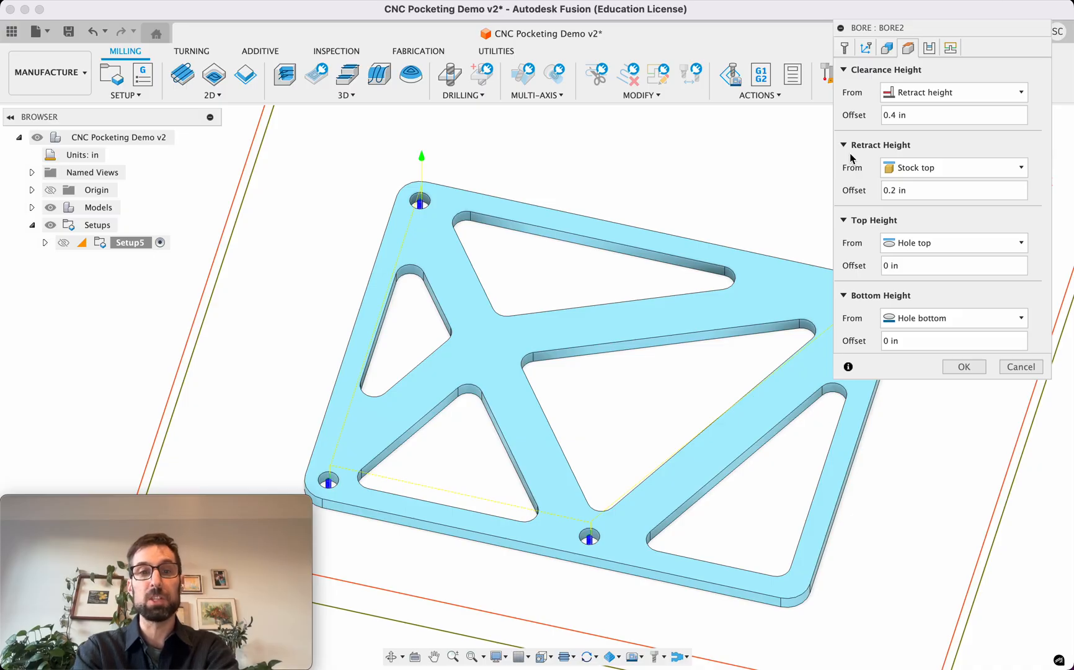
pyautogui.click(909, 244)
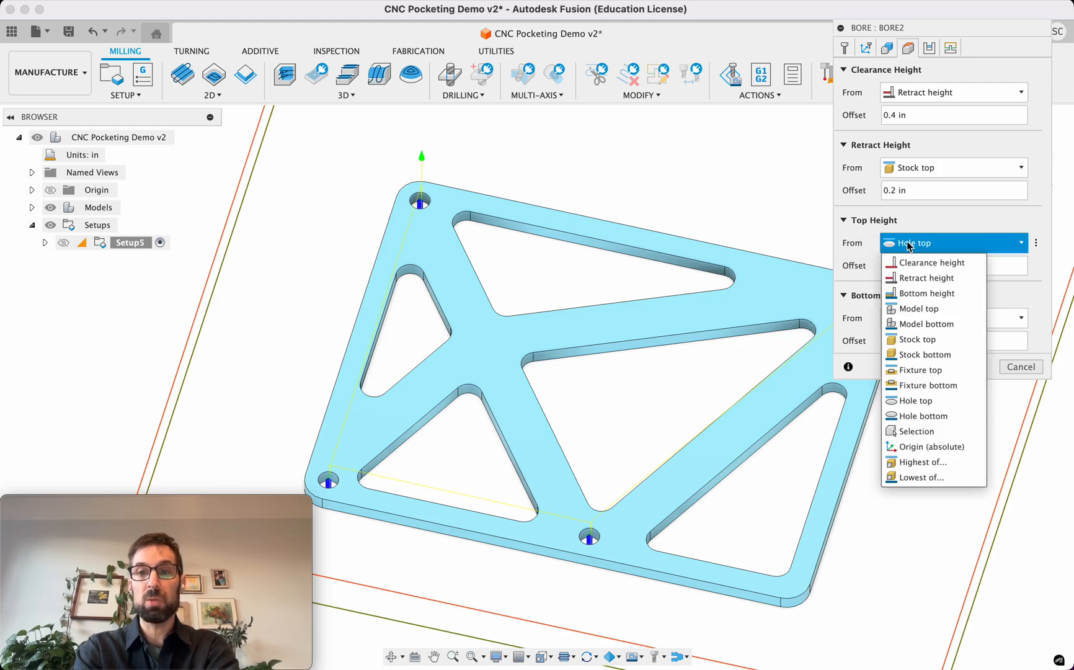
pyautogui.click(910, 339)
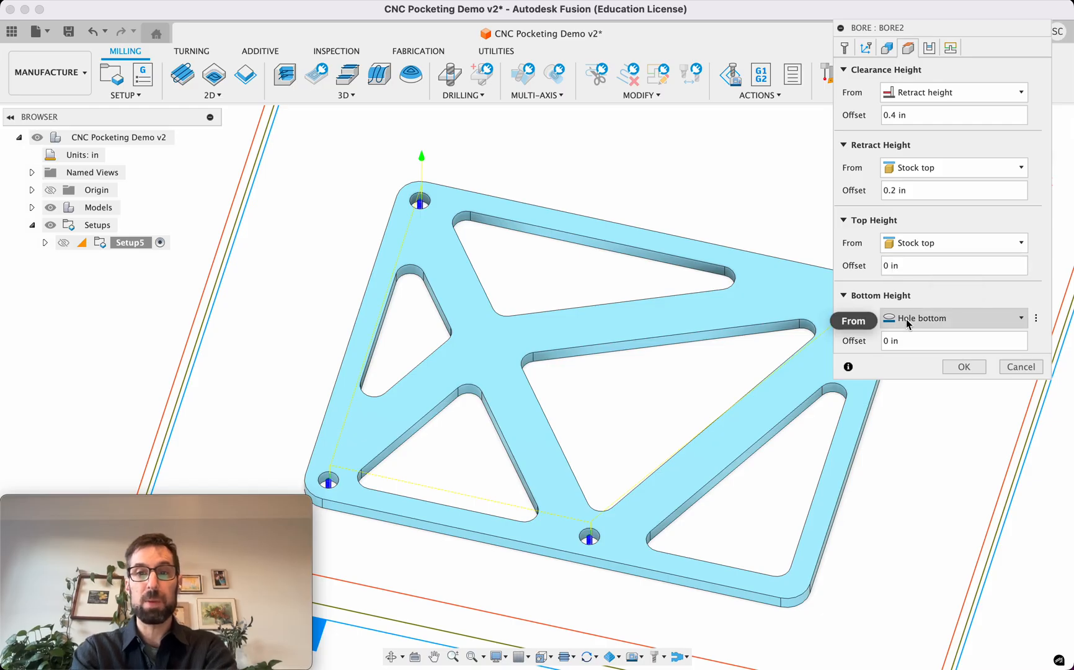
# - Set the bore operation's bottom height to be taken from Stock bottom with an offset of -0.01 in
pyautogui.click(953, 318)
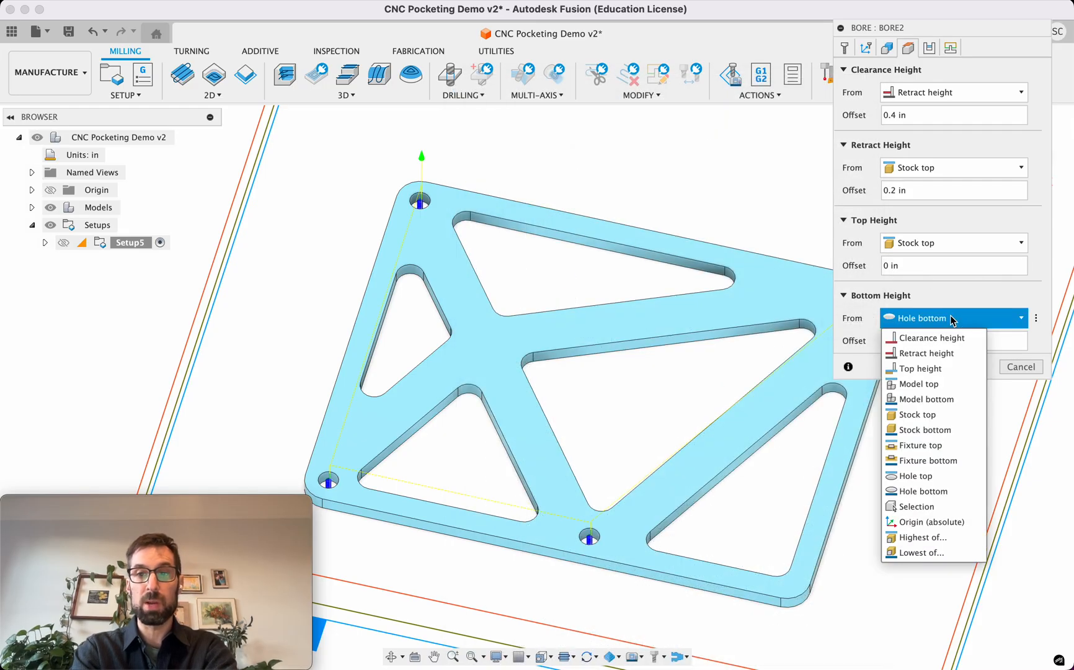
pyautogui.click(924, 430)
pyautogui.click(885, 343)
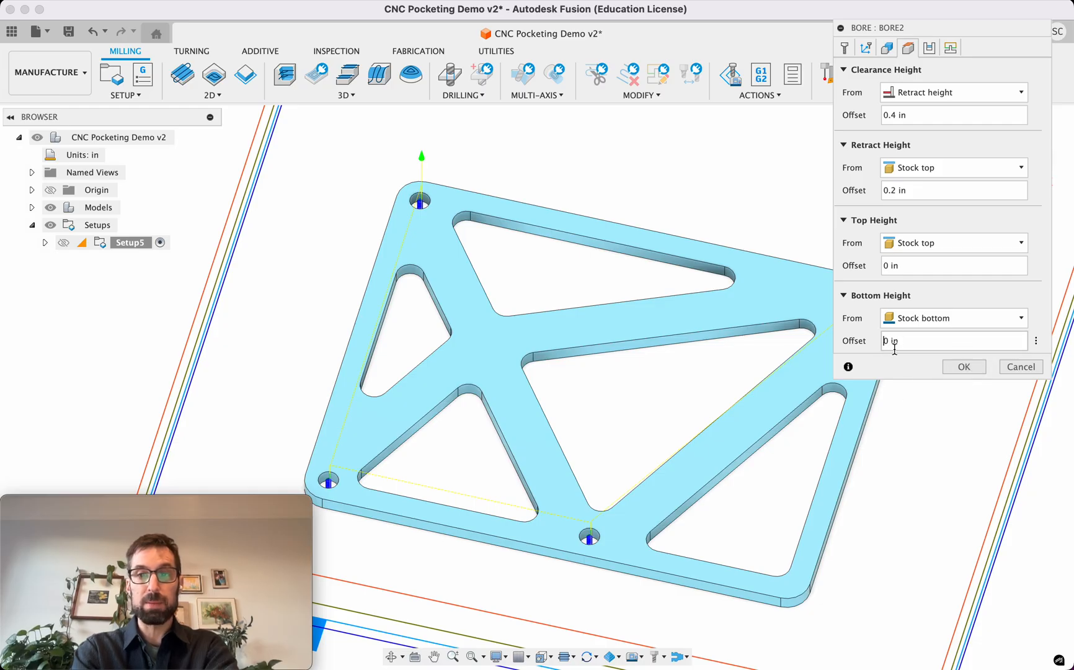
pyautogui.write('-')
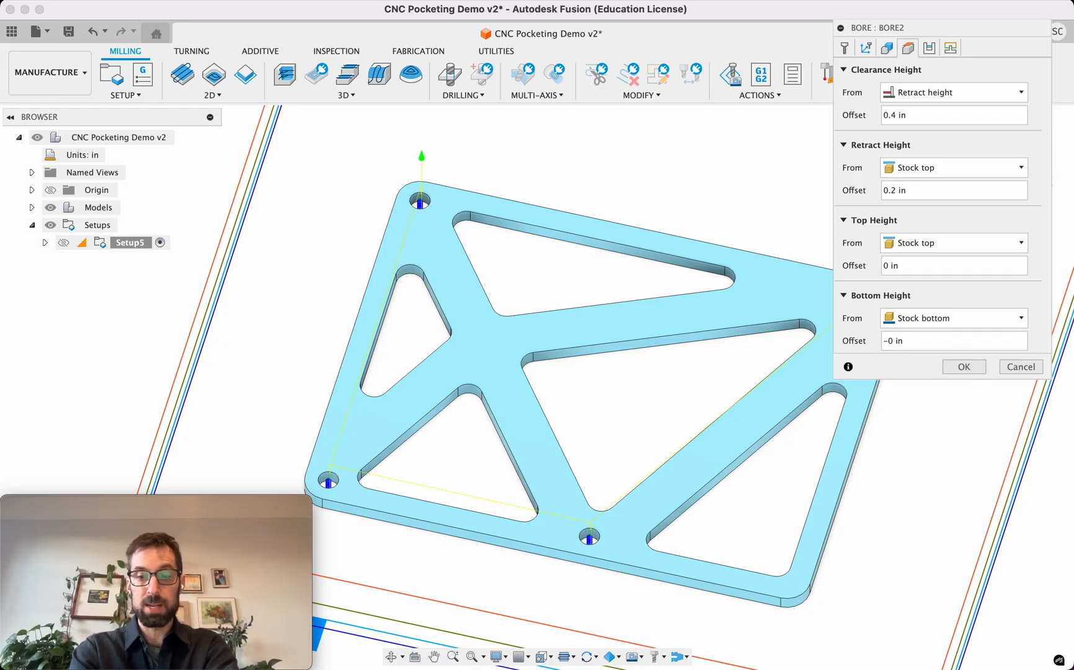
pyautogui.press('Delete')
pyautogui.write('.01')
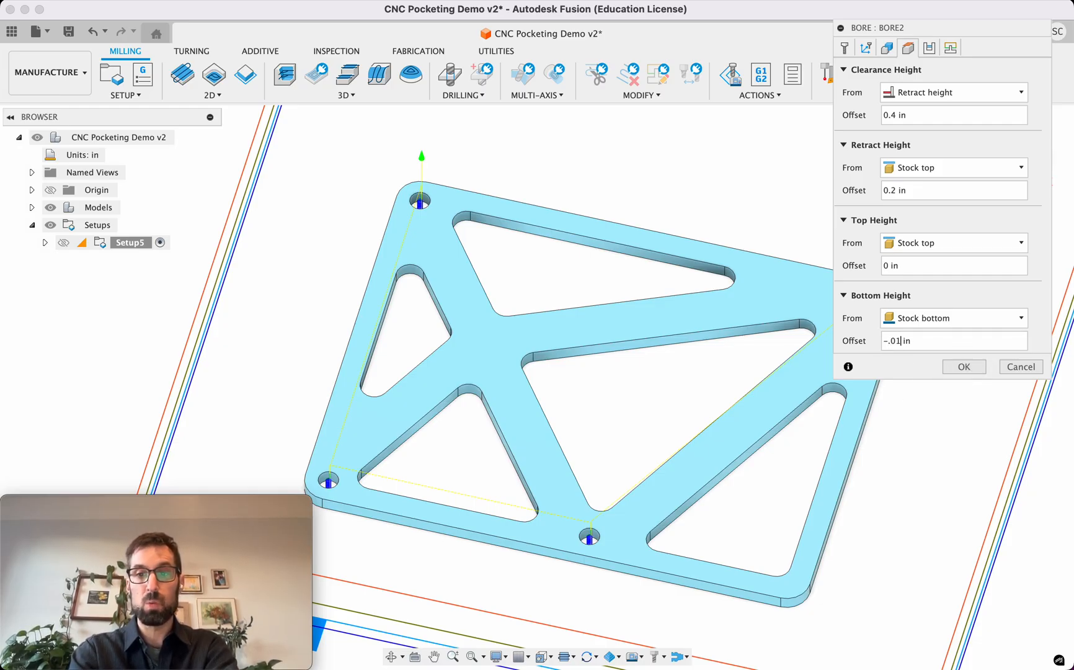
pyautogui.press('Tab')
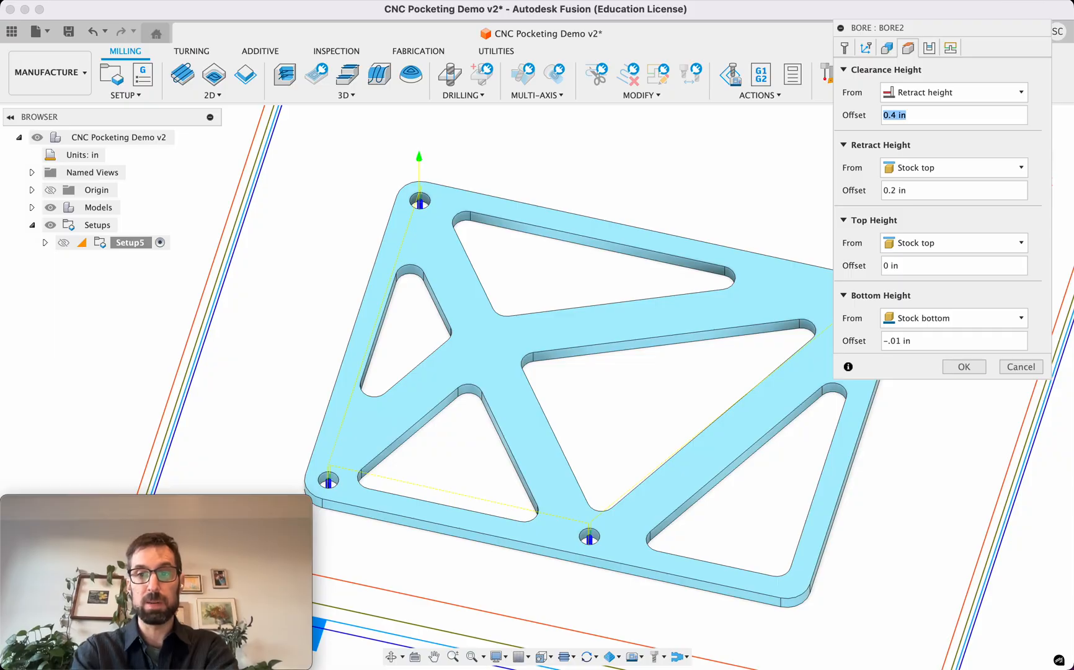
pyautogui.click(917, 341)
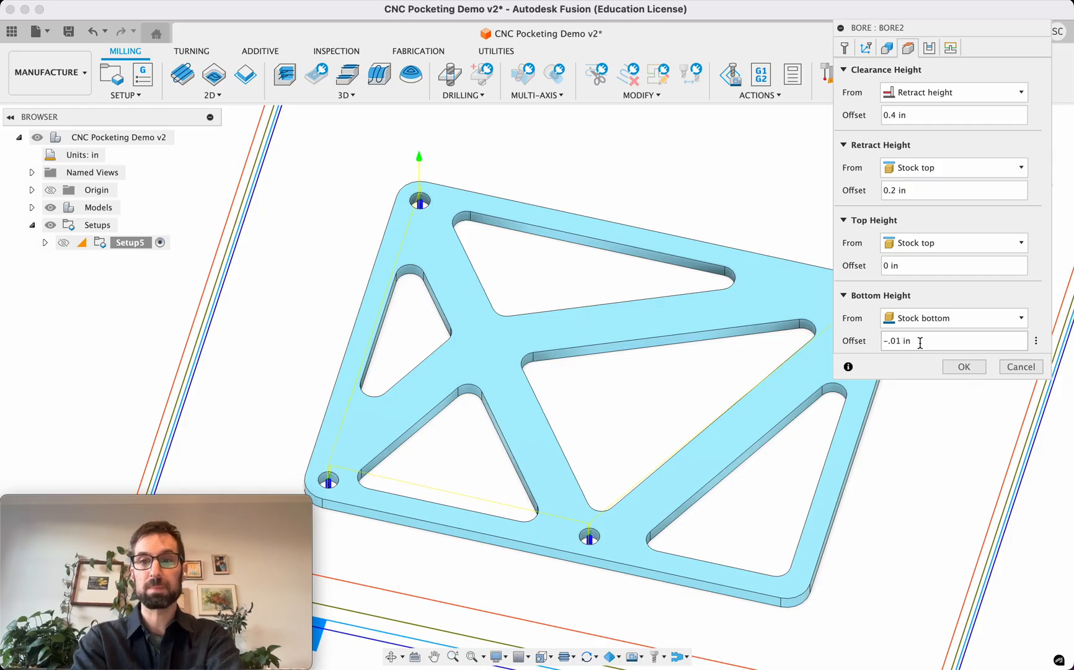
# - Open the bore's pass settings and examine the helical toolpath inside the plate's upper corner hole
pyautogui.click(929, 49)
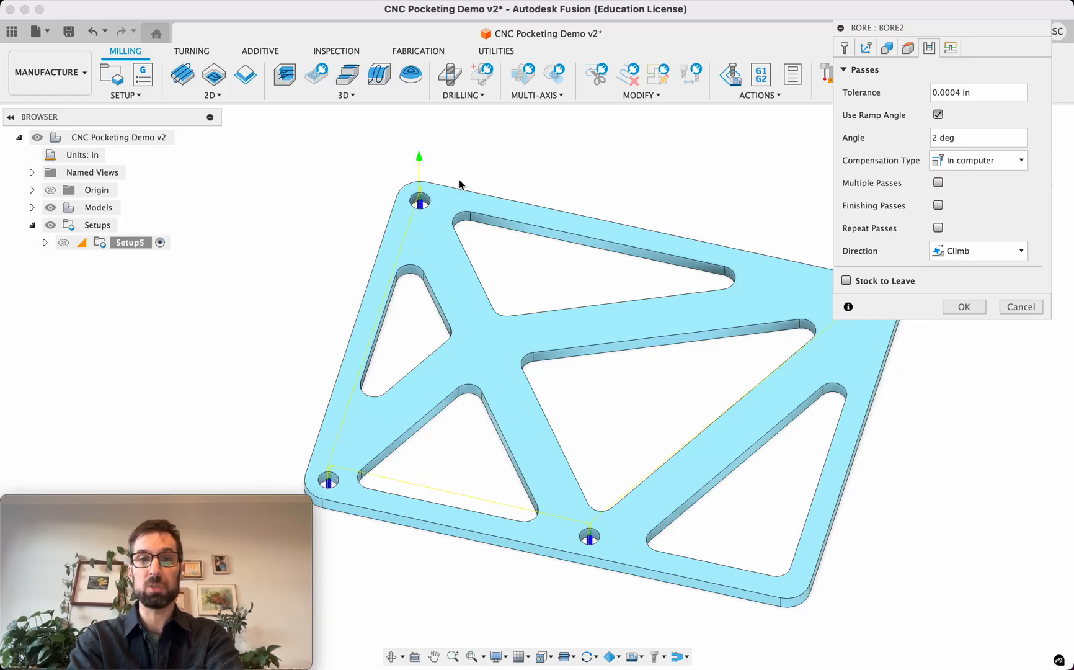
pyautogui.scroll(3, 425, 206)
pyautogui.scroll(3, 418, 217)
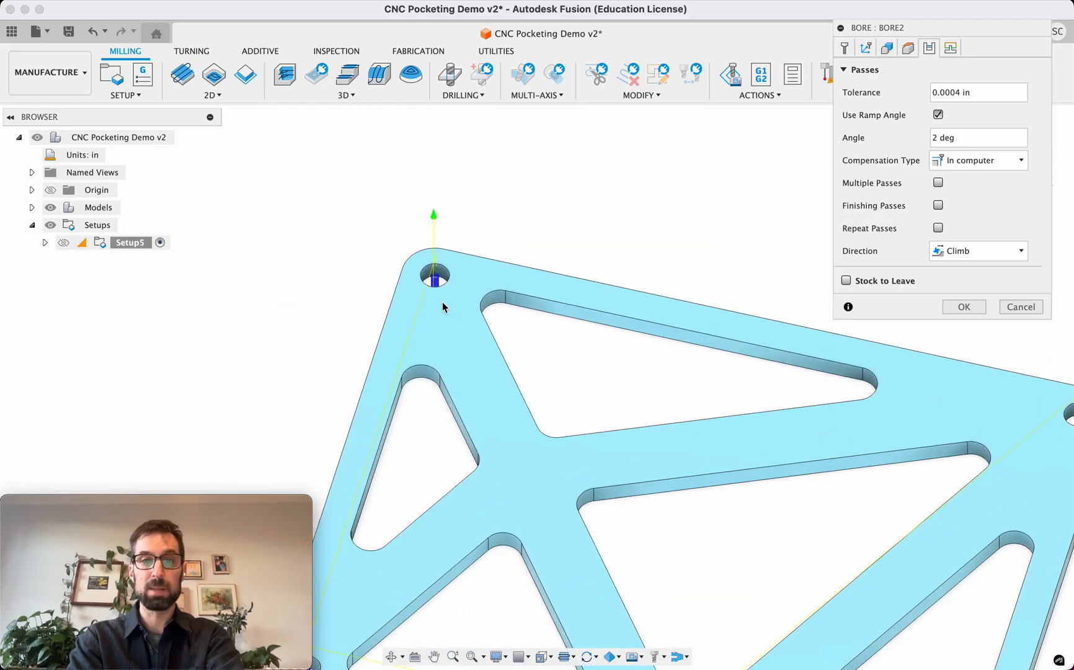
pyautogui.scroll(3, 441, 303)
pyautogui.scroll(3, 433, 279)
pyautogui.scroll(3, 433, 278)
pyautogui.scroll(5, 427, 288)
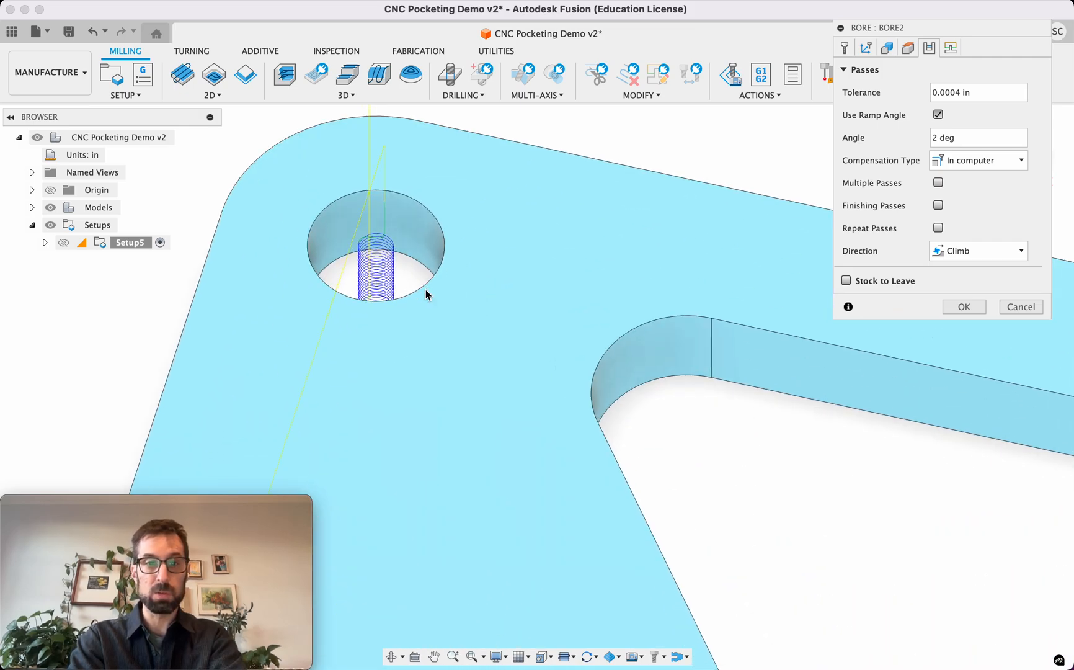
pyautogui.scroll(2, 426, 288)
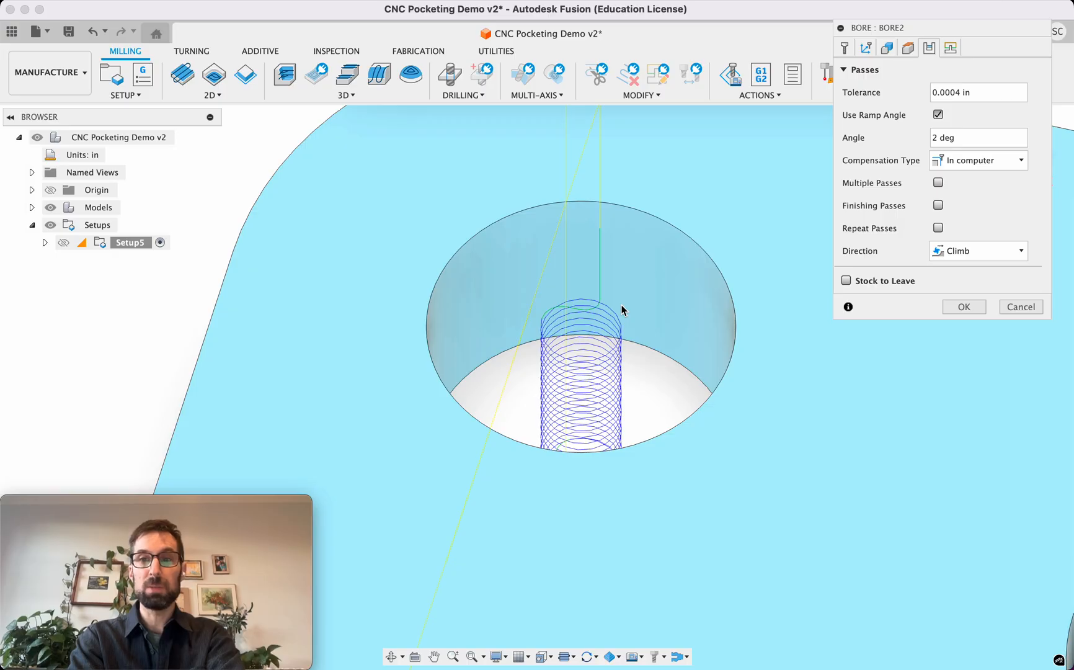
# - Disable the bore's ramp angle option and set the helix pitch to 0.01 in
pyautogui.click(939, 115)
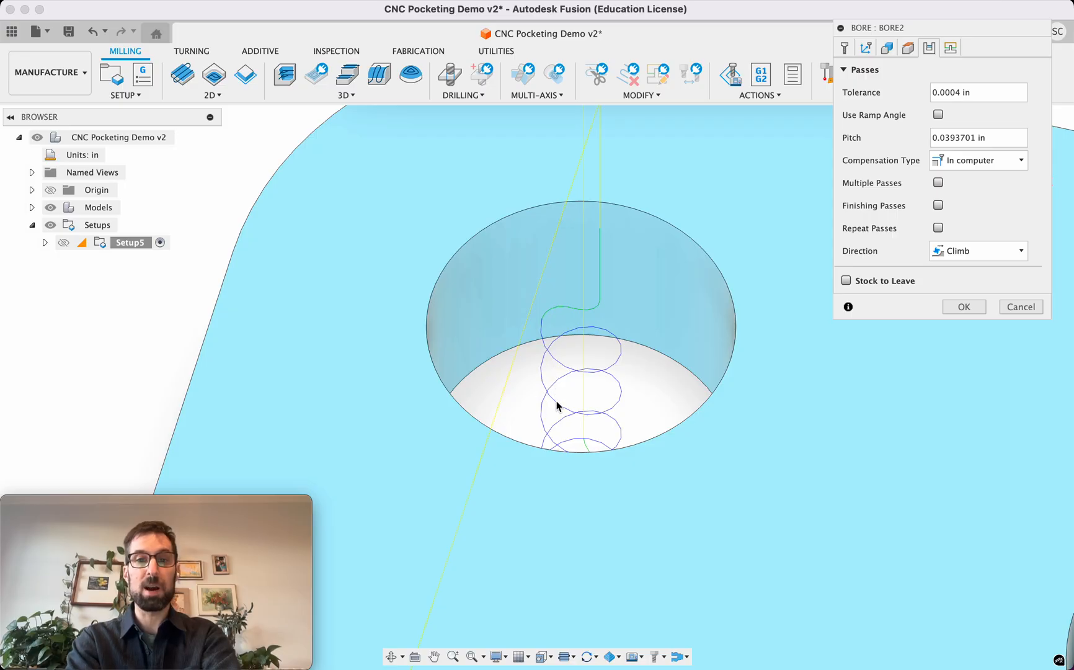
pyautogui.scroll(-3, 556, 400)
pyautogui.keyDown('shift'); pyautogui.scroll(3, 556, 400); pyautogui.keyUp('shift')
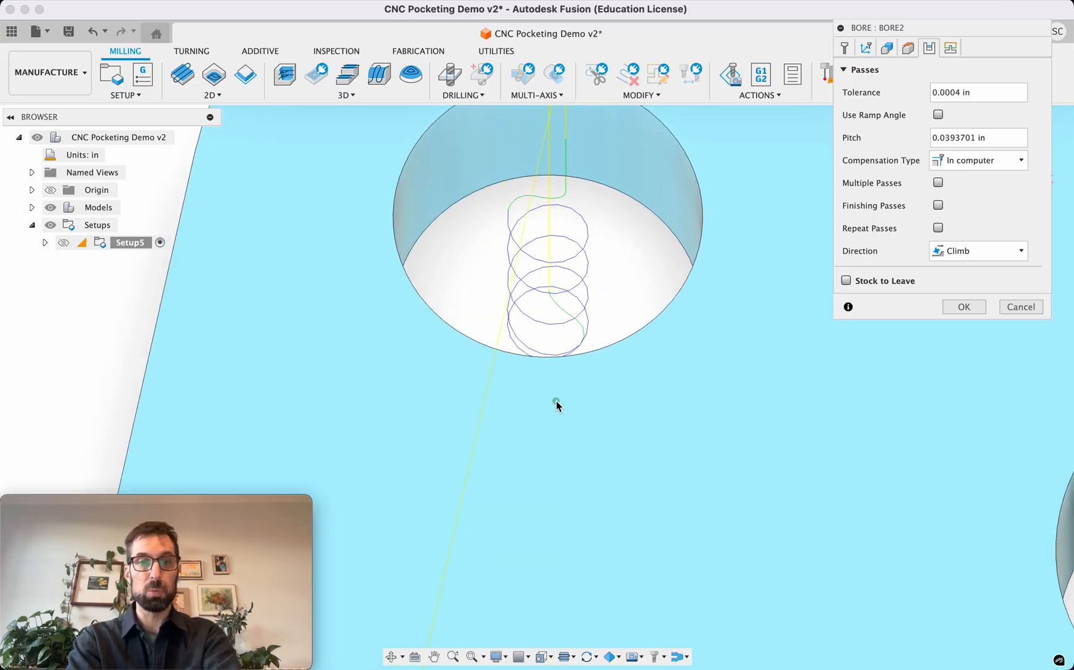
pyautogui.keyDown('shift'); pyautogui.scroll(-3, 556, 399); pyautogui.keyUp('shift')
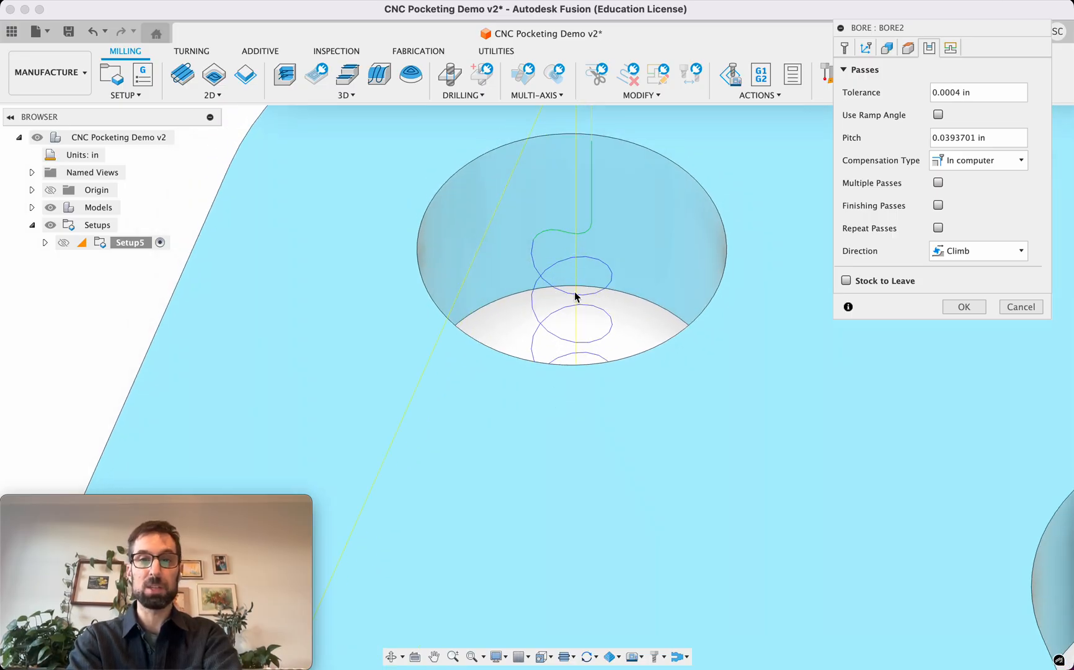
pyautogui.doubleClick(946, 138)
pyautogui.write('0.0')
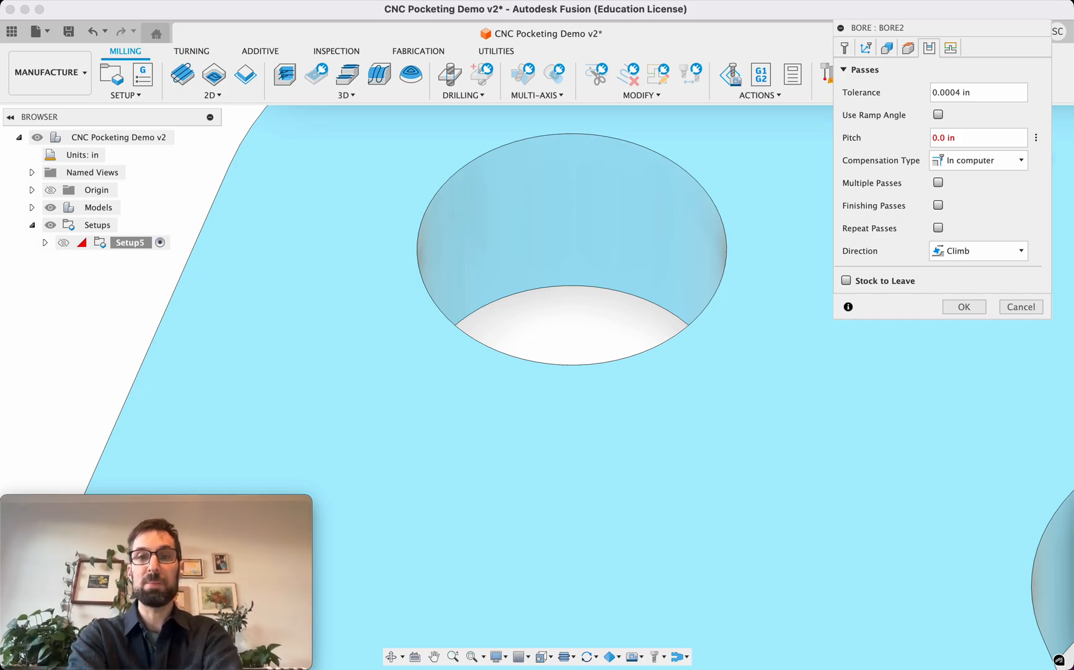
pyautogui.write('1')
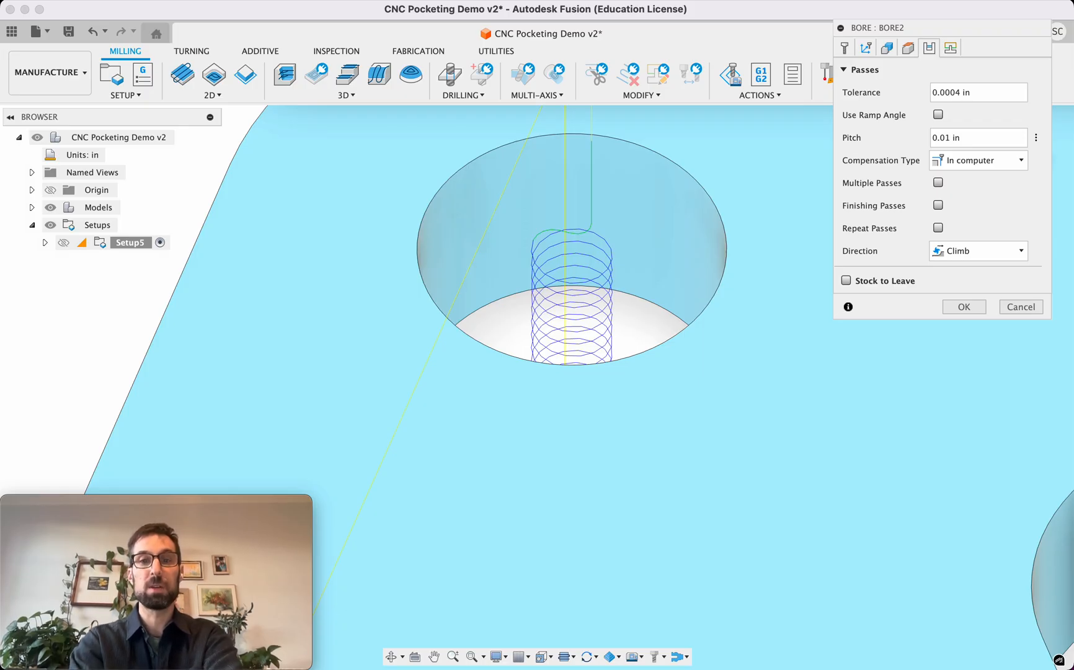
# - Try a coarser bore pitch of 0.1 in, compare the helix in the hole, and restore the pitch to 0.01 in
pyautogui.click(945, 140)
pyautogui.press('BackSpace')
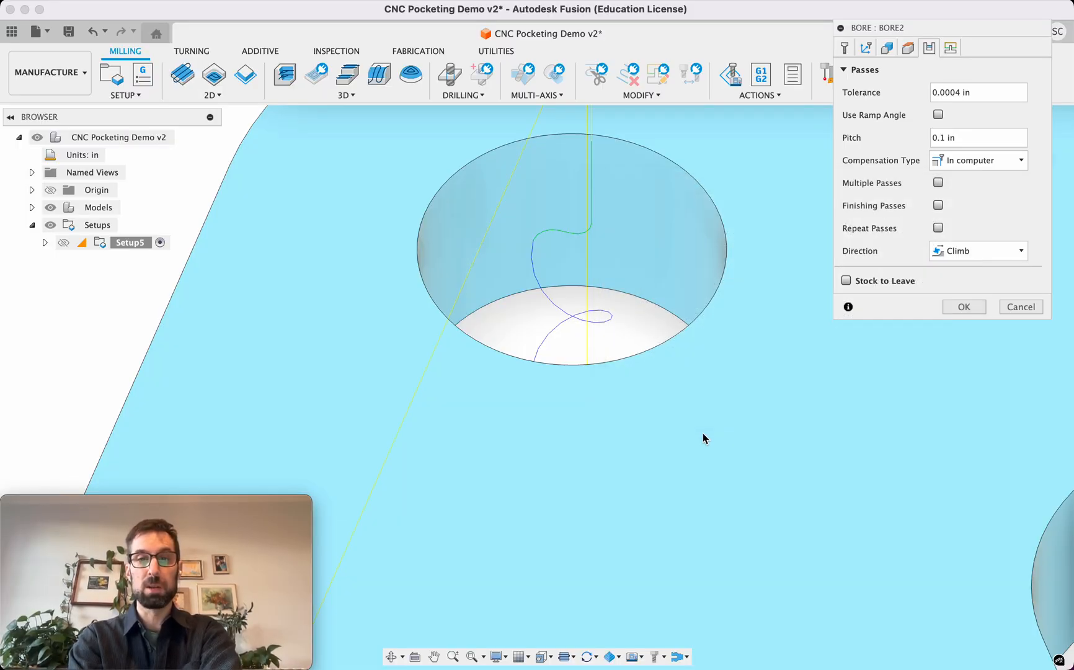
pyautogui.keyDown('shift'); pyautogui.scroll(5, 703, 433); pyautogui.keyUp('shift')
pyautogui.keyDown('shift'); pyautogui.scroll(-2, 702, 433); pyautogui.keyUp('shift')
pyautogui.keyDown('shift'); pyautogui.scroll(-2, 702, 433); pyautogui.keyUp('shift')
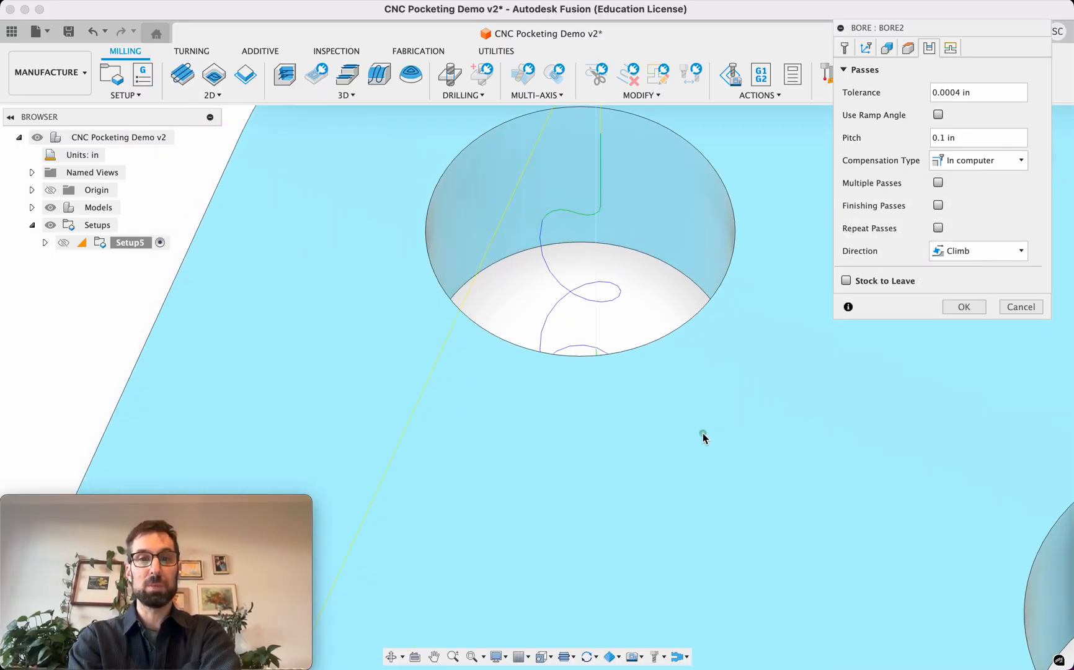
pyautogui.write('0')
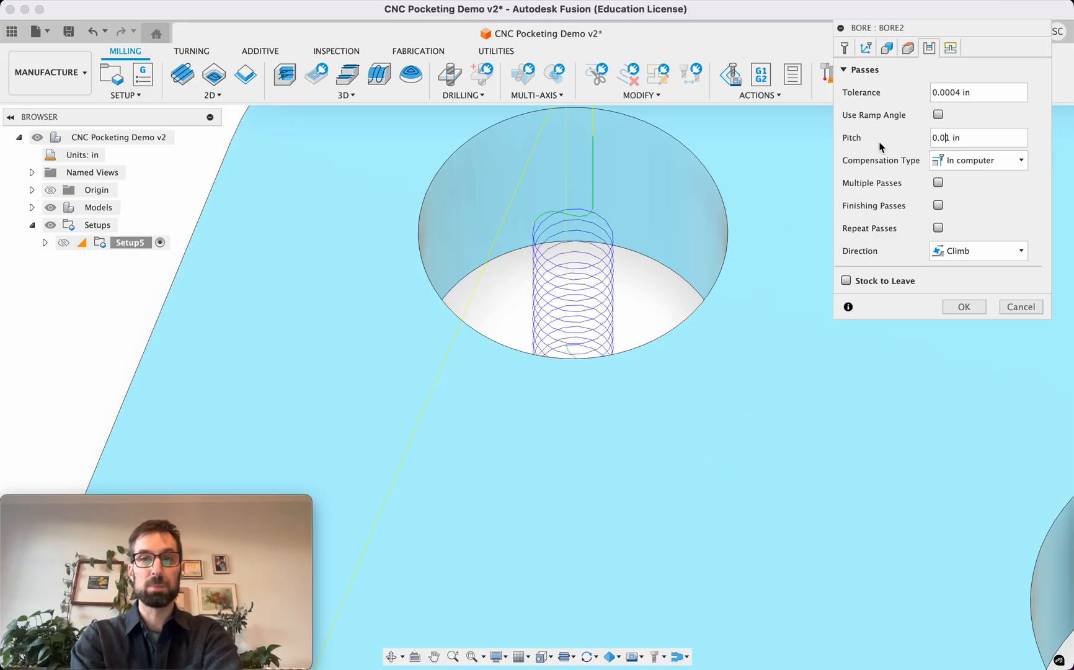
pyautogui.moveTo(967, 140)
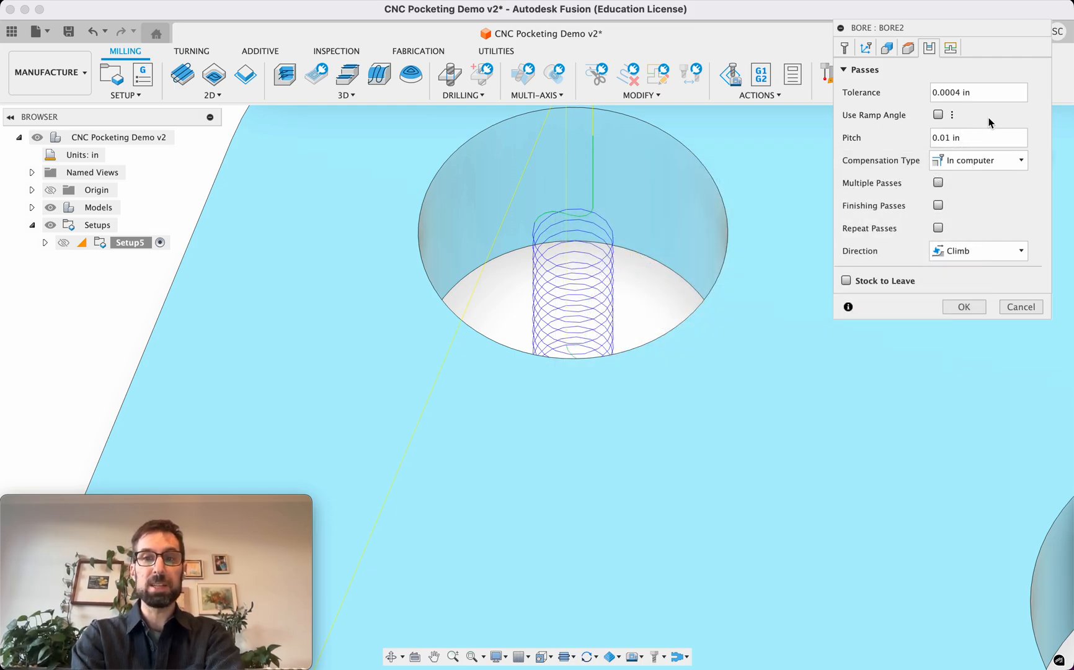
pyautogui.scroll(3, 748, 252)
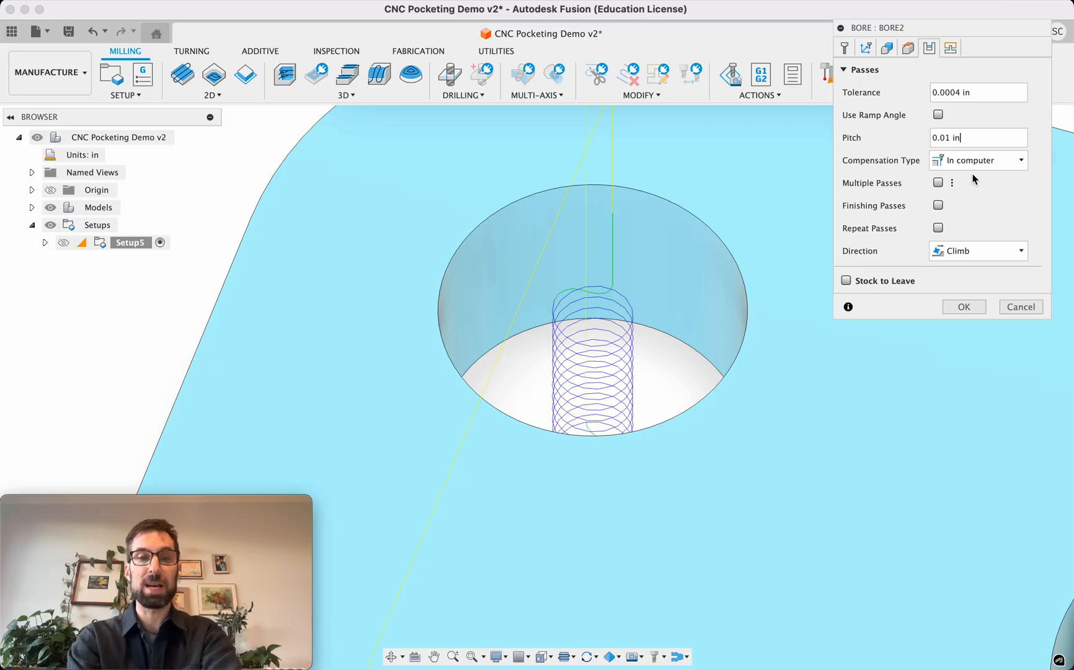
# - Review the bore's linking settings and accept the operation to generate its toolpath
pyautogui.click(949, 49)
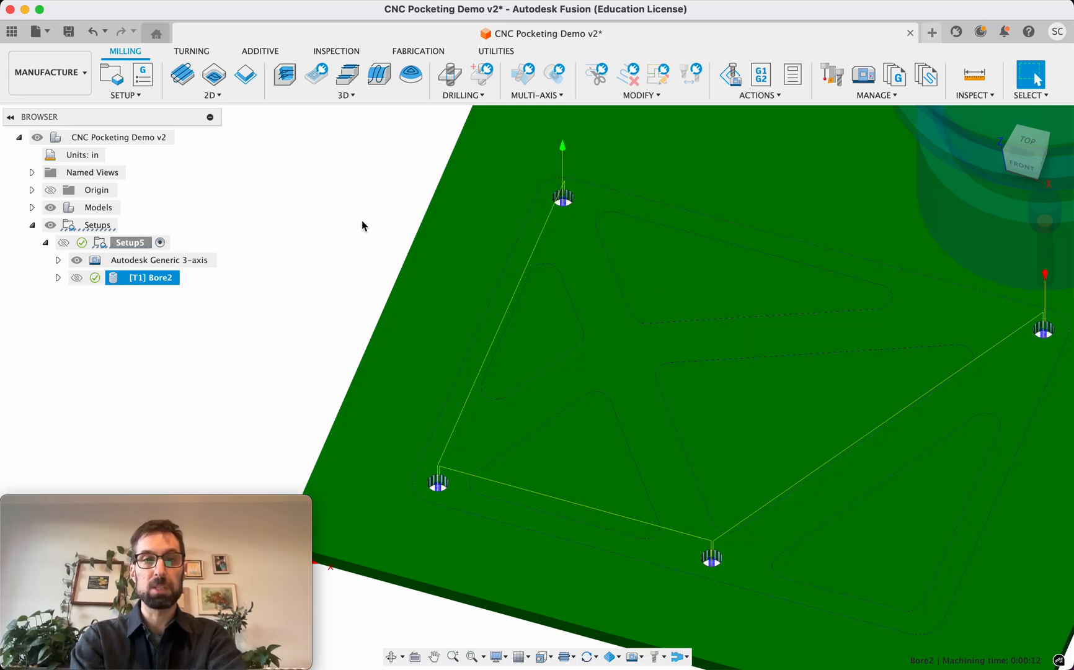
pyautogui.keyDown('shift'); pyautogui.scroll(-2, 360, 220); pyautogui.keyUp('shift')
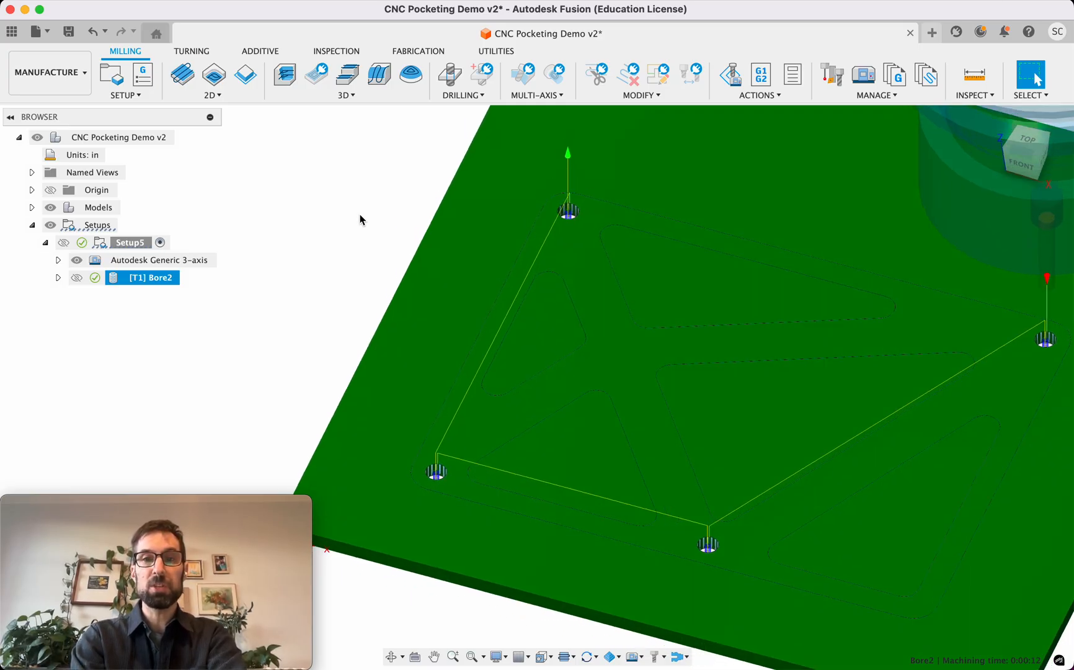
pyautogui.press('F6')
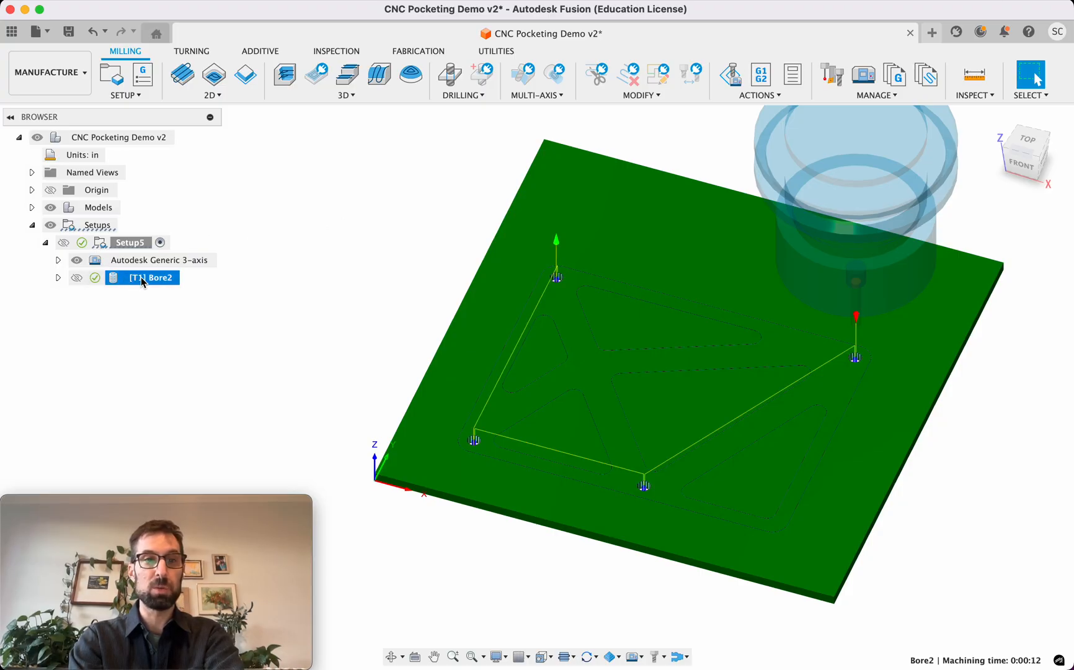
# - Simulate the Bore2 operation and follow the tool closely as it cuts from hole to hole
pyautogui.rightClick(153, 283)
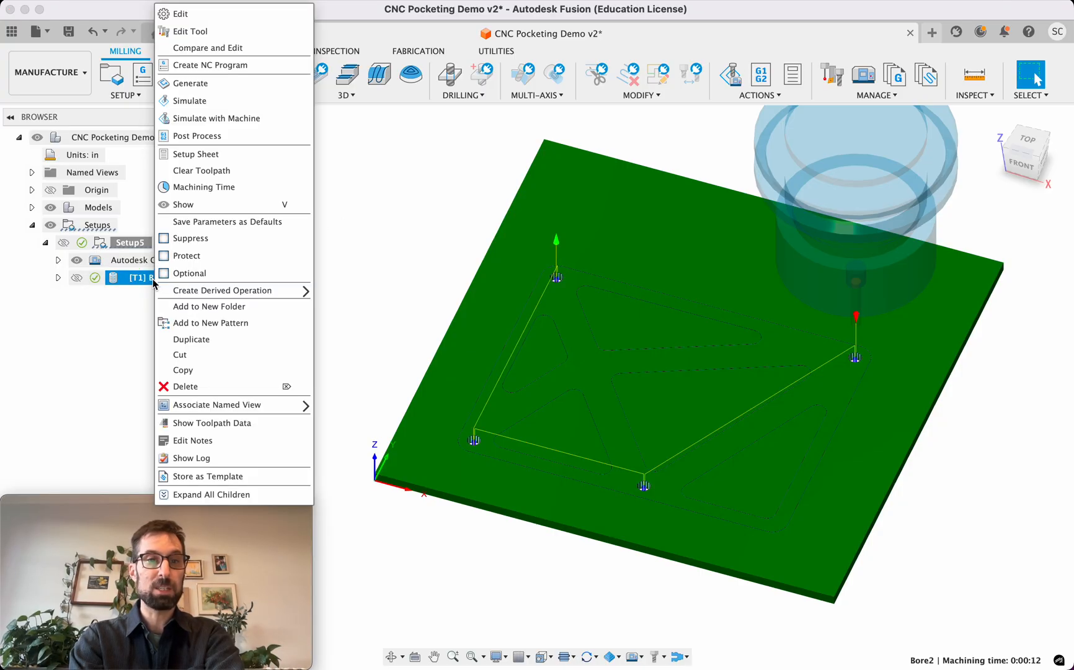
pyautogui.click(195, 104)
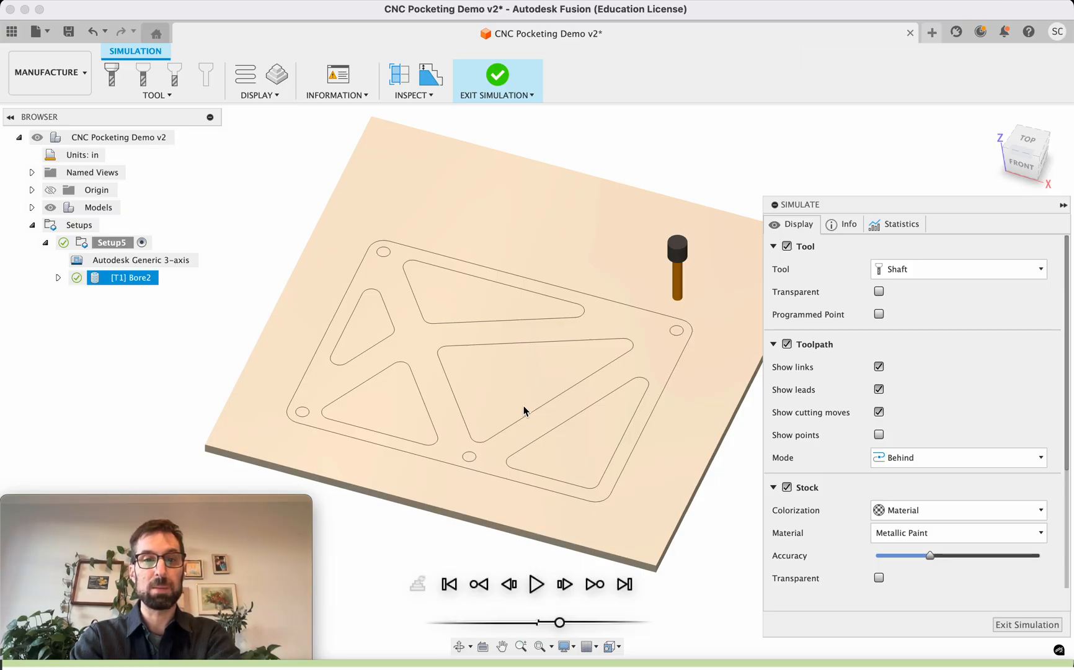
pyautogui.click(537, 585)
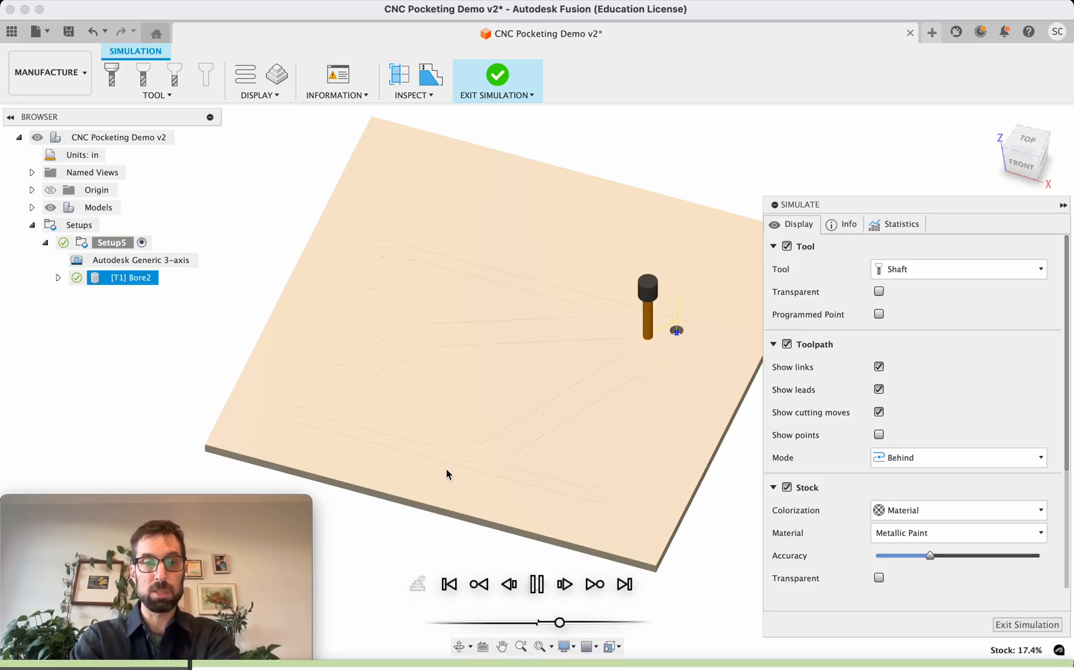
pyautogui.scroll(5, 459, 474)
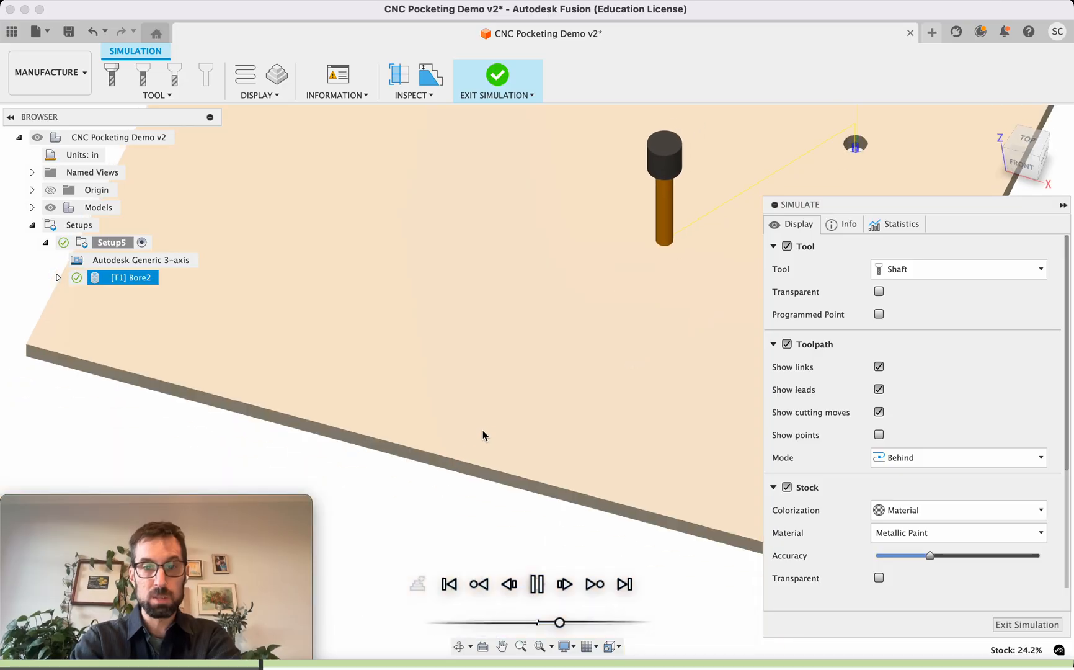
pyautogui.scroll(3, 485, 427)
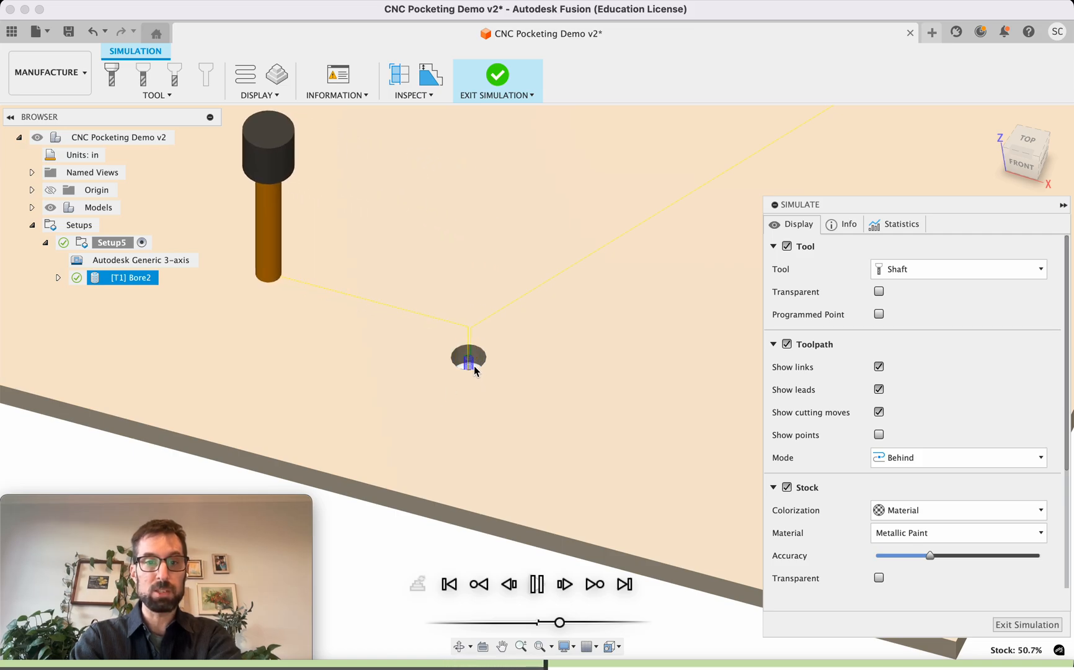
pyautogui.hscroll(-6, 474, 366)
pyautogui.scroll(3, 406, 368)
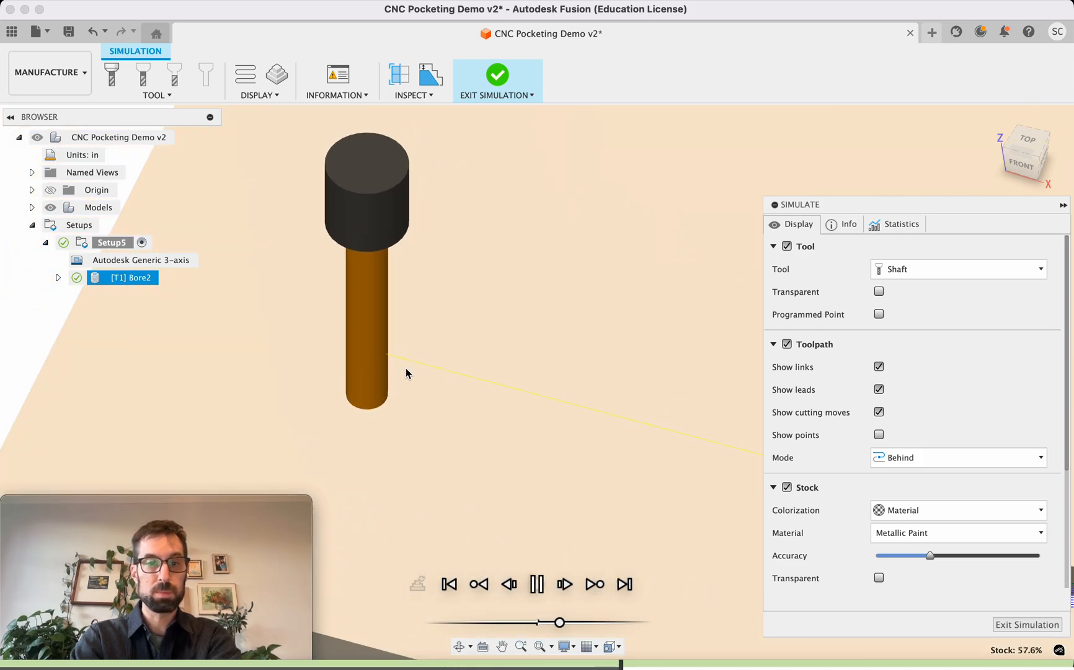
pyautogui.scroll(-3, 403, 367)
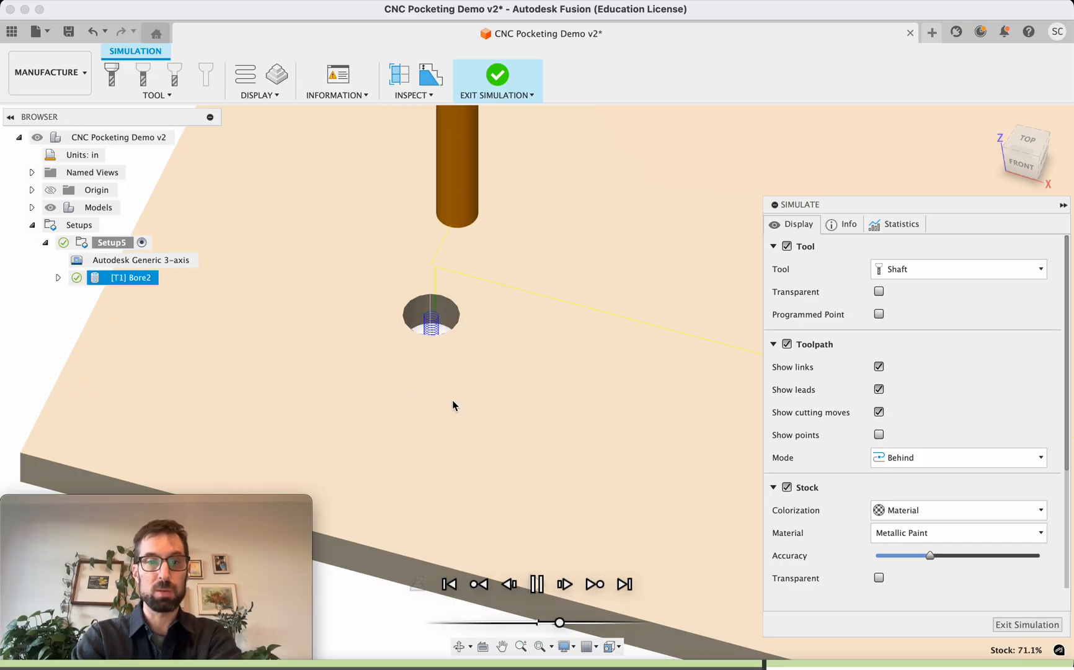
pyautogui.scroll(-5, 452, 405)
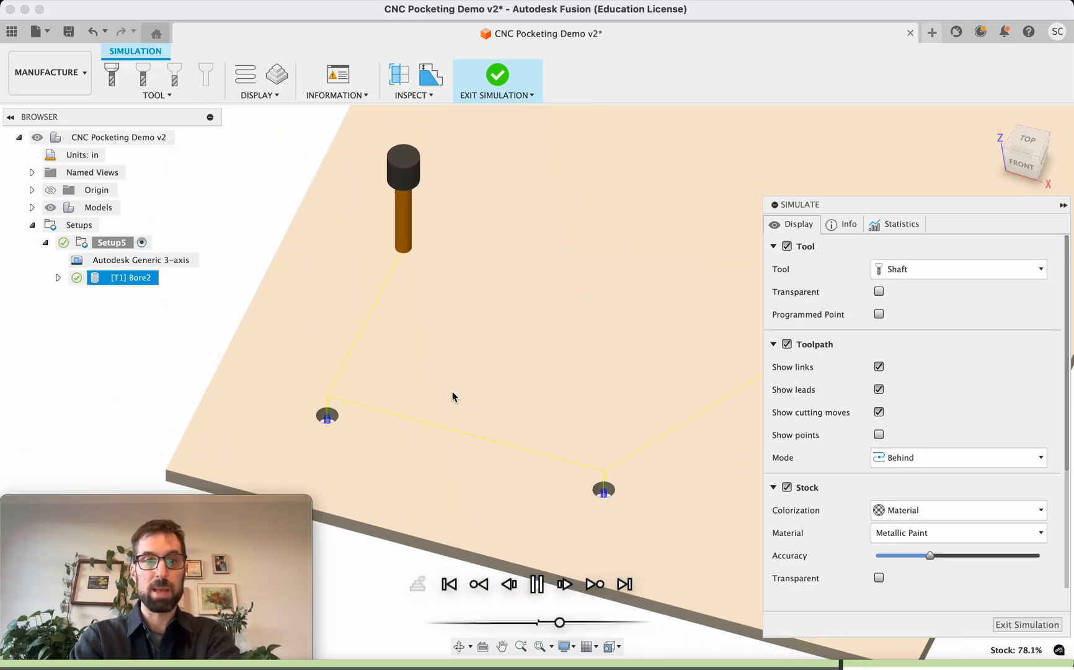
pyautogui.scroll(-4, 452, 391)
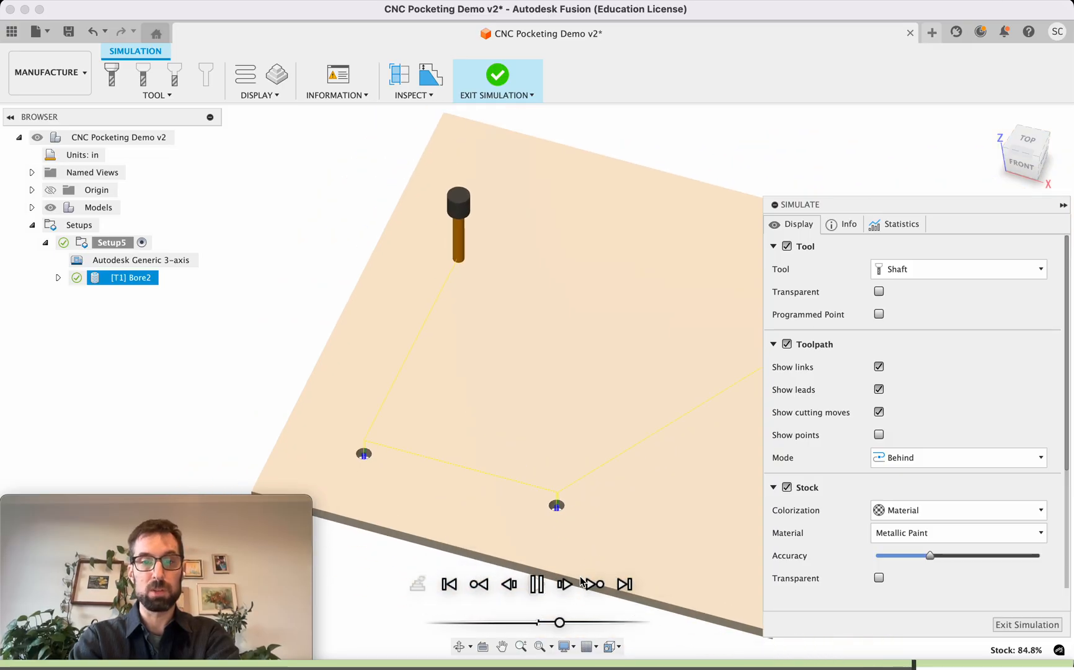
# - Raise the simulation playback speed and inspect all four bored holes across the stock
pyautogui.moveTo(560, 622); pyautogui.dragTo(577, 622)
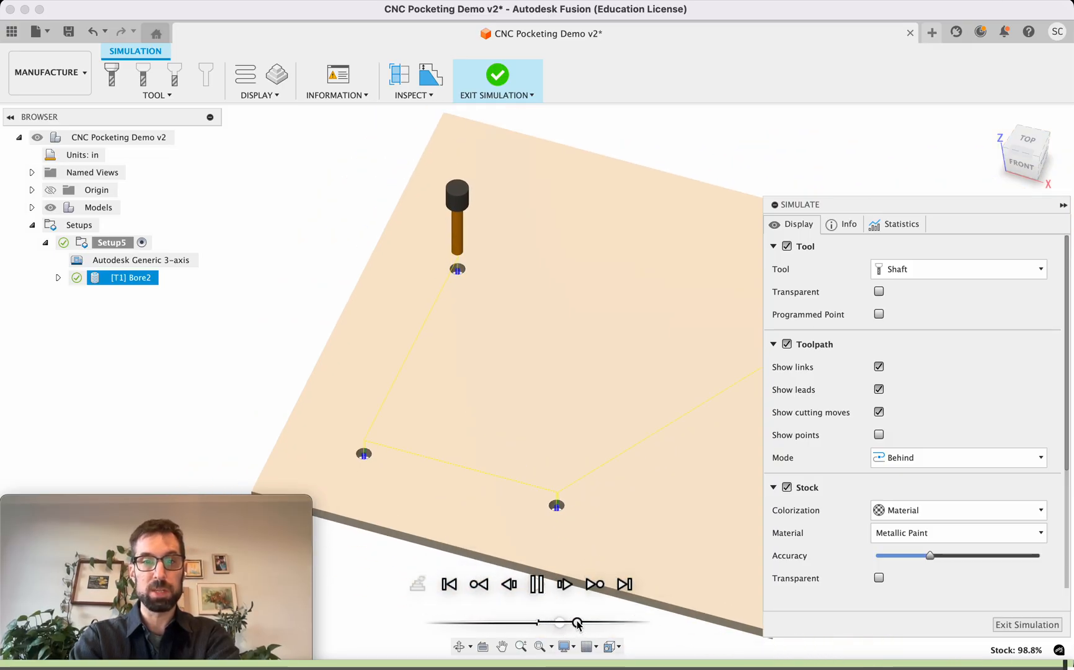
pyautogui.scroll(-3, 563, 473)
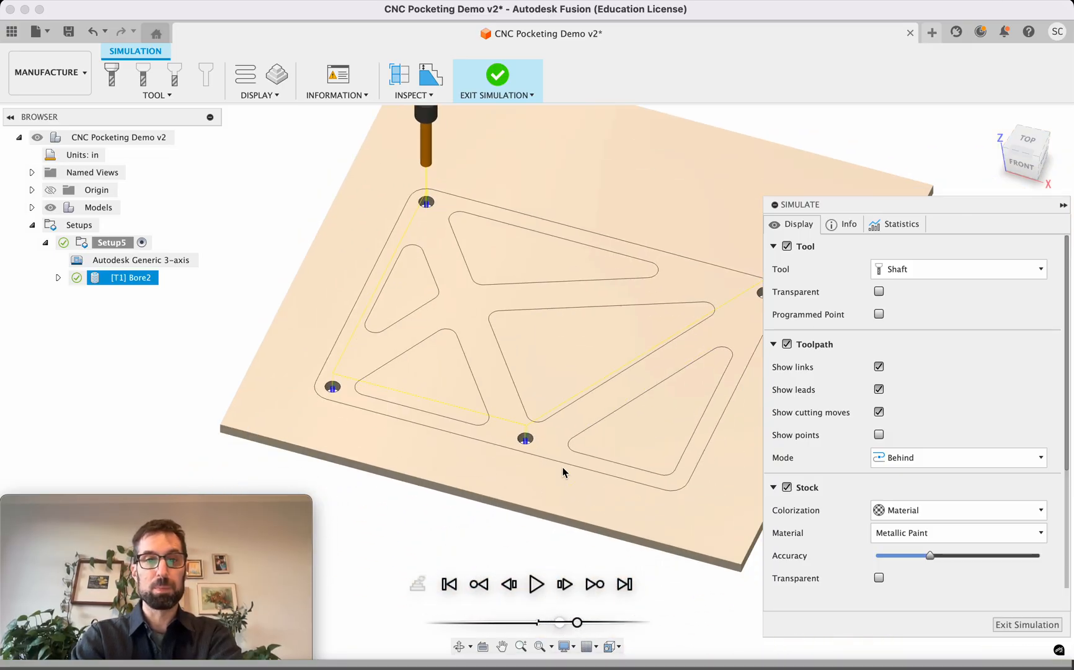
pyautogui.scroll(-3, 563, 472)
pyautogui.scroll(2, 539, 436)
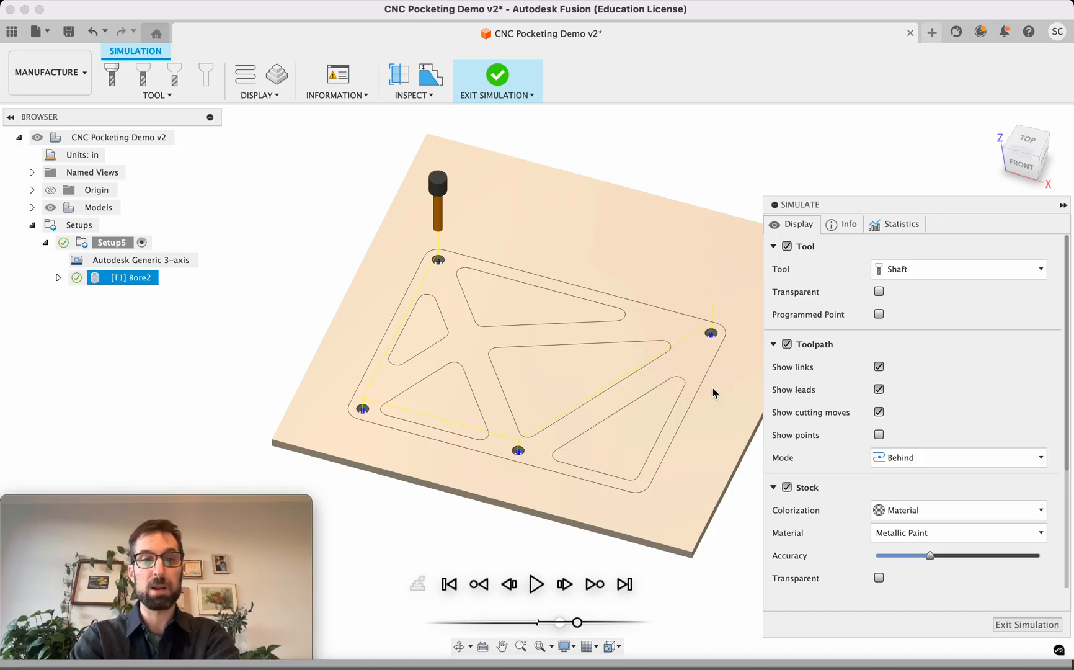
# - Exit the bore simulation, clear the operation selection, and start a 2D Contour operation for the plate
pyautogui.click(1028, 625)
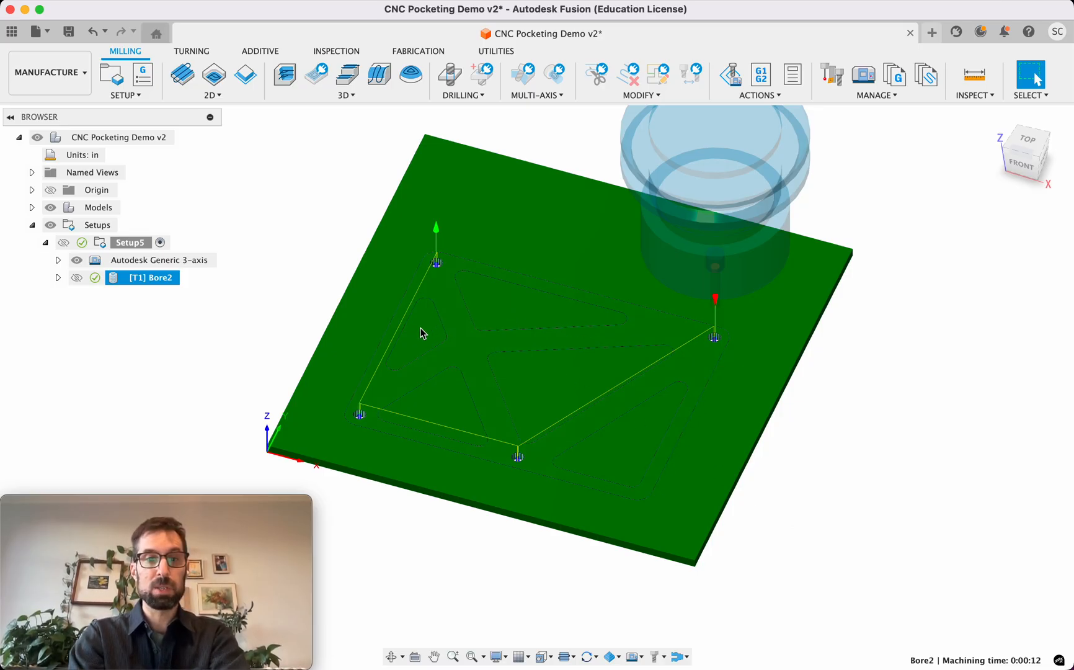
pyautogui.click(145, 329)
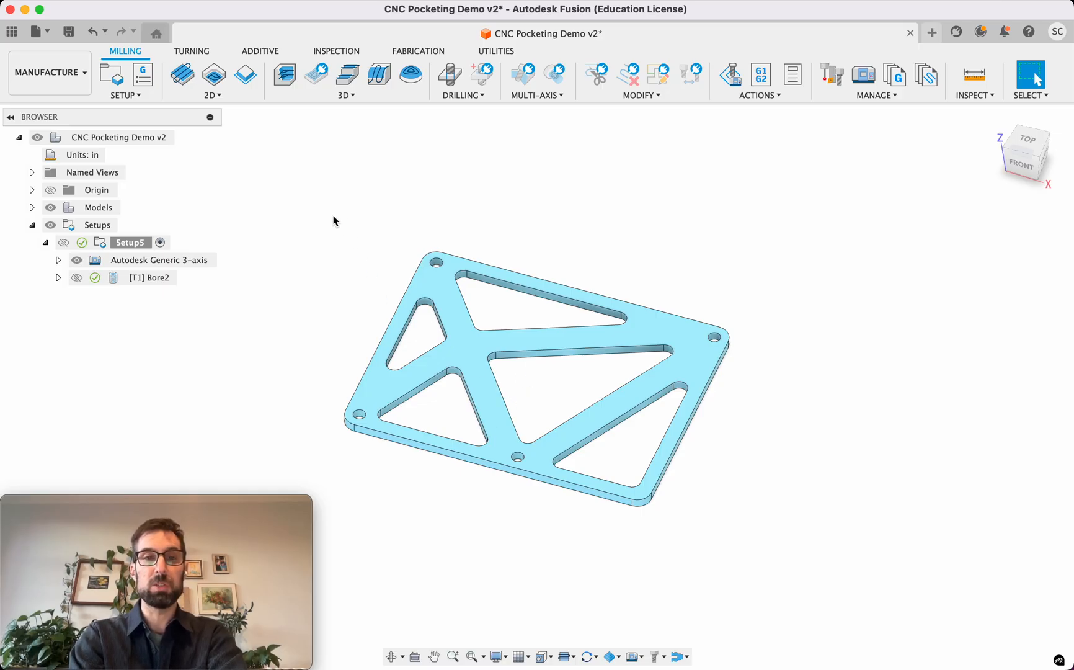
pyautogui.click(220, 95)
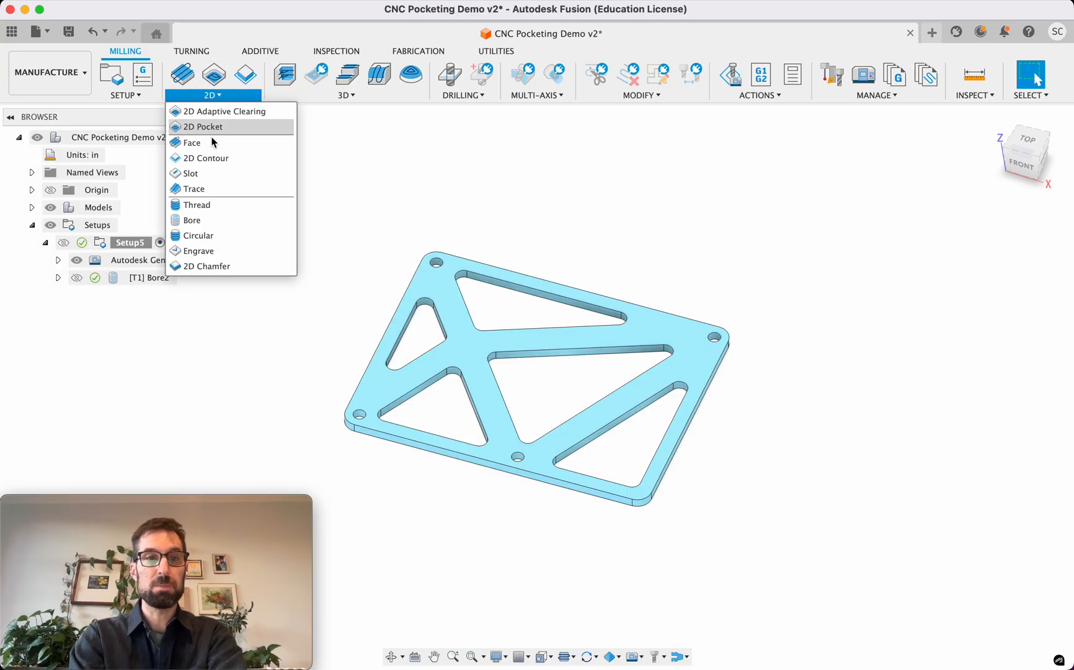
pyautogui.click(210, 160)
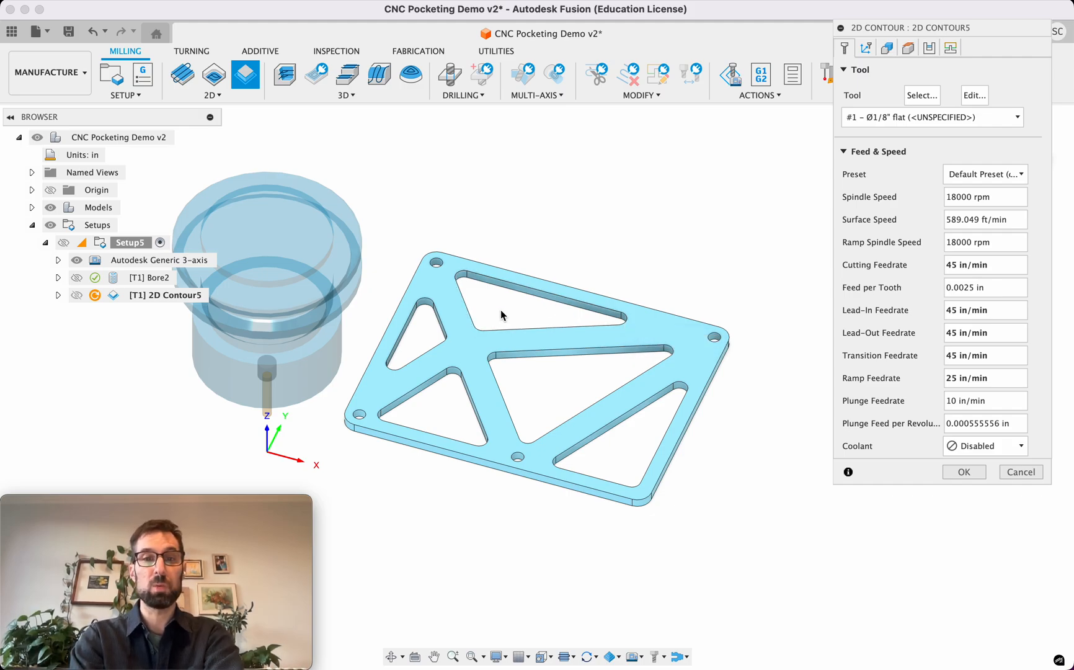
# - Assign the 1/4" Amana Tool 51481 flat end mill from the local Library to the contour and review its feedrates
pyautogui.click(922, 95)
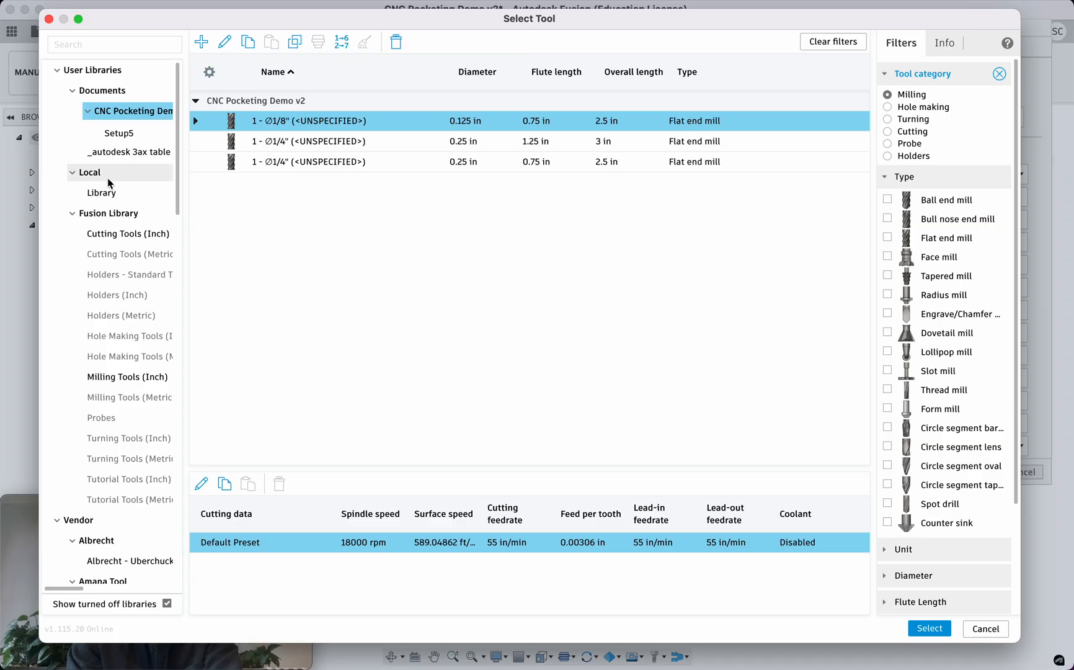
pyautogui.click(105, 193)
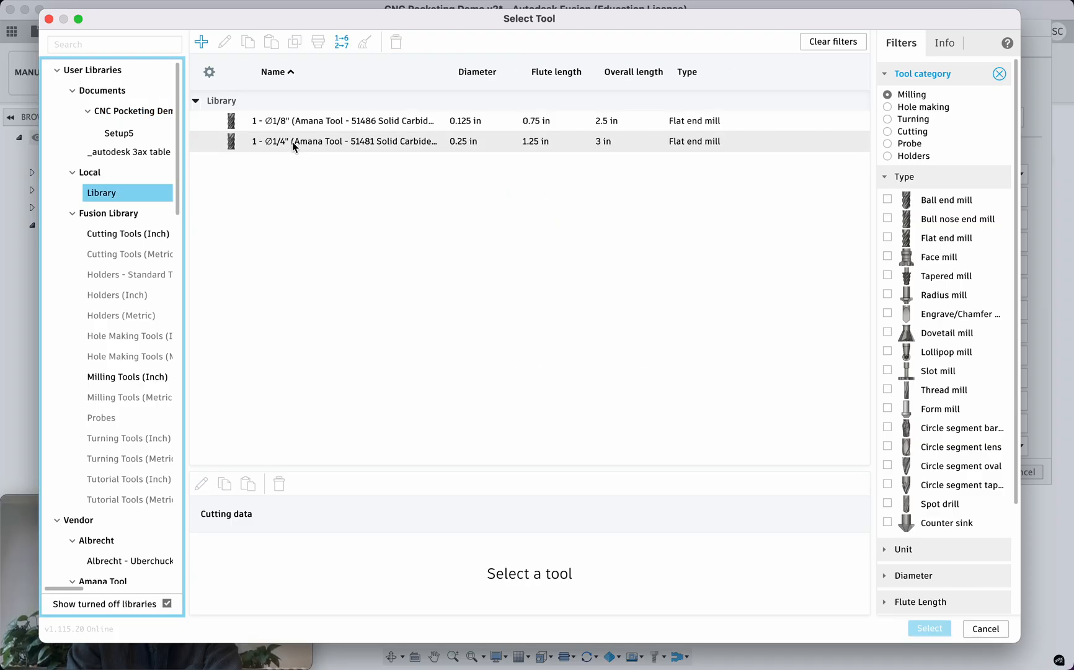
pyautogui.click(305, 143)
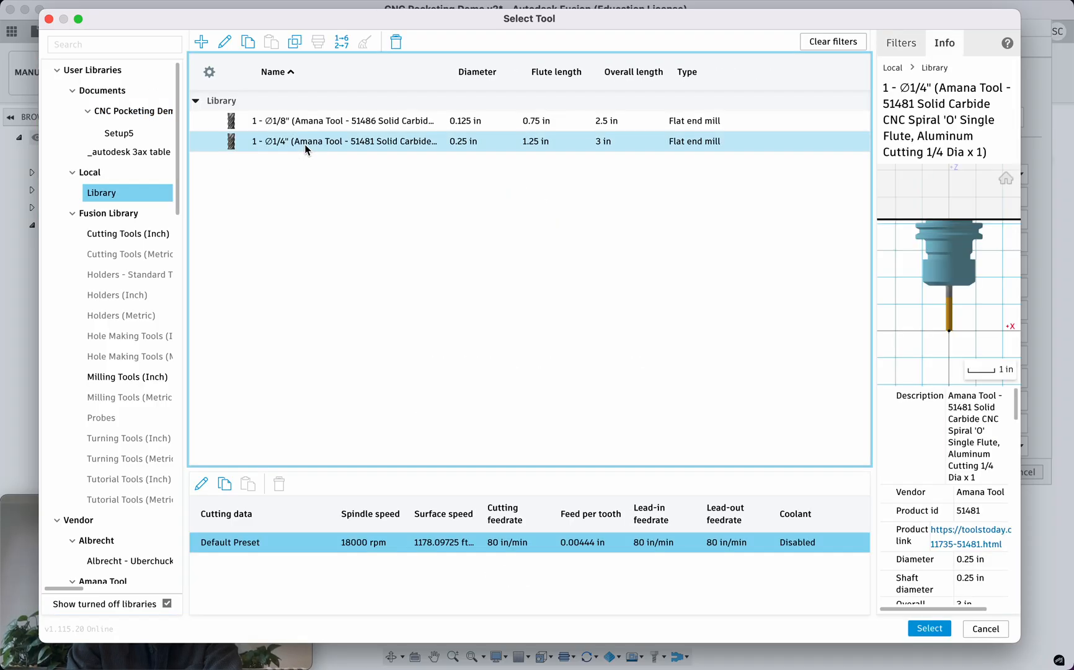
pyautogui.click(926, 622)
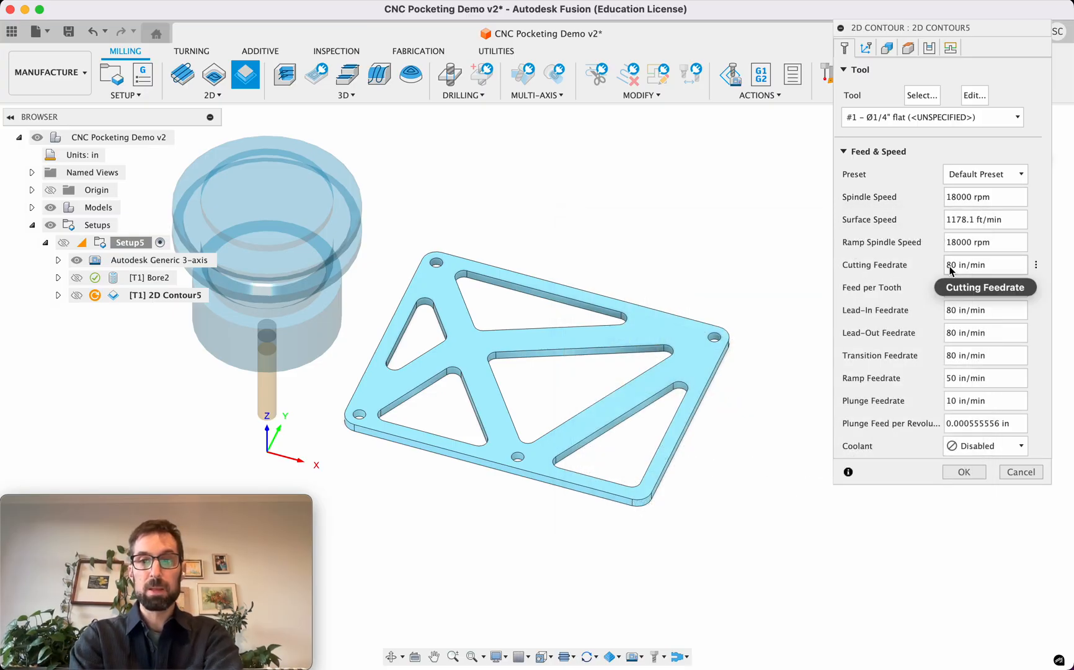
pyautogui.moveTo(952, 274)
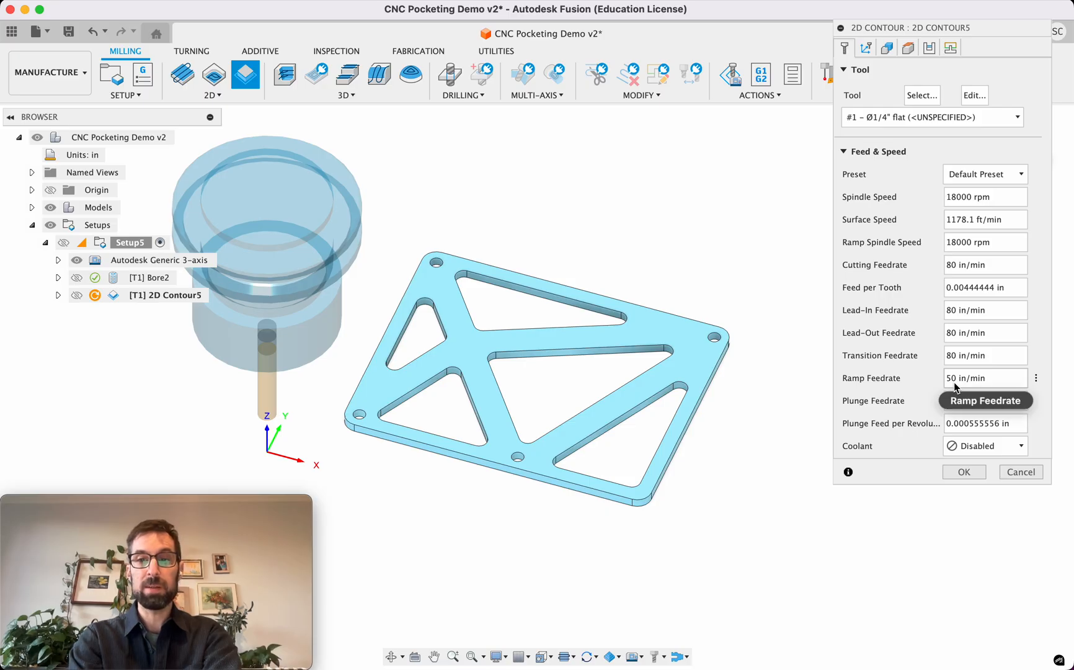
pyautogui.moveTo(963, 387)
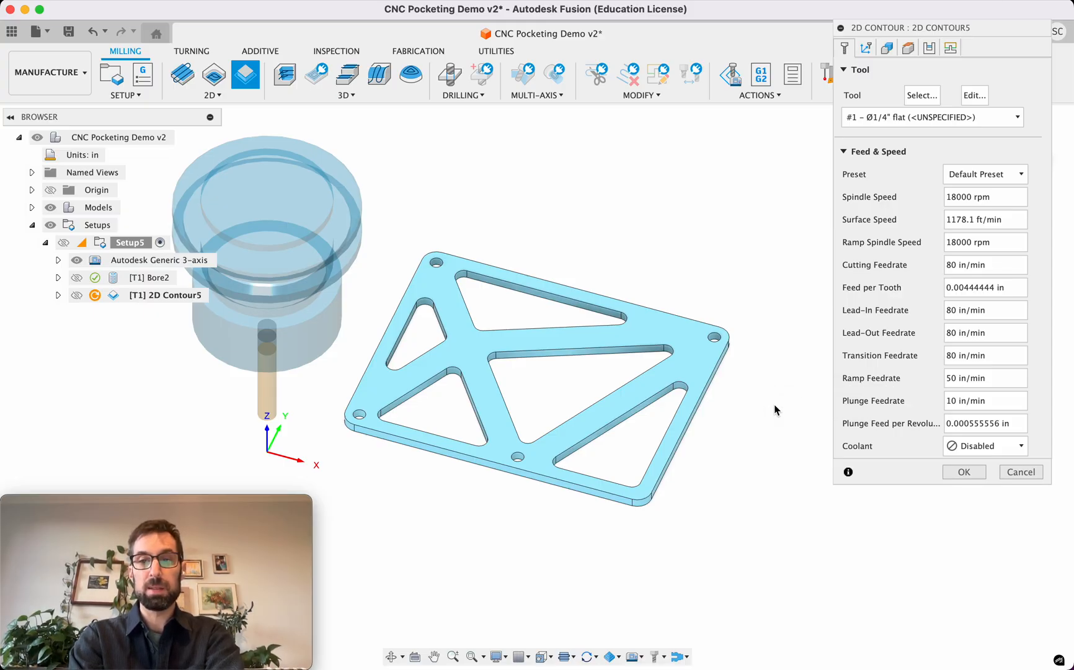
pyautogui.hscroll(-3, 766, 397)
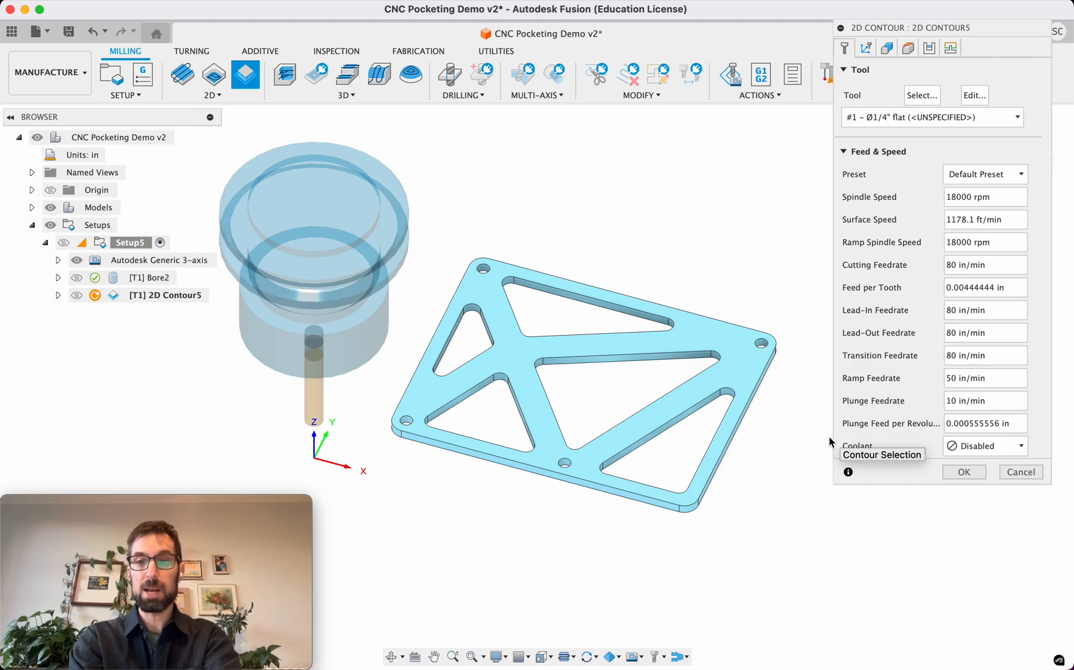
# - Select the closed outlines of all five triangular pockets as the contour geometry
pyautogui.click(887, 50)
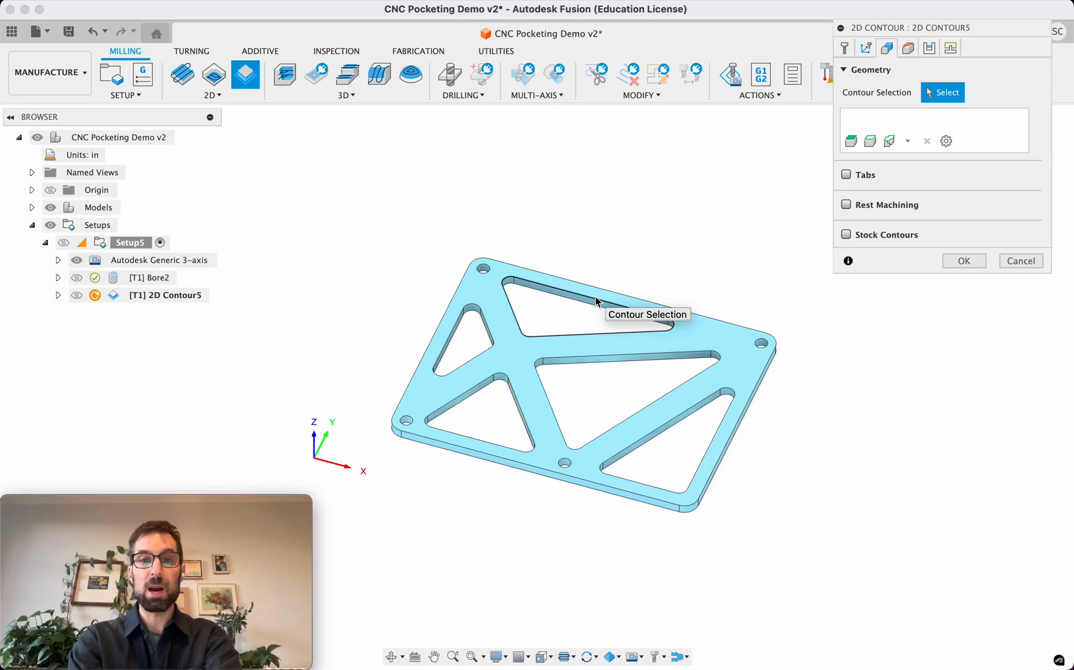
pyautogui.click(562, 293)
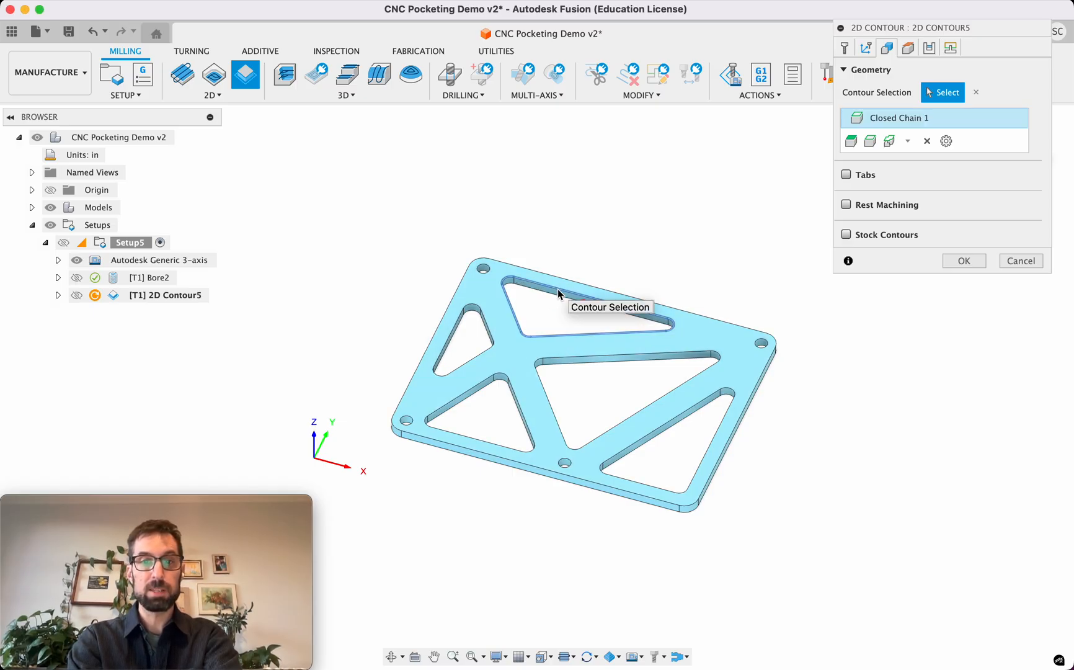
pyautogui.click(457, 334)
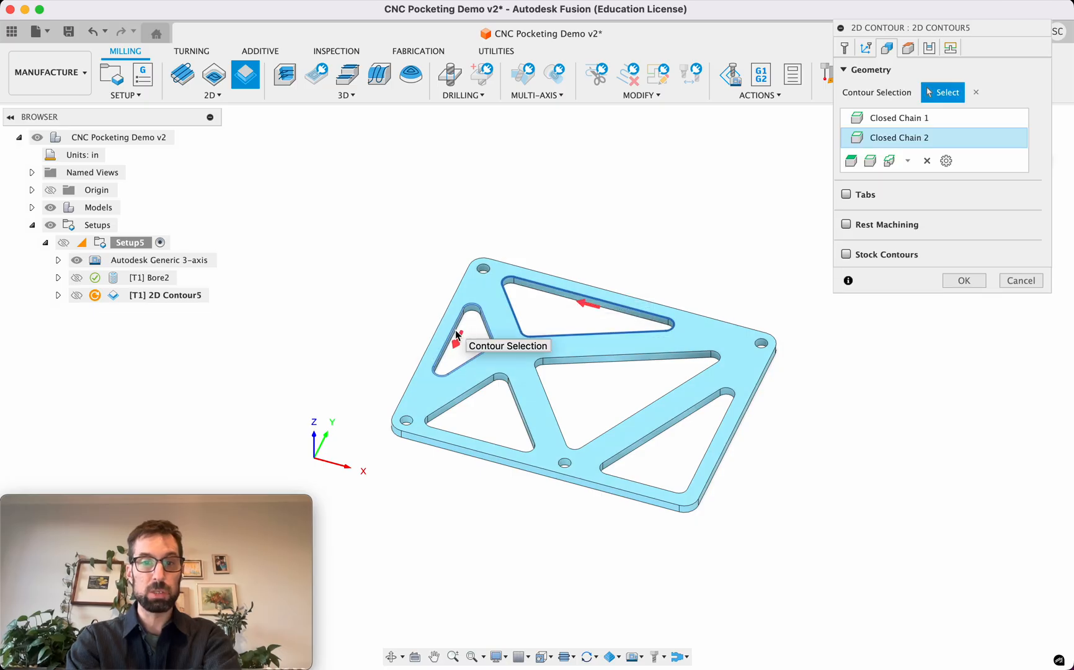
pyautogui.click(474, 390)
pyautogui.click(571, 360)
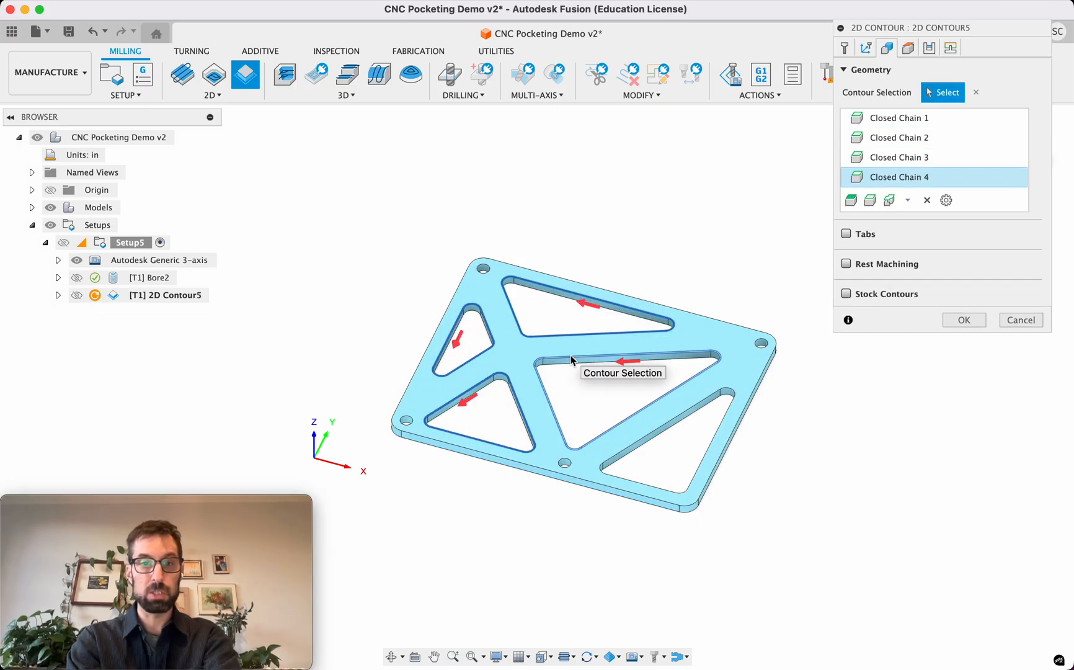
pyautogui.click(650, 436)
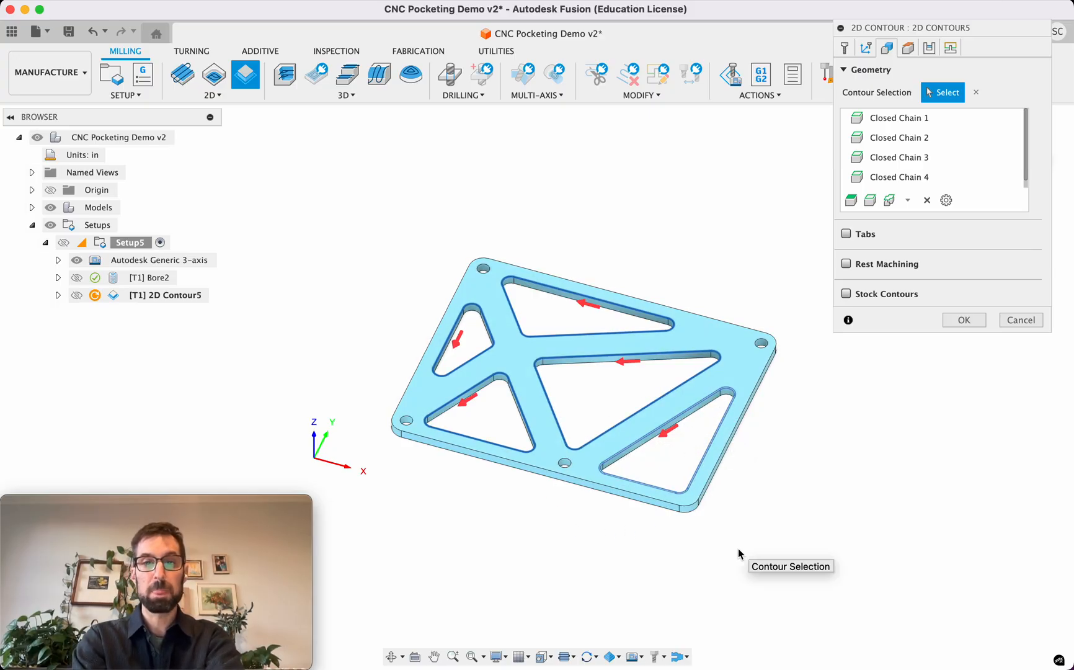
# - Try flipping the cutting direction of the large central triangle's contour, and restore the original direction
pyautogui.keyDown('shift'); pyautogui.moveTo(592, 379); pyautogui.dragTo(495, 361, button='middle'); pyautogui.keyUp('shift')
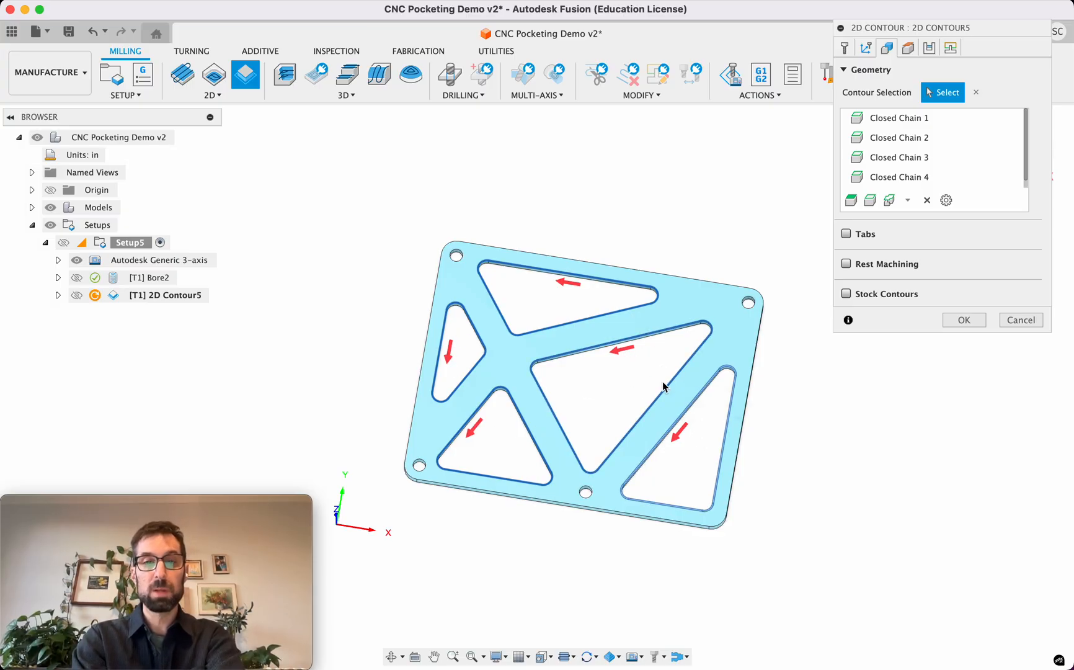
pyautogui.click(899, 176)
pyautogui.click(952, 203)
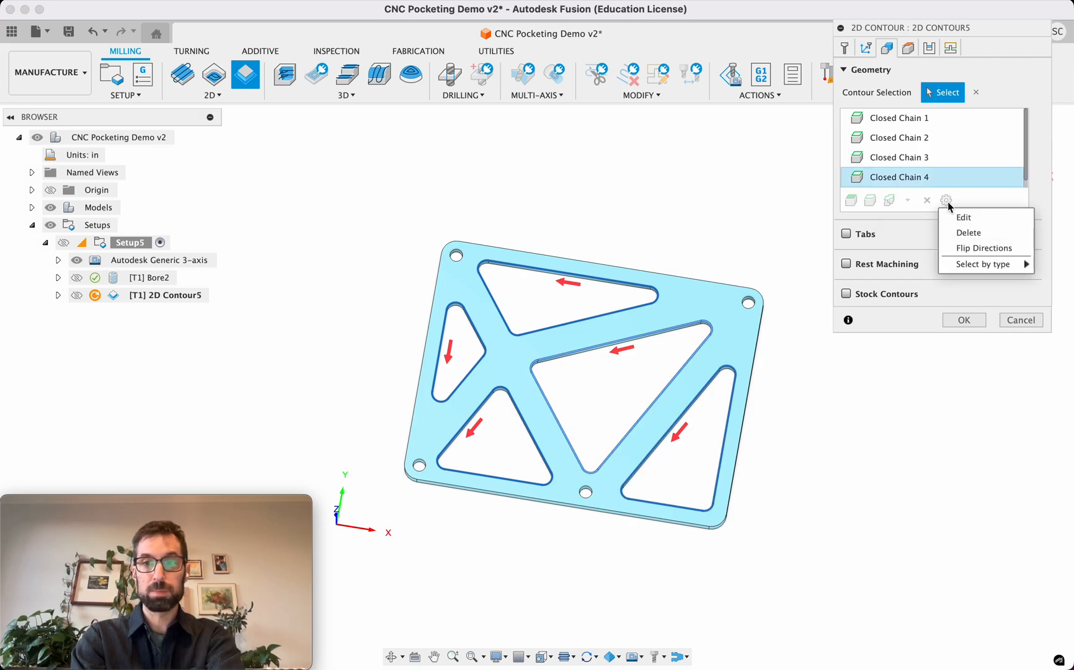
pyautogui.click(968, 247)
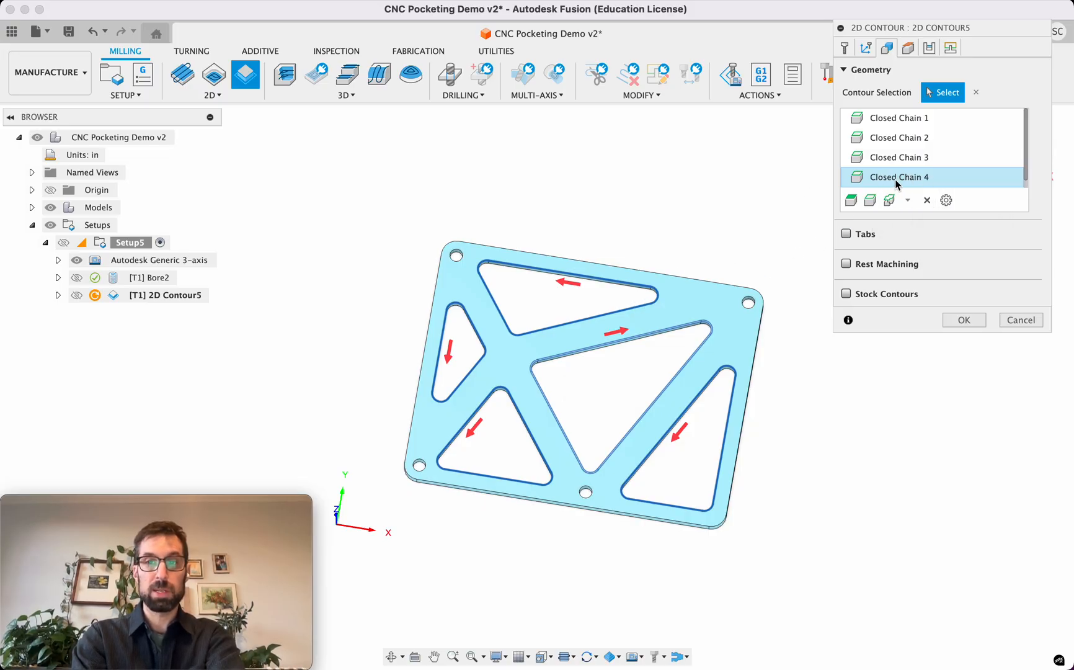
pyautogui.click(945, 200)
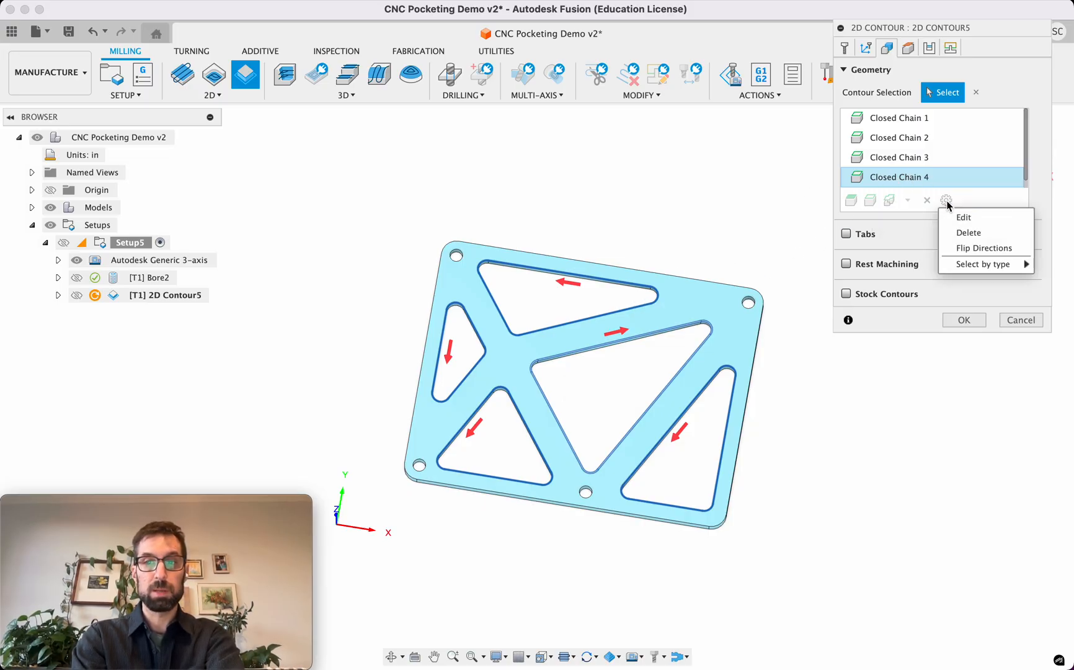
pyautogui.click(962, 246)
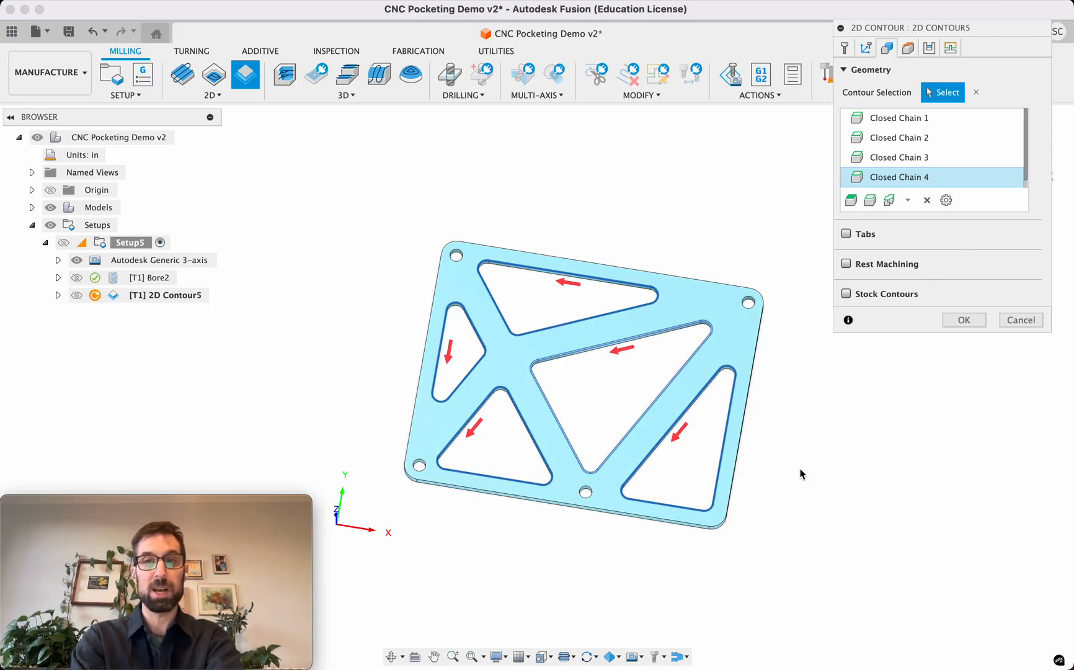
# - Enable rectangular holding tabs on the pocket contours with a width of 0.125 in and a height of 0.03 in
pyautogui.scroll(3, 794, 457)
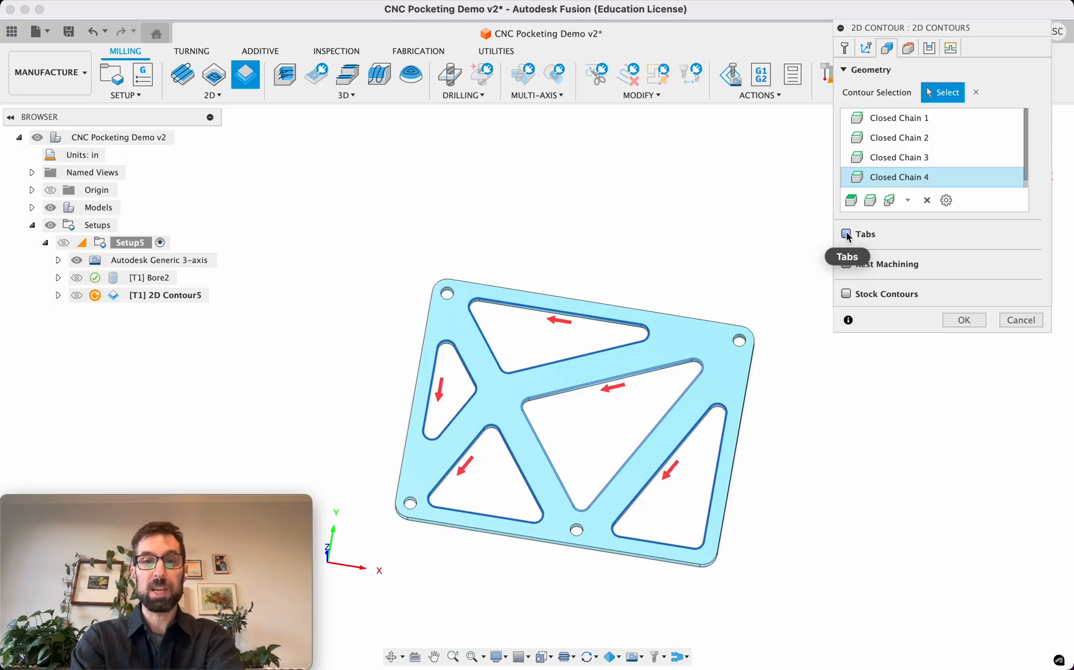
pyautogui.moveTo(847, 236)
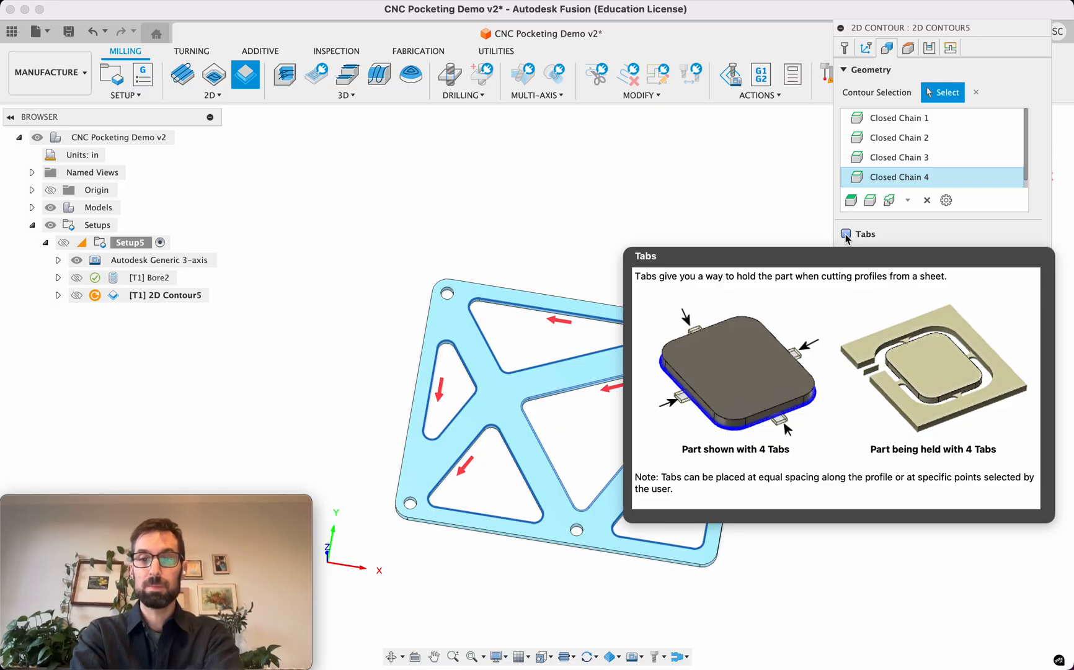
pyautogui.click(847, 234)
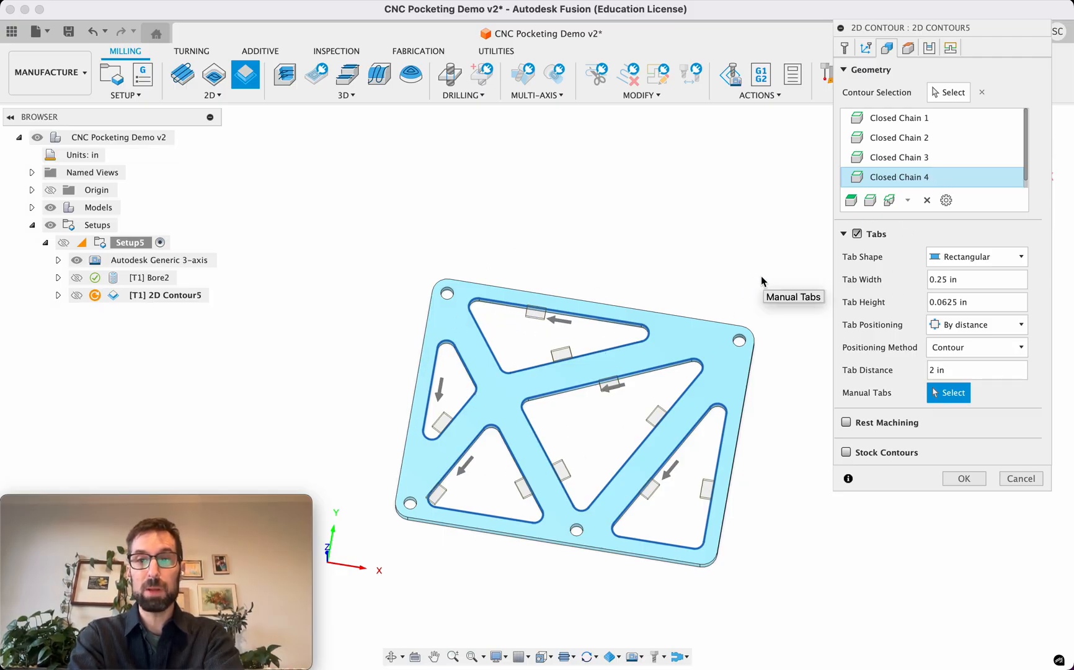
pyautogui.click(936, 279)
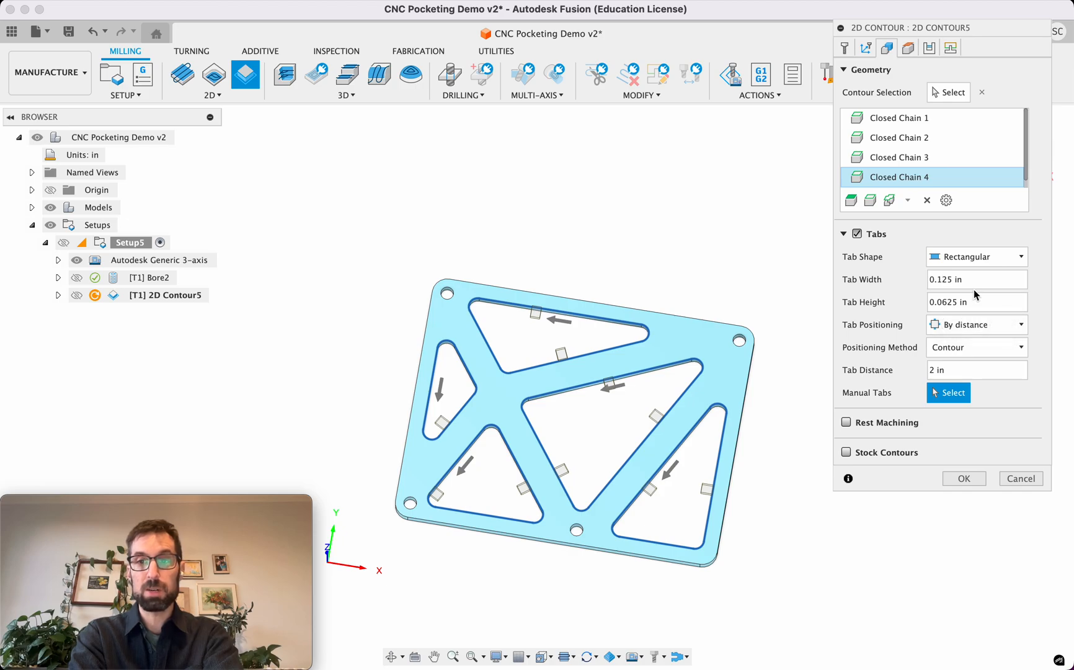
pyautogui.press('Tab')
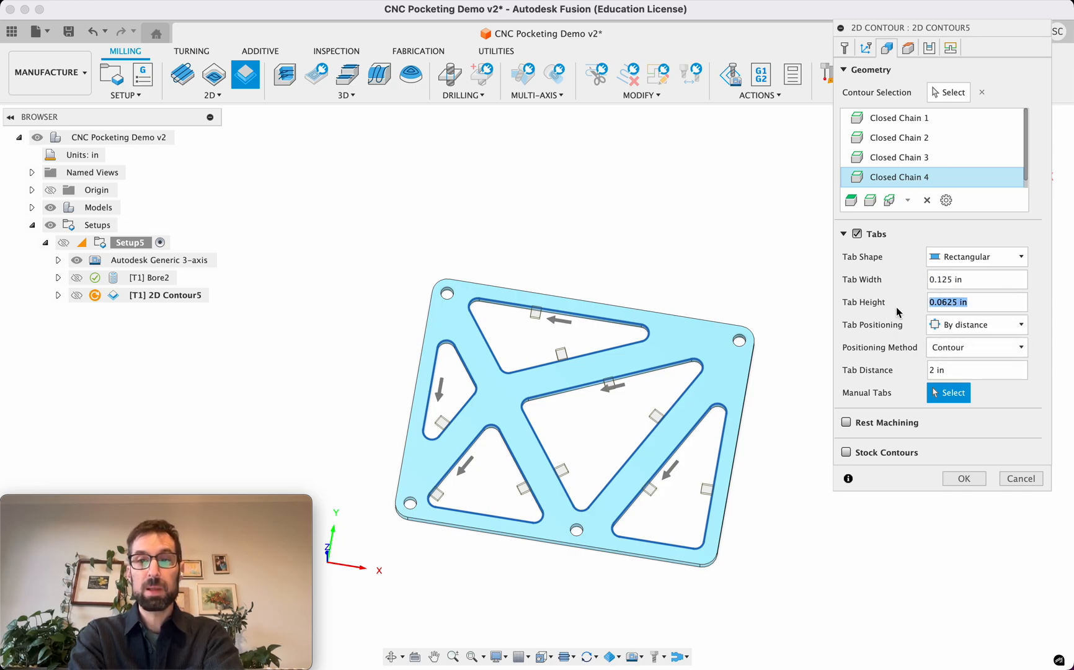
pyautogui.click(942, 302)
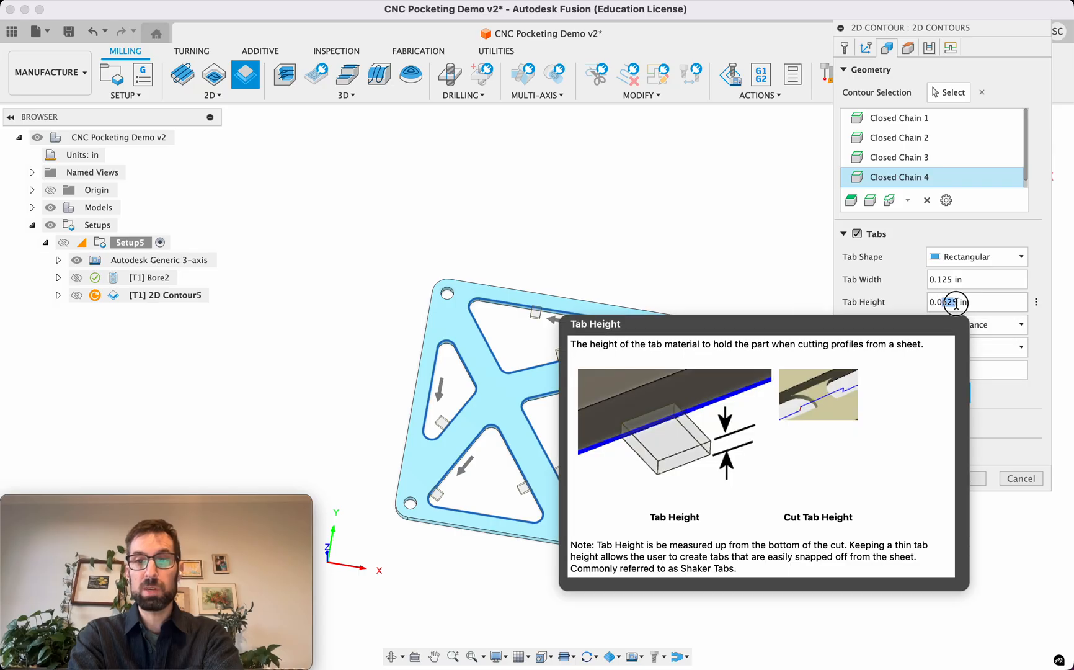
pyautogui.press('Delete')
pyautogui.press('Delete')
pyautogui.press('Delete')
pyautogui.write('3')
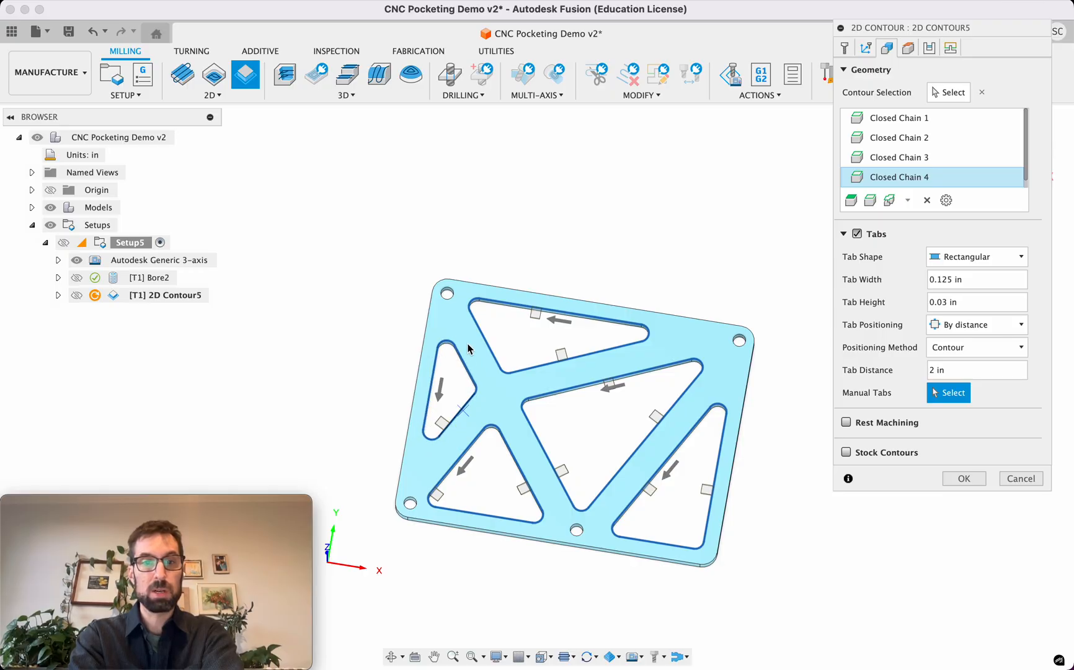
# - Set the tab distance to 1.5 in and add a manual tab on the lower-left triangle's left sloping edge, near its apex
pyautogui.doubleClick(934, 370)
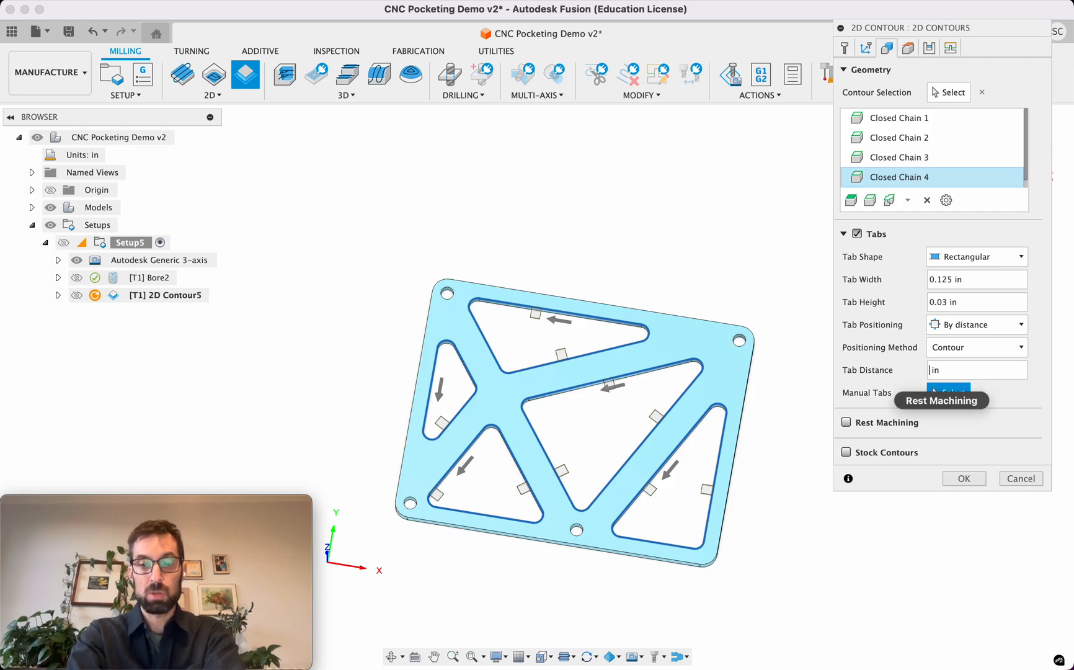
pyautogui.write('1.5')
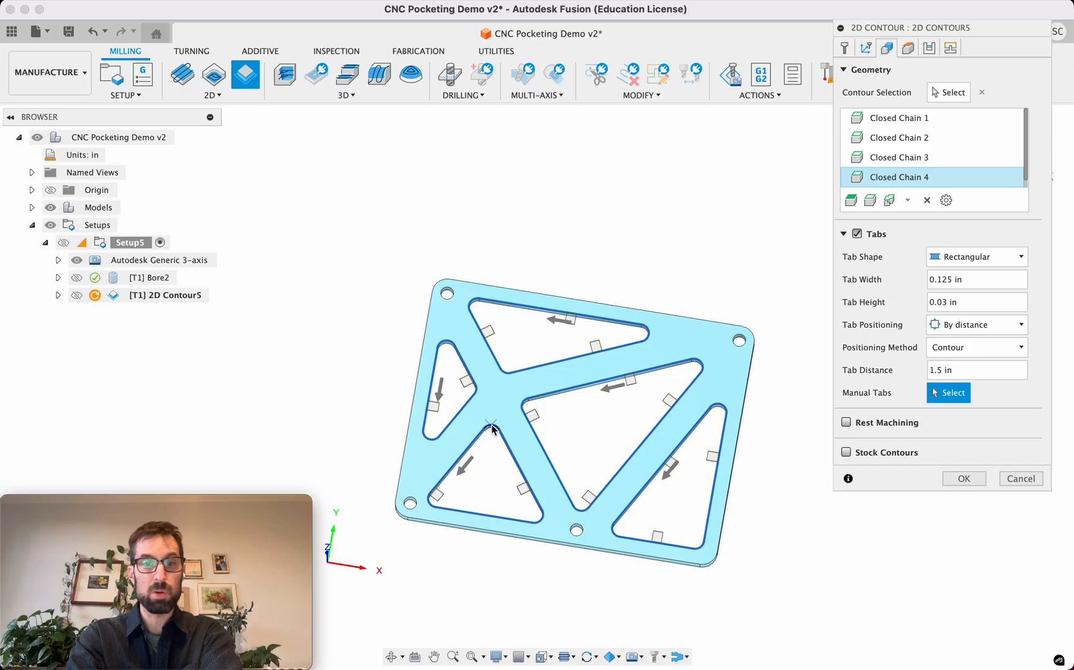
pyautogui.click(476, 443)
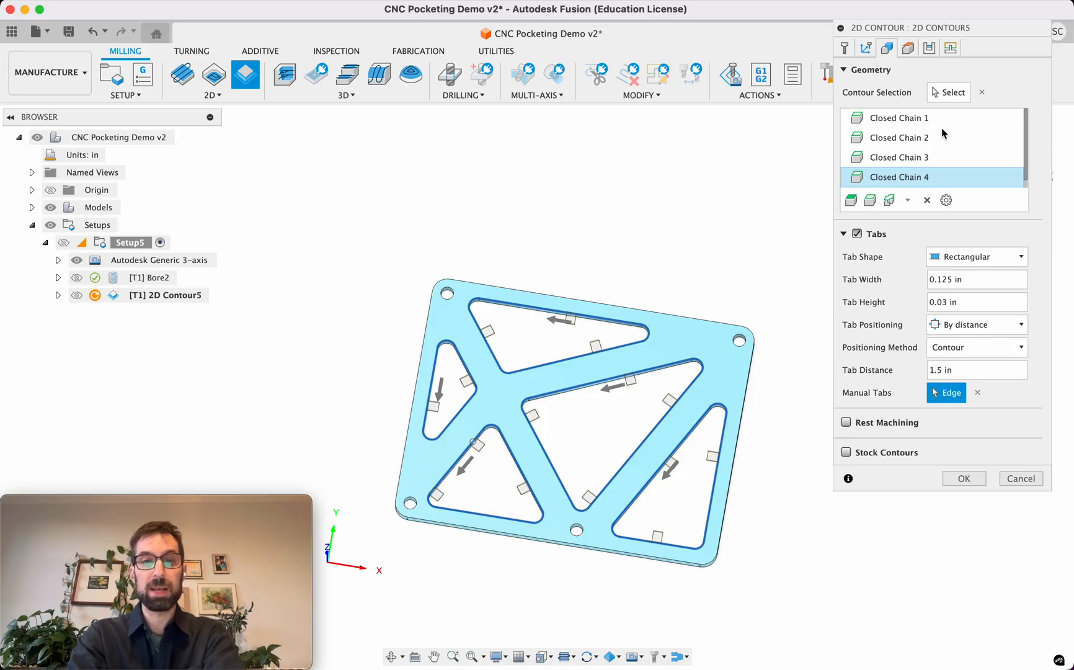
# - Reference the contour's bottom height from the stock bottom with an offset of -0.01 in
pyautogui.click(908, 49)
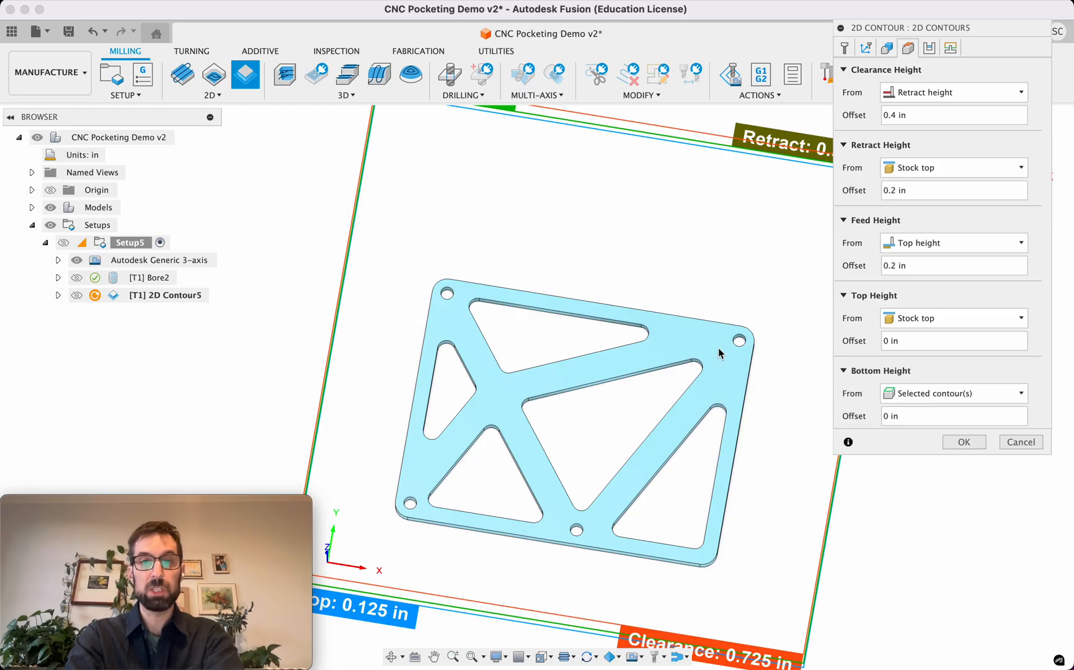
pyautogui.keyDown('shift'); pyautogui.scroll(-5, 719, 352); pyautogui.keyUp('shift')
pyautogui.keyDown('shift'); pyautogui.scroll(-5, 684, 368); pyautogui.keyUp('shift')
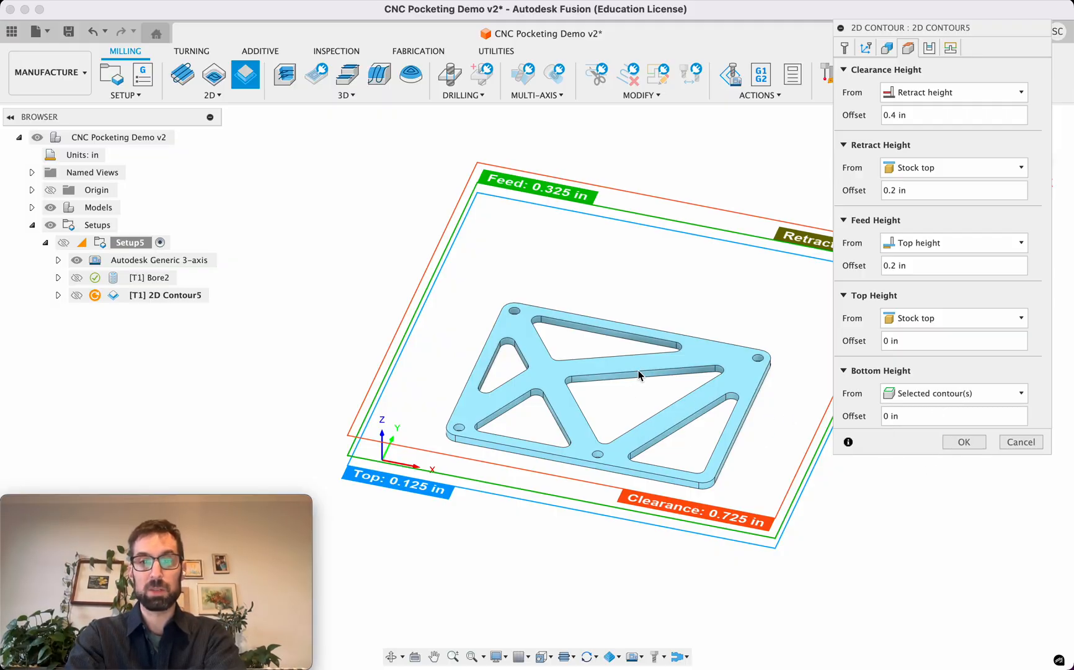
pyautogui.click(893, 394)
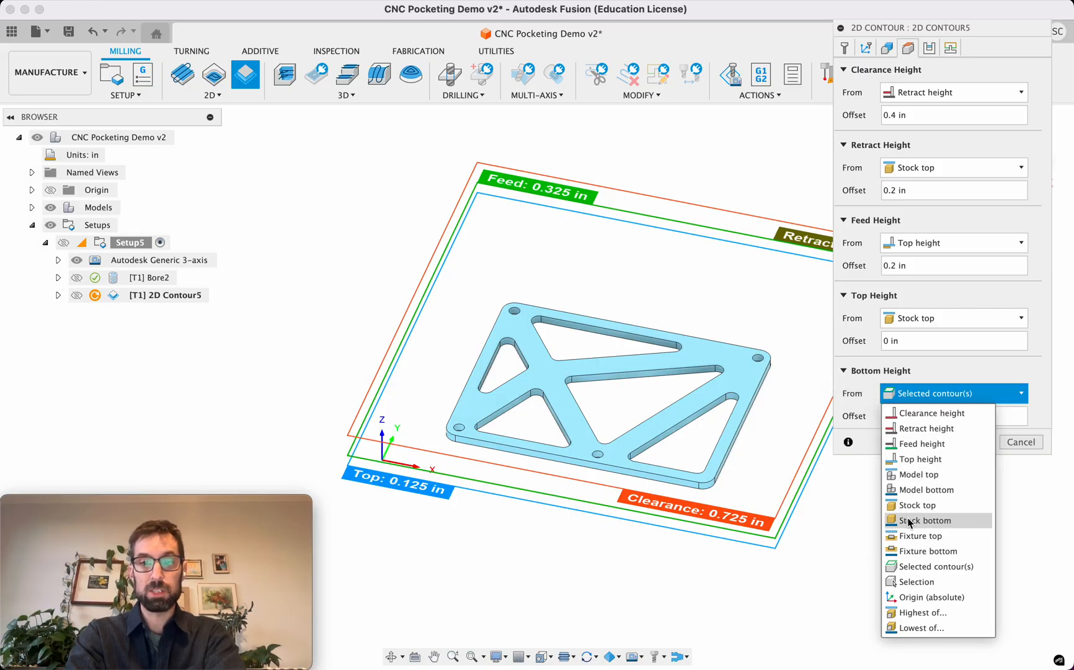
pyautogui.click(910, 521)
pyautogui.doubleClick(888, 415)
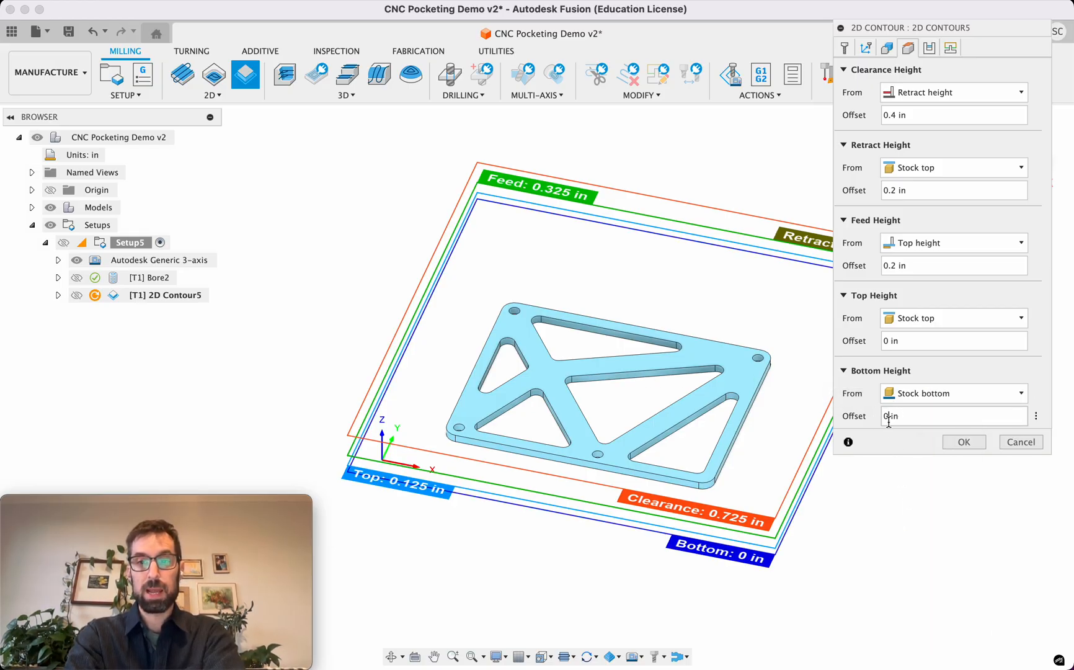
pyautogui.press('BackSpace')
pyautogui.write('-')
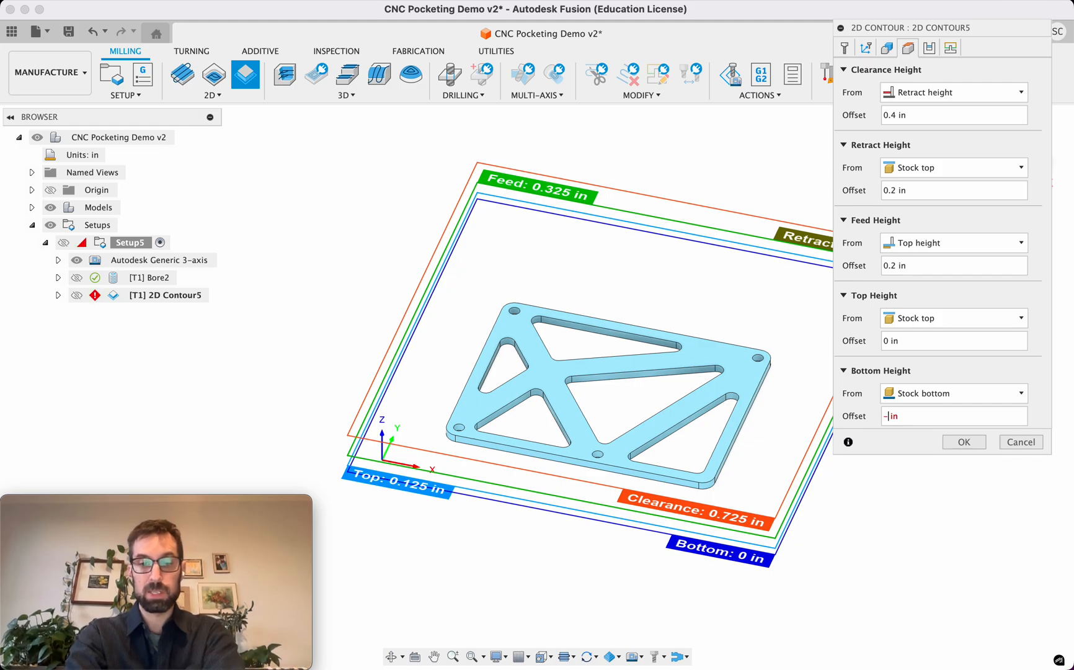
pyautogui.write('.01')
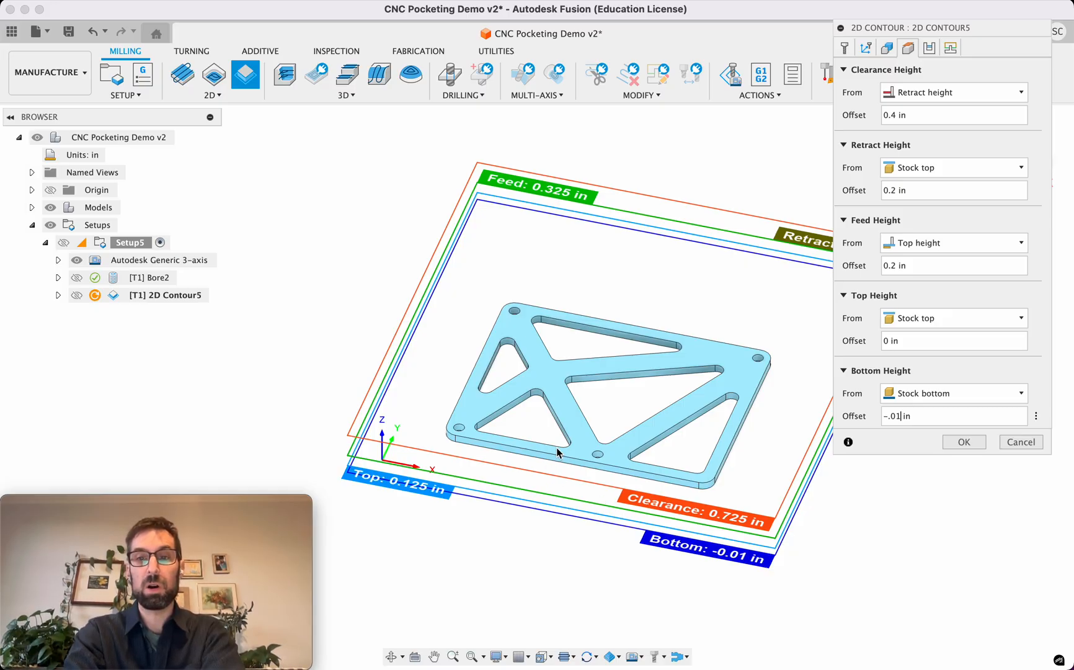
# - Examine the contour's height planes from the side, comparing the bottom height with the underside of the plate
pyautogui.keyDown('shift'); pyautogui.scroll(-3, 496, 492); pyautogui.keyUp('shift')
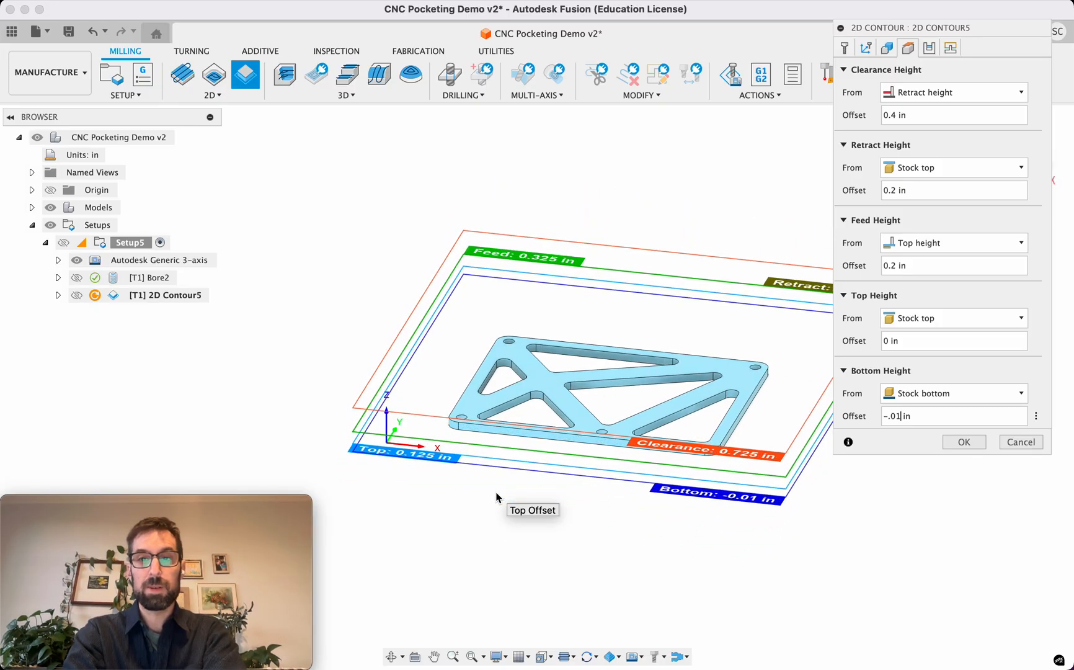
pyautogui.keyDown('shift'); pyautogui.scroll(-5, 496, 490); pyautogui.keyUp('shift')
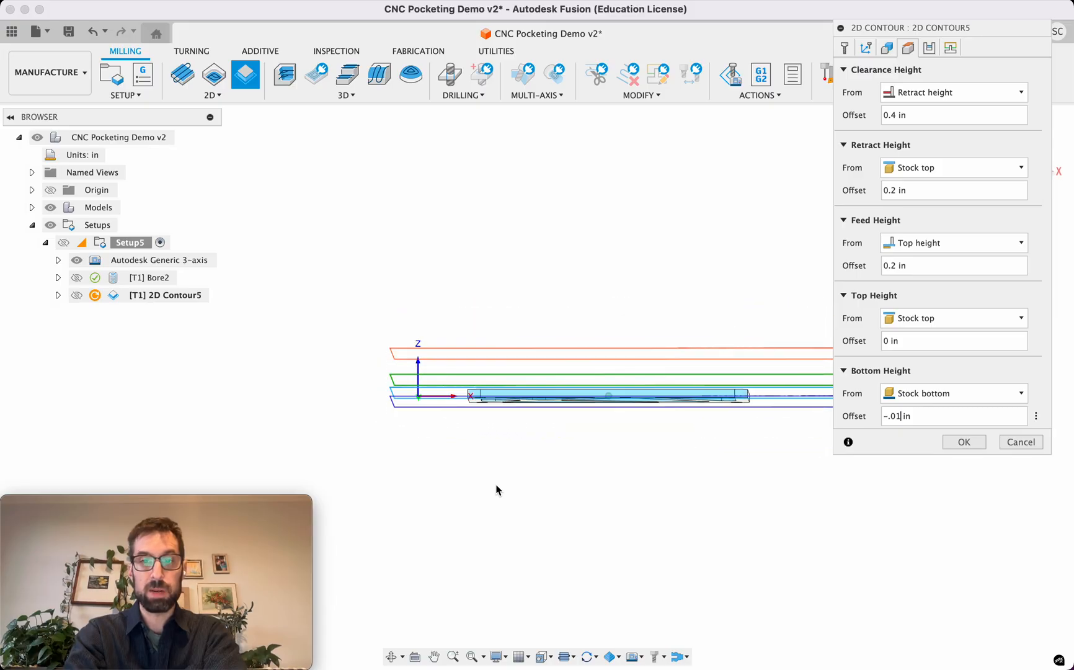
pyautogui.keyDown('shift'); pyautogui.scroll(-1, 496, 490); pyautogui.keyUp('shift')
pyautogui.scroll(3, 496, 489)
pyautogui.hscroll(5, 496, 490)
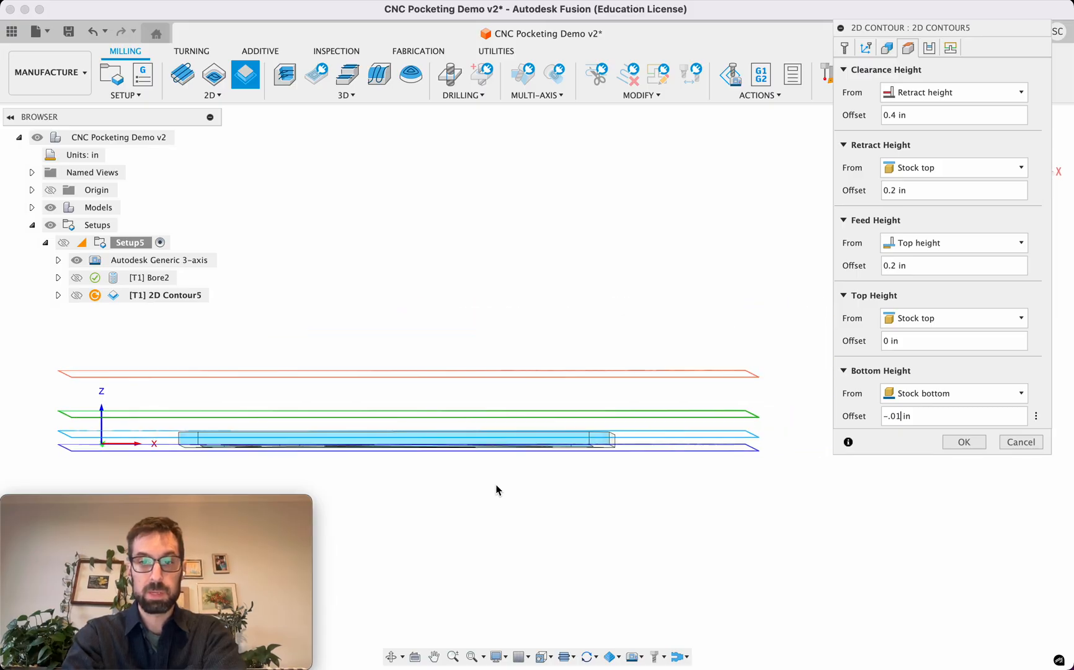
pyautogui.scroll(2, 496, 490)
pyautogui.keyDown('shift'); pyautogui.scroll(-2, 496, 490); pyautogui.keyUp('shift')
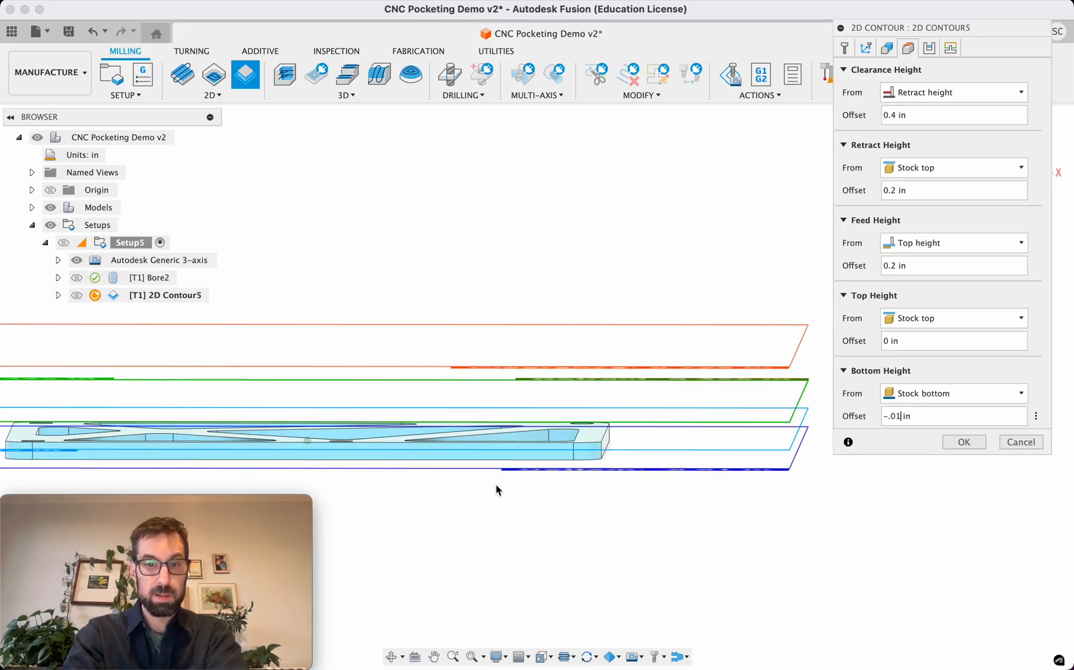
pyautogui.keyDown('shift'); pyautogui.scroll(2, 496, 490); pyautogui.keyUp('shift')
pyautogui.keyDown('shift'); pyautogui.scroll(1, 496, 490); pyautogui.keyUp('shift')
pyautogui.keyDown('shift'); pyautogui.scroll(-1, 496, 490); pyautogui.keyUp('shift')
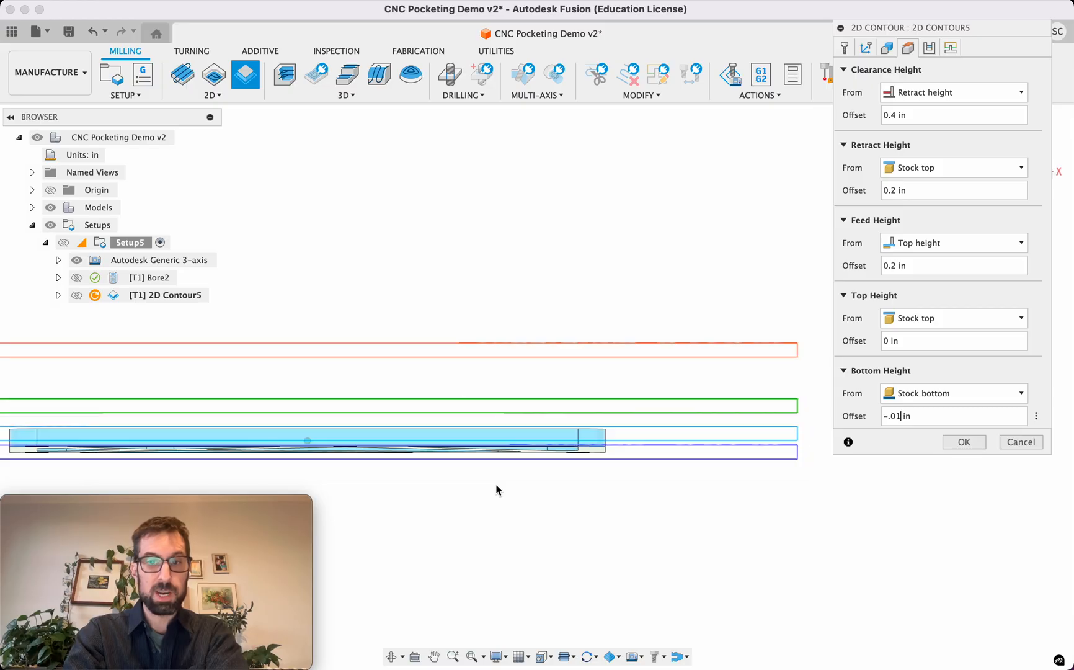
pyautogui.keyDown('shift'); pyautogui.scroll(-1, 496, 490); pyautogui.keyUp('shift')
pyautogui.keyDown('shift'); pyautogui.scroll(2, 496, 490); pyautogui.keyUp('shift')
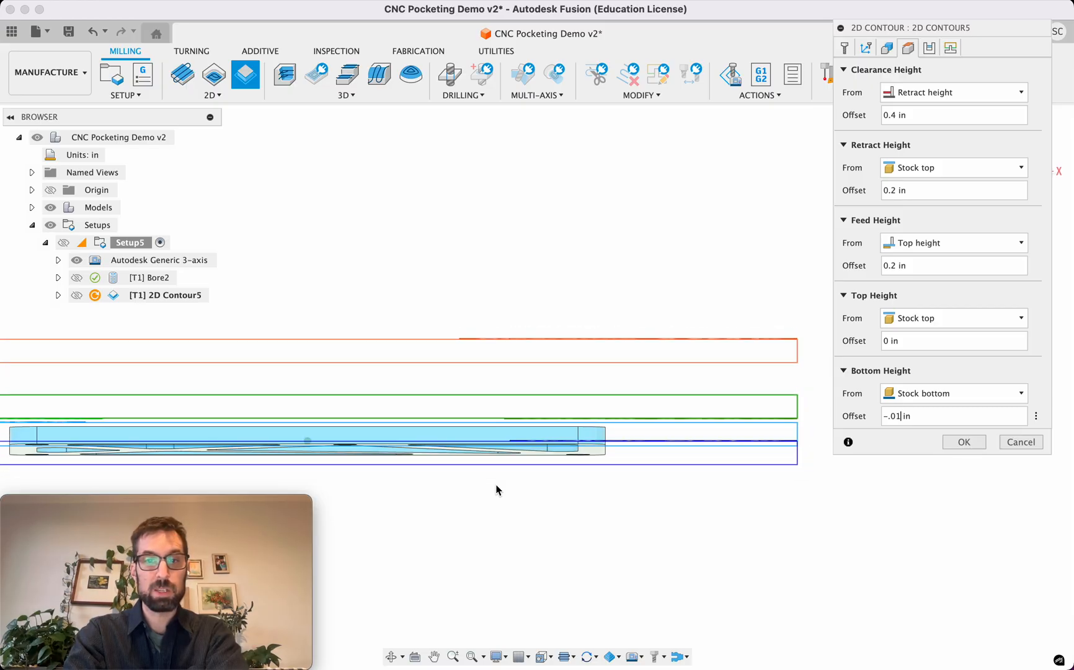
pyautogui.keyDown('shift'); pyautogui.scroll(1, 496, 489); pyautogui.keyUp('shift')
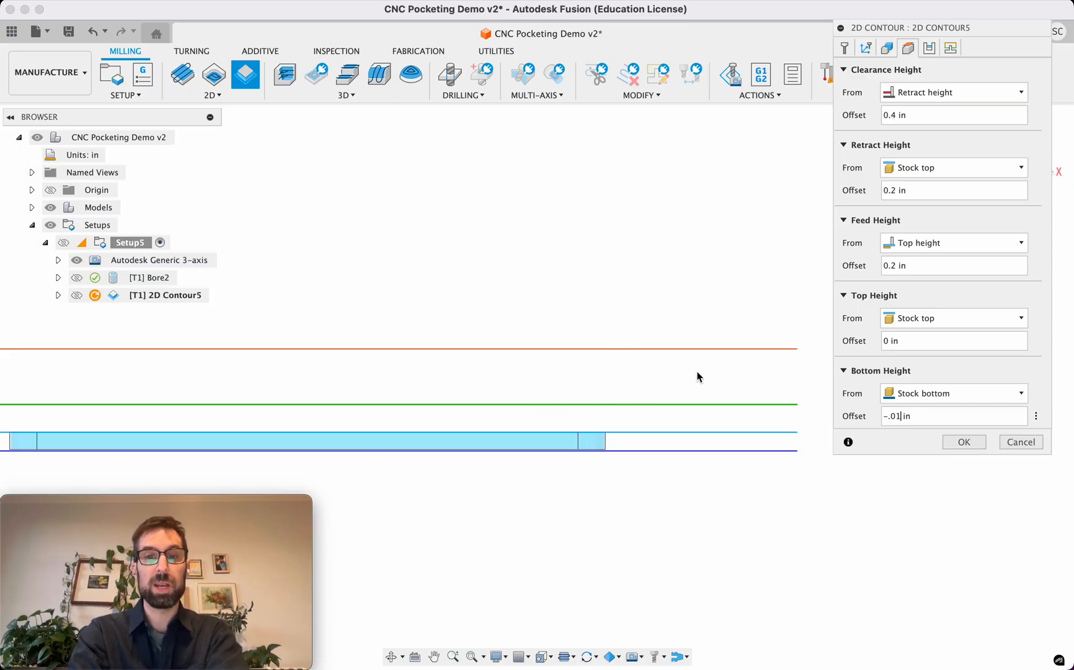
pyautogui.scroll(-3, 697, 372)
pyautogui.keyDown('shift'); pyautogui.scroll(5, 691, 379); pyautogui.keyUp('shift')
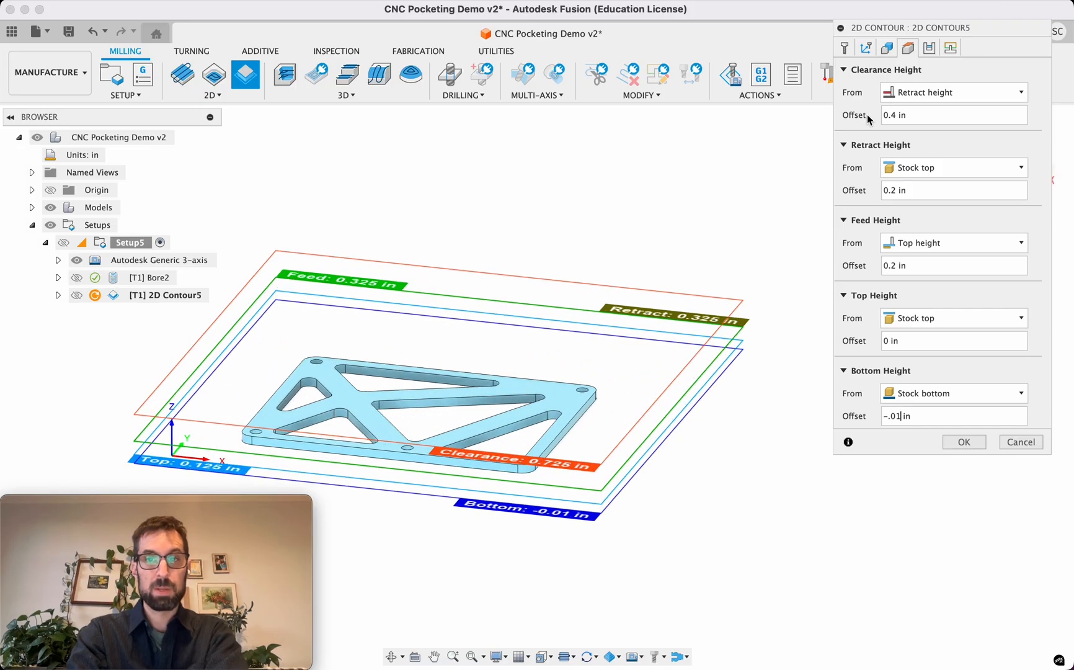
# - Enable multiple depths for the contour passes with a maximum roughing stepdown of 0.02 in, minimizing the OneDrive setup window that interrupts
pyautogui.click(928, 50)
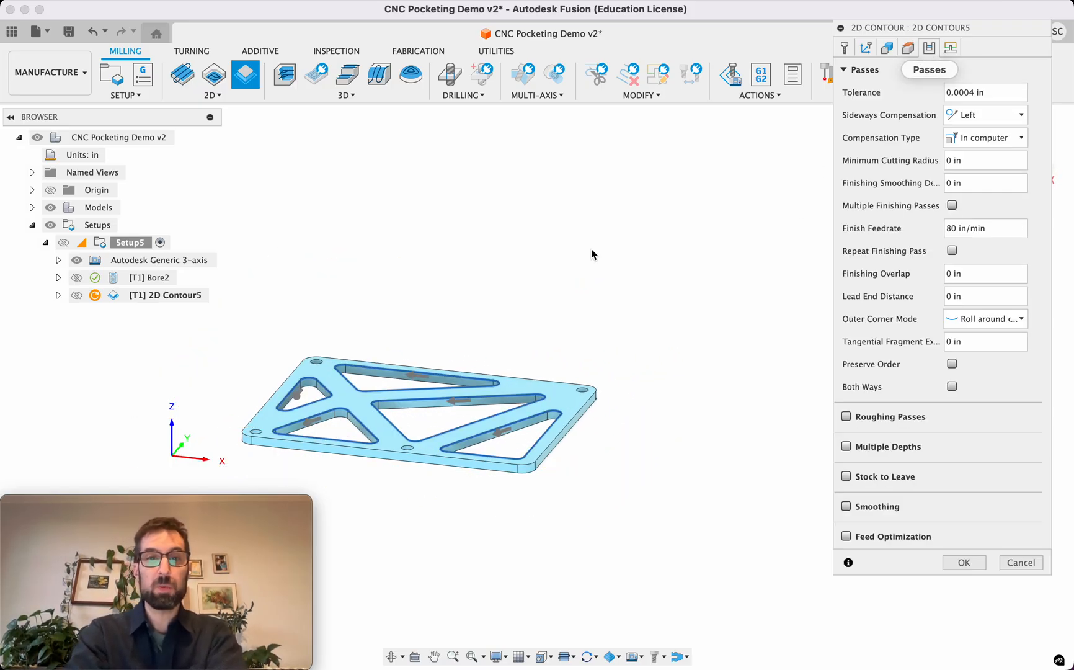
pyautogui.hscroll(-3, 460, 350)
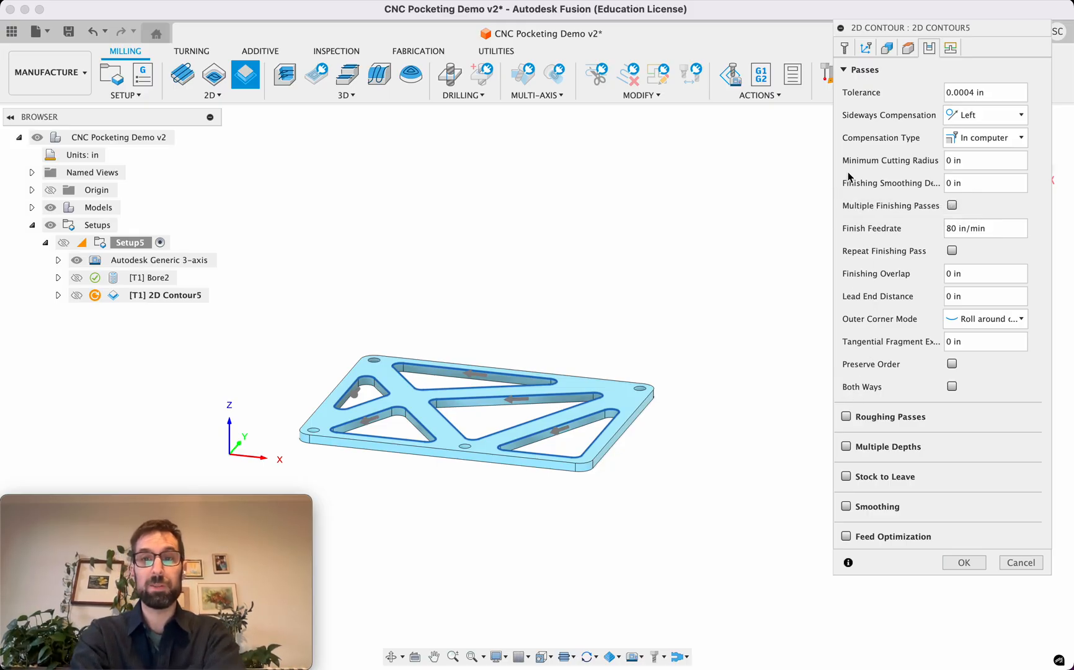
pyautogui.click(844, 72)
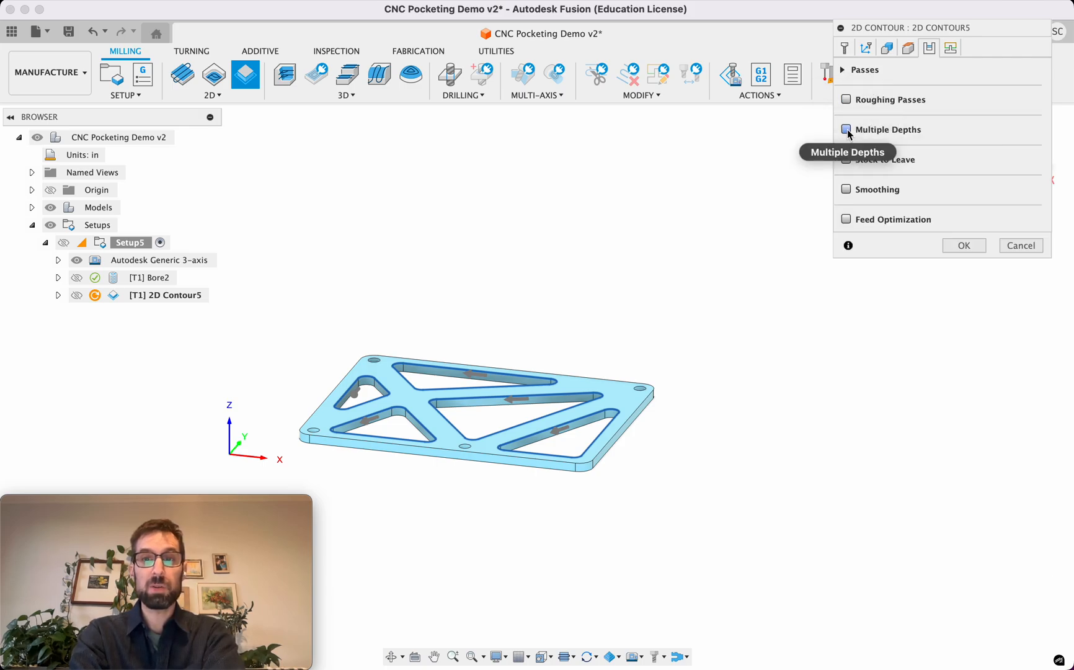
pyautogui.moveTo(849, 132)
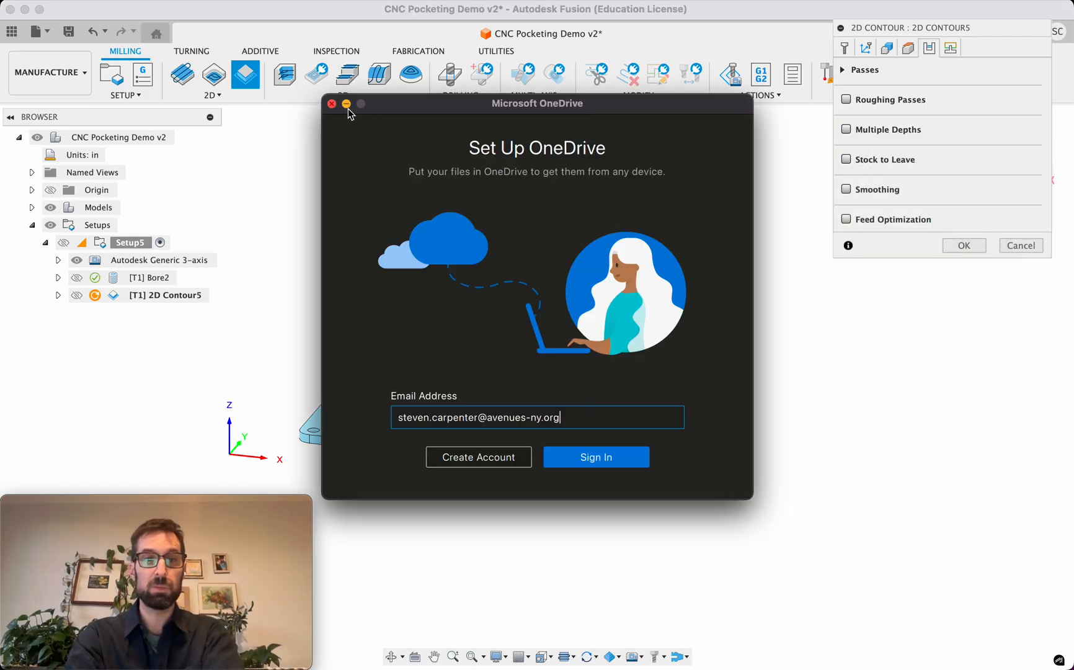
pyautogui.click(346, 104)
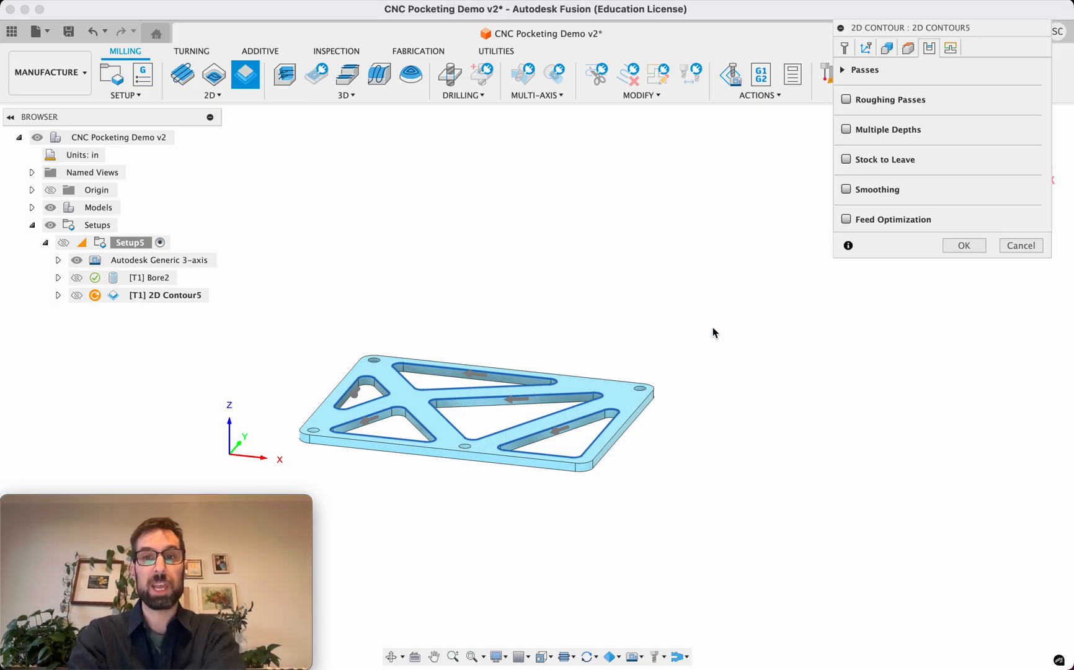
pyautogui.click(845, 131)
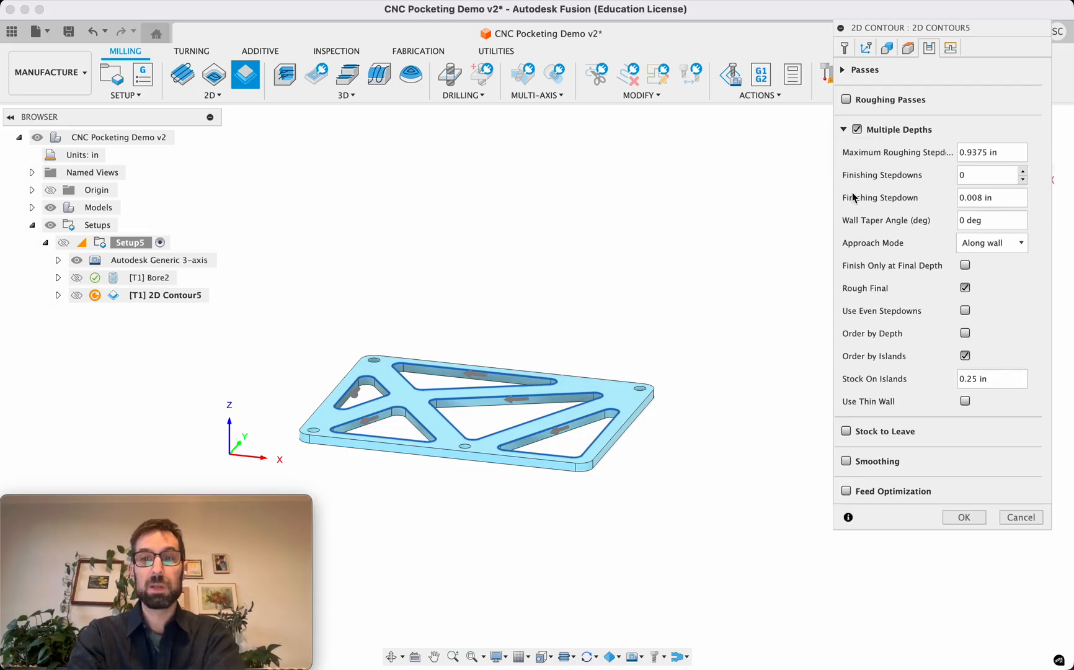
pyautogui.moveTo(969, 155)
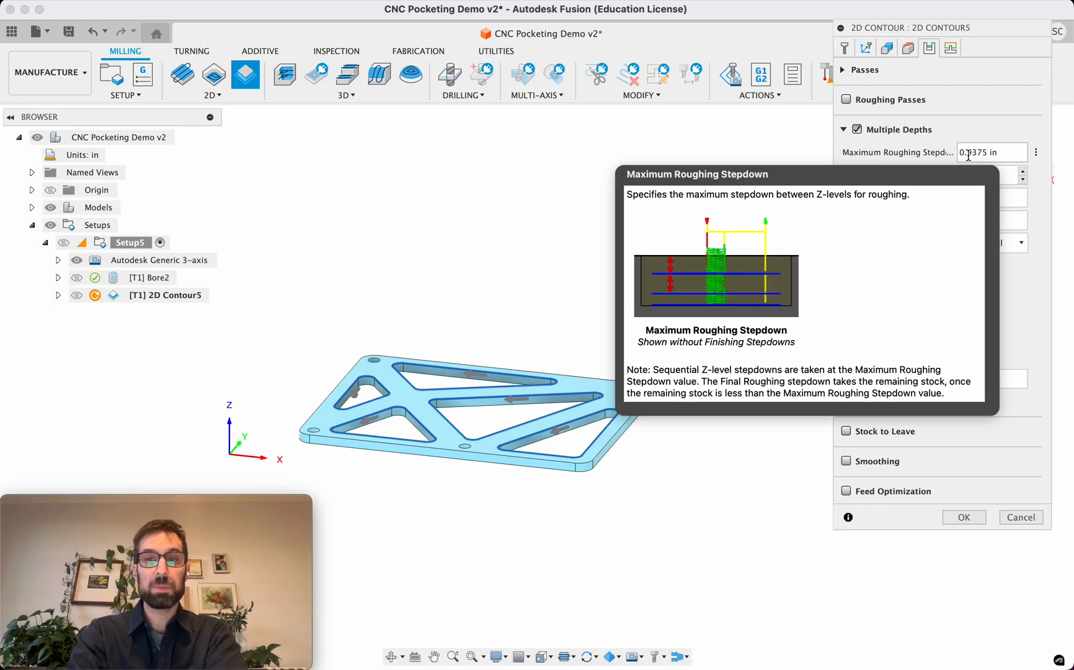
pyautogui.doubleClick(976, 152)
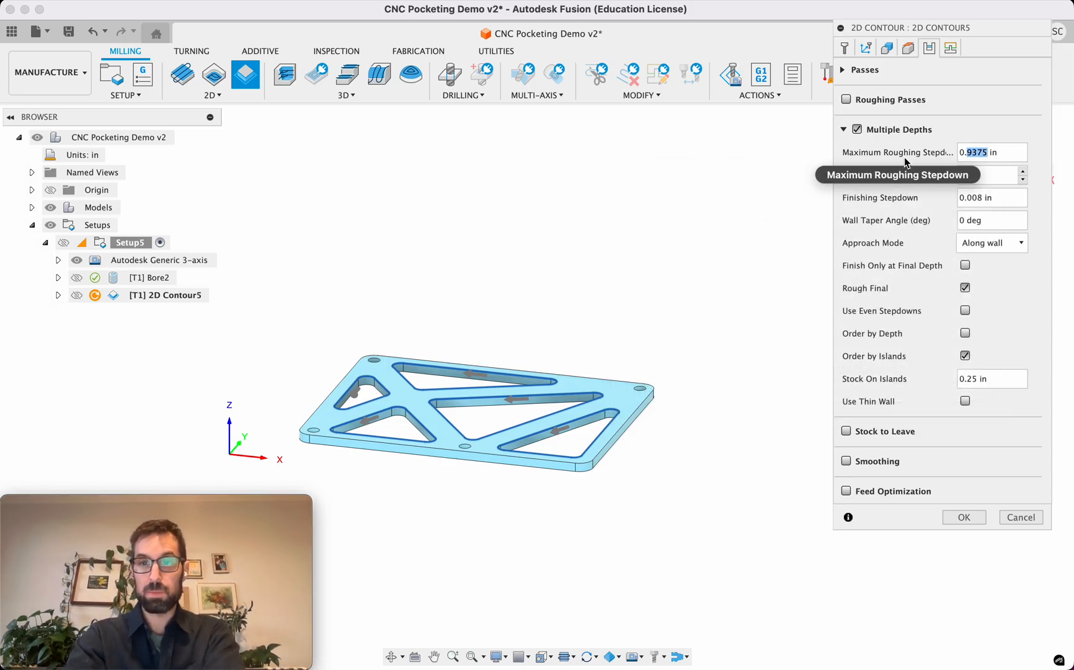
pyautogui.write('02')
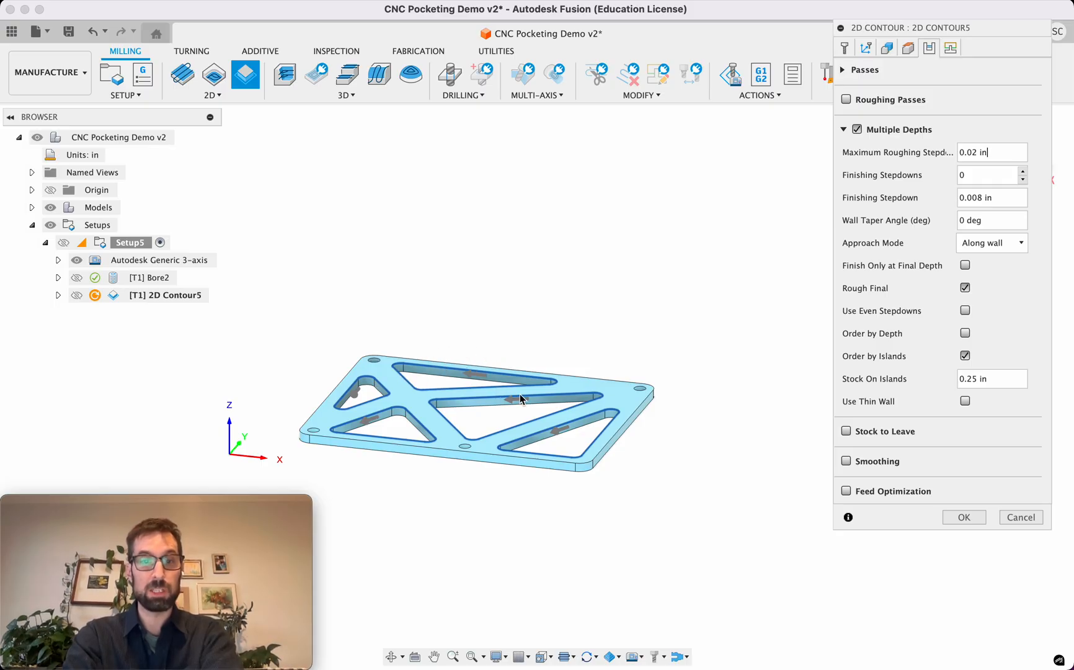
pyautogui.scroll(3, 474, 398)
pyautogui.hscroll(-3, 472, 398)
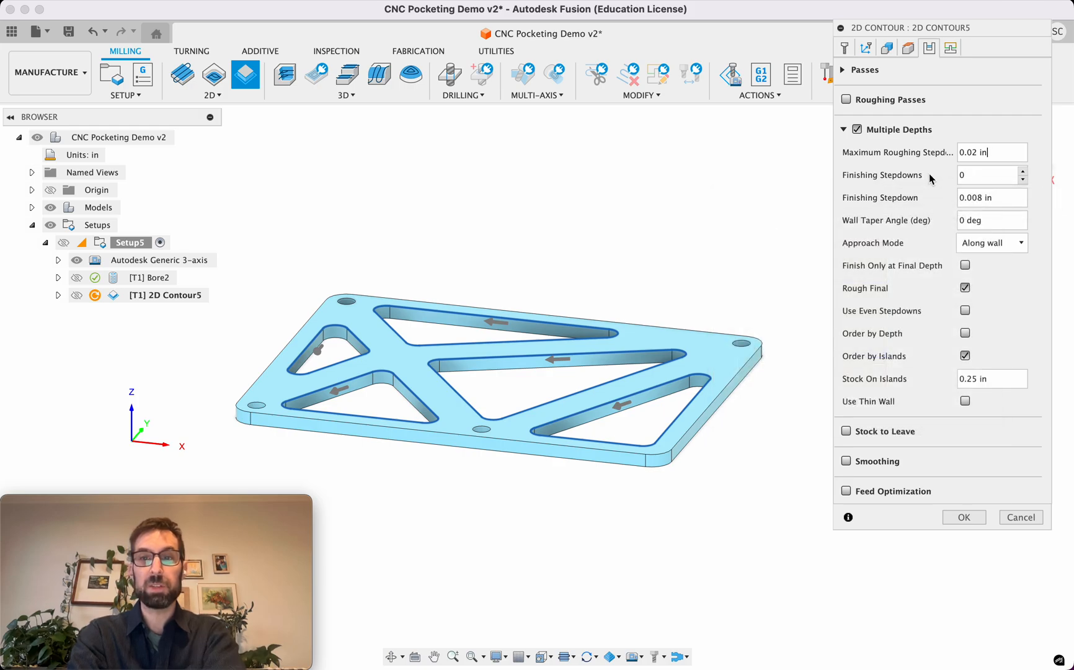
pyautogui.click(967, 152)
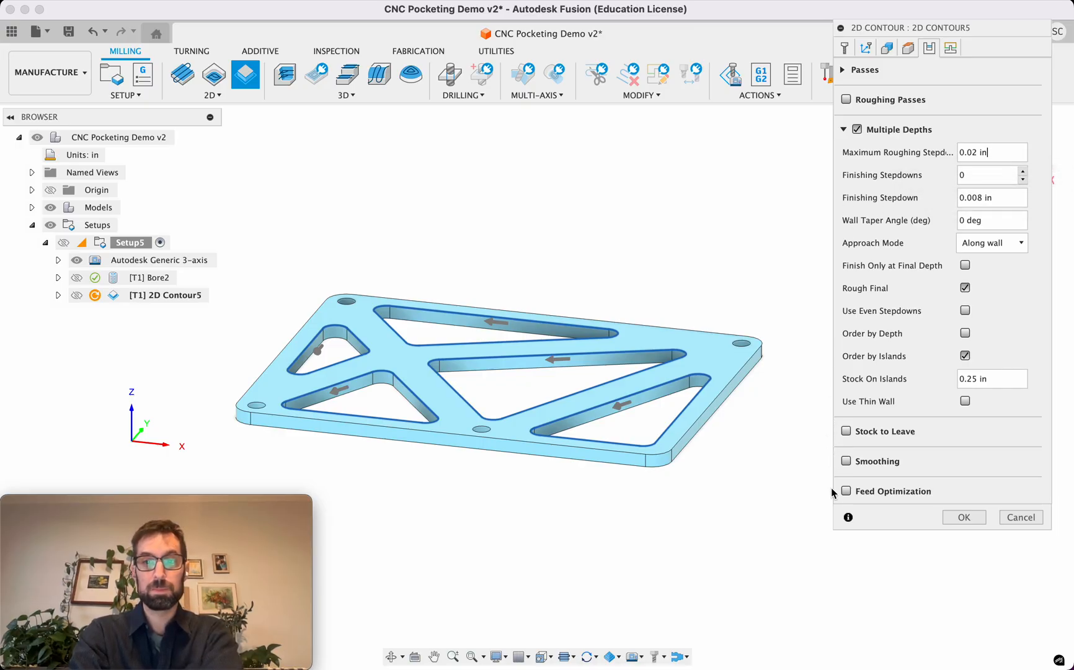
# - Enable ramping for the pocket contours, keeping the 2 deg angle and 0.02 in maximum stepdown, and set the ramp clearance height to 0.01 in
pyautogui.click(951, 48)
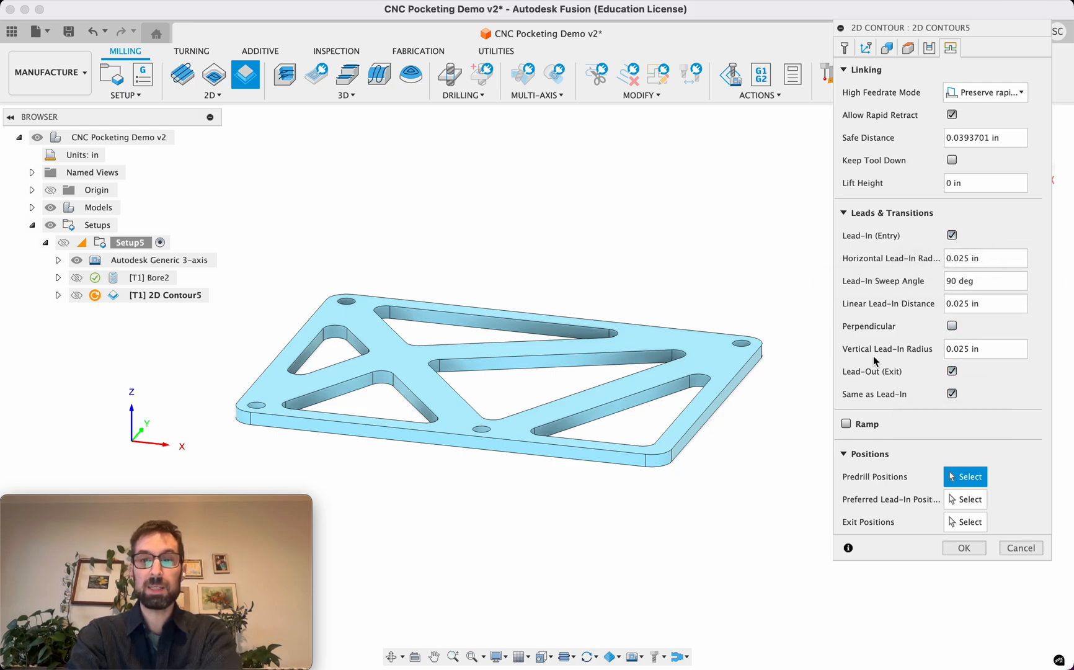
pyautogui.click(846, 424)
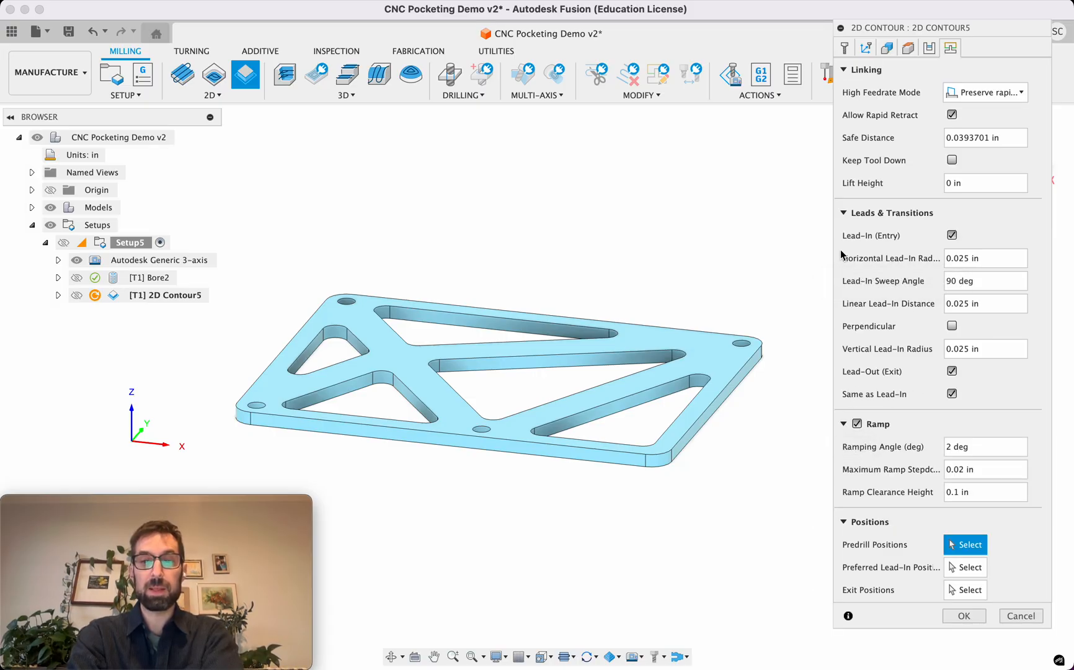
pyautogui.click(844, 213)
pyautogui.click(844, 74)
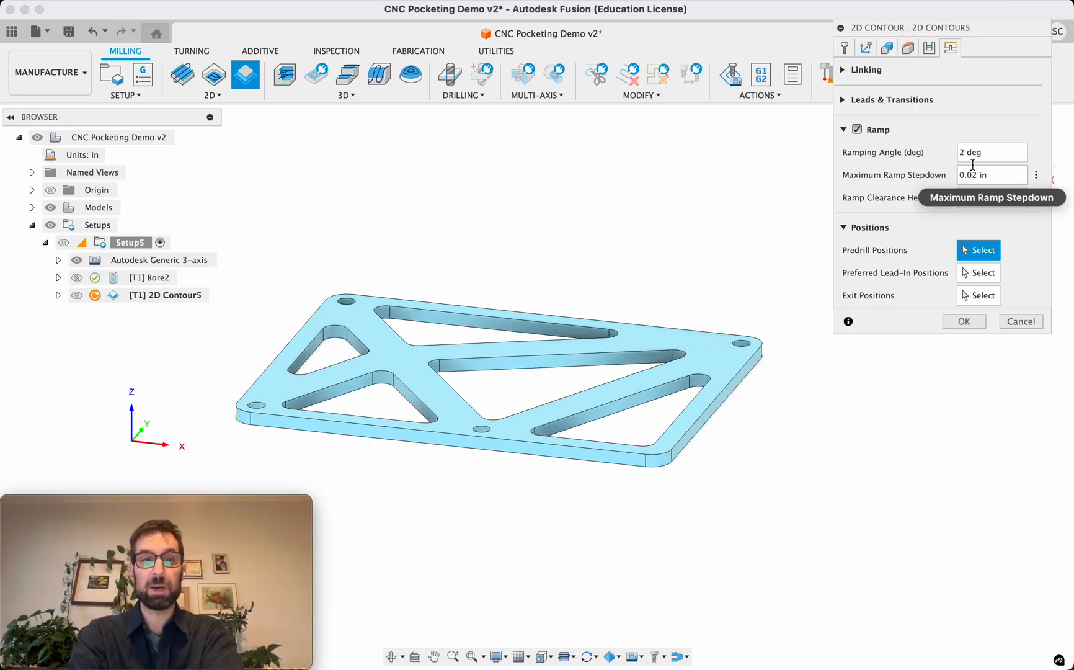
pyautogui.click(1002, 151)
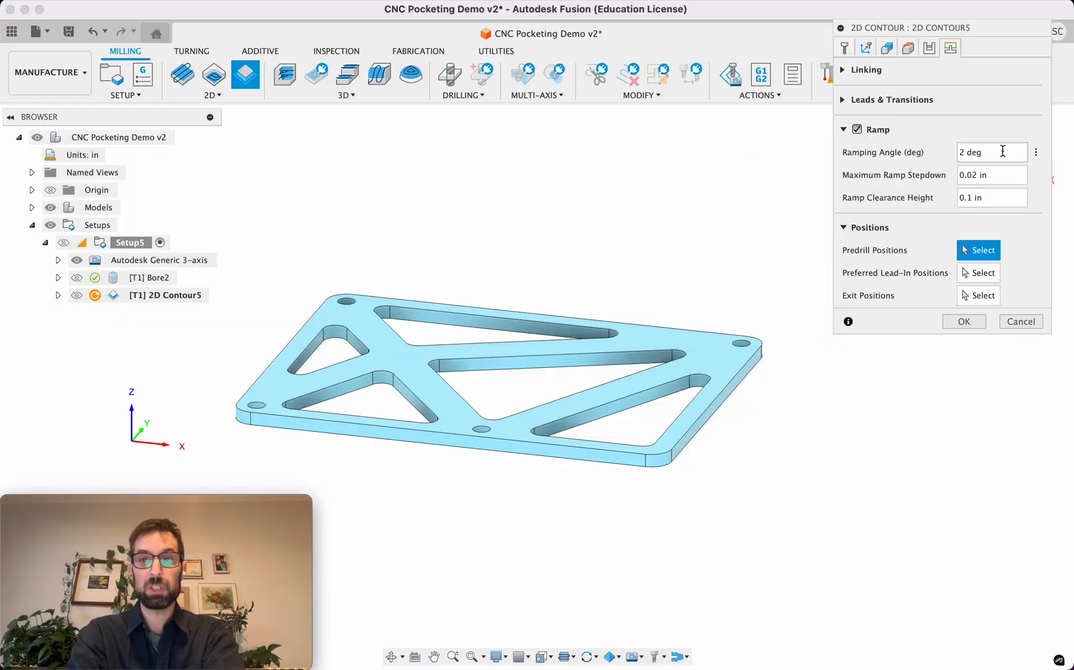
pyautogui.click(977, 176)
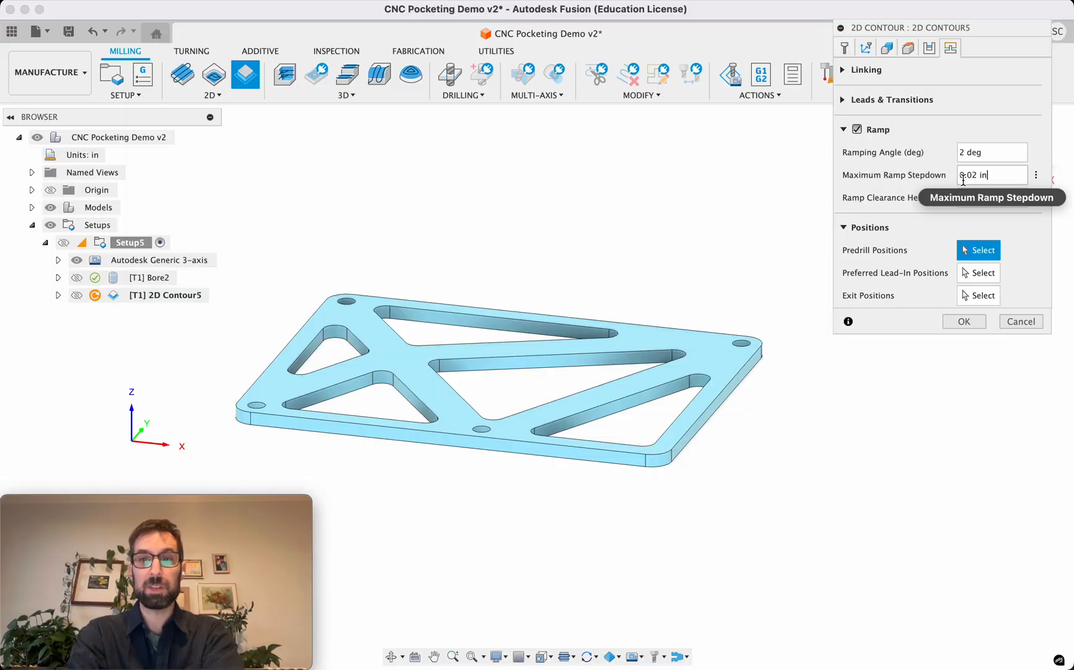
pyautogui.moveTo(960, 176); pyautogui.dragTo(990, 179)
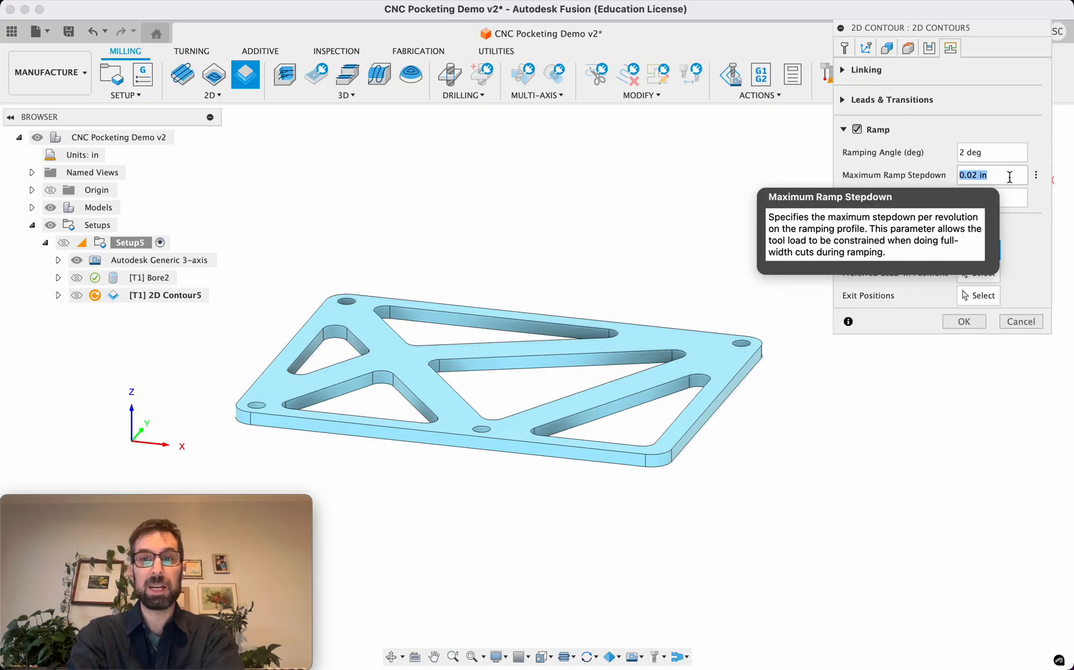
pyautogui.click(1005, 175)
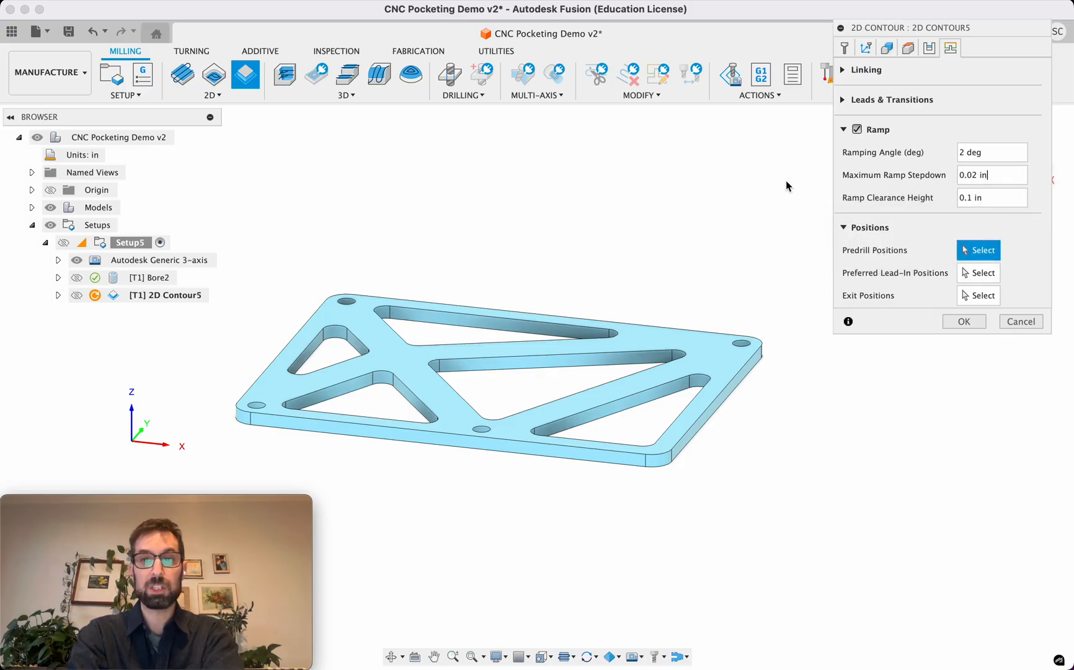
pyautogui.click(967, 198)
pyautogui.write('0')
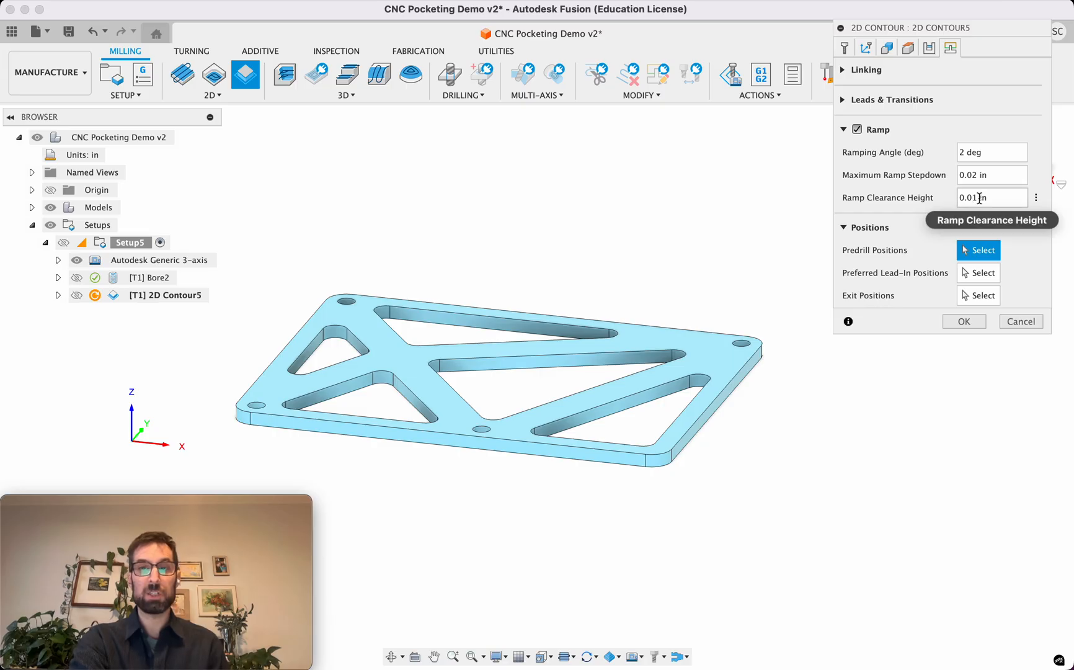
pyautogui.moveTo(976, 197)
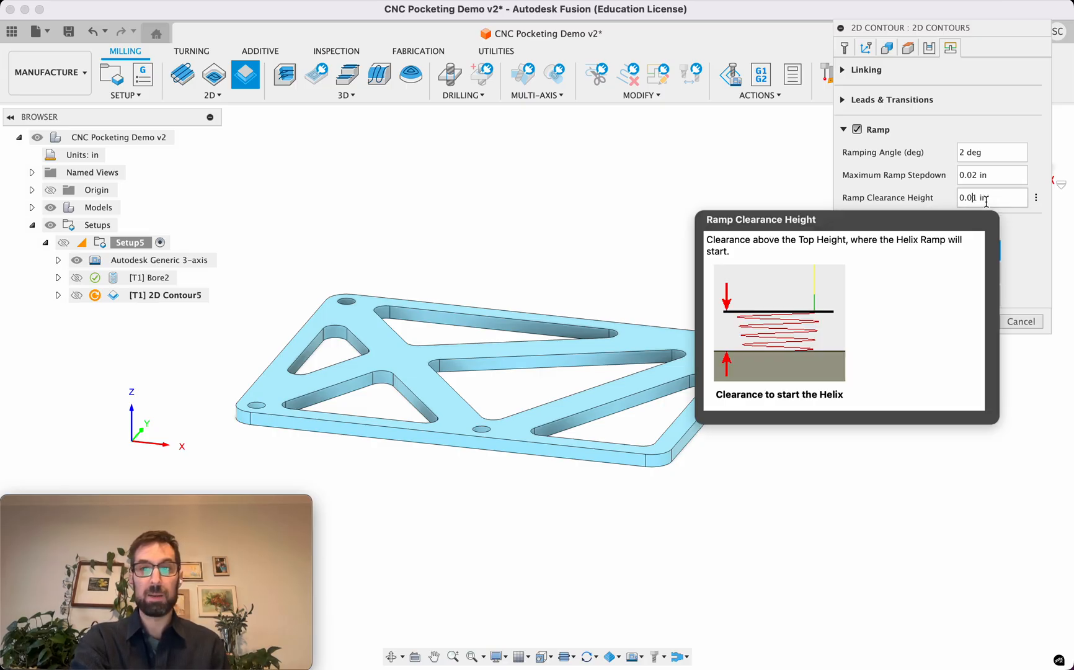
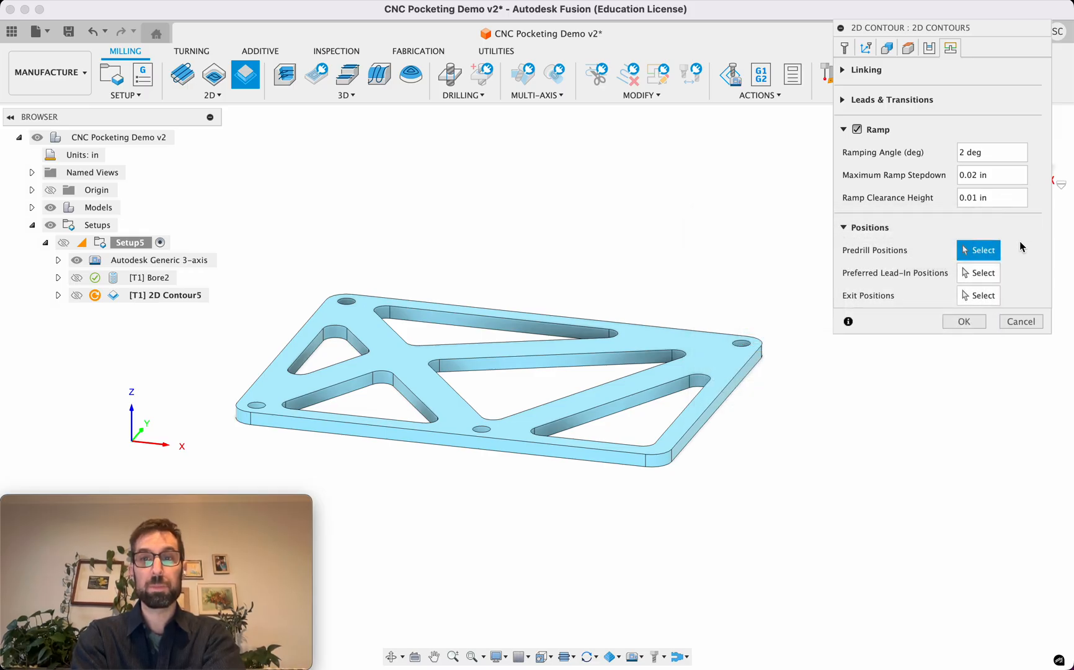
# - Accept the ramped contour settings to generate the toolpath, and start a simulation of the 2D contour operation
pyautogui.click(964, 321)
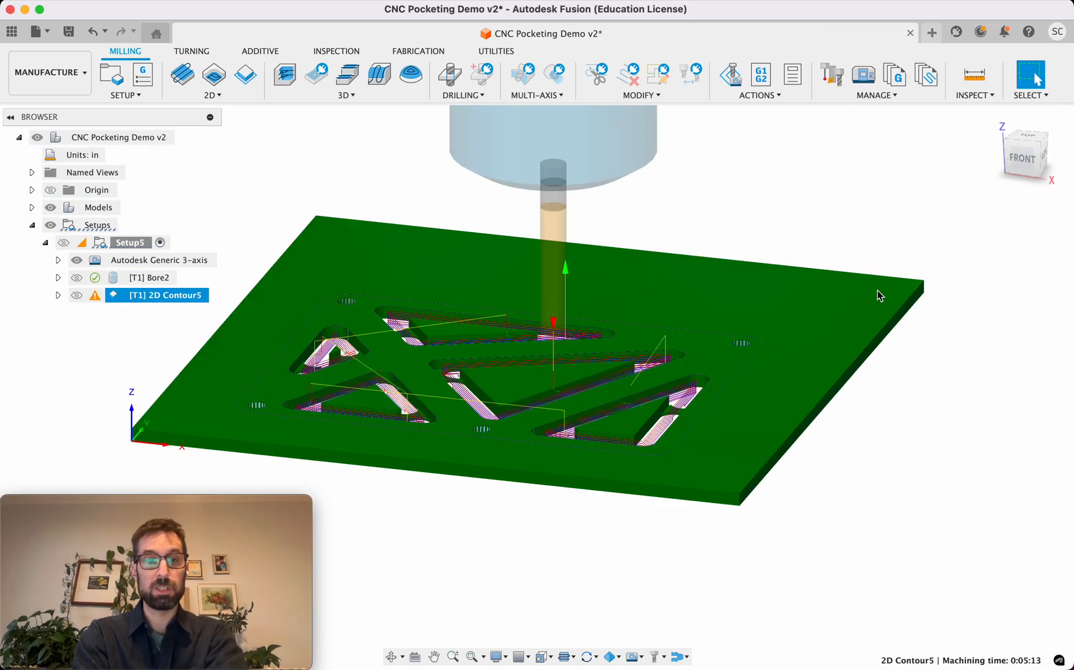
pyautogui.hscroll(-3, 697, 300)
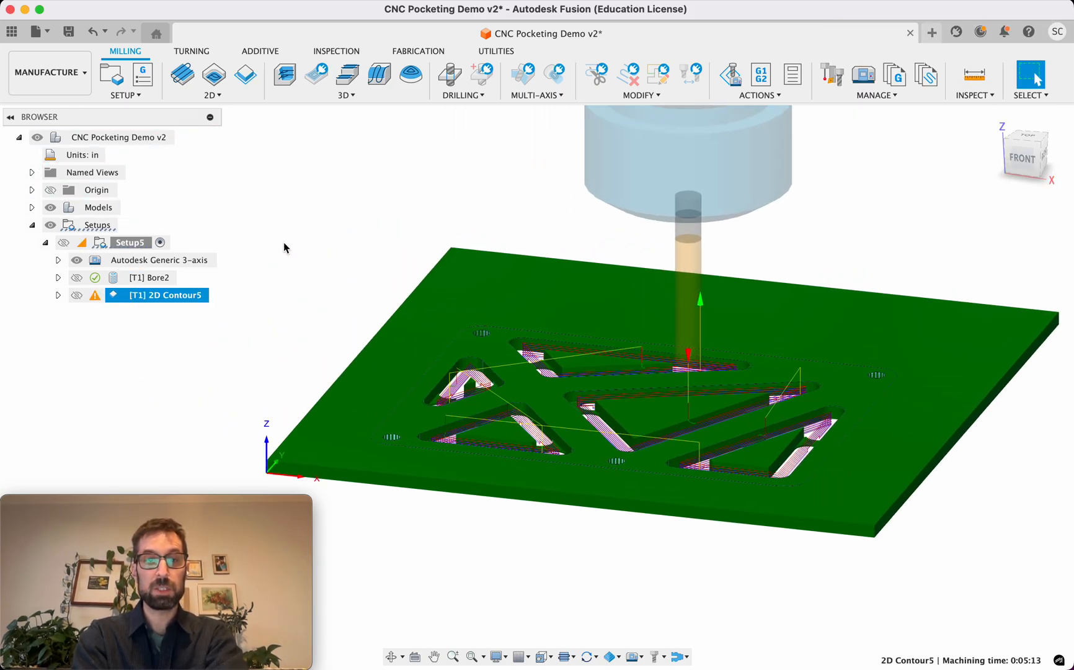
pyautogui.rightClick(138, 297)
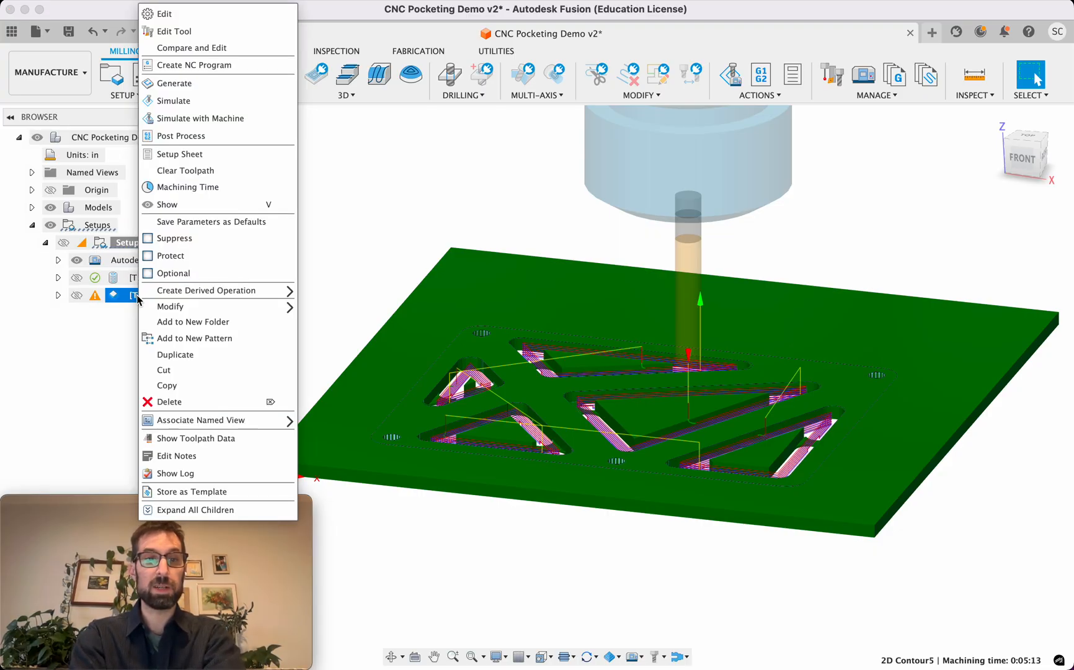
pyautogui.click(165, 108)
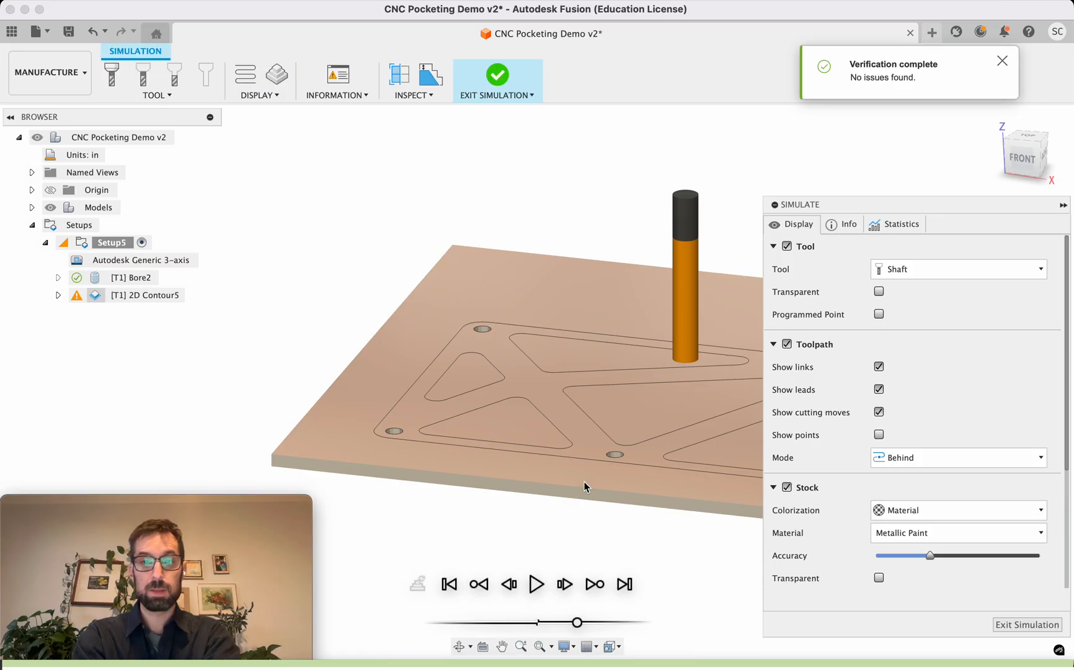
pyautogui.click(536, 585)
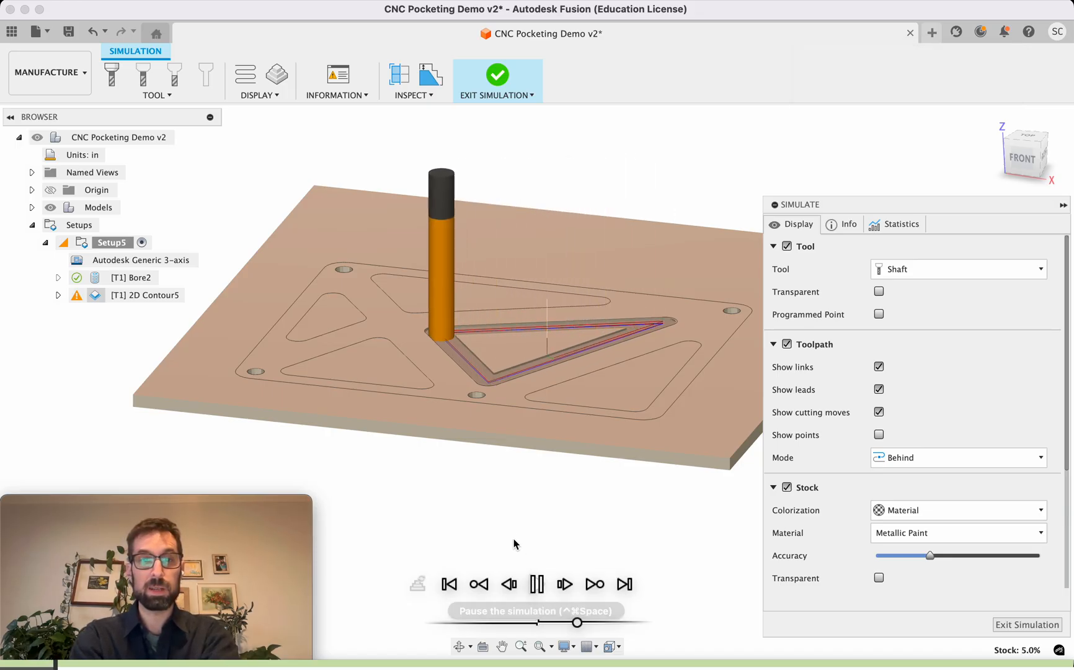
# - Watch the simulated multi-depth cutting of the triangular pockets up close, raising the playback speed until the run finishes
pyautogui.scroll(6, 527, 366)
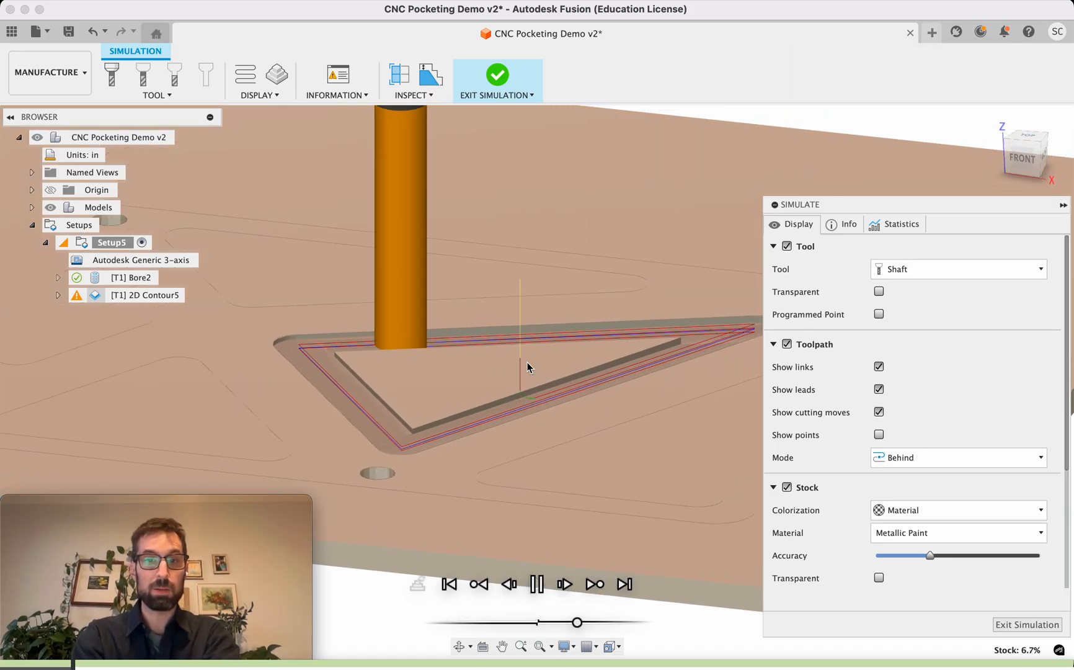
pyautogui.scroll(3, 527, 366)
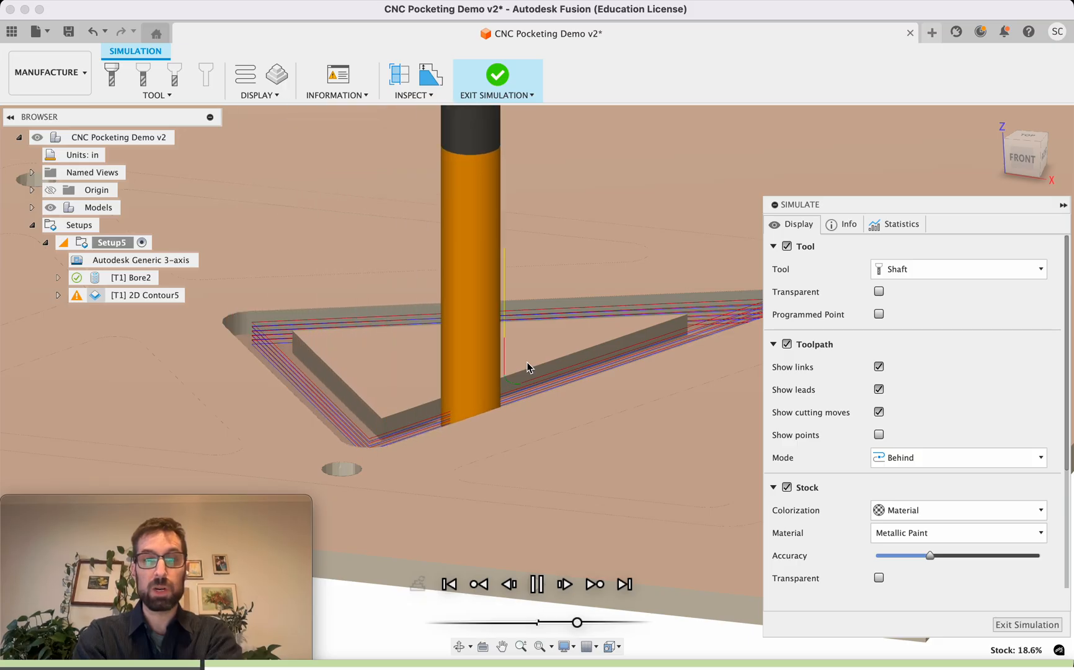
pyautogui.keyDown('shift'); pyautogui.moveTo(506, 338); pyautogui.dragTo(511, 338, button='middle'); pyautogui.keyUp('shift')
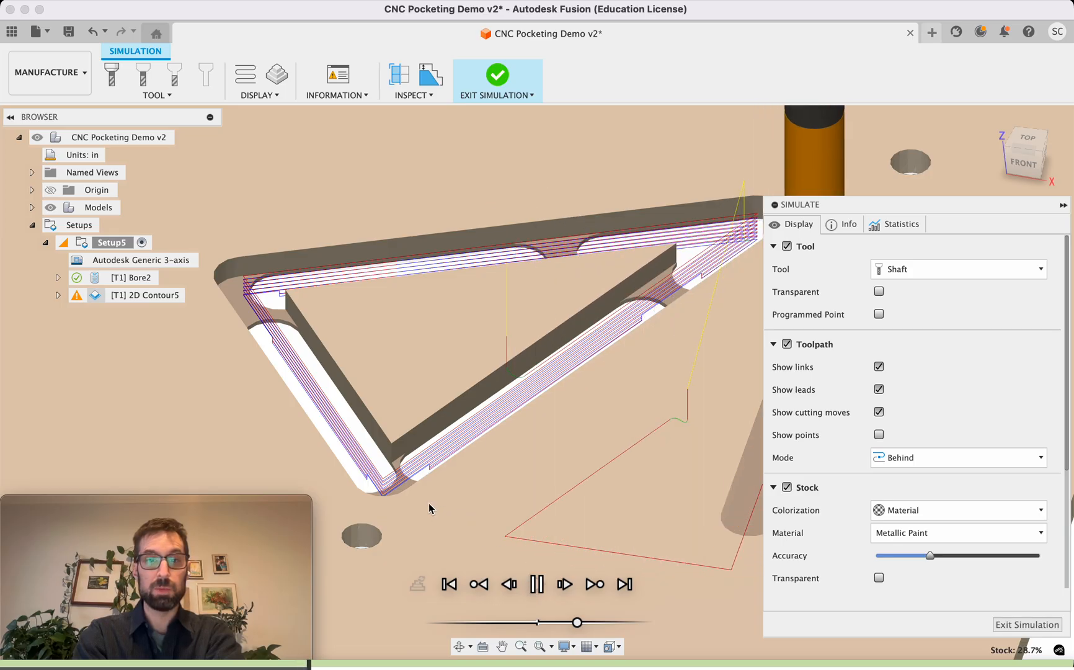
pyautogui.scroll(-5, 410, 492)
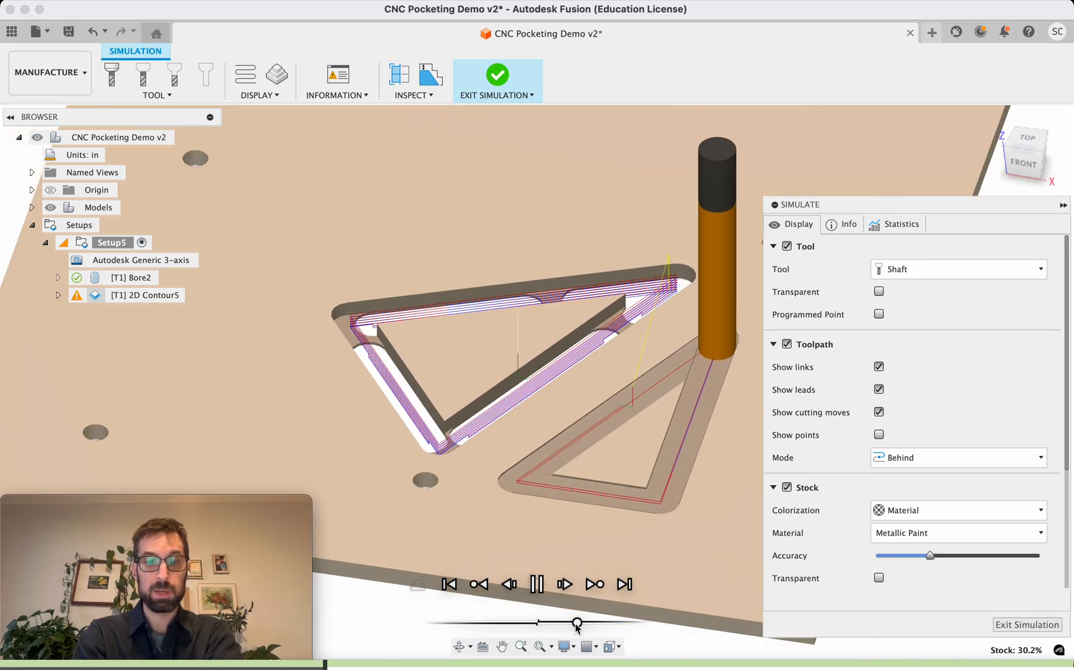
pyautogui.moveTo(581, 625); pyautogui.dragTo(604, 625)
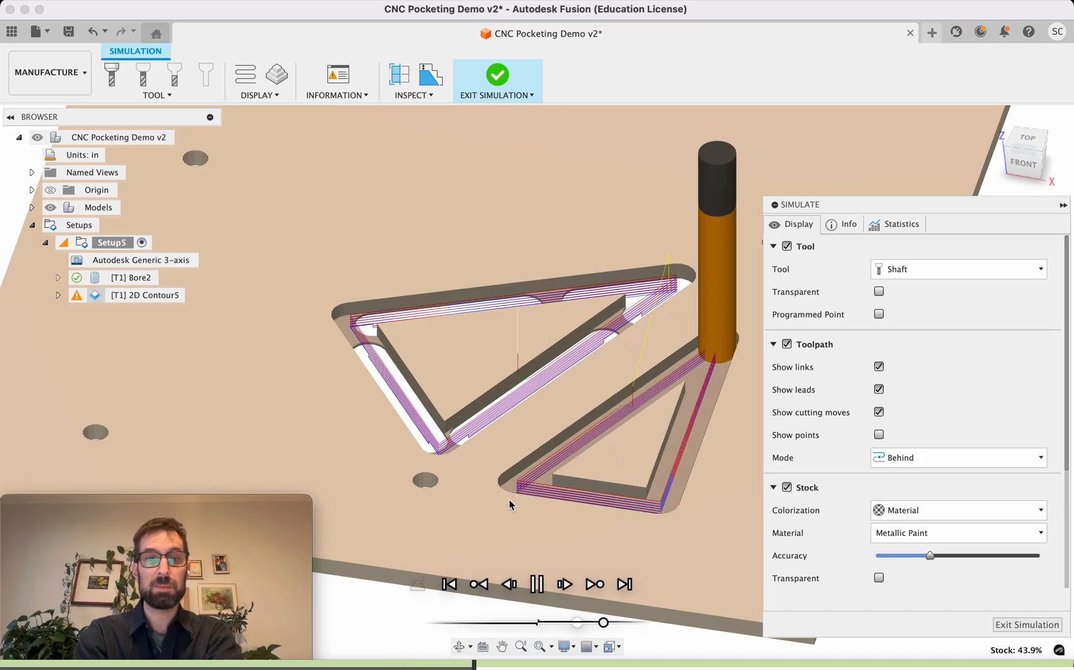
pyautogui.scroll(-3, 508, 504)
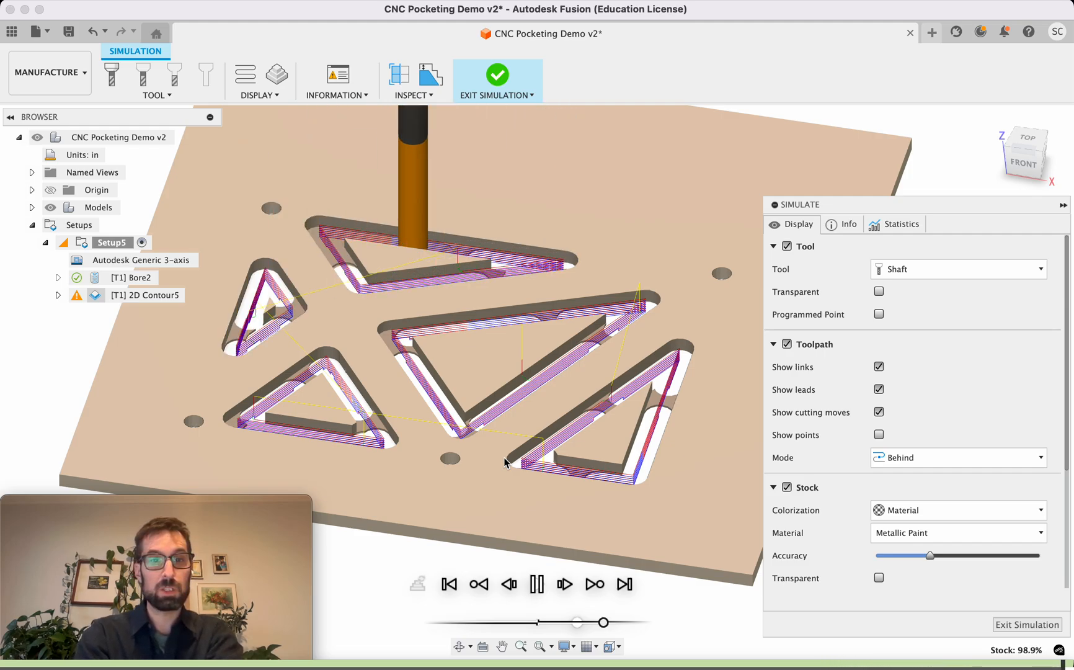
pyautogui.scroll(-3, 541, 399)
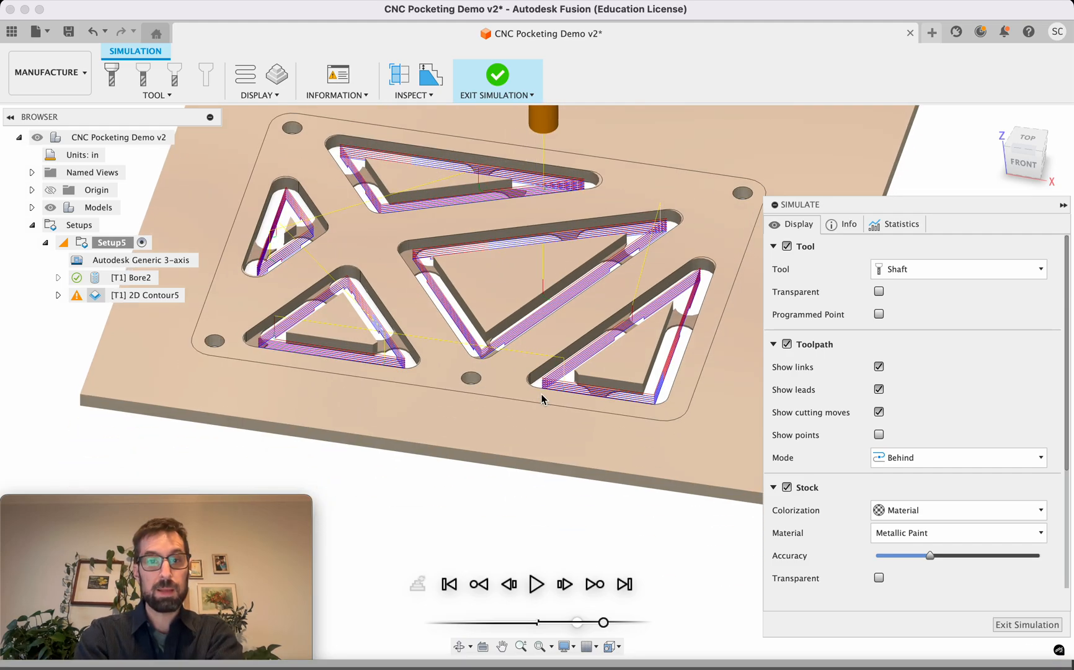
# - Examine the tabs in the simulated pockets from above, exit the simulation and inspect the tab positions along the contour toolpath
pyautogui.keyDown('shift'); pyautogui.scroll(4, 541, 399); pyautogui.keyUp('shift')
pyautogui.keyDown('shift'); pyautogui.scroll(3, 541, 399); pyautogui.keyUp('shift')
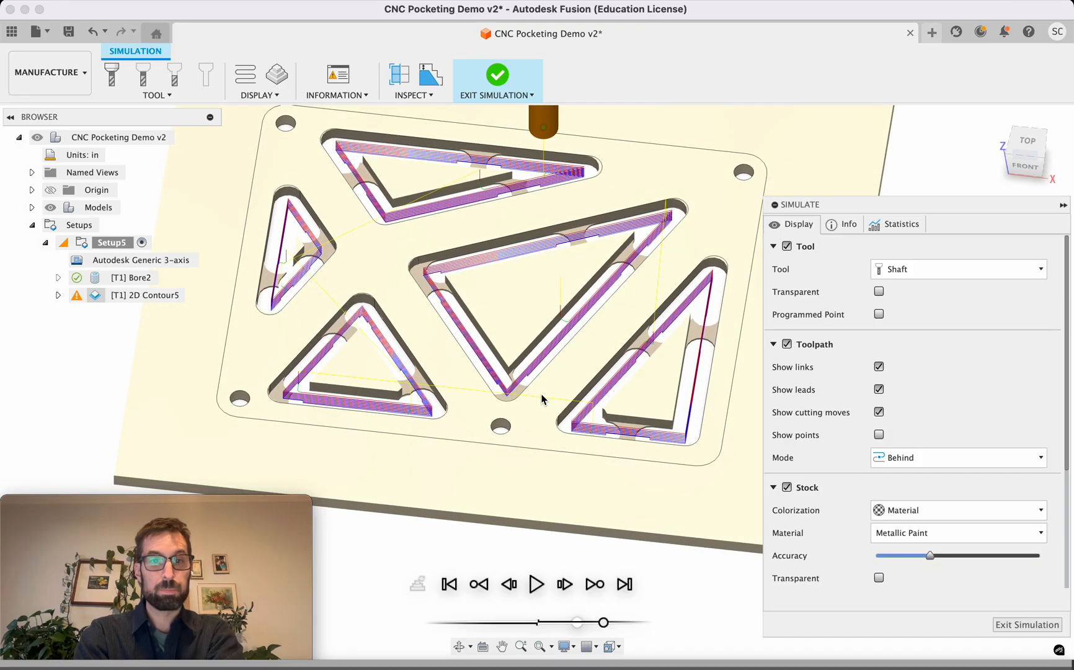
pyautogui.scroll(2, 291, 268)
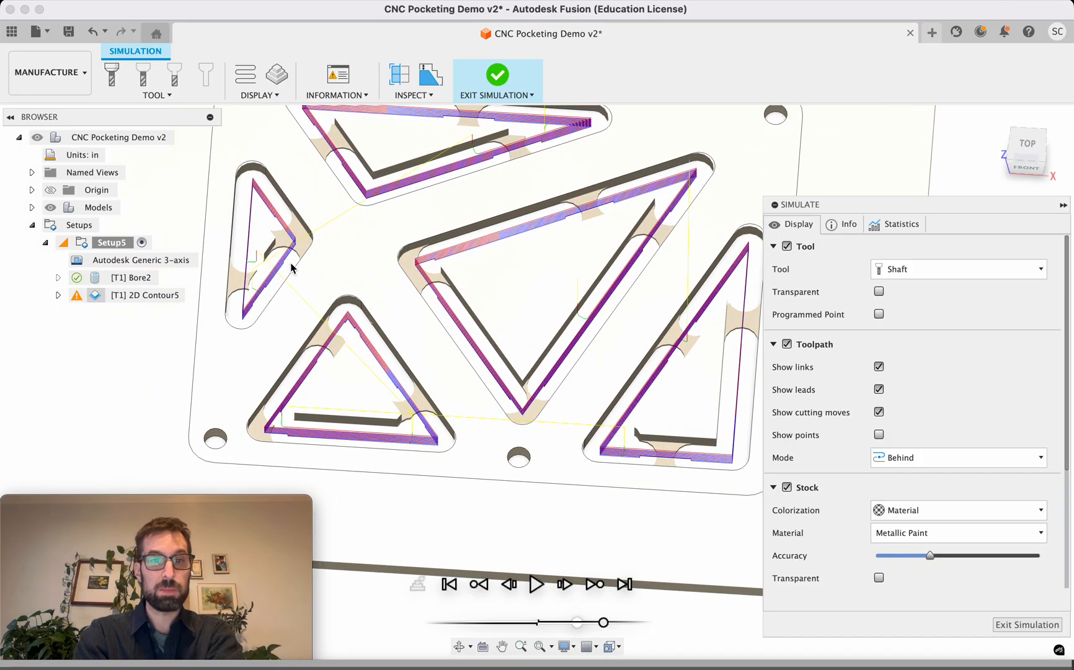
pyautogui.keyDown('shift'); pyautogui.scroll(-3, 291, 268); pyautogui.keyUp('shift')
pyautogui.click(1030, 622)
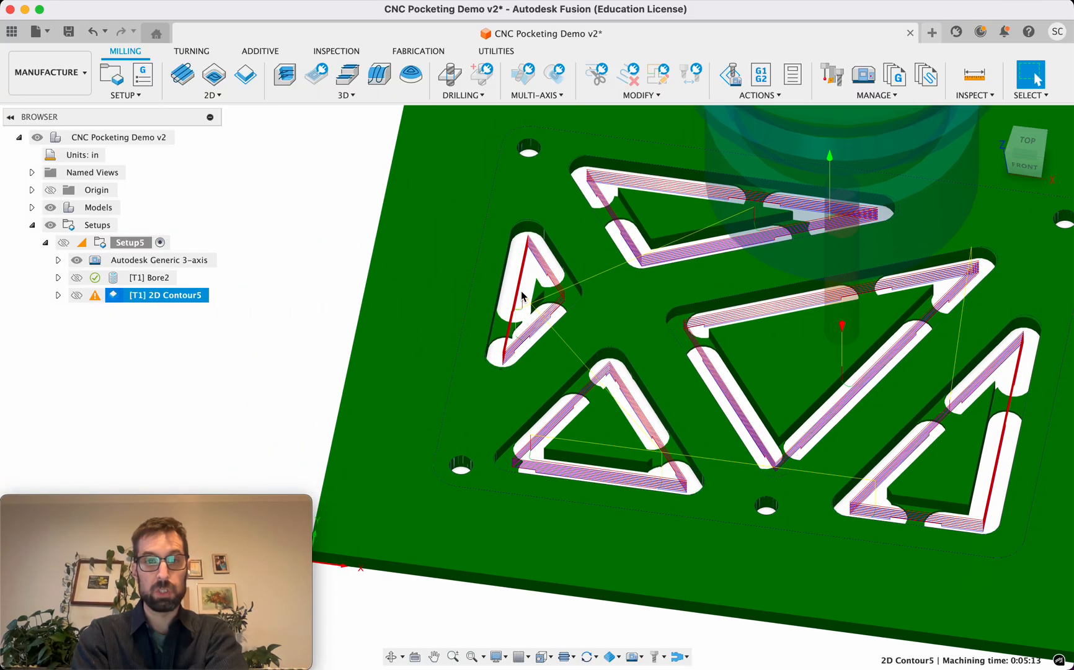
pyautogui.scroll(5, 523, 297)
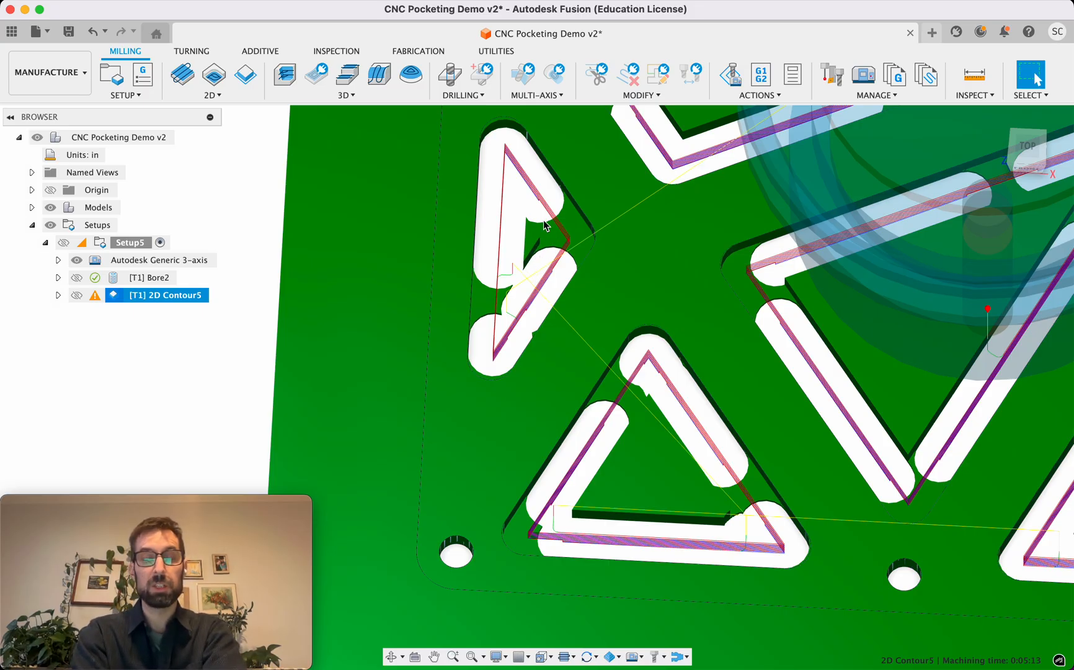
pyautogui.scroll(-3, 542, 242)
pyautogui.hscroll(3, 541, 242)
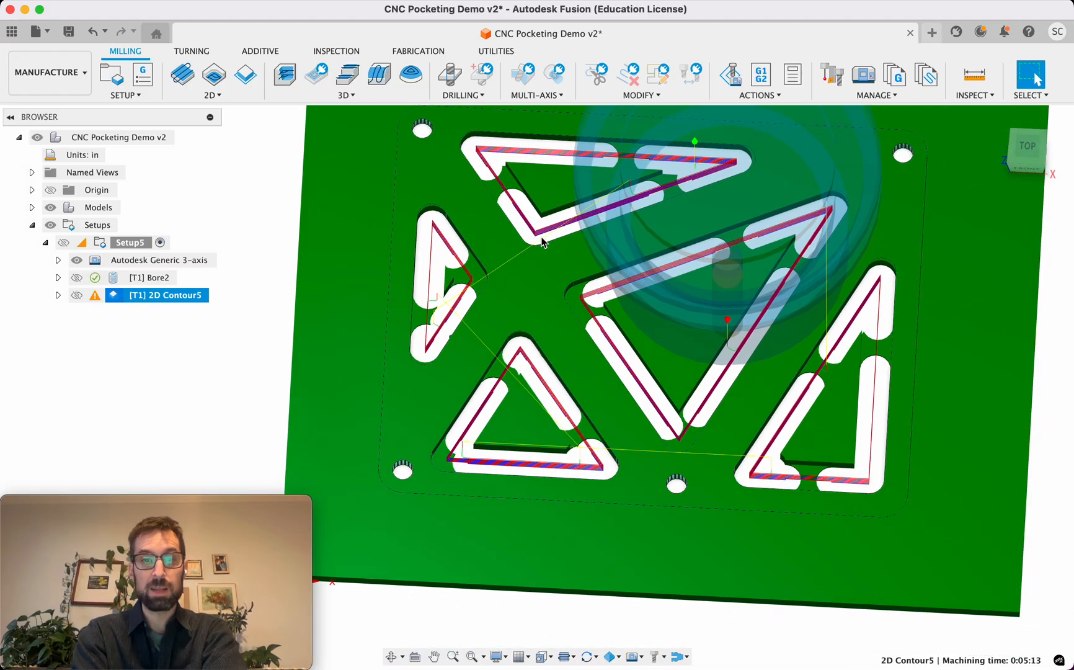
pyautogui.scroll(3, 563, 380)
pyautogui.hscroll(3, 563, 380)
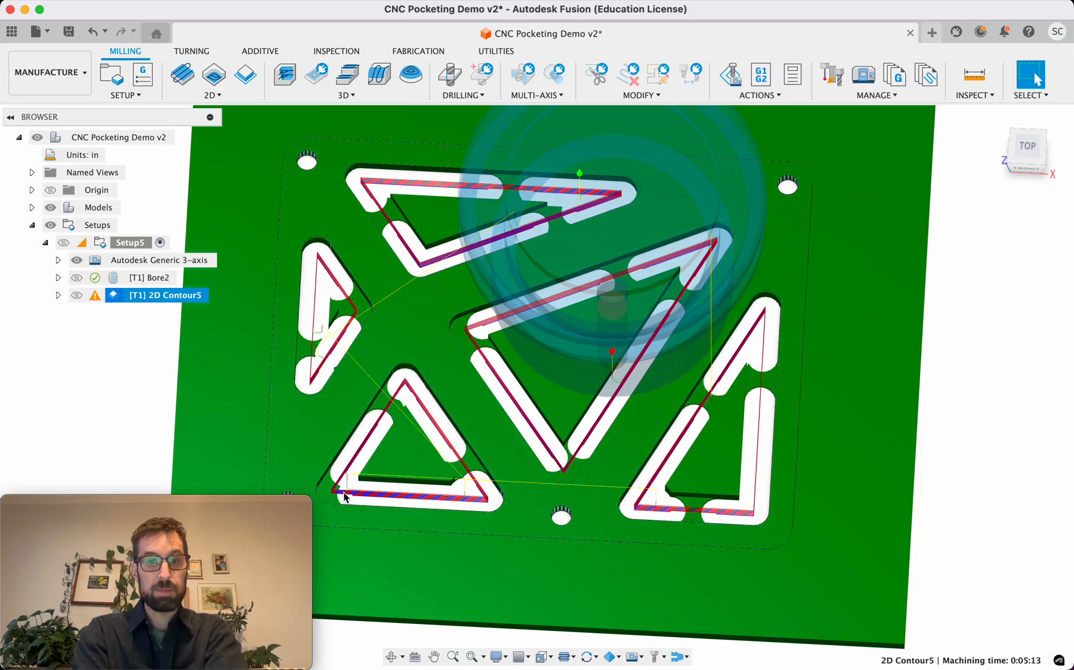
pyautogui.scroll(-1, 342, 494)
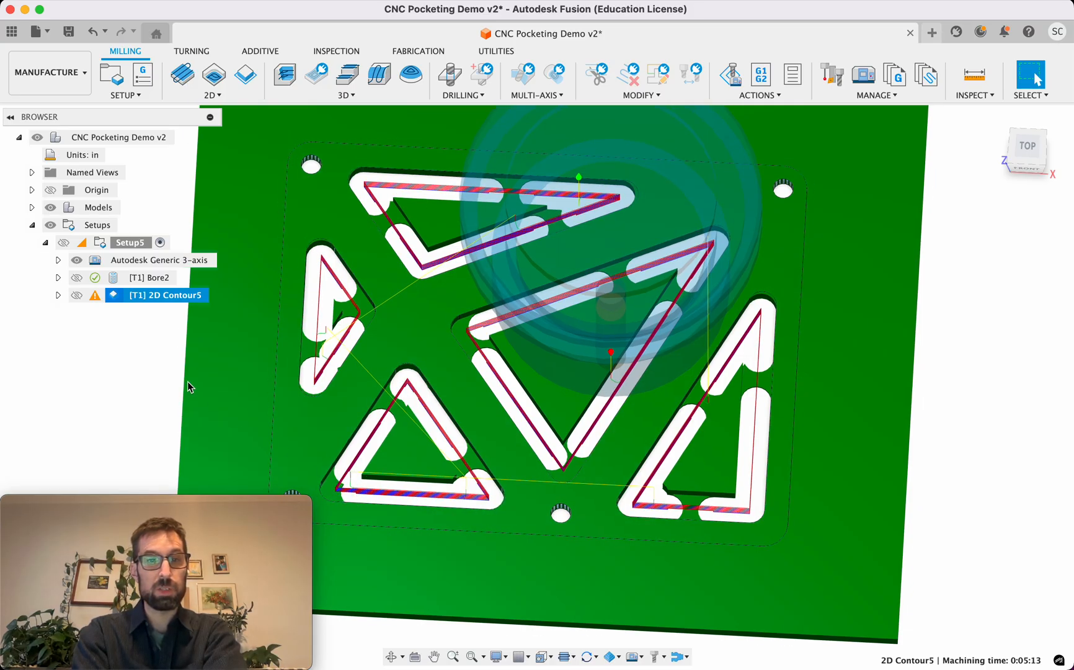
pyautogui.doubleClick(134, 296)
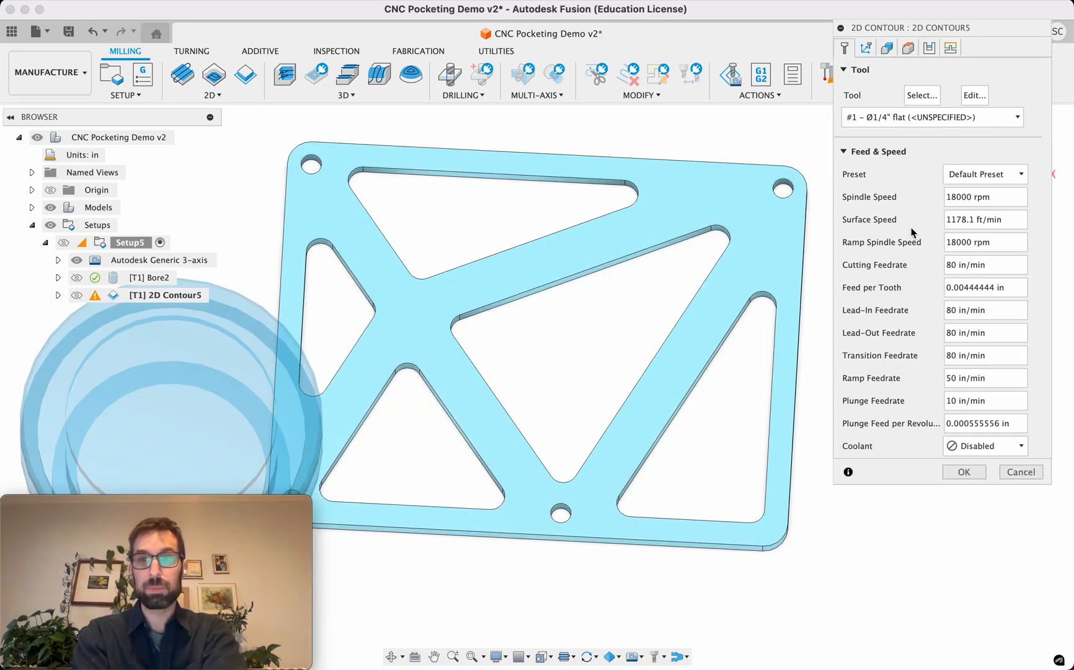
pyautogui.click(886, 50)
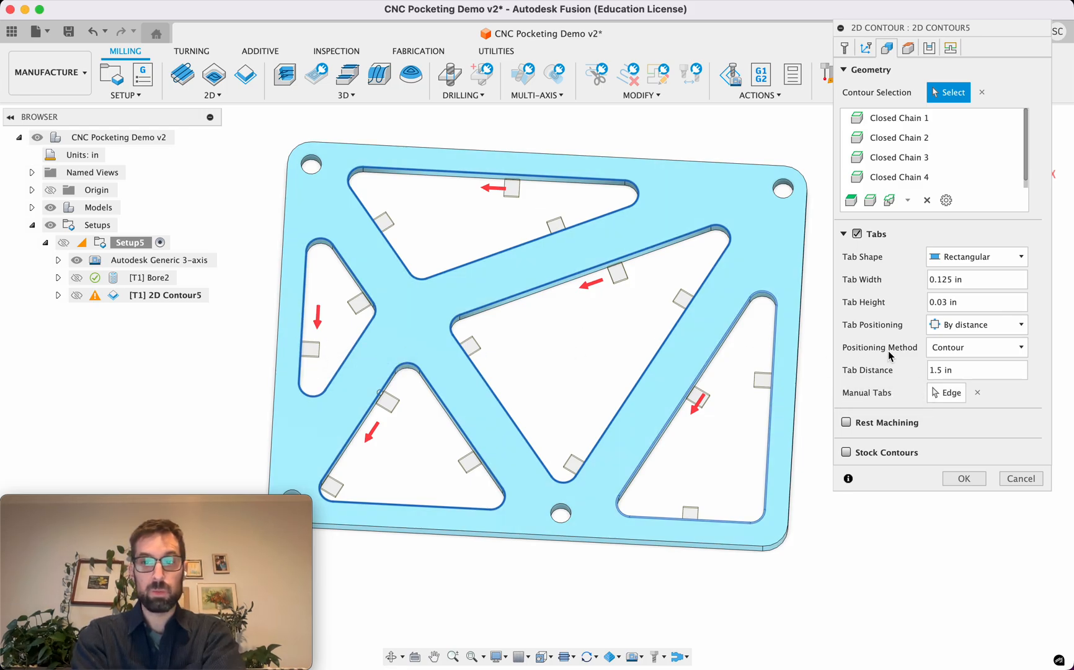
pyautogui.click(946, 395)
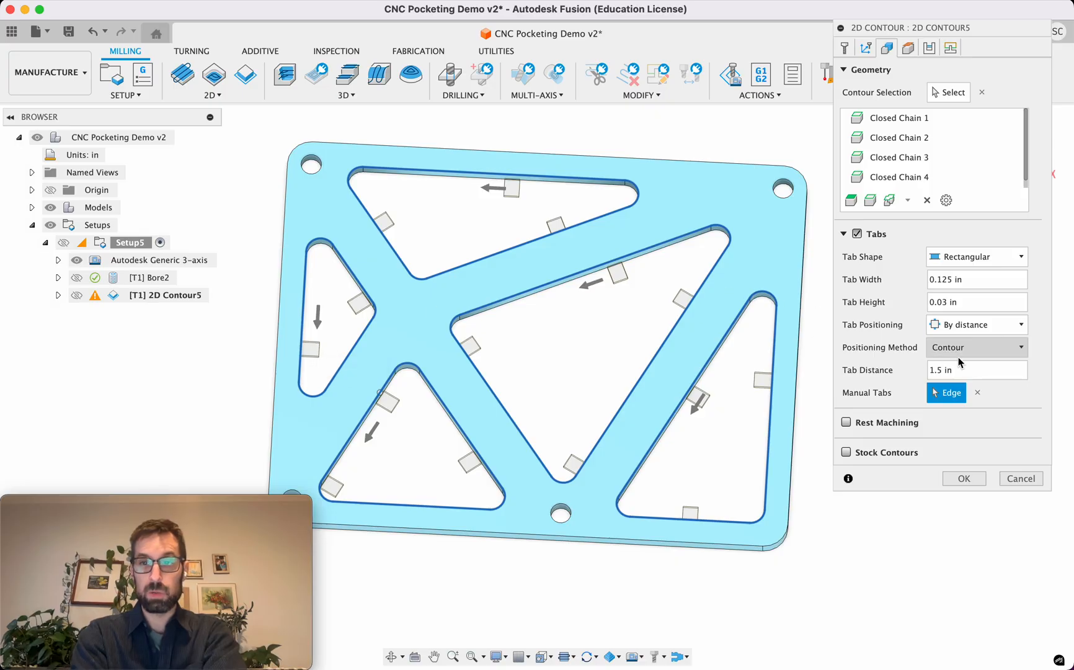
pyautogui.rightClick(309, 351)
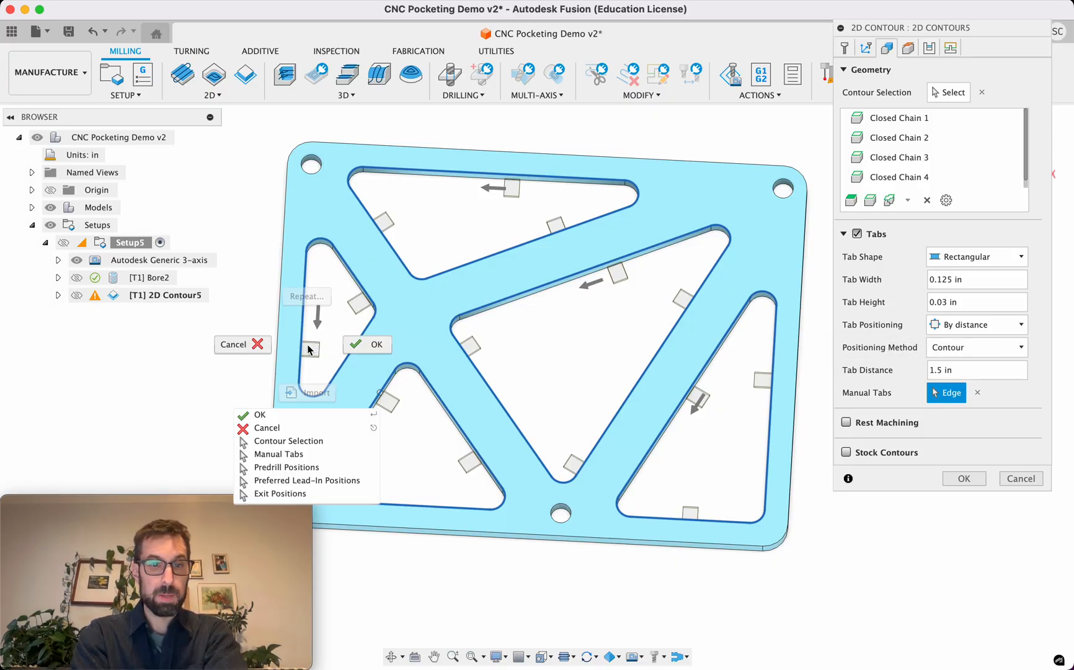
pyautogui.click(297, 447)
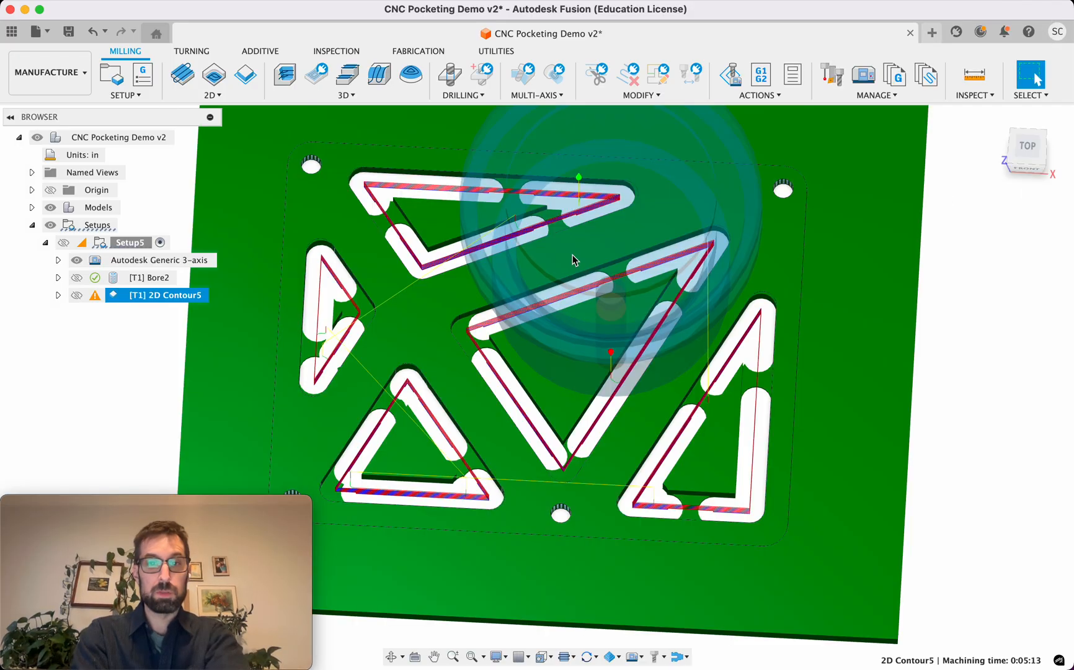
# - Reopen the 2D contour operation's geometry settings and set the tab distance to 2 in
pyautogui.doubleClick(114, 296)
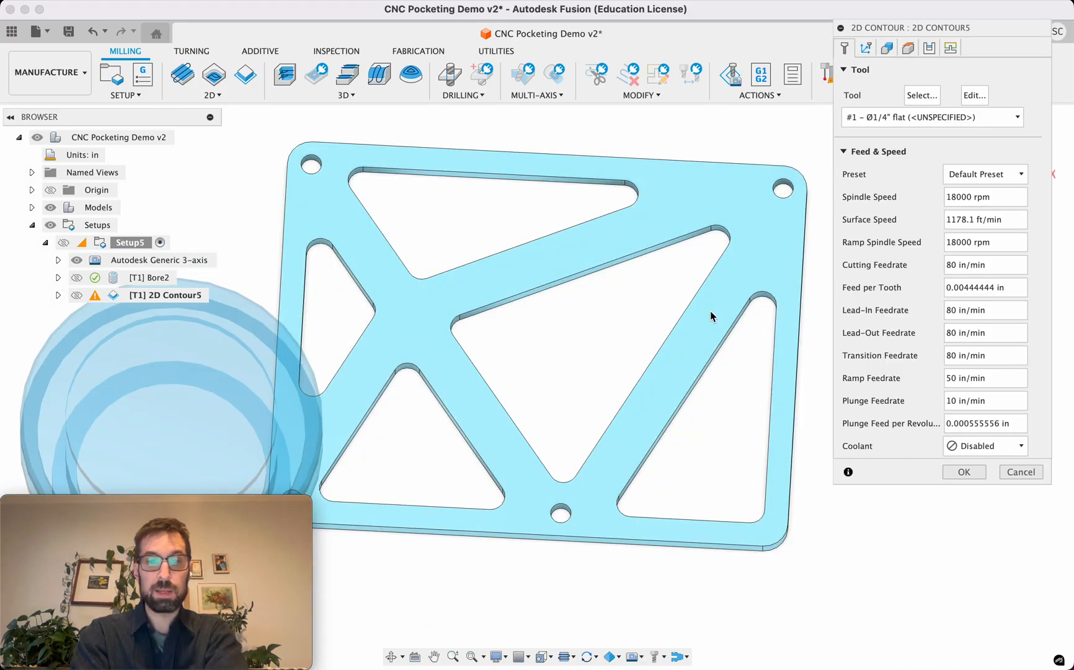
pyautogui.click(887, 48)
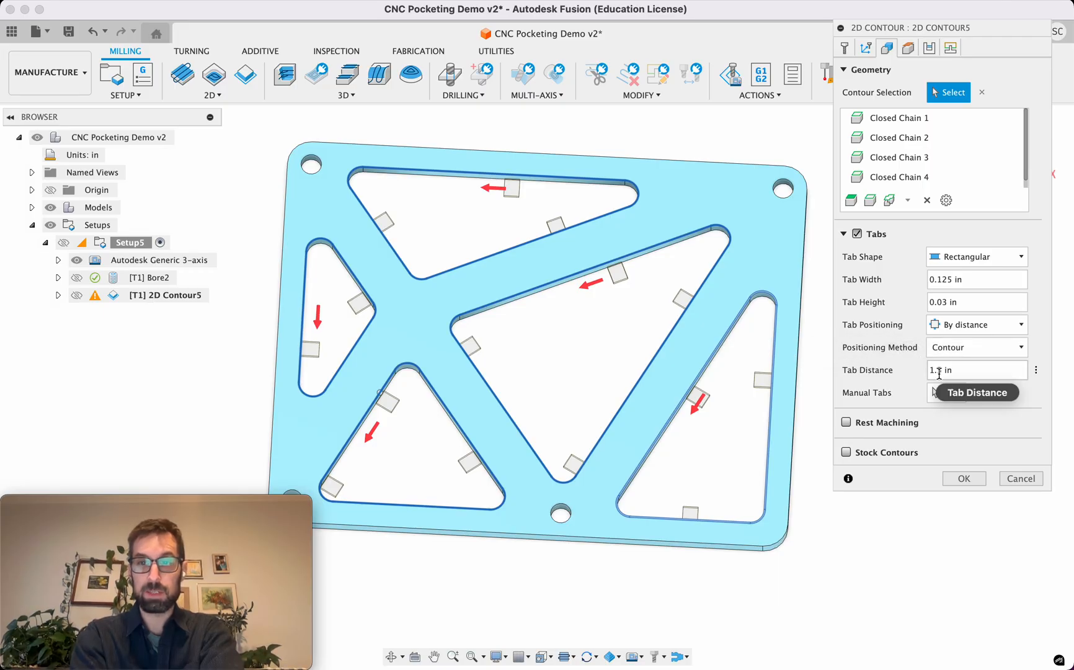
pyautogui.moveTo(942, 369); pyautogui.dragTo(919, 378)
pyautogui.write('2')
pyautogui.press('Tab')
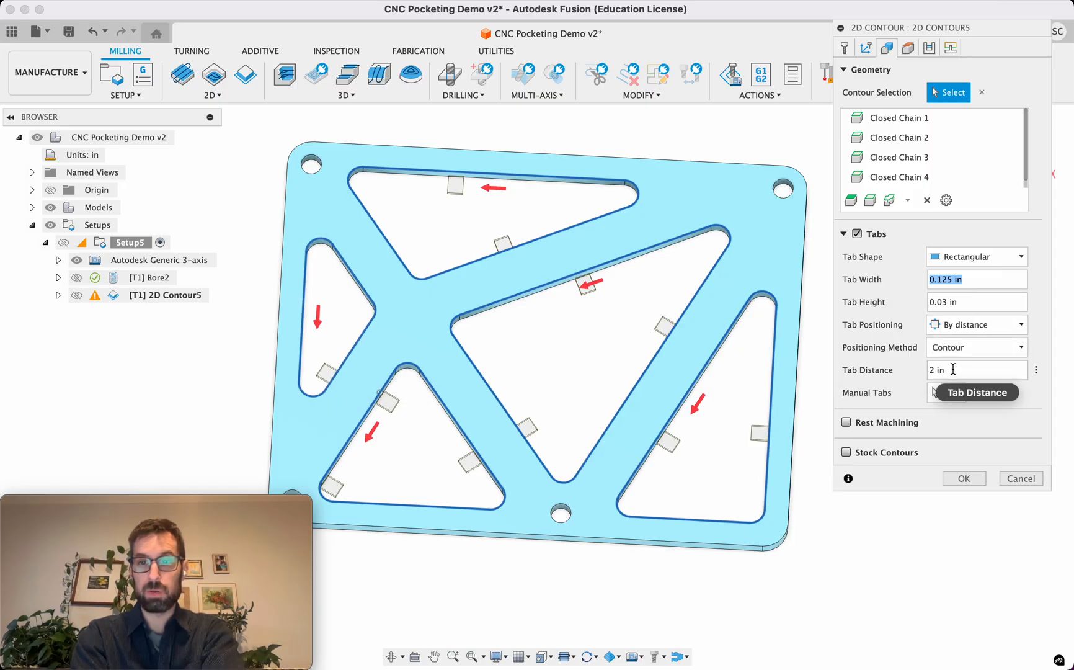
# - Keep tab positioning by distance and add a manual tab on the long outer edge of the smallest triangular pocket
pyautogui.click(968, 324)
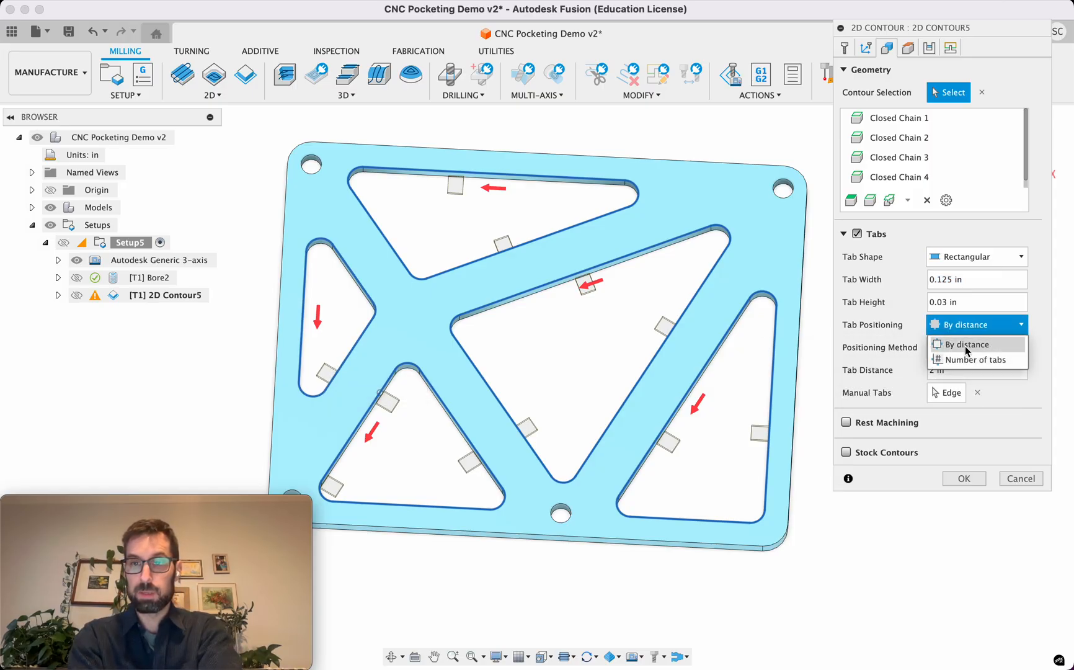
pyautogui.click(961, 329)
pyautogui.click(950, 394)
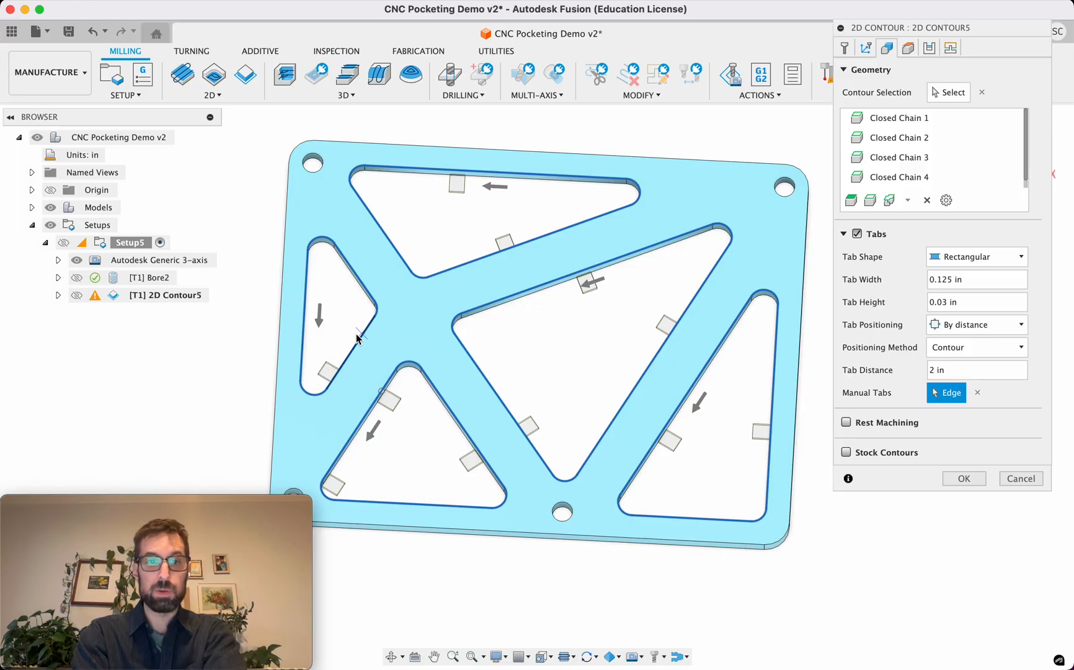
pyautogui.click(303, 320)
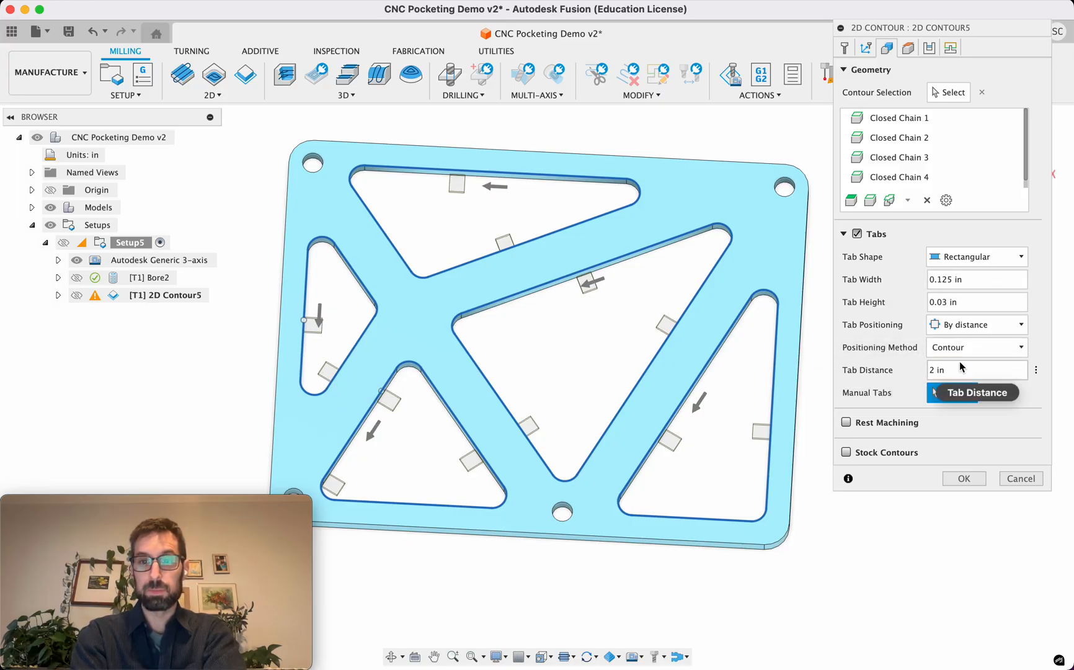
# - Set the contour's tab distance to 10 in
pyautogui.scroll(-3, 416, 292)
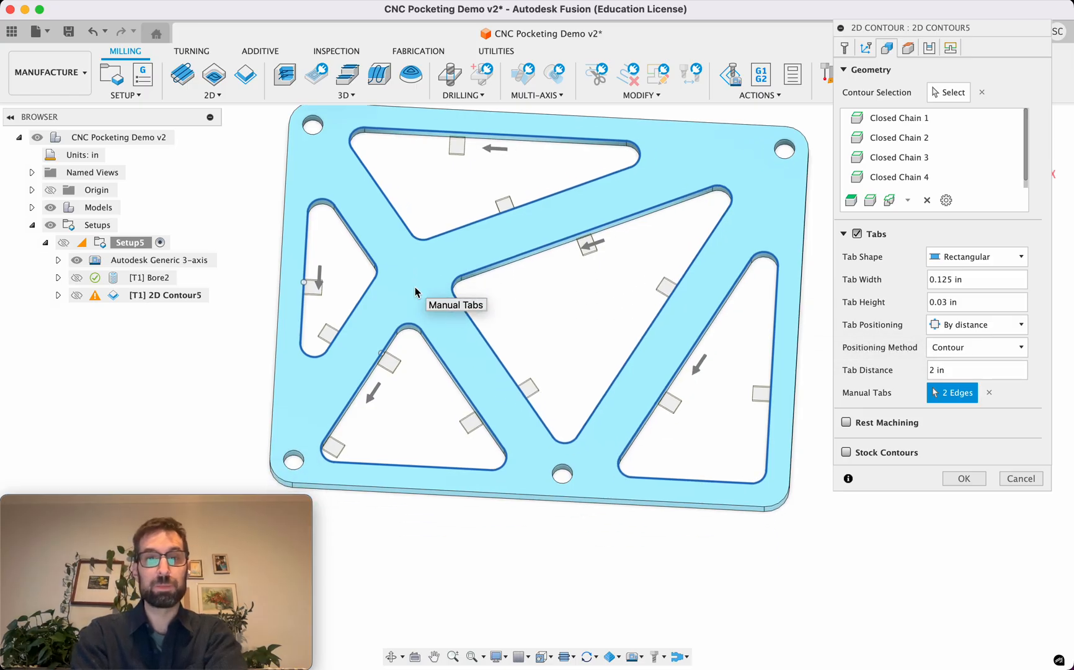
pyautogui.keyDown('shift'); pyautogui.scroll(-3, 415, 292); pyautogui.keyUp('shift')
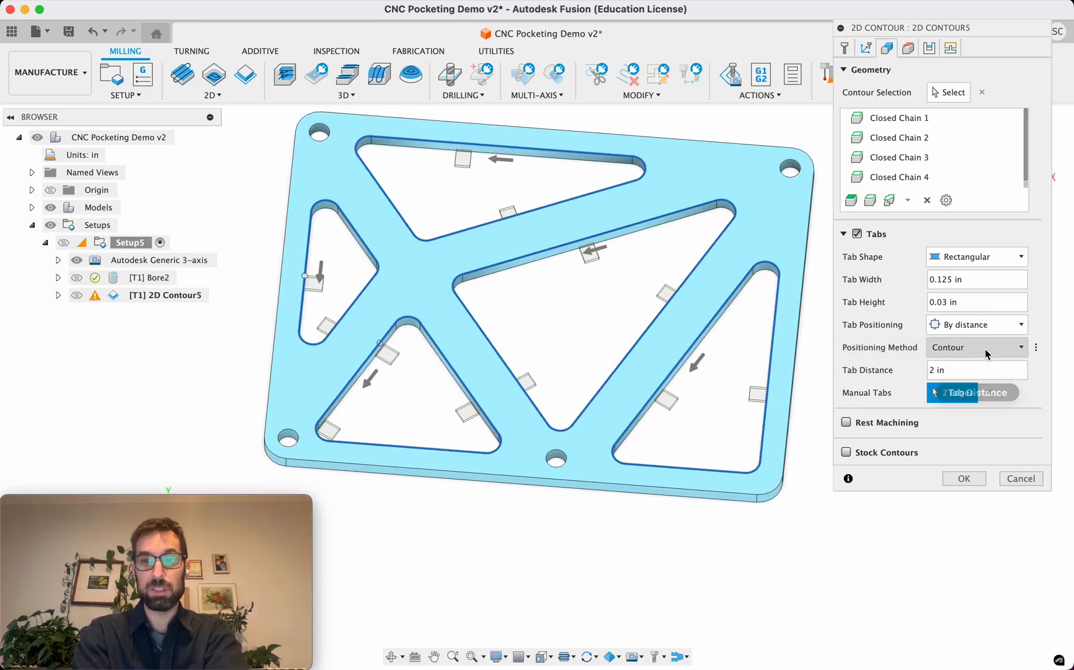
pyautogui.doubleClick(932, 370)
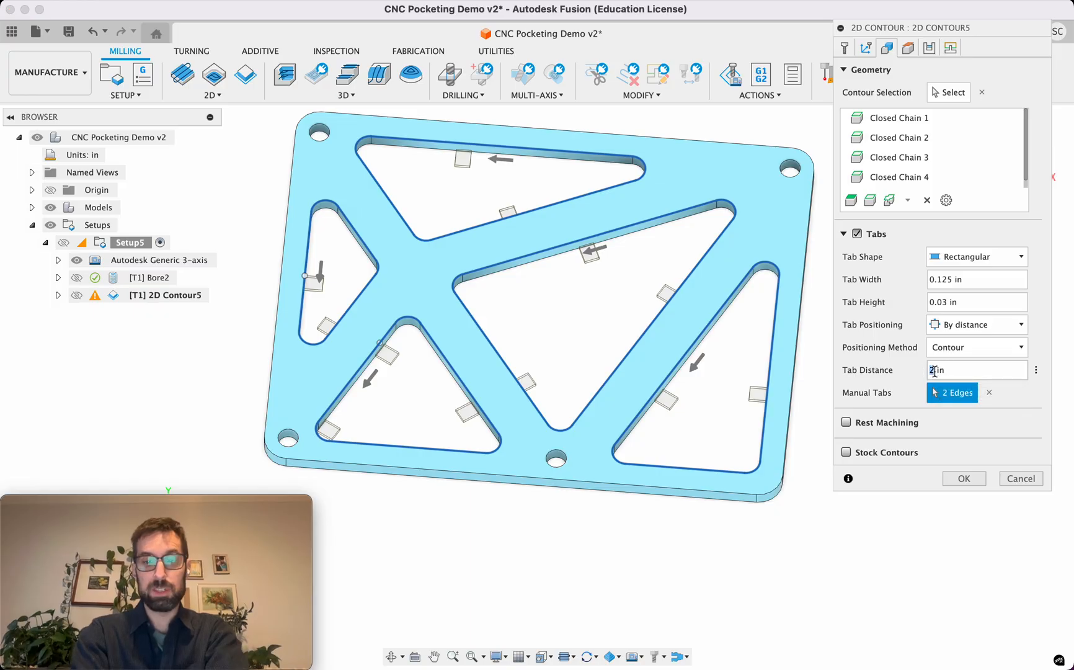
pyautogui.write('10')
pyautogui.press('Tab')
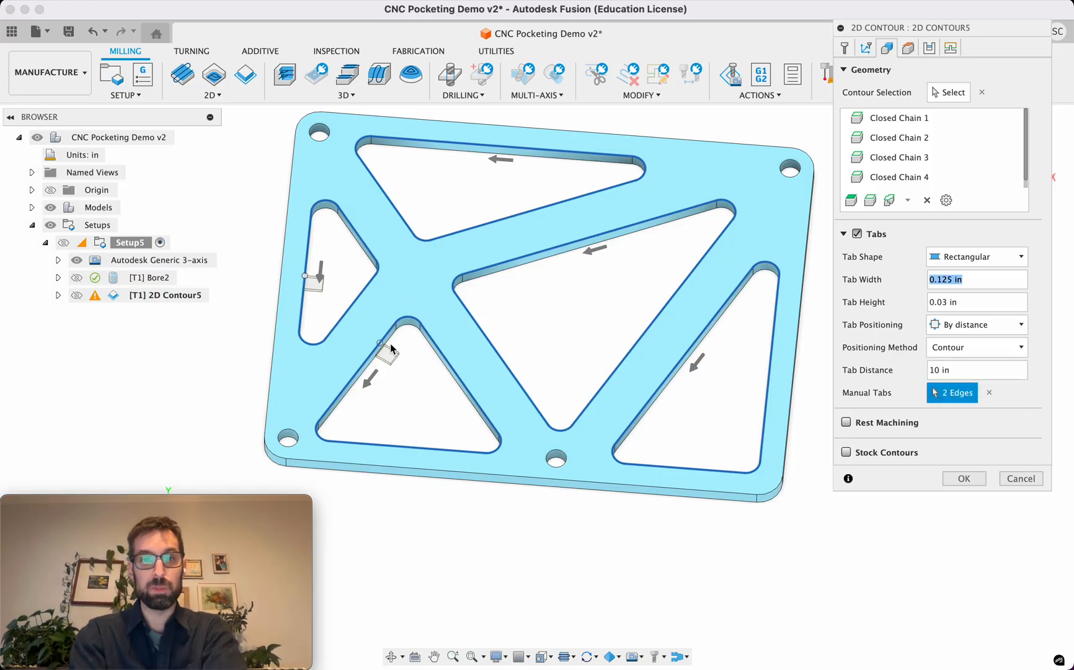
# - Set the contour's tab distance to 20 in
pyautogui.doubleClick(955, 370)
pyautogui.write('2')
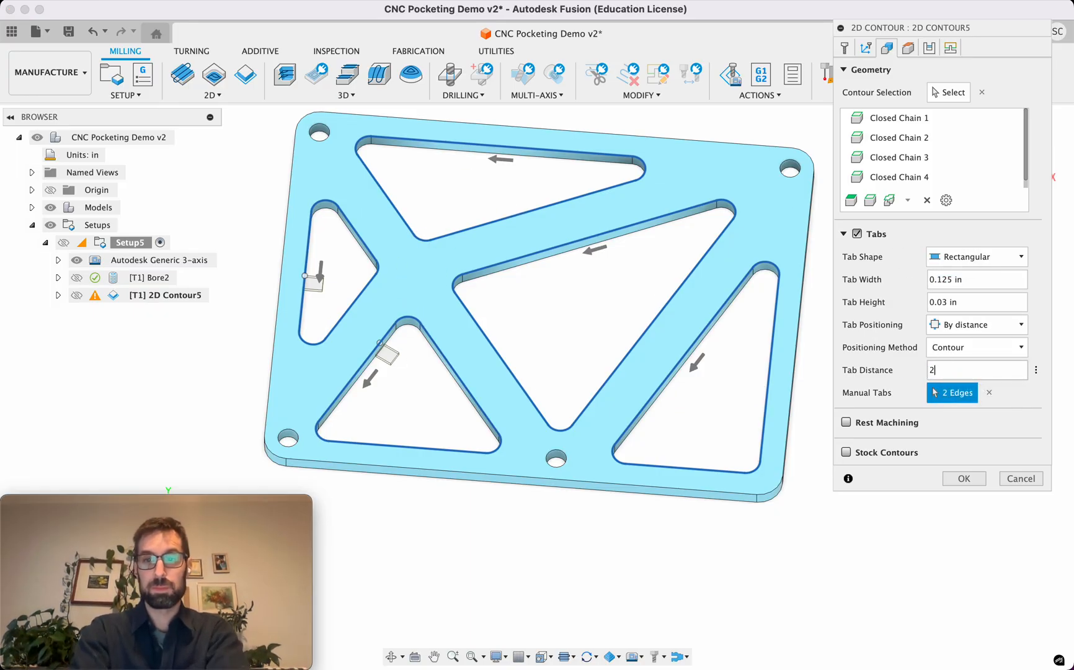
pyautogui.write('0')
pyautogui.press('Tab')
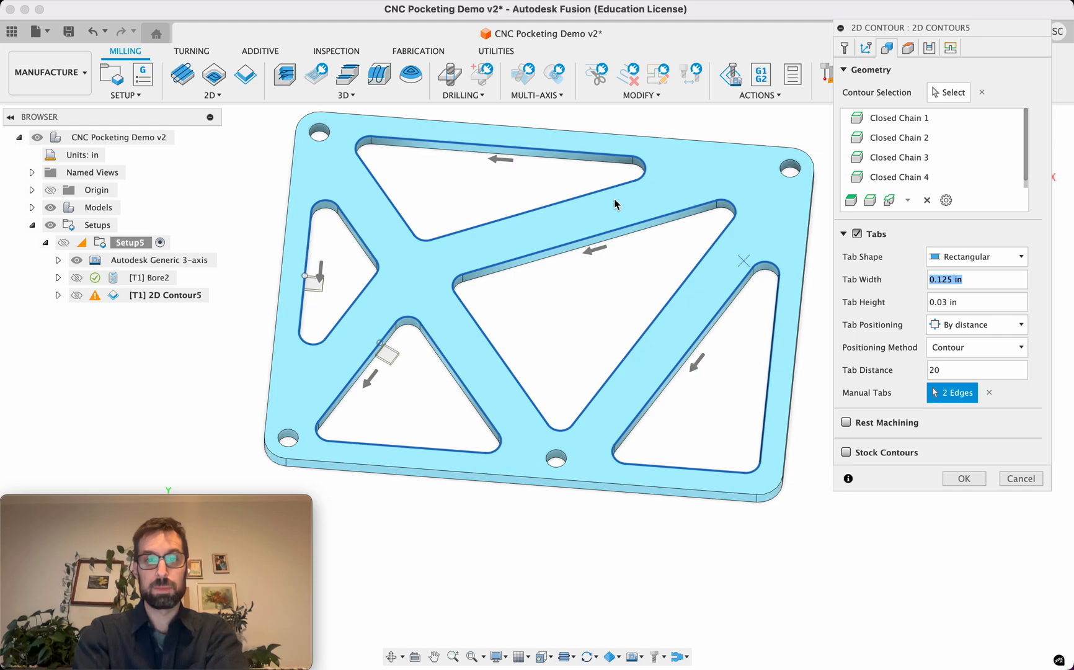
# - Add a manual tab on each of the three sides of the upper triangular pocket and the large central pocket
pyautogui.click(462, 144)
pyautogui.click(506, 215)
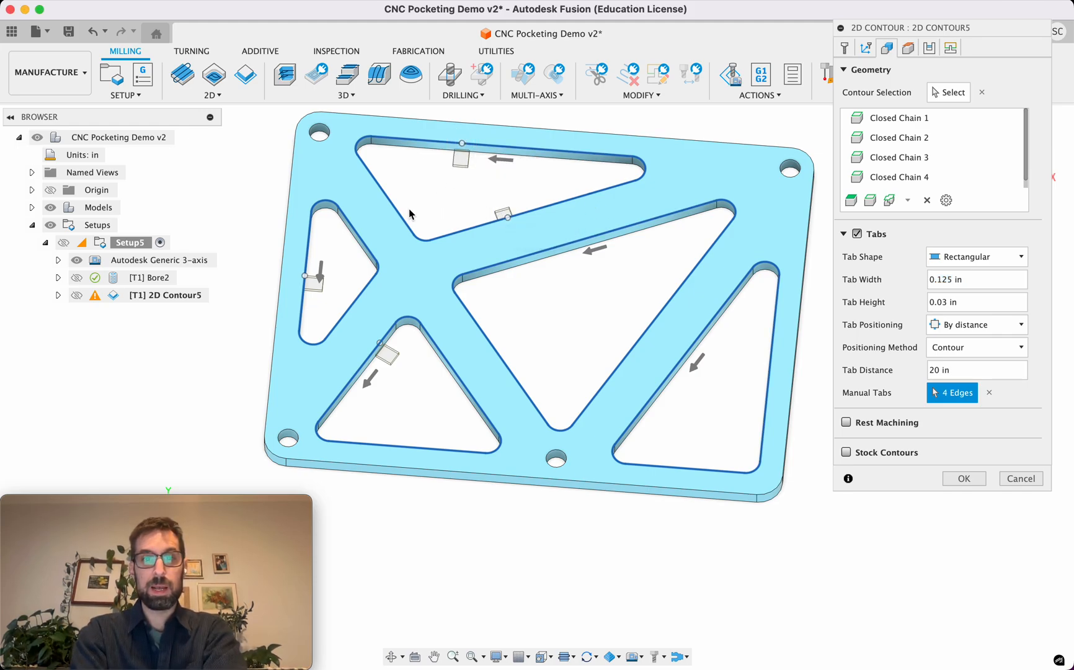
pyautogui.click(388, 197)
pyautogui.click(571, 242)
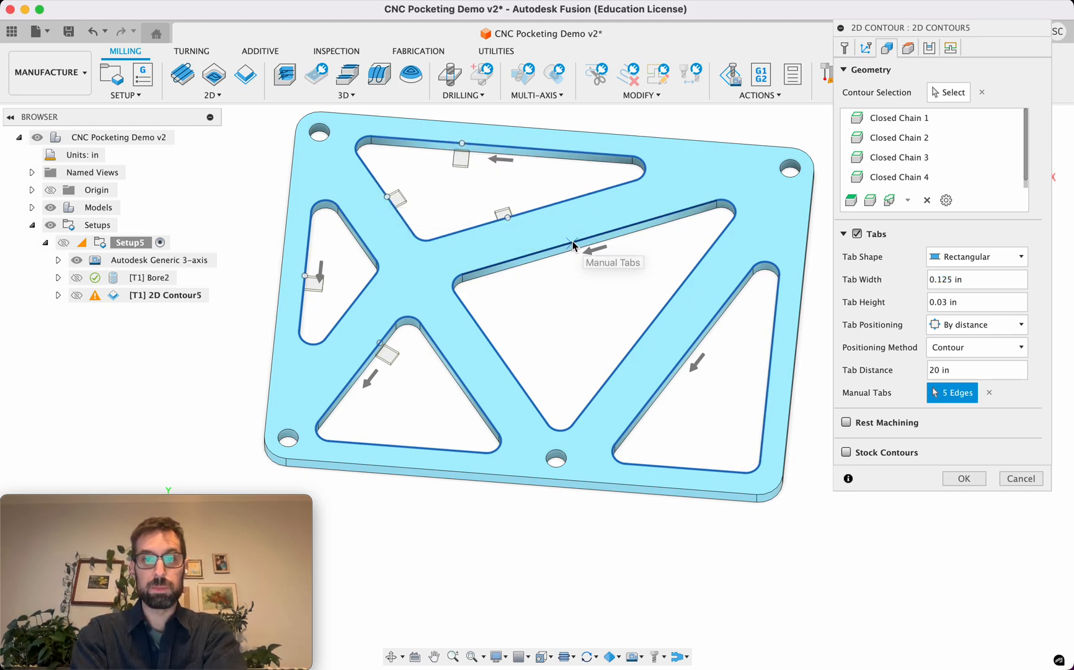
pyautogui.click(649, 324)
pyautogui.click(497, 352)
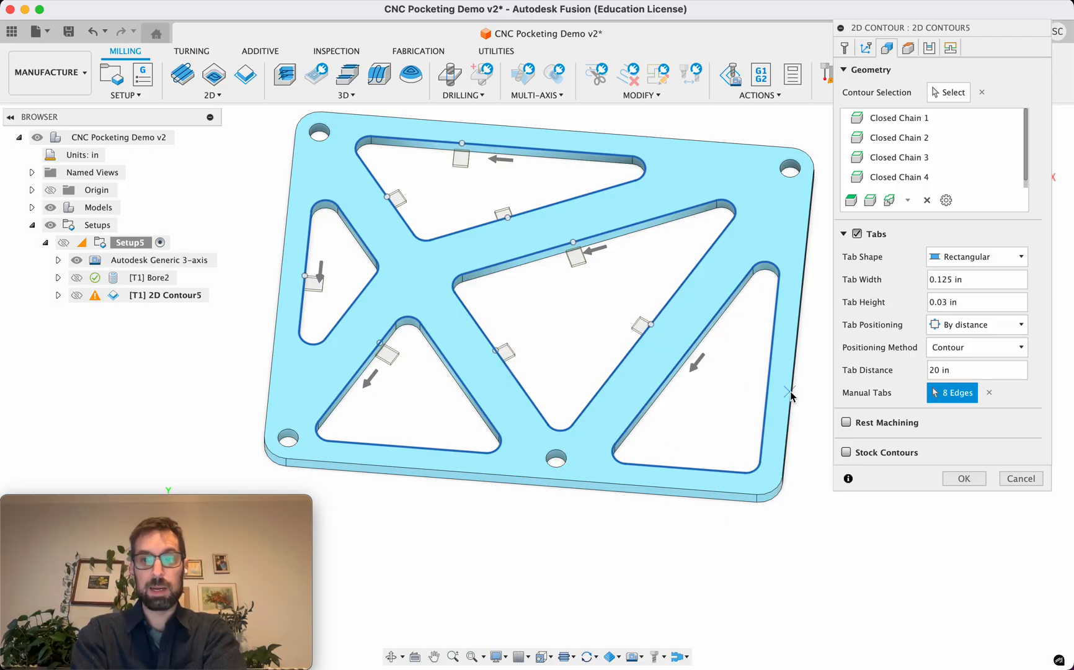
# - Add manual tabs on all three sides of the right-hand triangular pocket and on the lower edge of the lower-left pocket
pyautogui.click(769, 375)
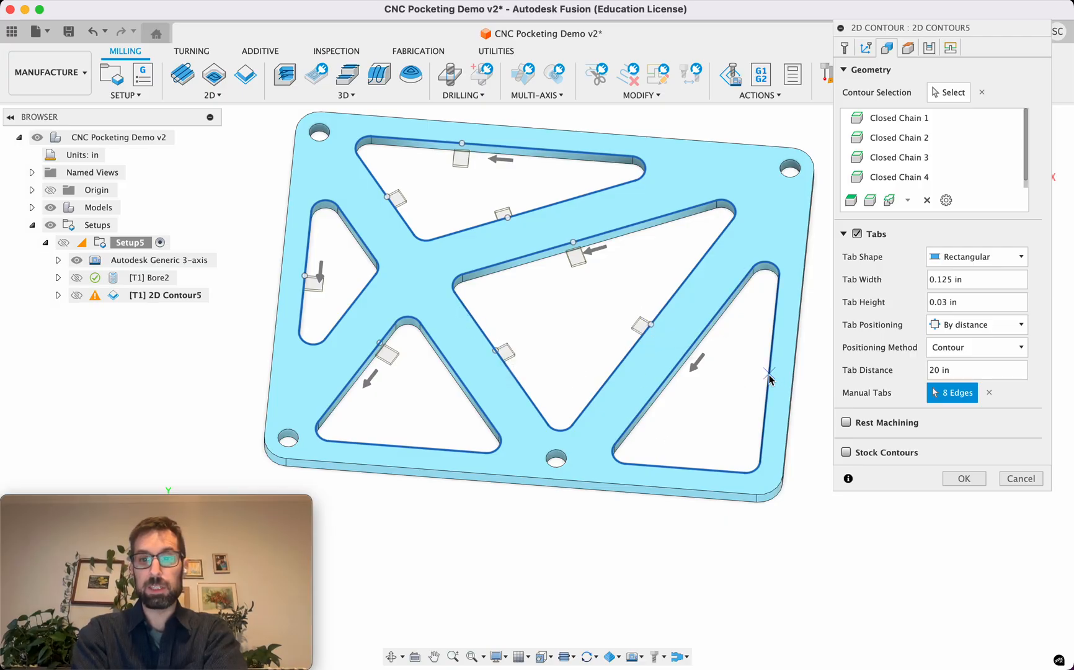
pyautogui.click(686, 356)
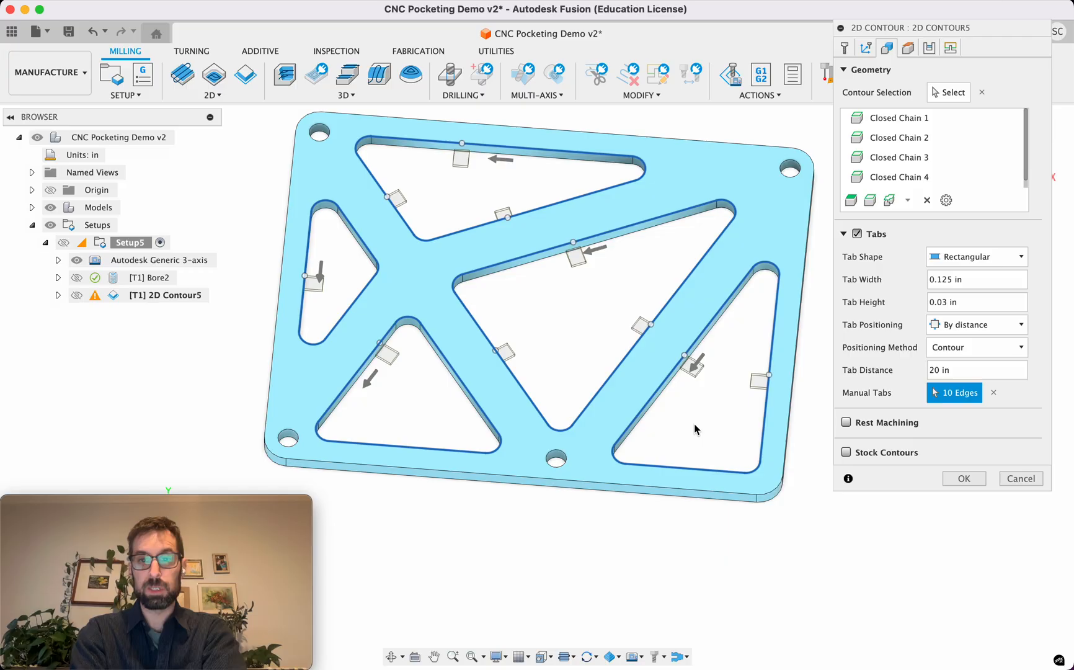
pyautogui.click(689, 469)
pyautogui.click(404, 446)
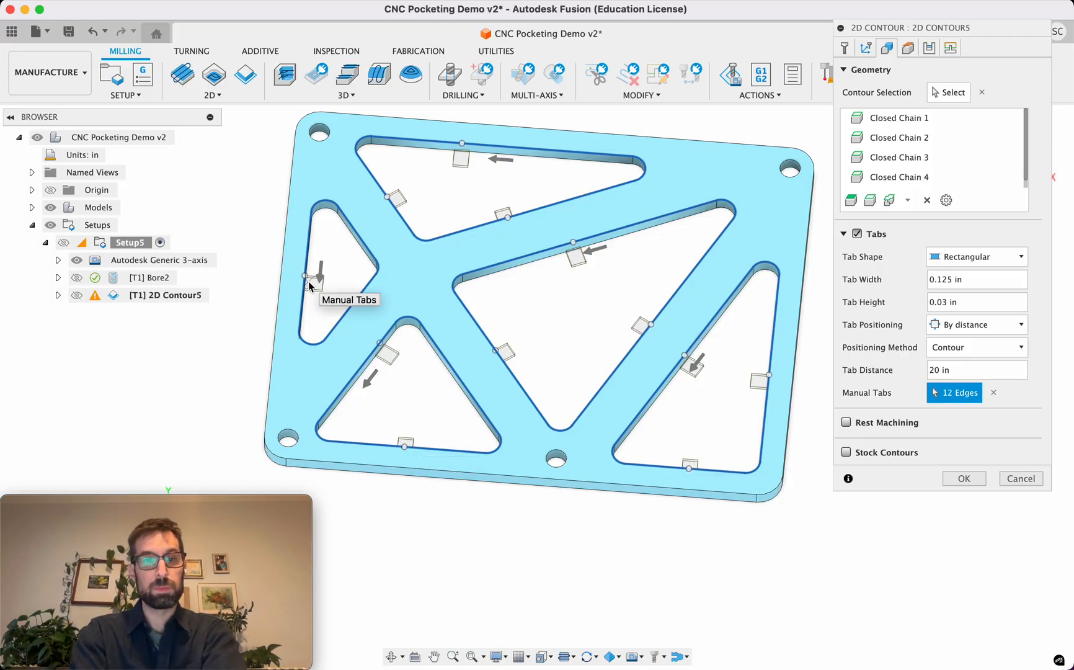
# - Add another manual tab on the smallest pocket's long outer edge and accept the contour settings
pyautogui.click(310, 277)
pyautogui.rightClick(317, 287)
pyautogui.press('Escape')
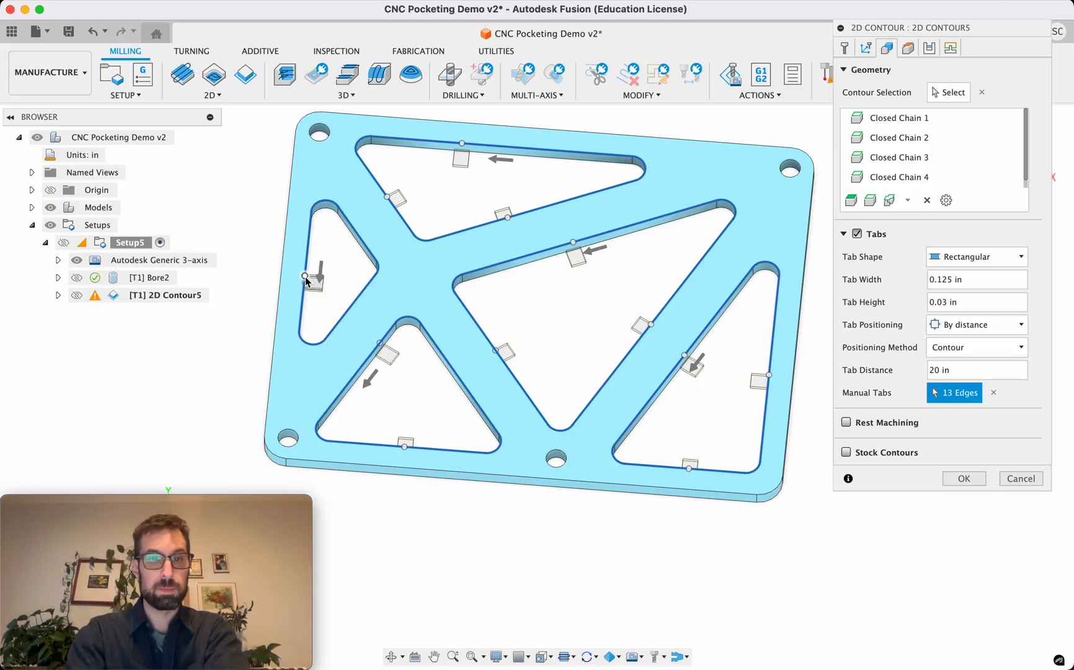
pyautogui.rightClick(306, 288)
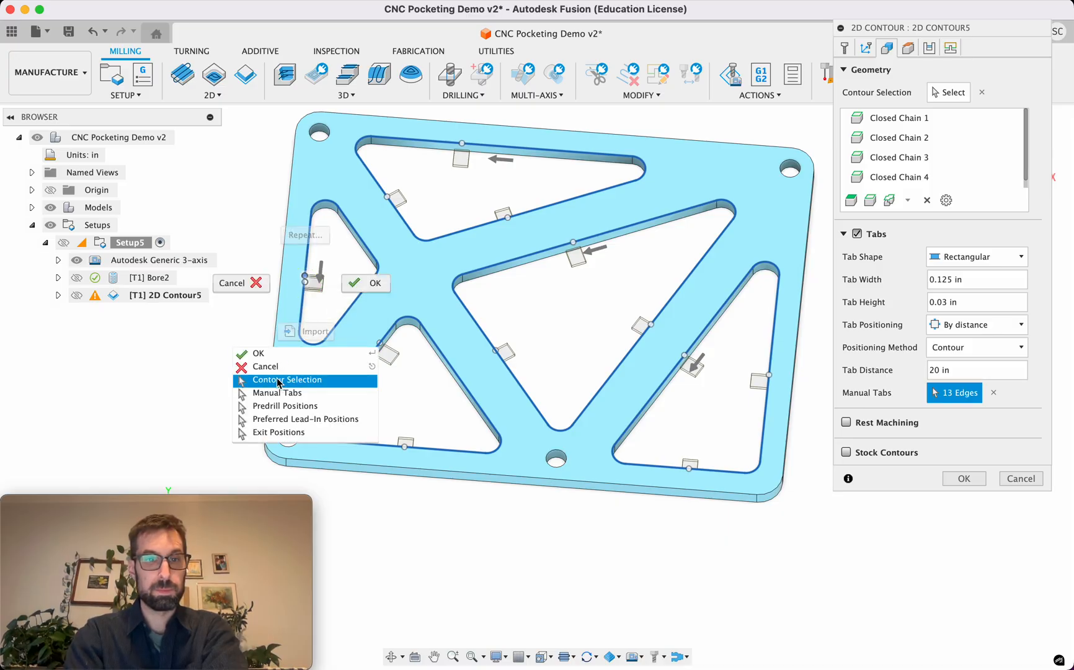
pyautogui.click(270, 359)
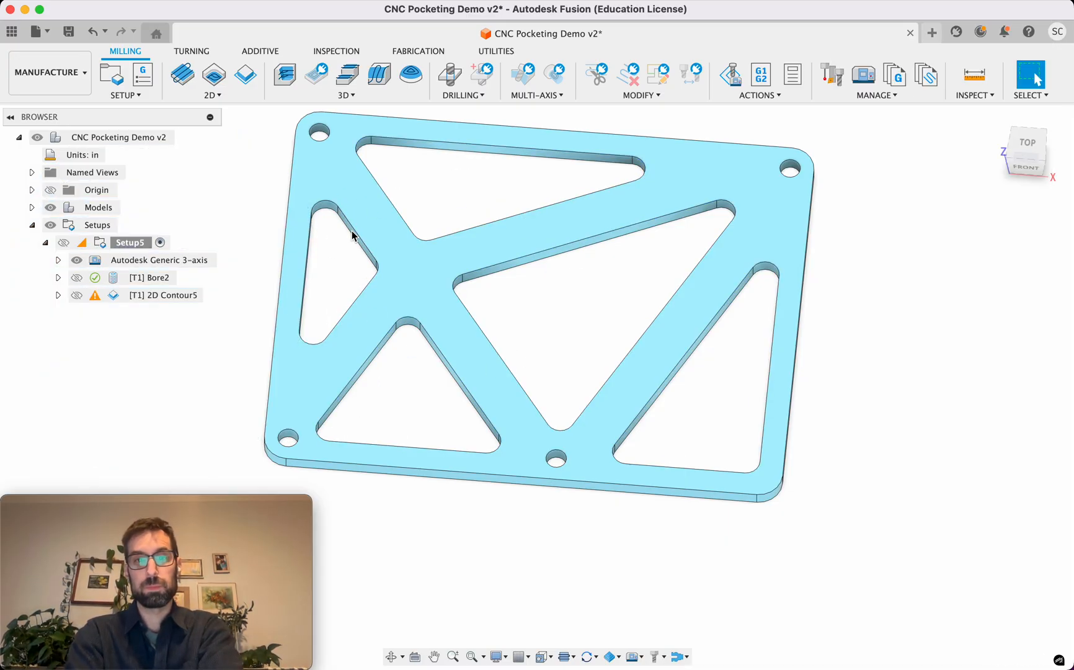
# - Reopen the 2D contour's geometry settings, then inspect the tab gaps along the pocket toolpath on the stock
pyautogui.click(131, 302)
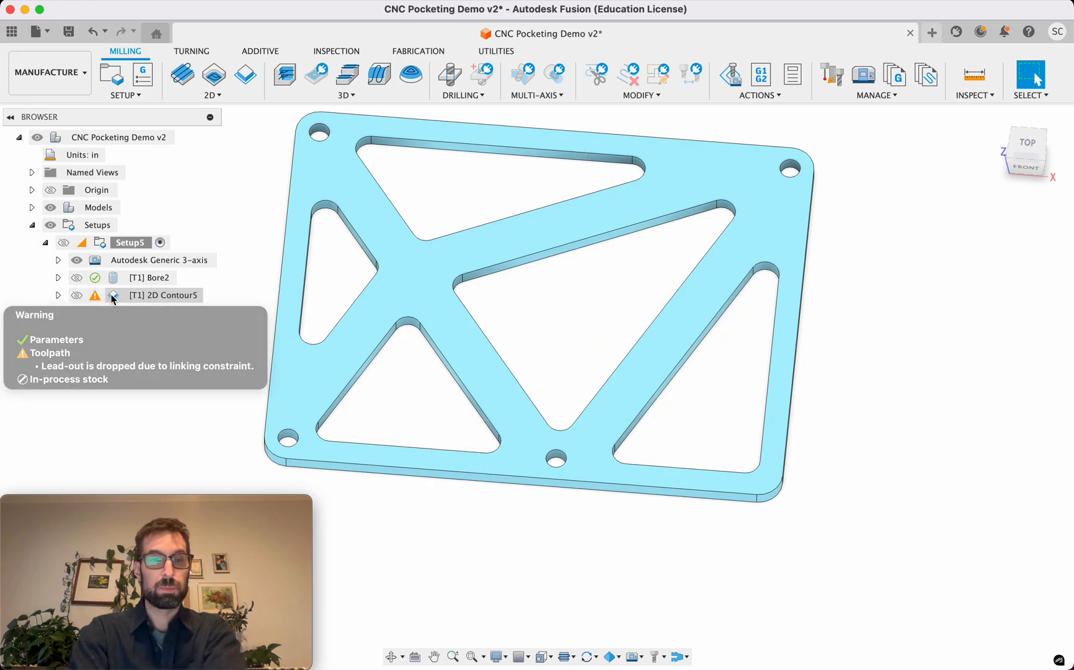
pyautogui.doubleClick(130, 301)
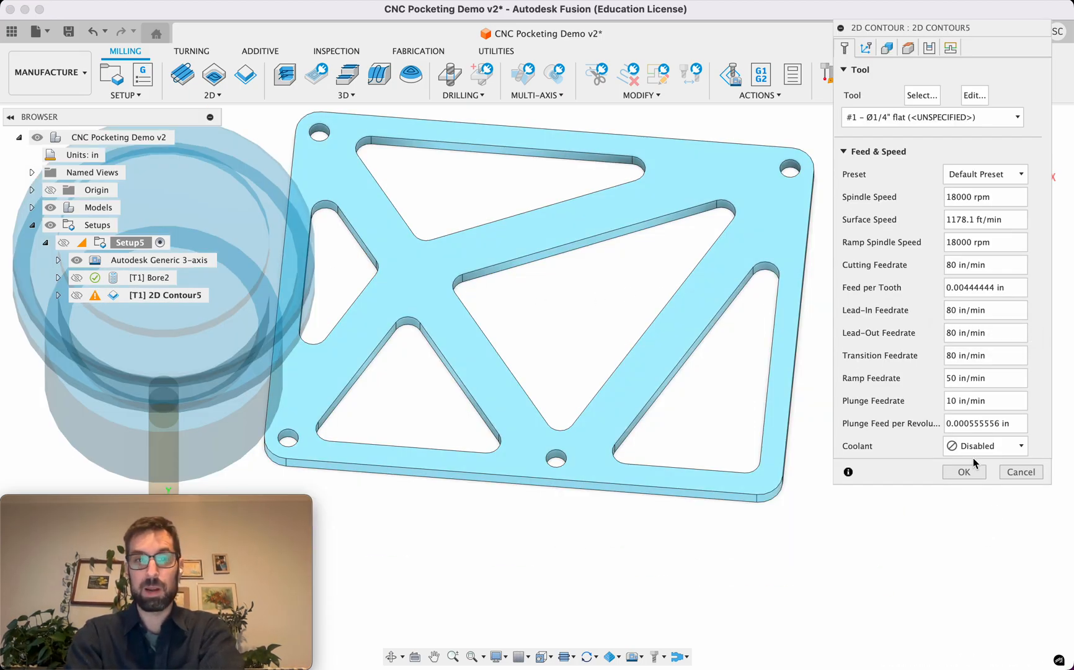
pyautogui.click(888, 47)
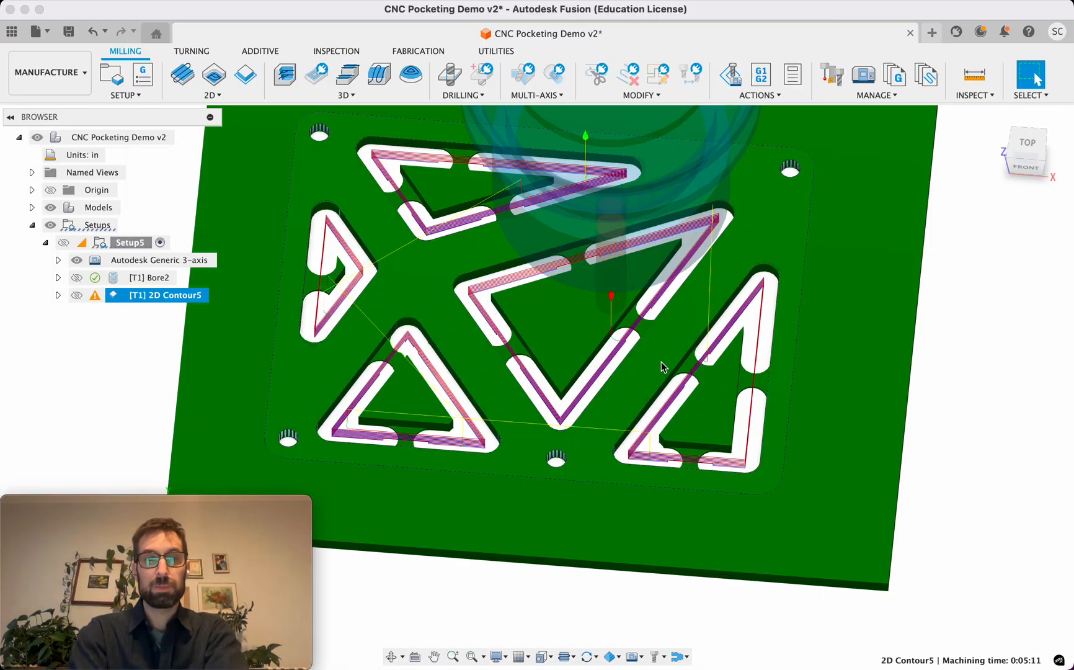
pyautogui.hscroll(-3, 661, 361)
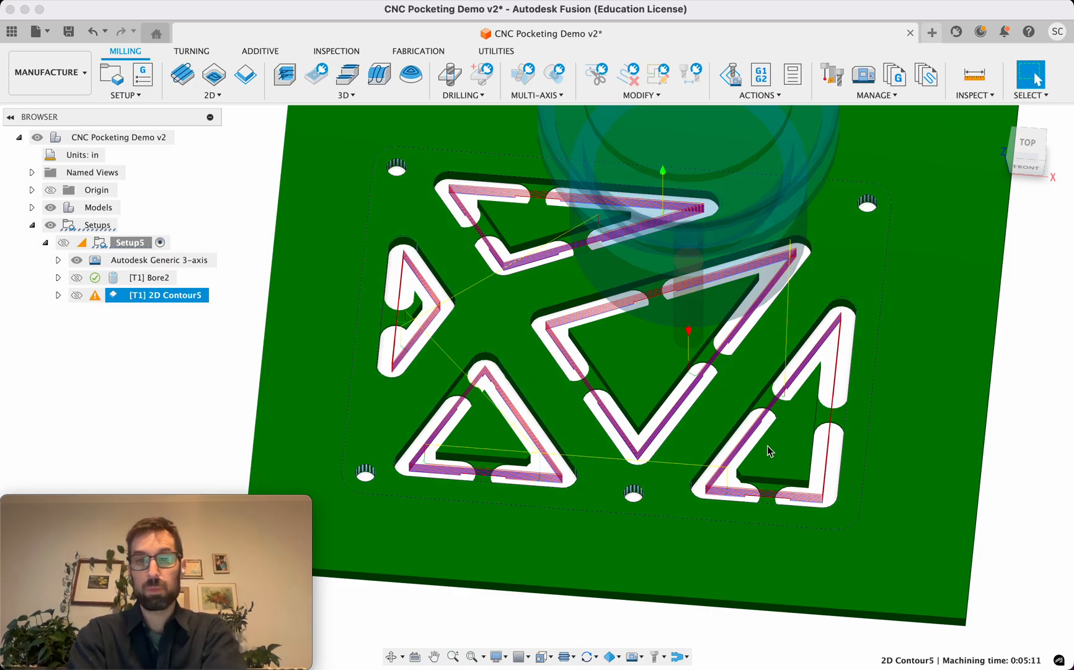
pyautogui.keyDown('shift'); pyautogui.scroll(-3, 623, 384); pyautogui.keyUp('shift')
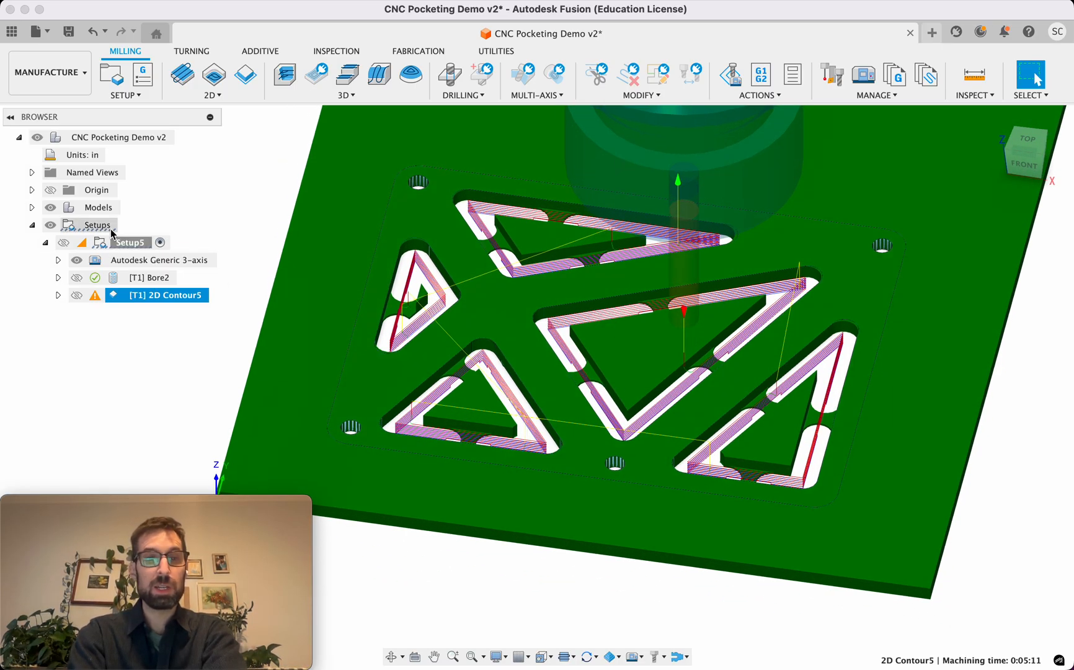
pyautogui.moveTo(90, 294)
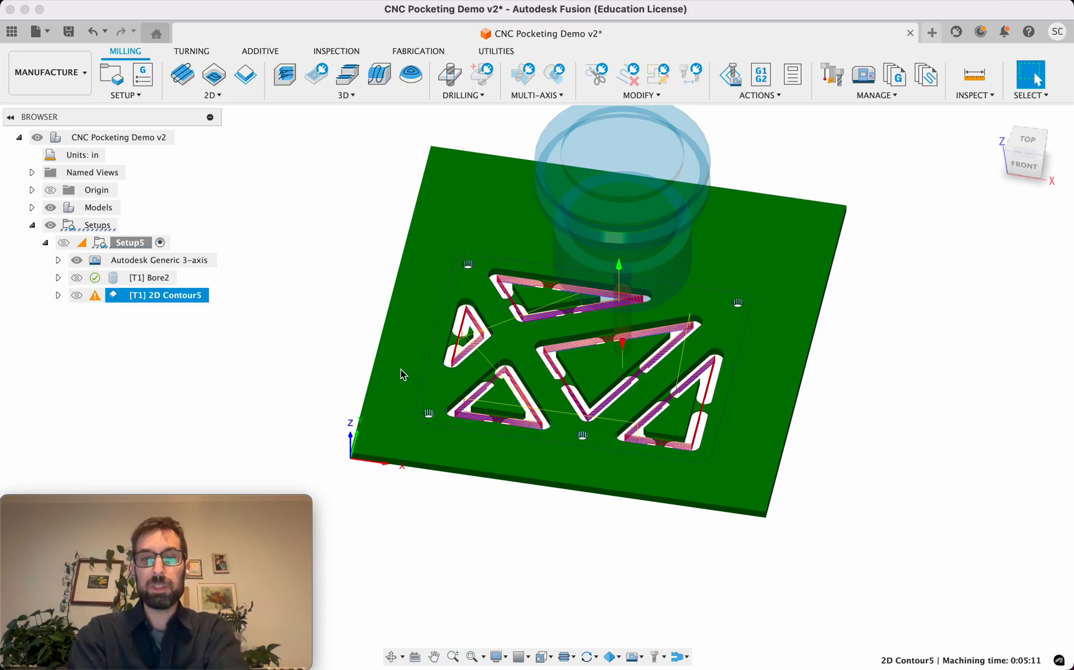
pyautogui.keyDown('shift'); pyautogui.moveTo(400, 369); pyautogui.dragTo(428, 361, button='middle'); pyautogui.keyUp('shift')
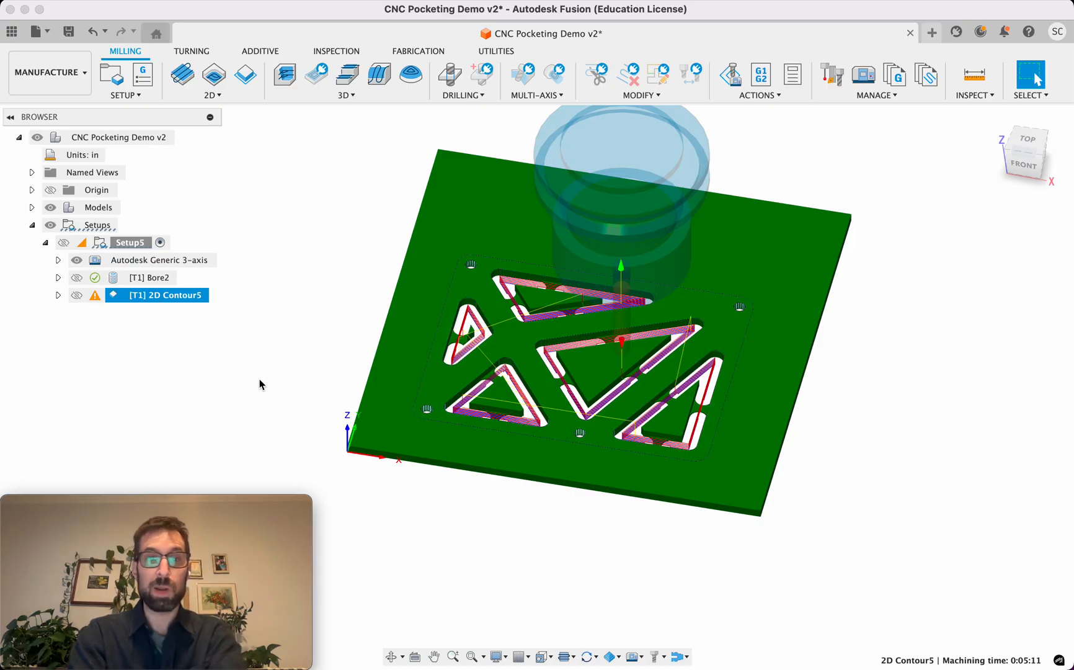
# - Duplicate the pocket 2D contour operation and open the copy's geometry settings
pyautogui.rightClick(115, 300)
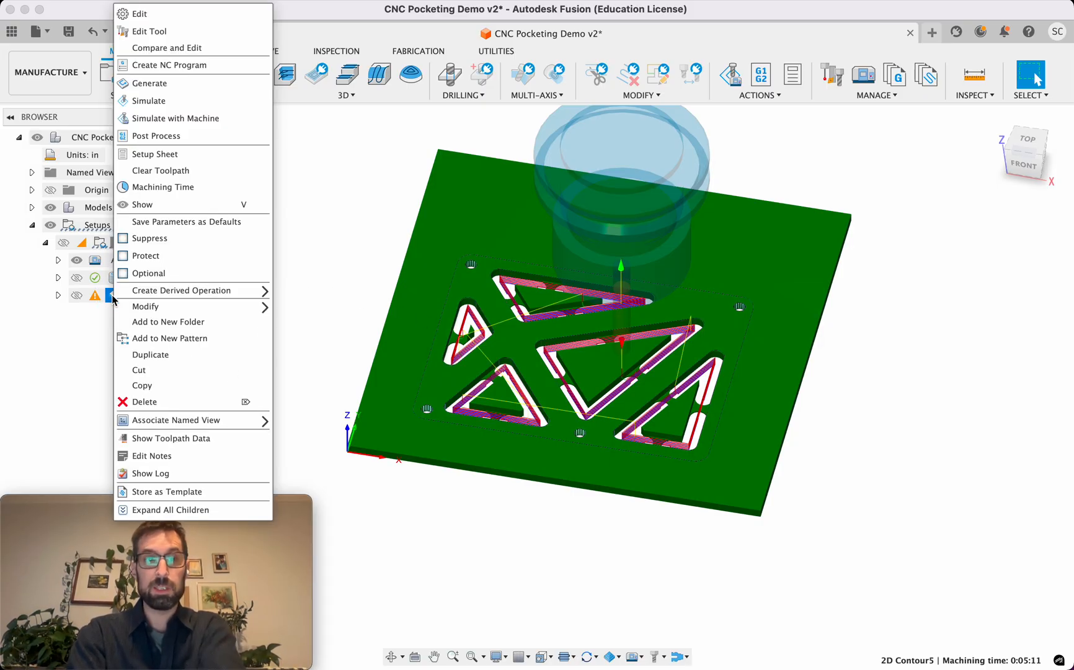
pyautogui.click(147, 355)
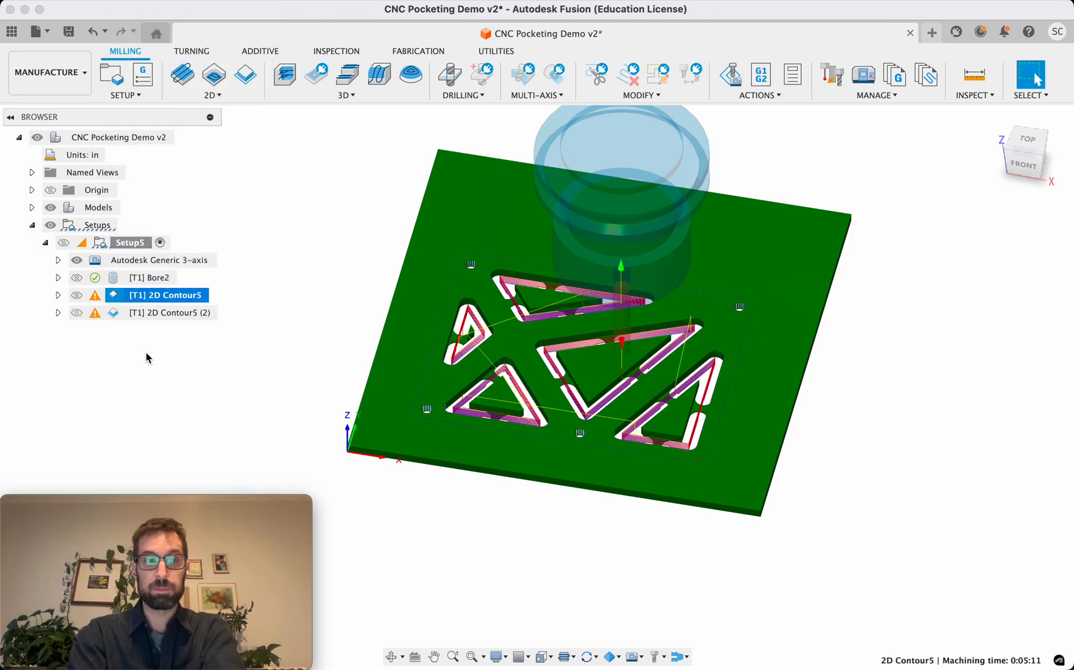
pyautogui.click(142, 317)
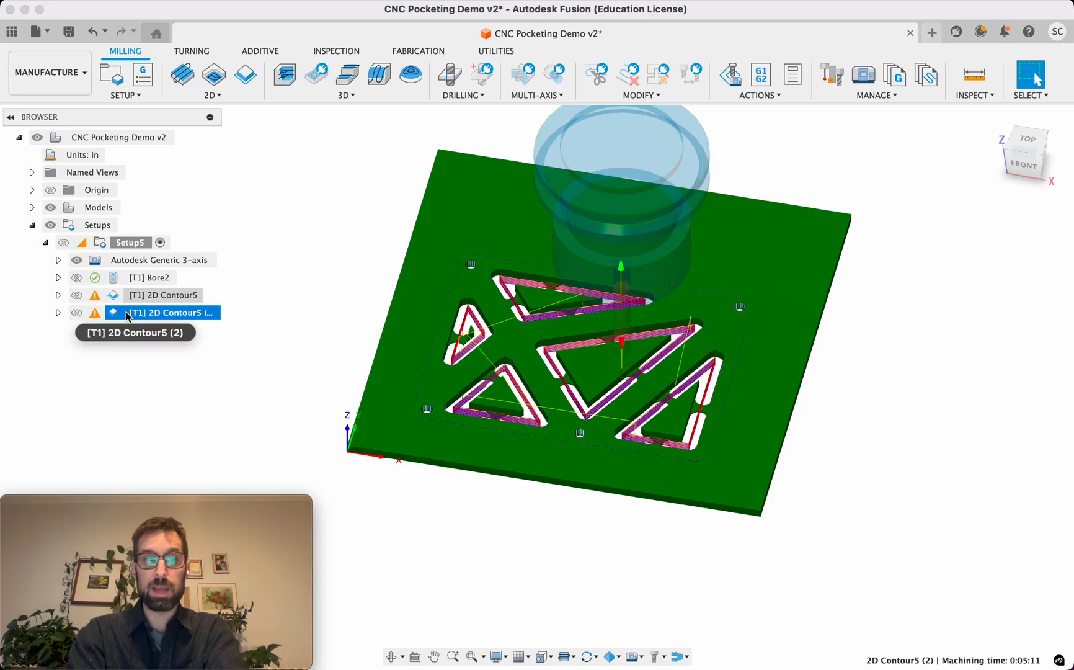
pyautogui.doubleClick(128, 316)
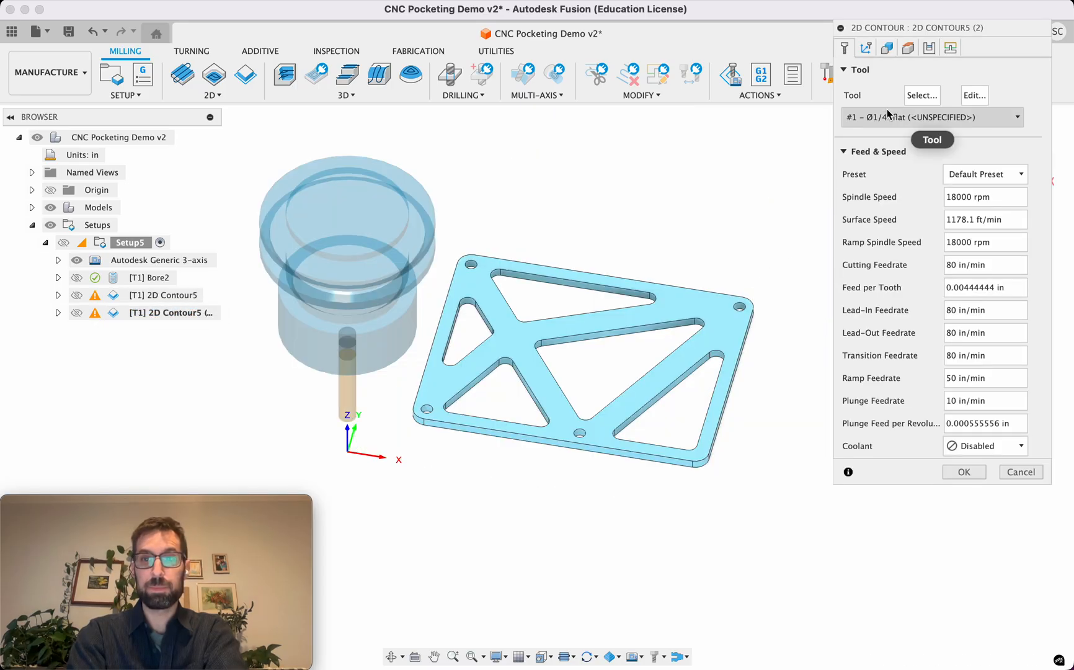
pyautogui.click(886, 50)
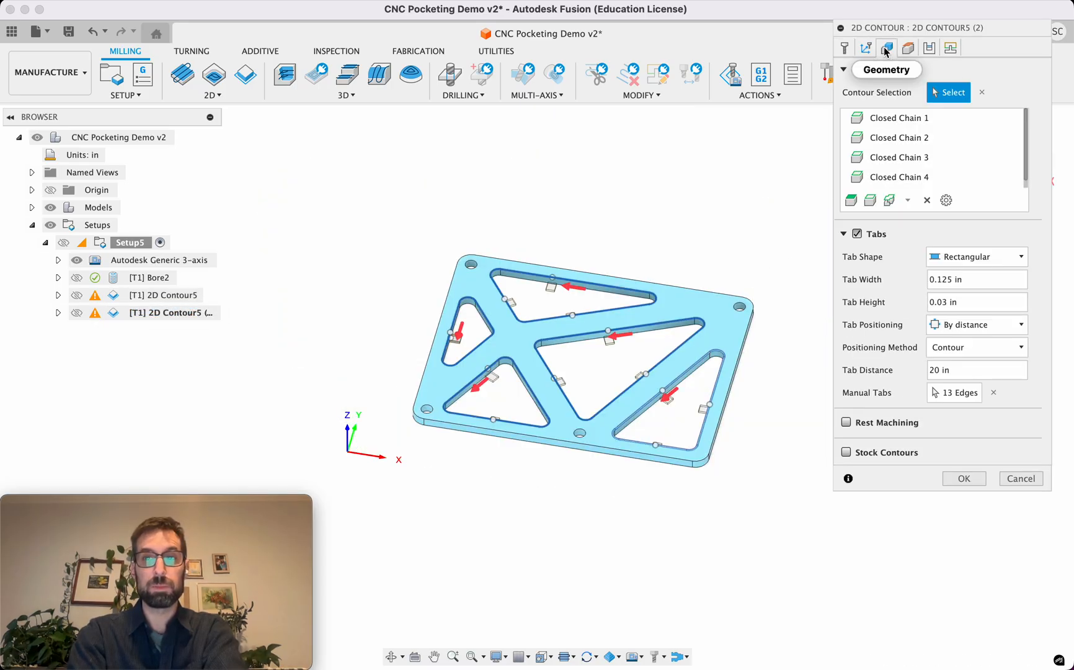
# - Replace all five pocket chains in the duplicated contour with the plate's outer perimeter
pyautogui.click(899, 117)
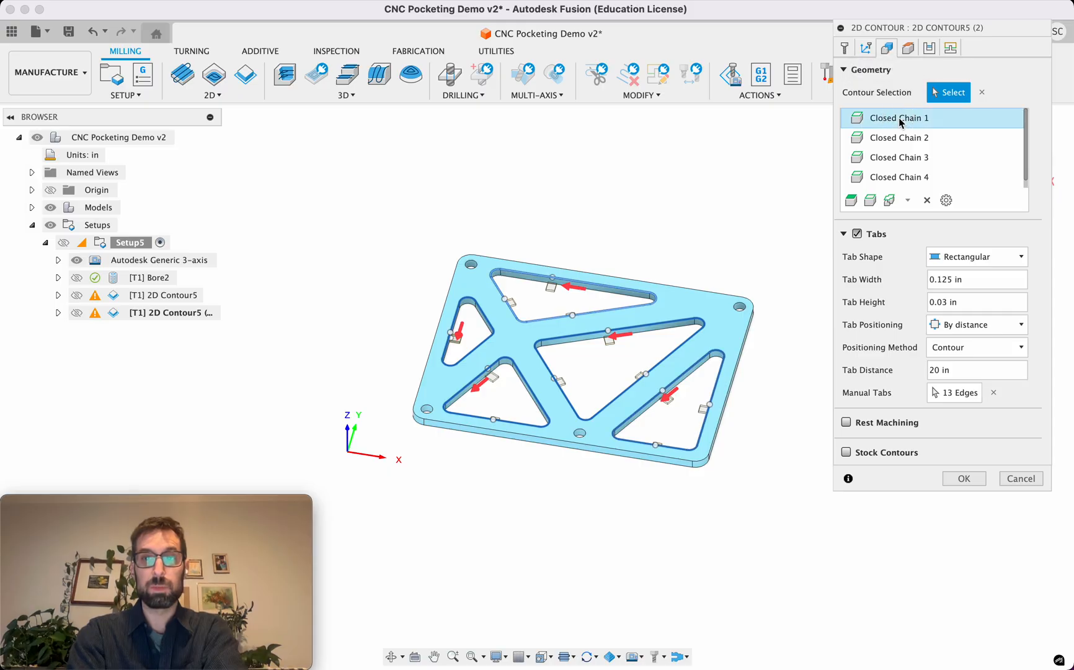
pyautogui.click(927, 200)
pyautogui.click(927, 199)
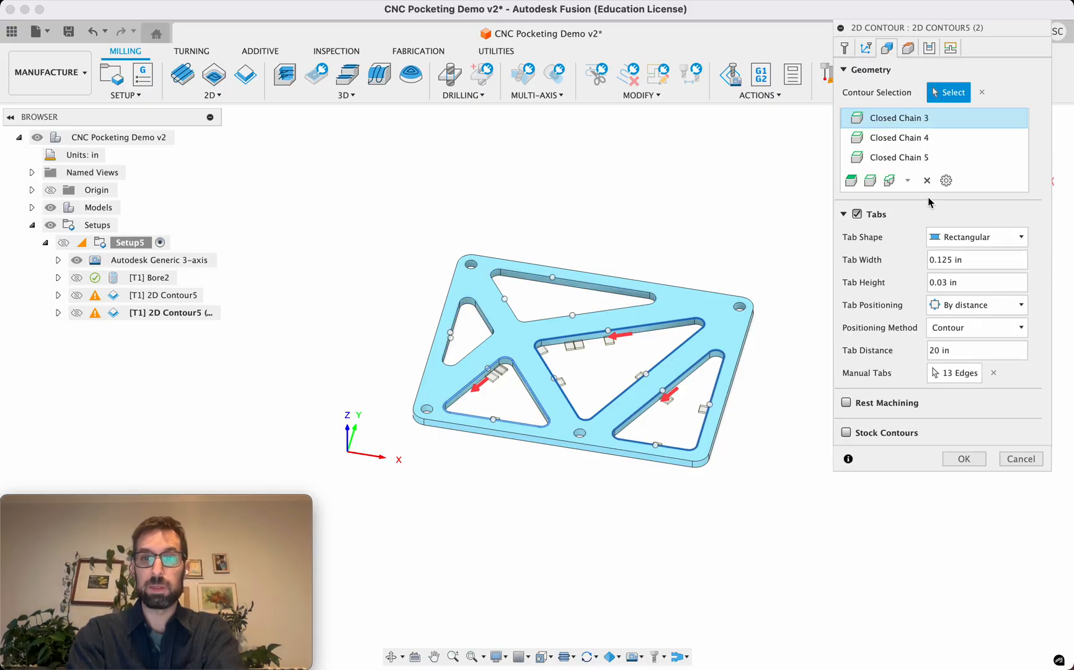
pyautogui.click(927, 180)
pyautogui.click(927, 161)
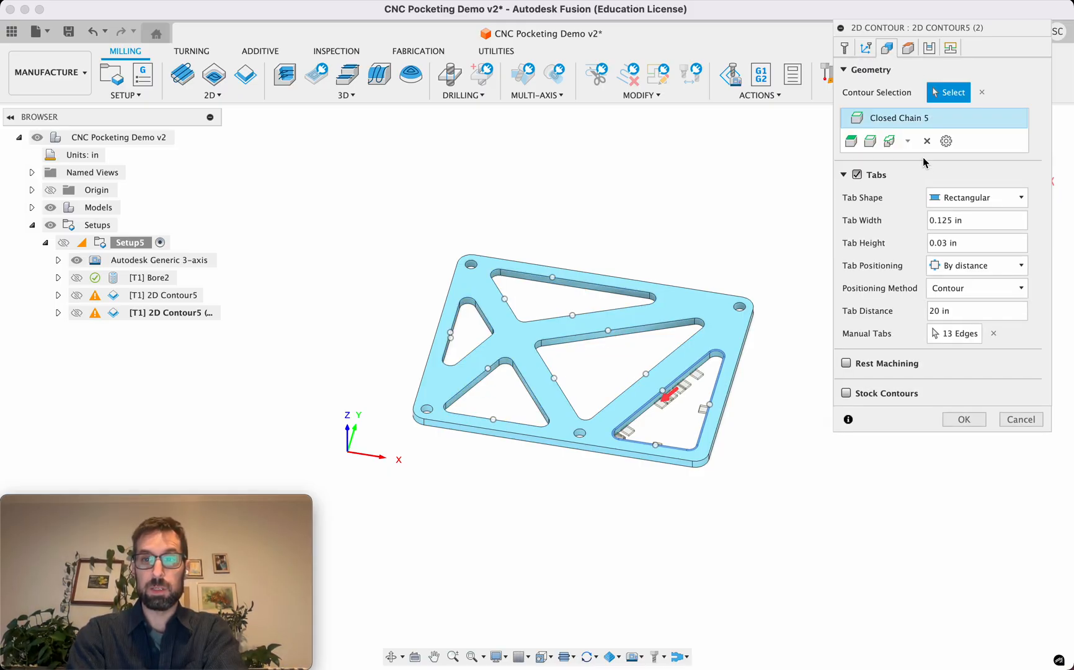
pyautogui.click(927, 141)
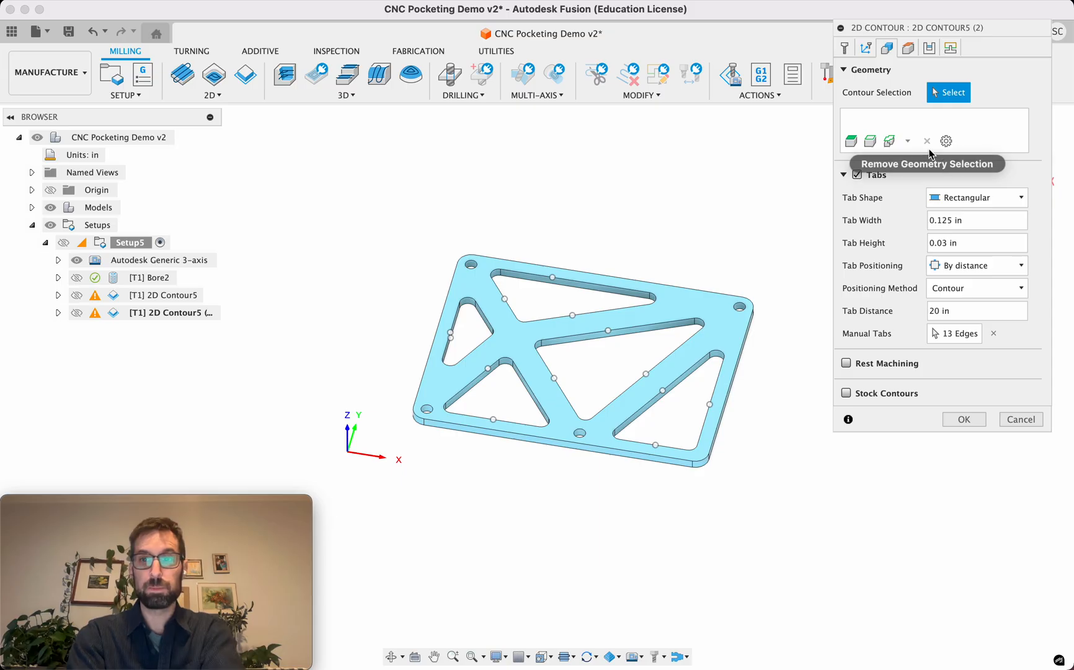
pyautogui.click(553, 267)
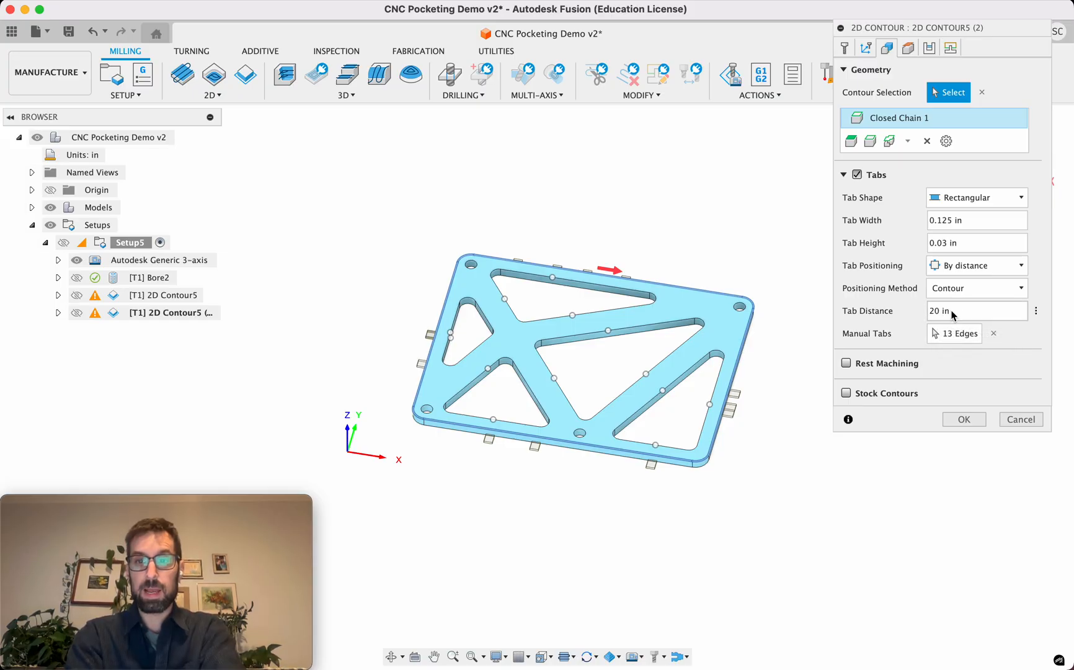
# - Clear the manual tabs carried over from the pocket contours and ready the manual tab selection for new edges
pyautogui.click(993, 334)
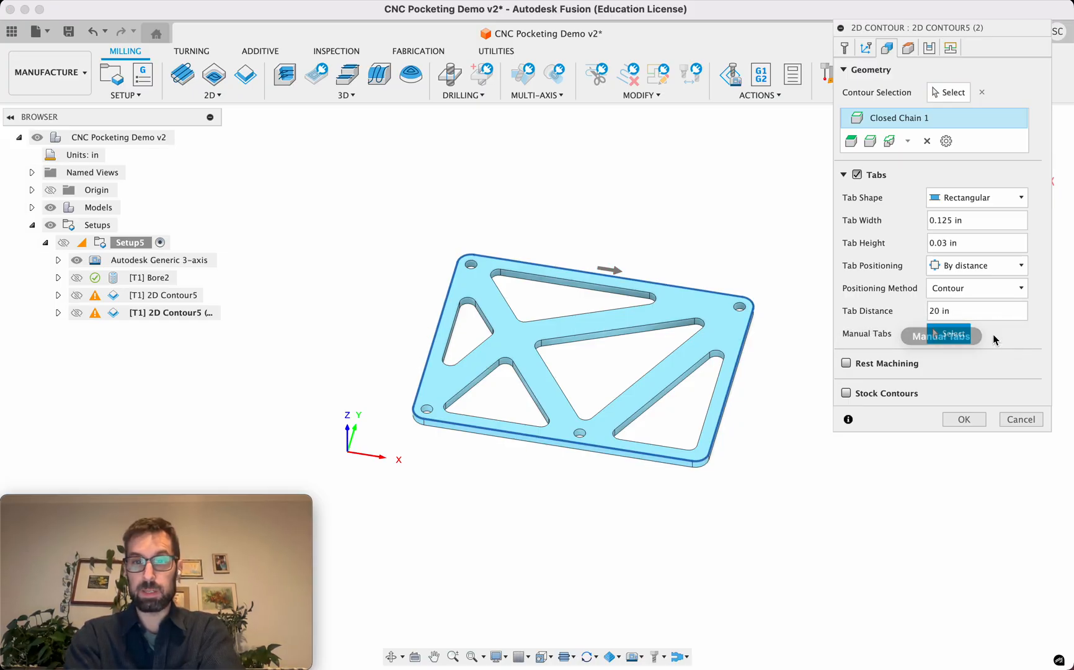
pyautogui.doubleClick(933, 311)
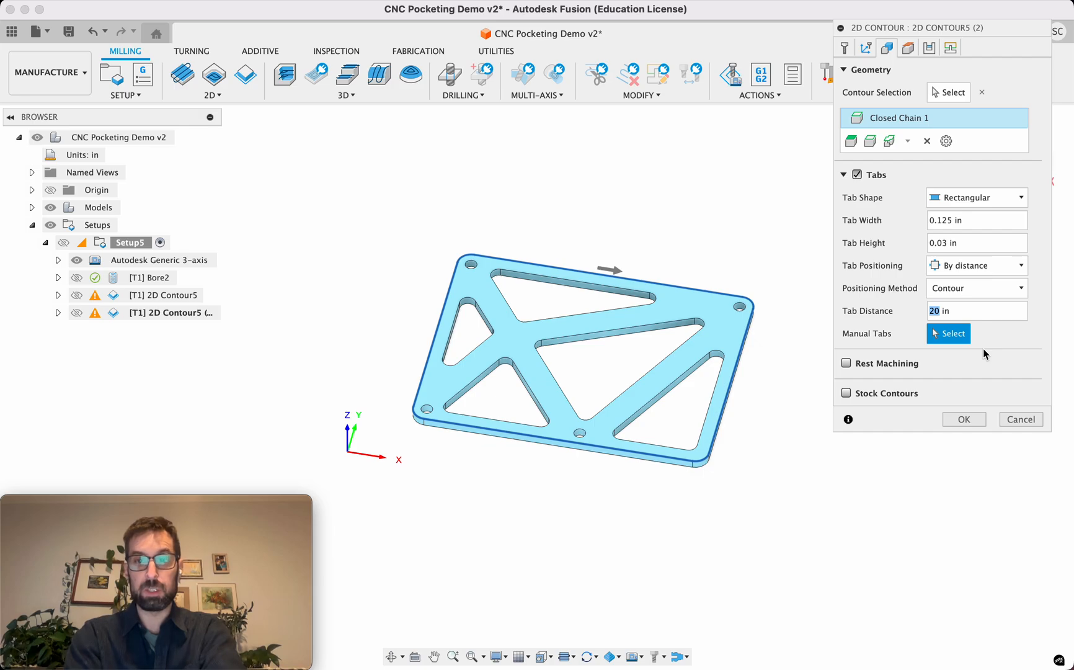
pyautogui.click(934, 338)
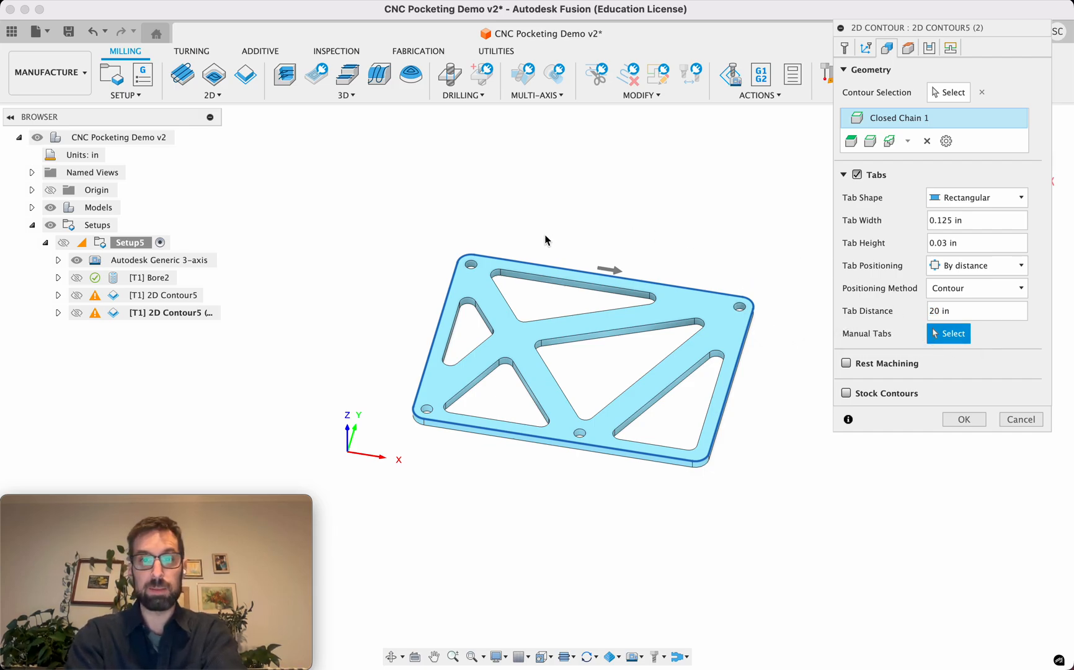
# - Place six manual tabs on the plate's outer perimeter, two per long edge and one per short edge, and accept the contour settings
pyautogui.click(516, 262)
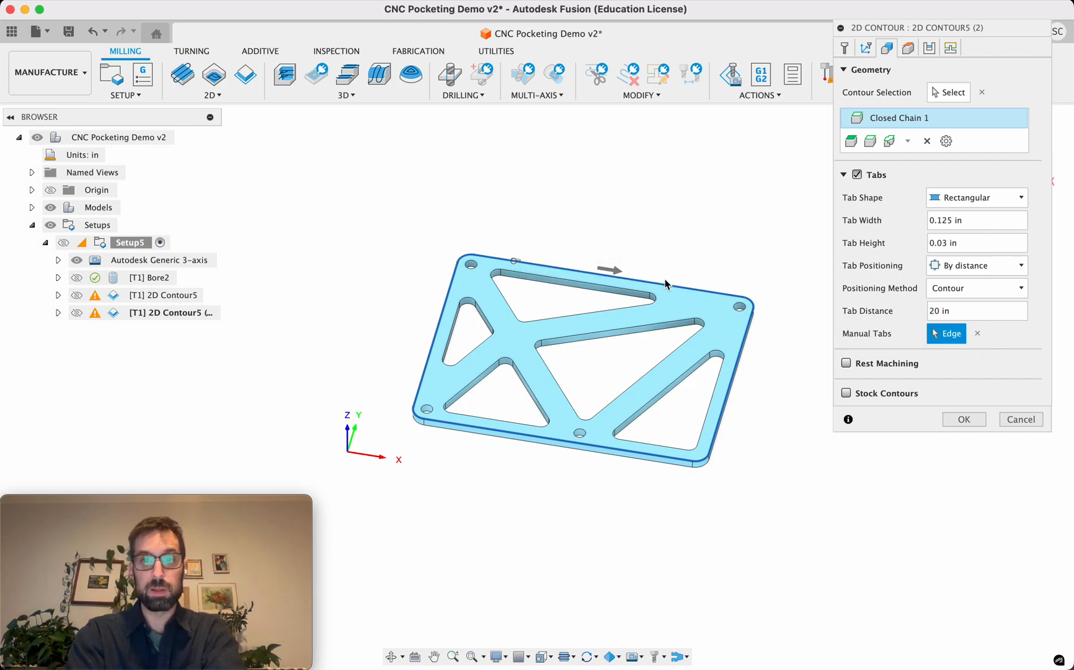
pyautogui.click(687, 288)
pyautogui.click(457, 424)
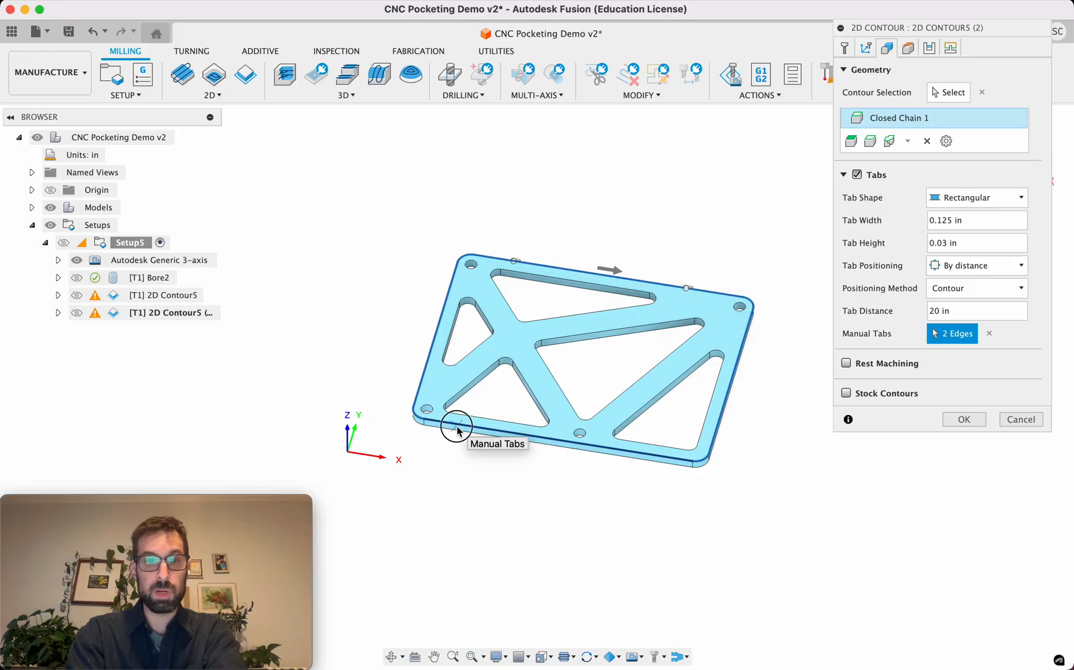
pyautogui.click(630, 451)
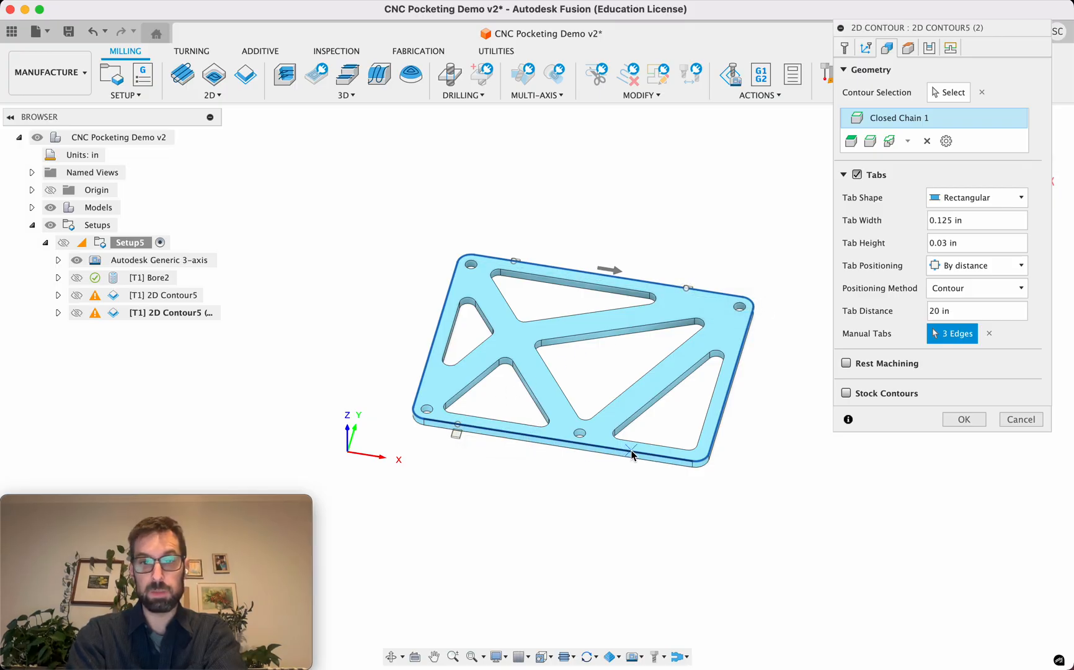
pyautogui.click(729, 385)
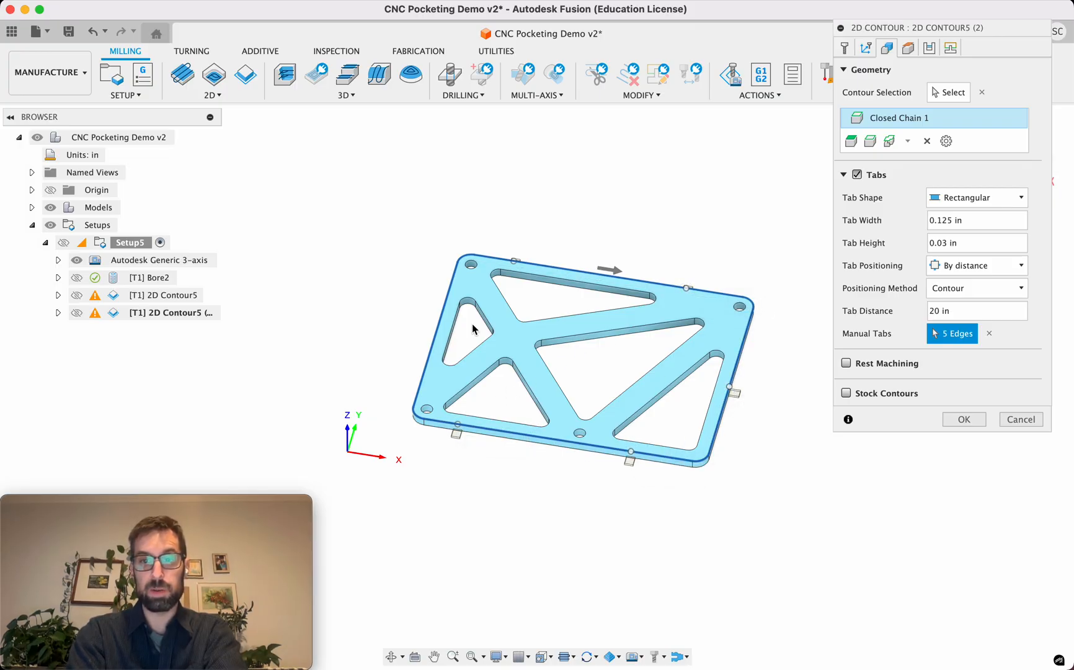
pyautogui.click(433, 338)
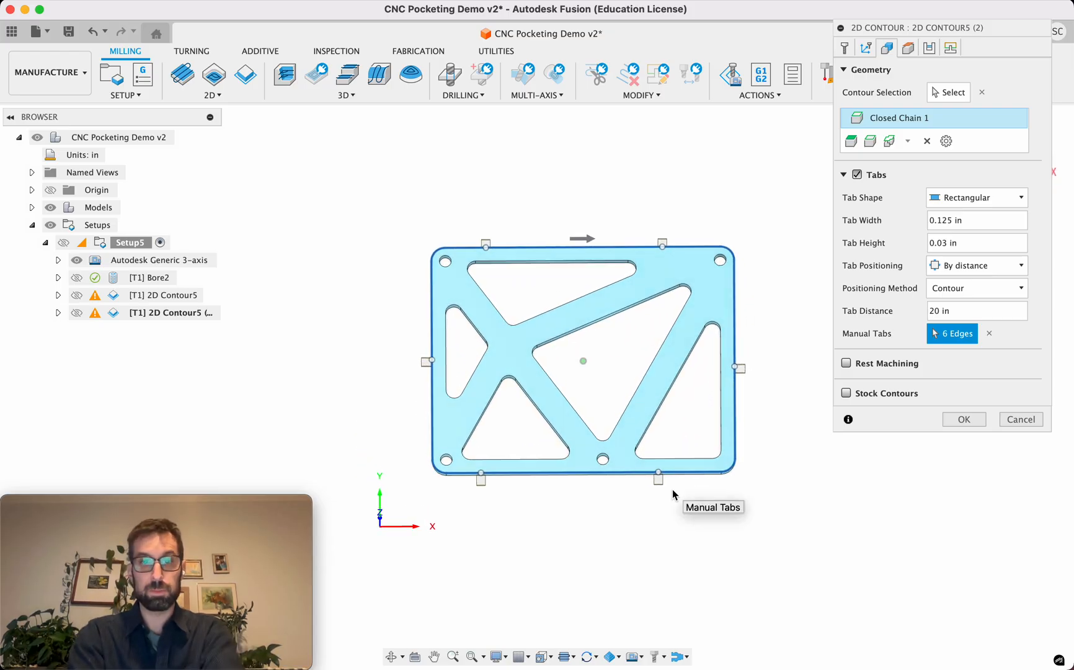
pyautogui.keyDown('shift'); pyautogui.hscroll(3, 672, 489); pyautogui.keyUp('shift')
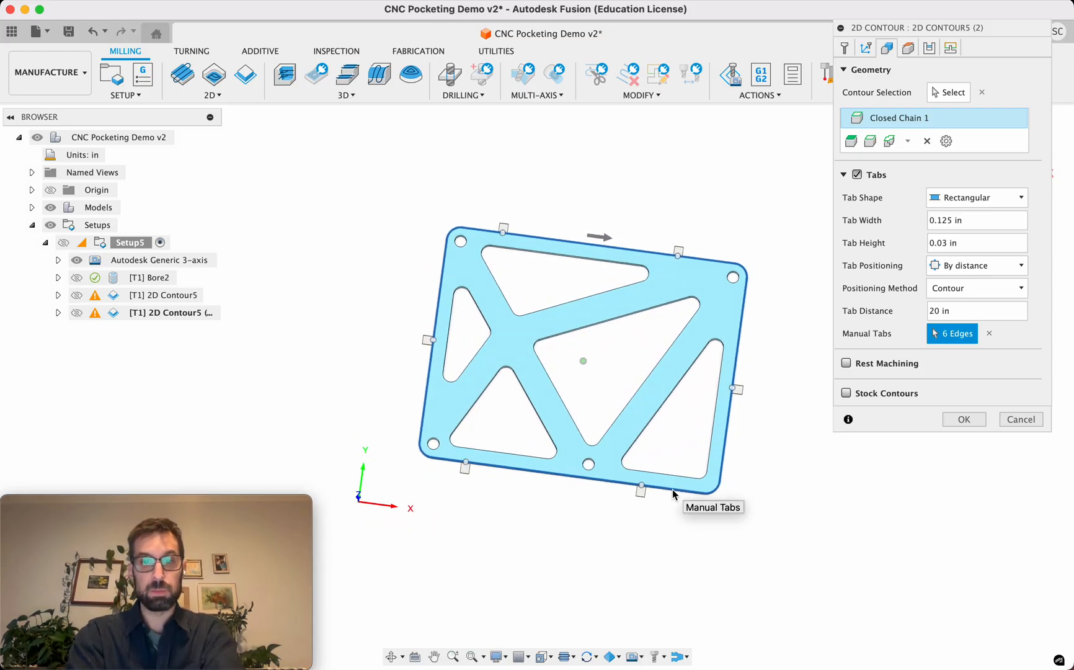
pyautogui.keyDown('shift'); pyautogui.scroll(-3, 672, 488); pyautogui.keyUp('shift')
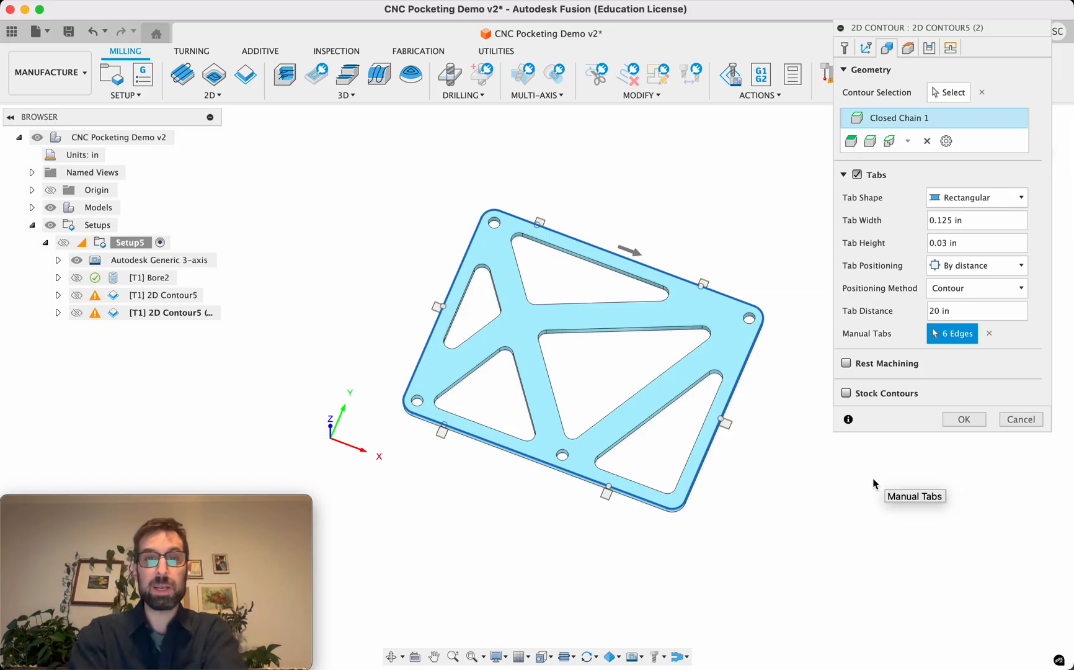
pyautogui.keyDown('shift'); pyautogui.scroll(-3, 752, 493); pyautogui.keyUp('shift')
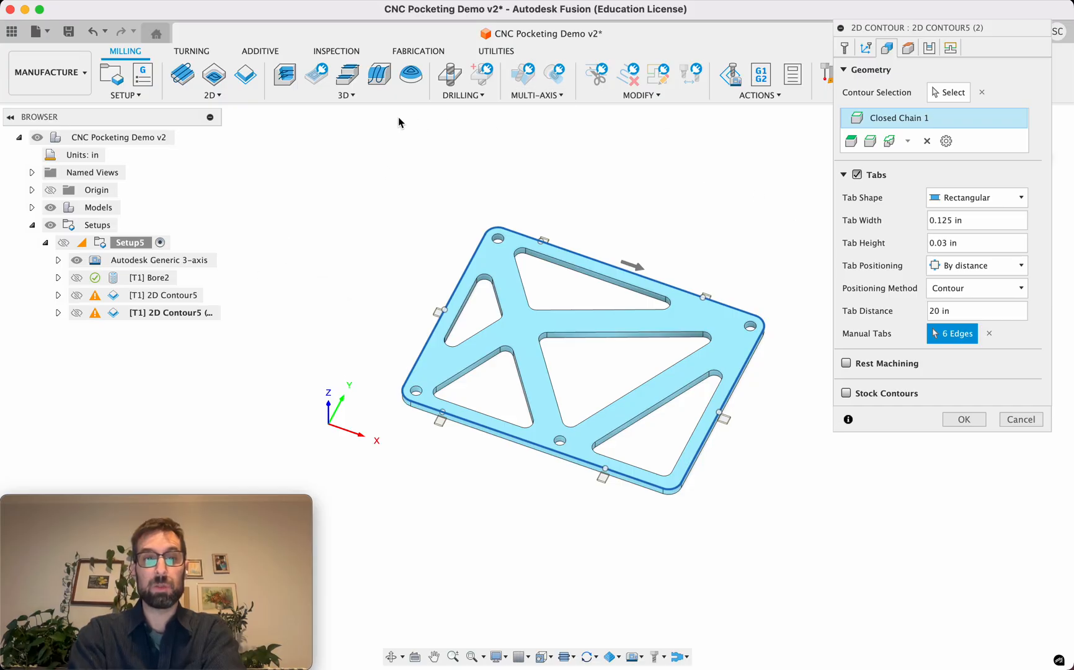
pyautogui.click(968, 418)
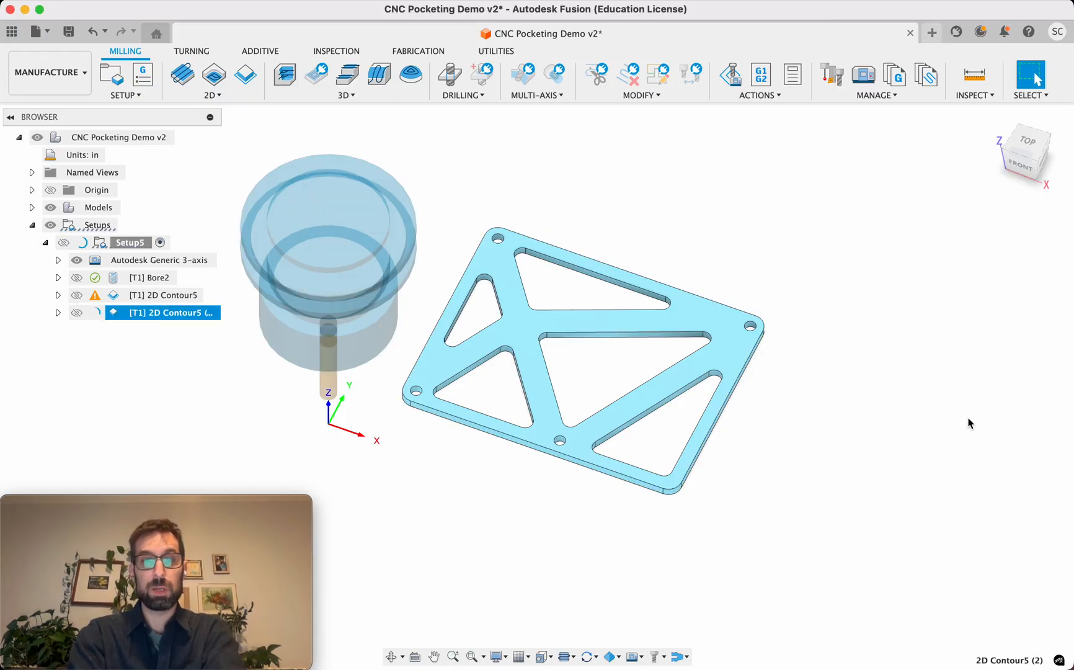
# - Simulate the duplicated 2D contour cutting the outer perimeter, inspect the remaining tabs, and exit the simulation
pyautogui.rightClick(119, 314)
pyautogui.click(156, 101)
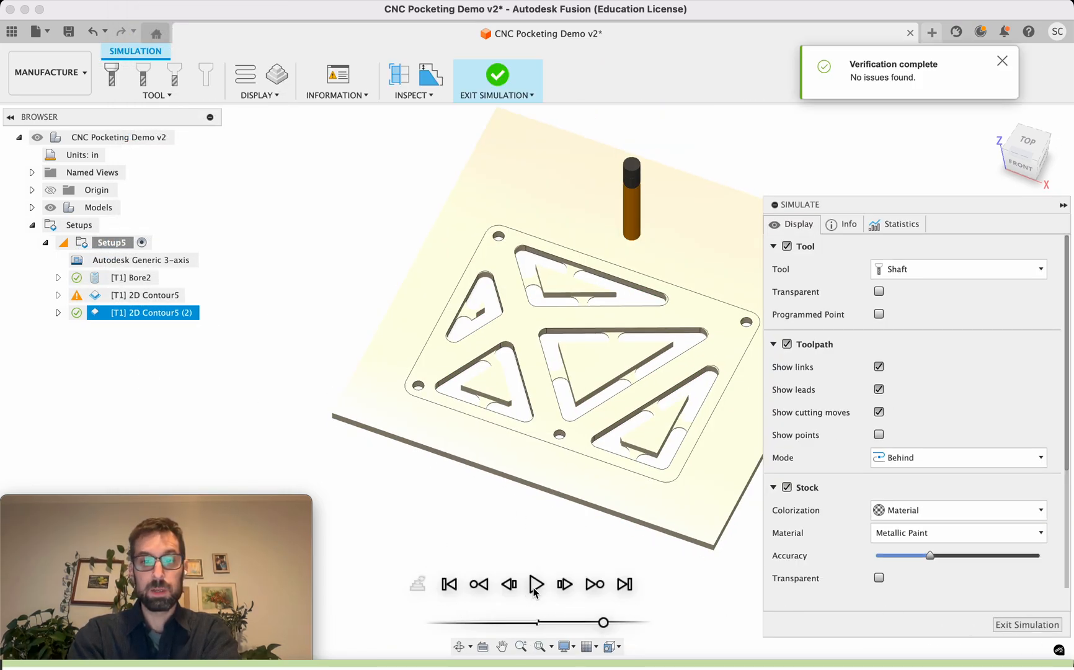
pyautogui.click(536, 589)
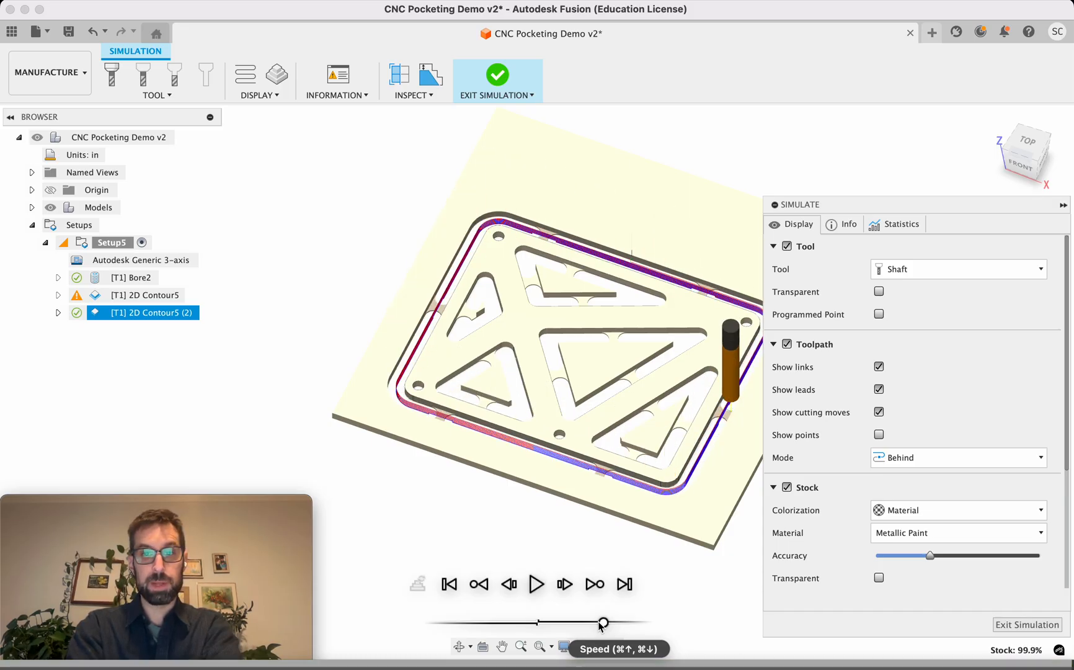
pyautogui.keyDown('shift'); pyautogui.scroll(5, 421, 378); pyautogui.keyUp('shift')
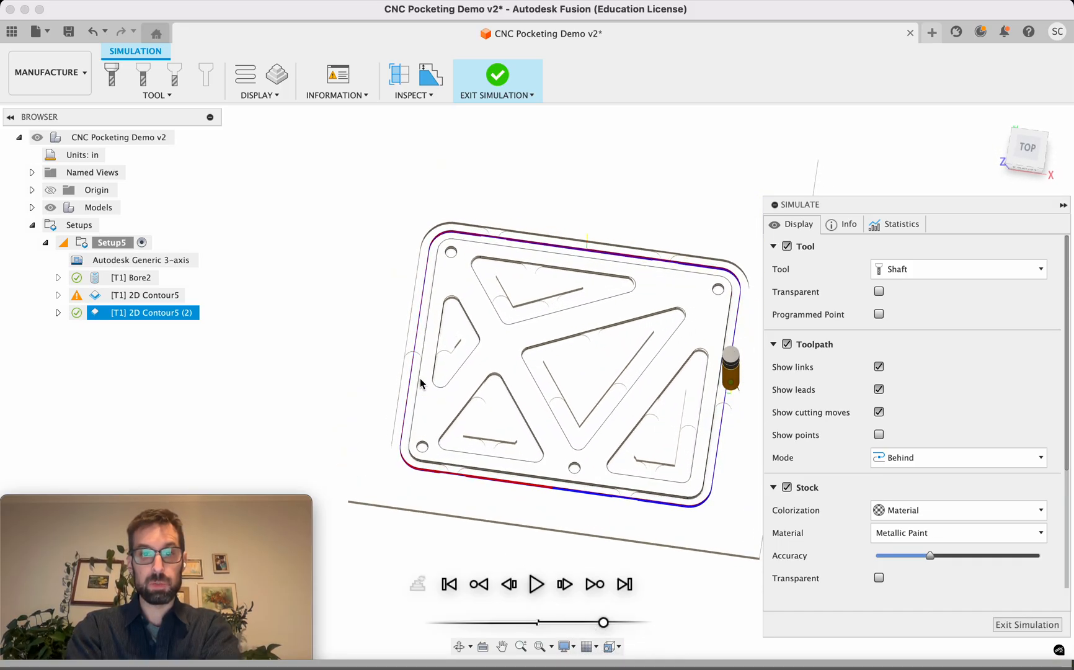
pyautogui.keyDown('shift'); pyautogui.scroll(5, 420, 382); pyautogui.keyUp('shift')
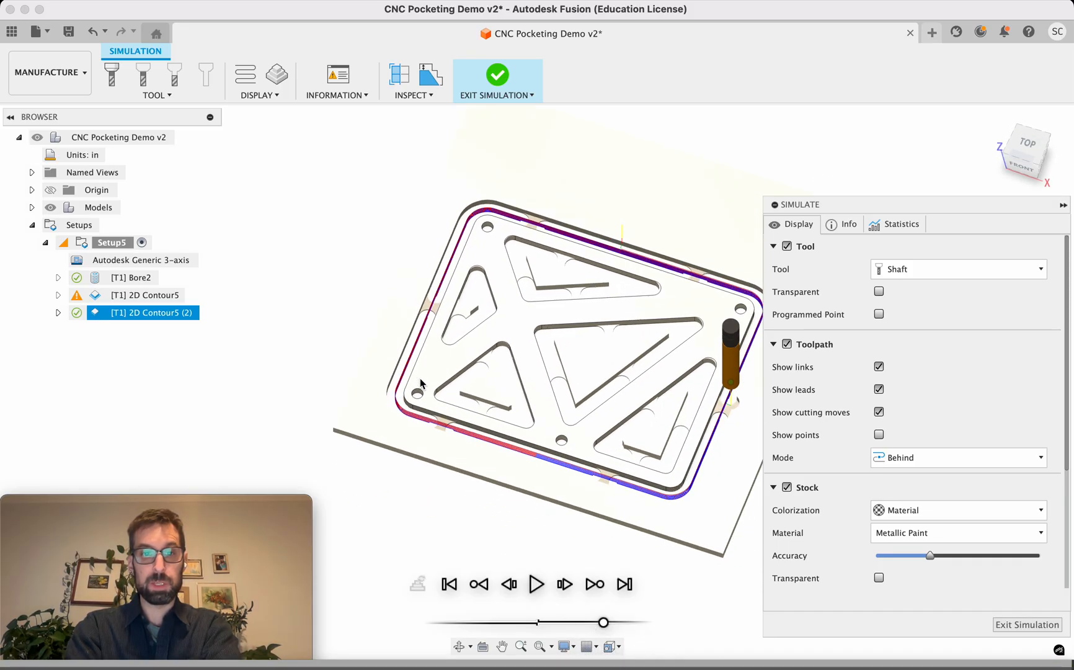
pyautogui.click(1004, 624)
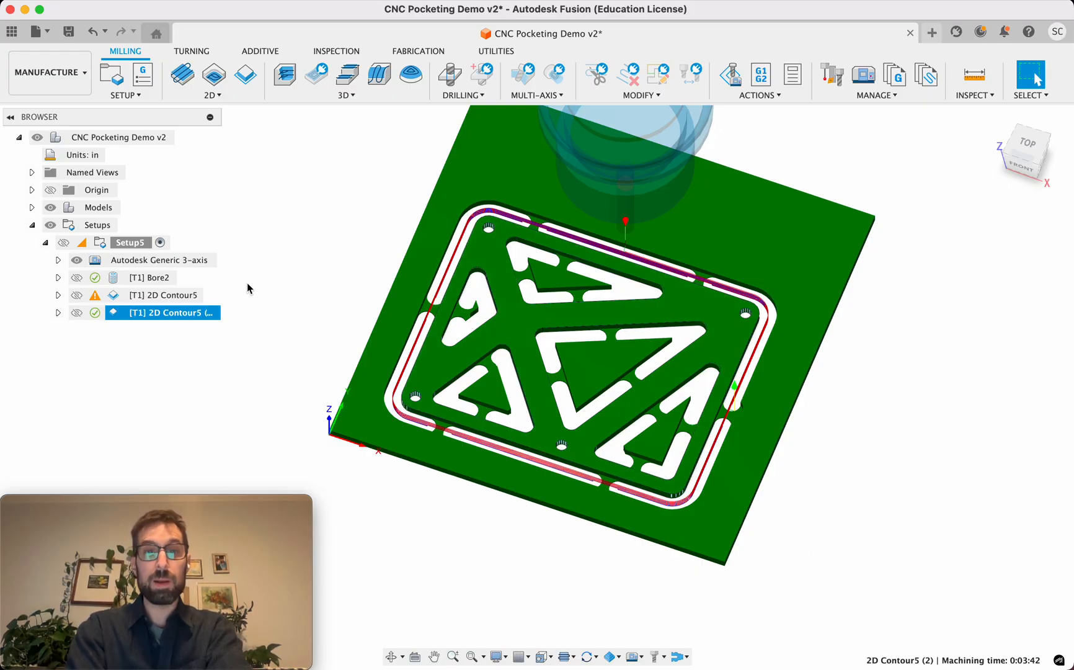
pyautogui.scroll(3, 251, 289)
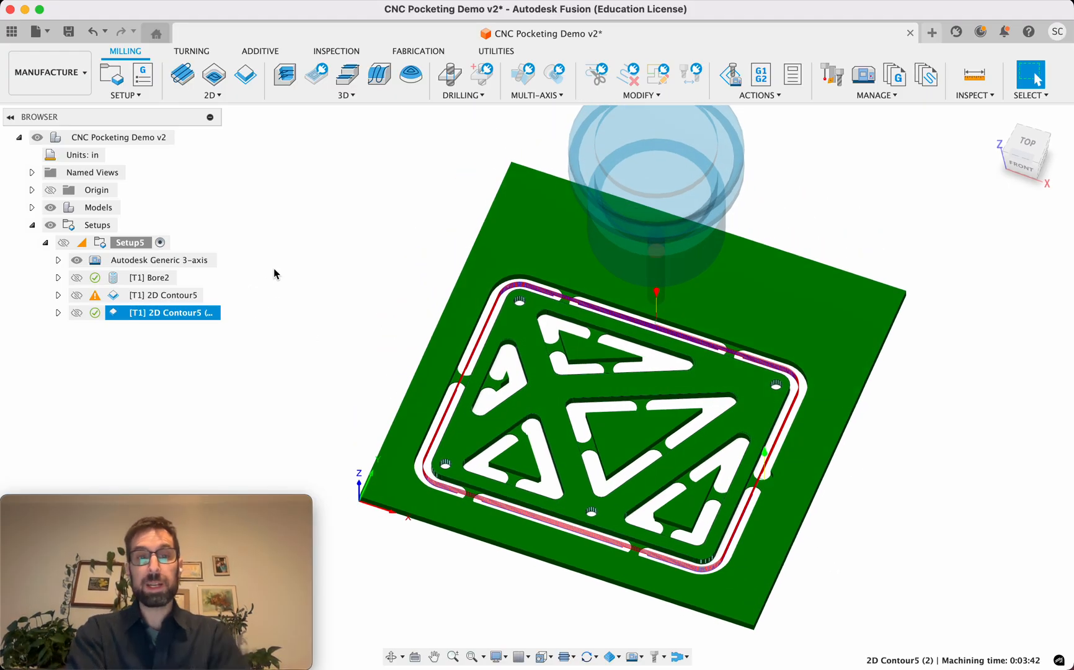
pyautogui.click(306, 308)
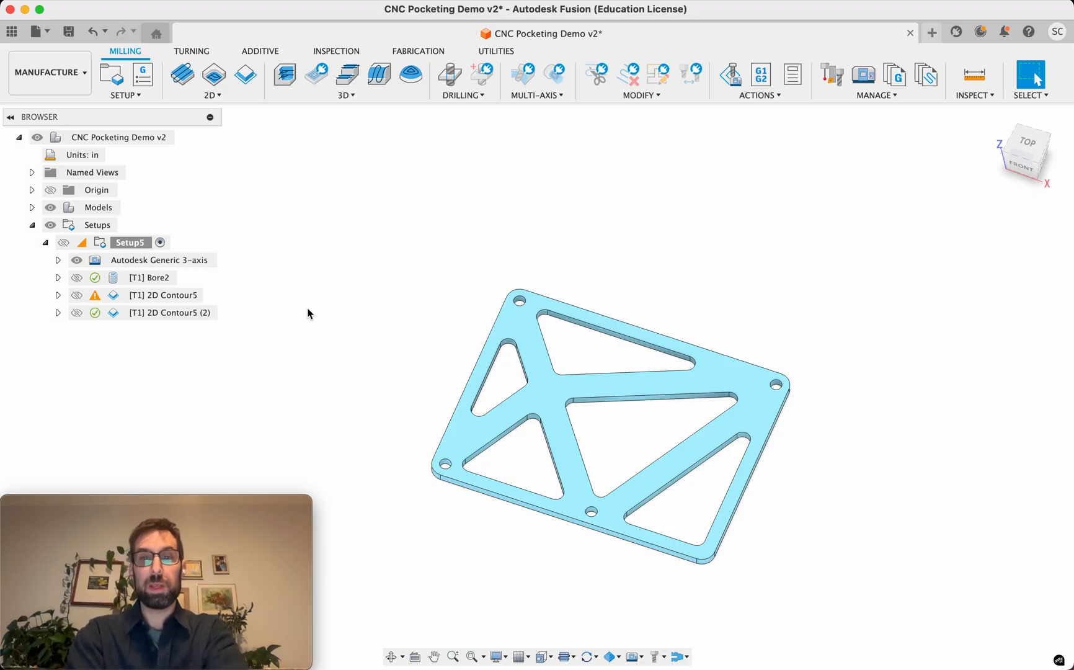
pyautogui.click(156, 300)
pyautogui.click(322, 275)
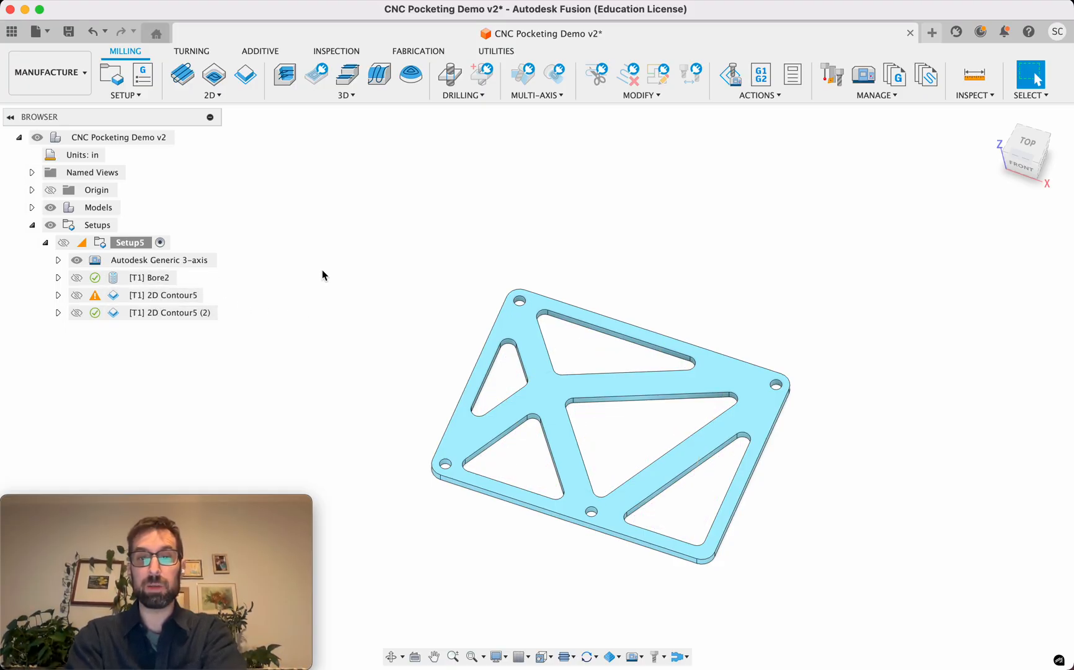
pyautogui.keyDown('shift'); pyautogui.hscroll(2, 405, 259); pyautogui.keyUp('shift')
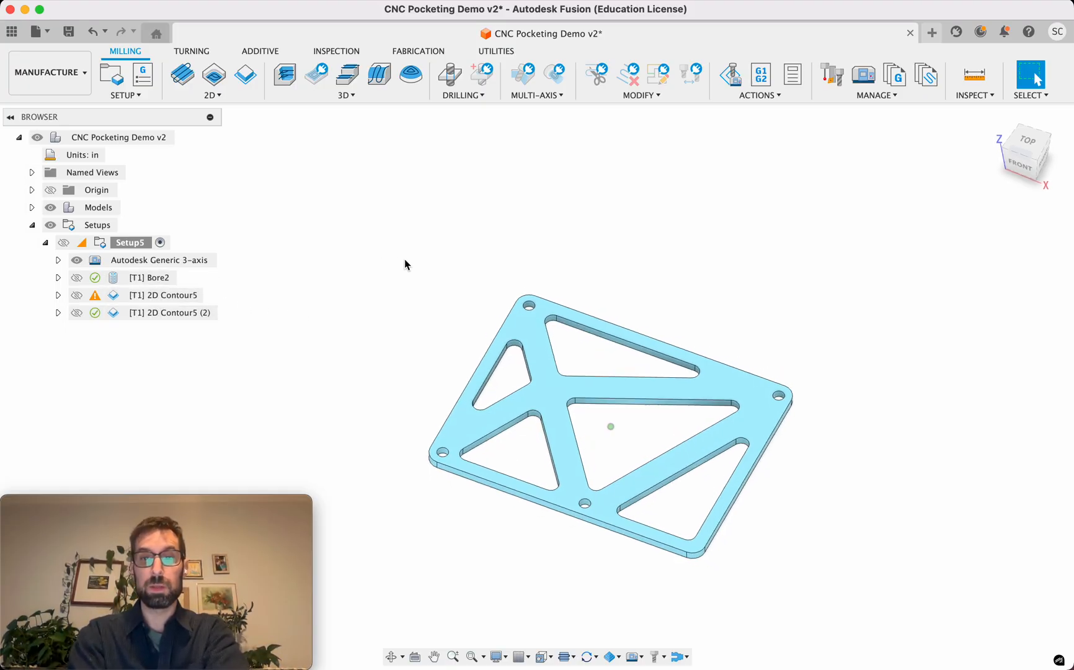
pyautogui.scroll(-2, 405, 259)
pyautogui.scroll(-1, 404, 259)
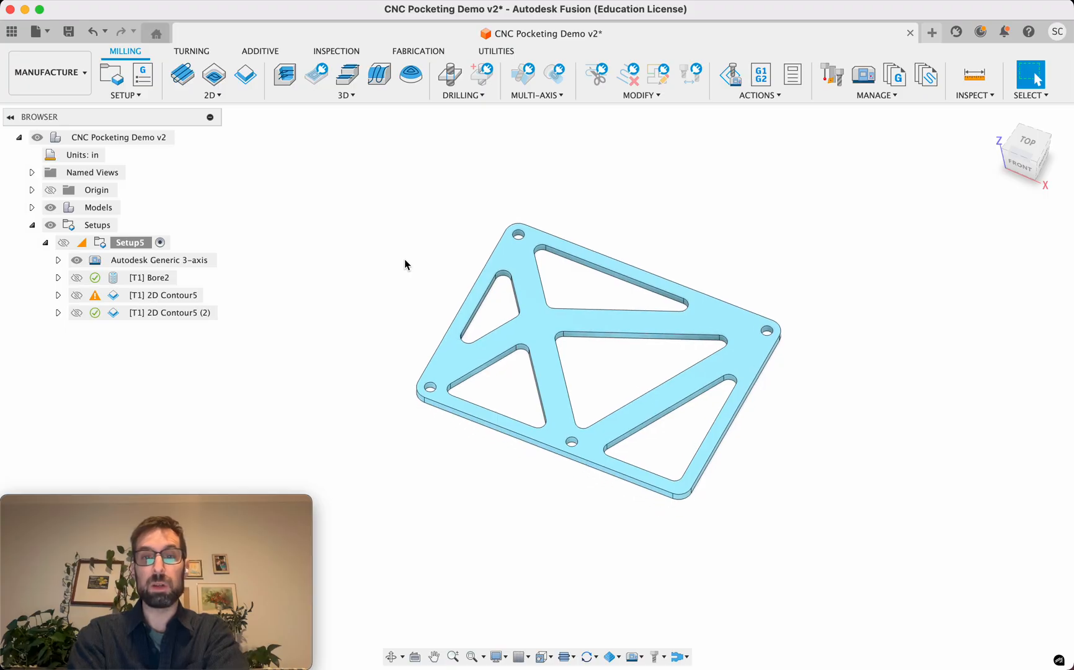
pyautogui.scroll(2, 405, 259)
pyautogui.scroll(3, 405, 259)
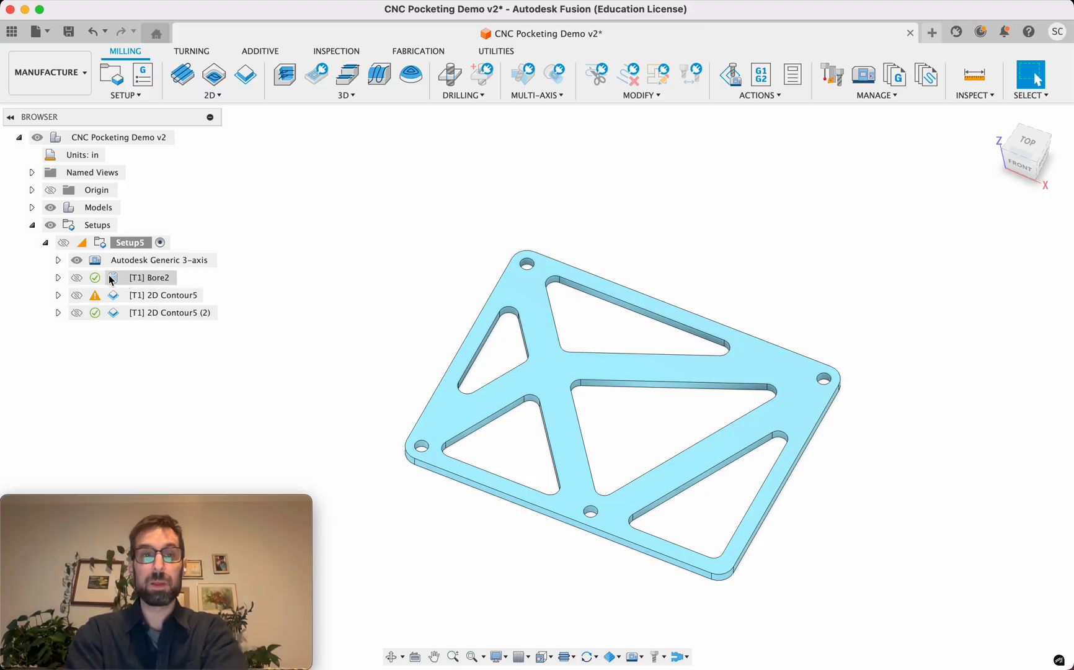
# - Start post processing the Bore2 operation and choose the ShopBot OpenSBP post from the Fusion library, copying it to the Local posts
pyautogui.moveTo(110, 278)
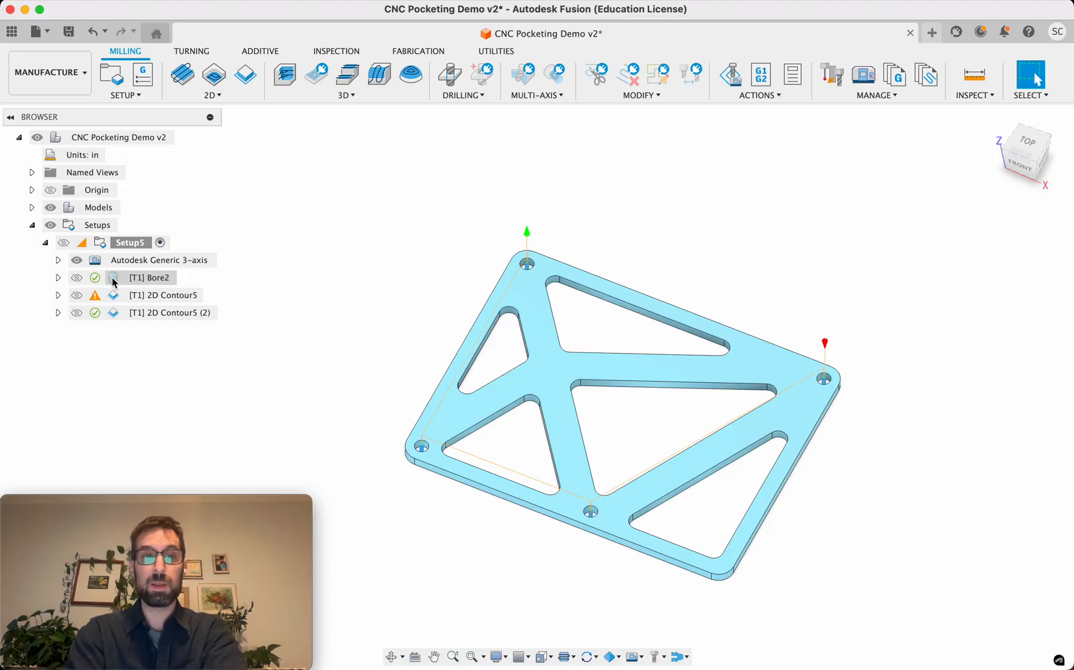
pyautogui.rightClick(113, 282)
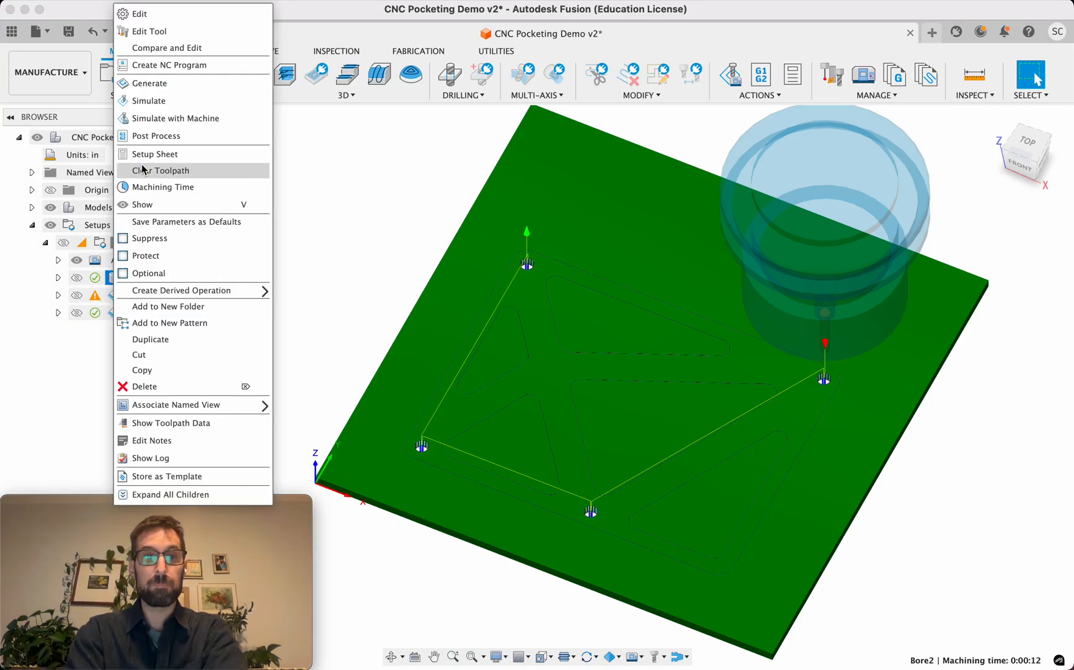
pyautogui.click(152, 135)
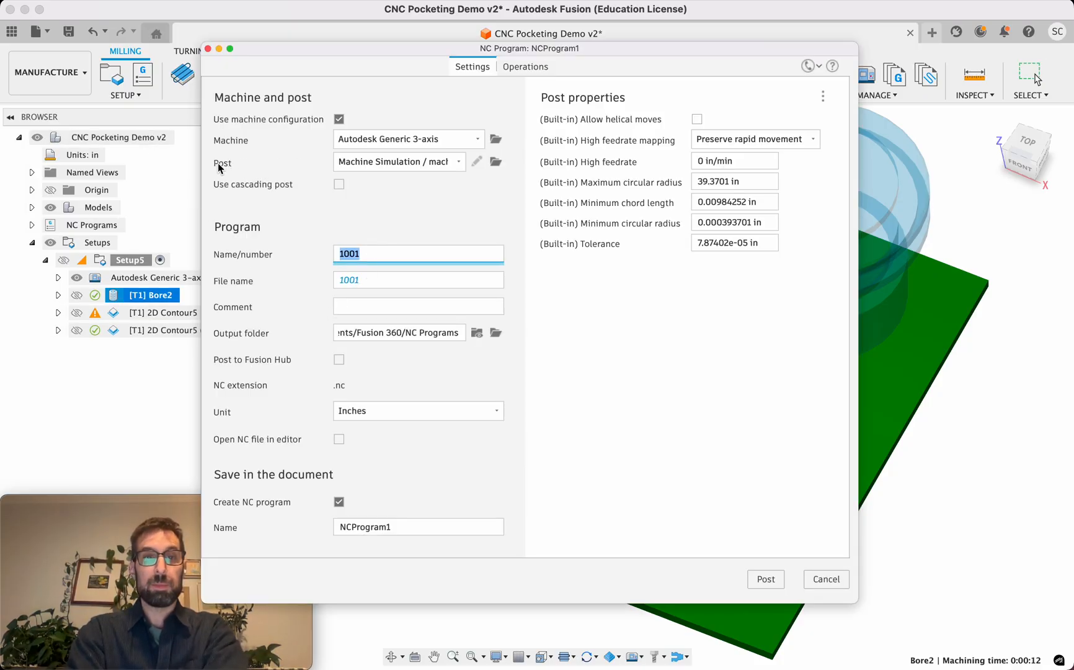
pyautogui.click(389, 161)
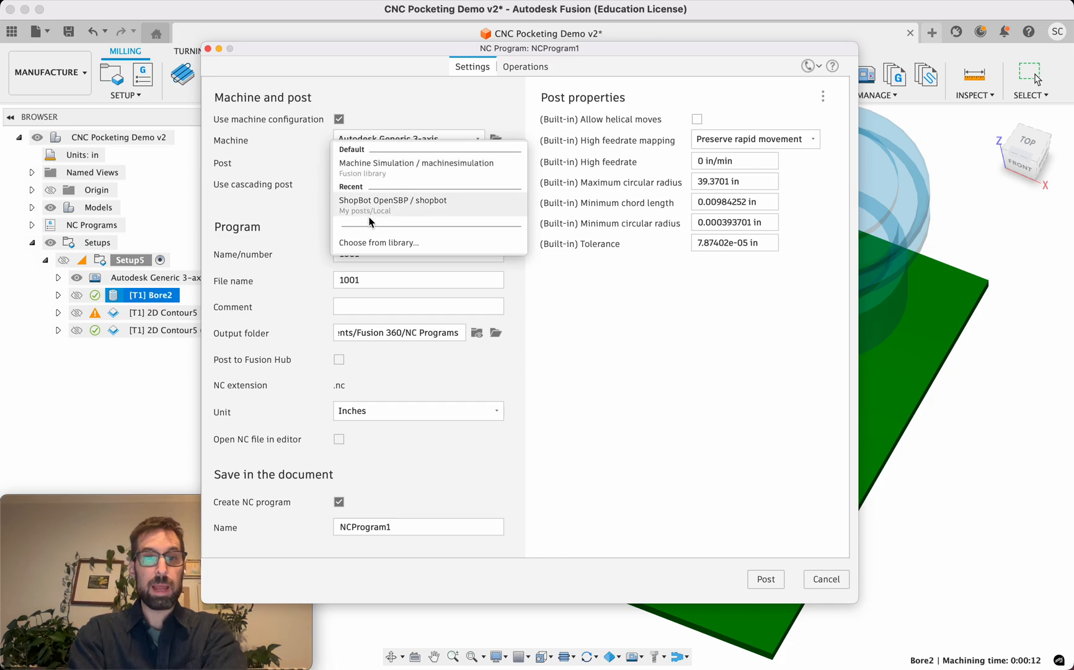
pyautogui.click(376, 242)
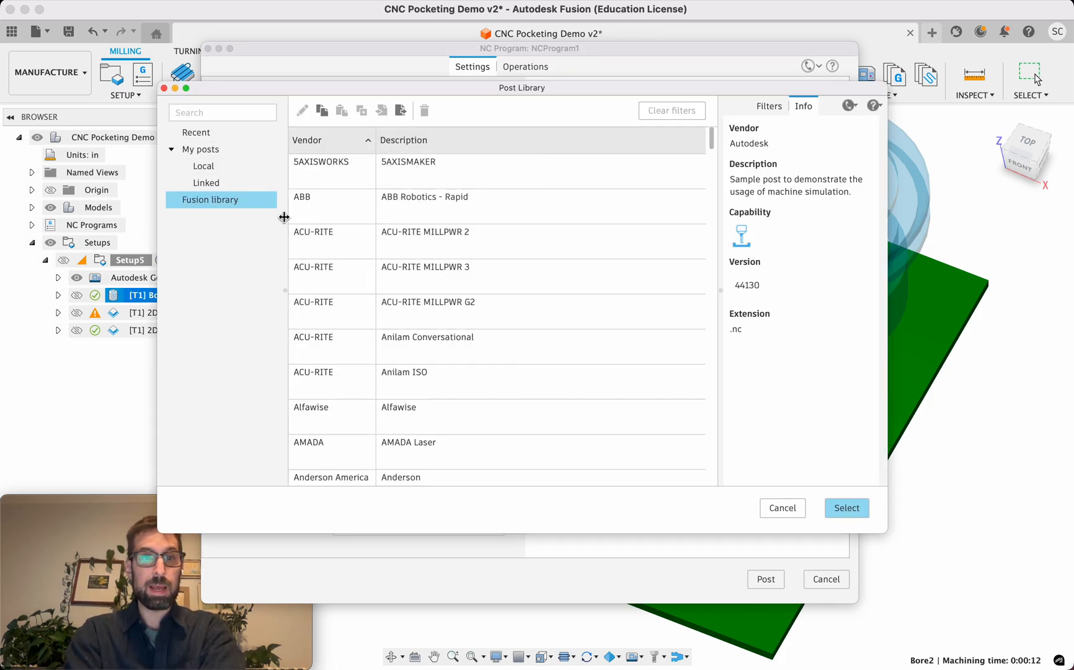
pyautogui.click(214, 112)
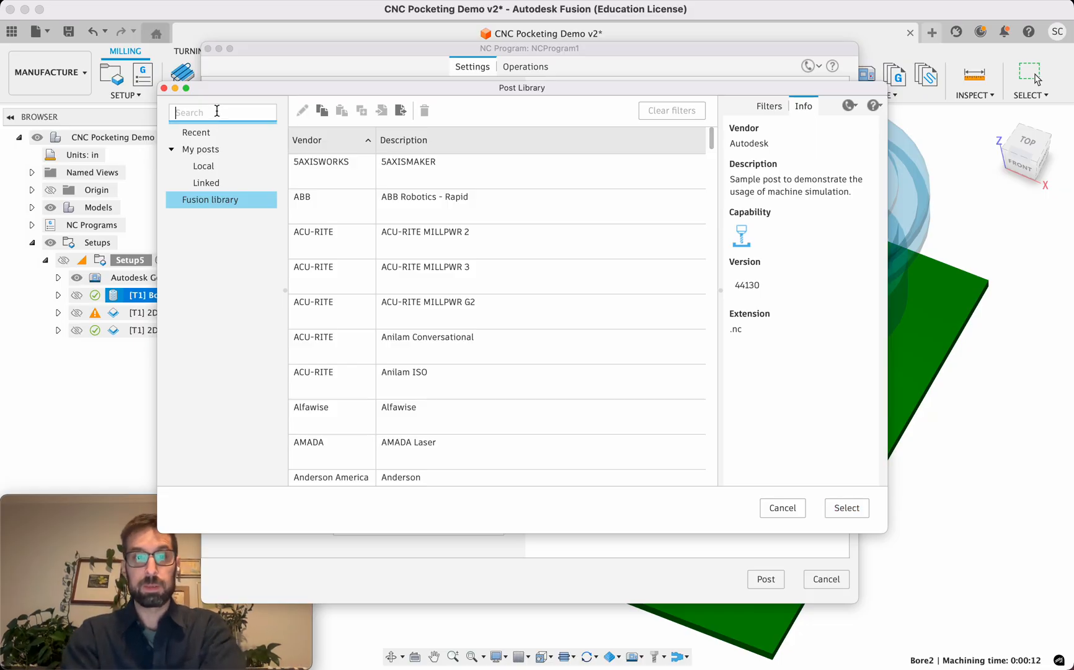
pyautogui.write('shopbot')
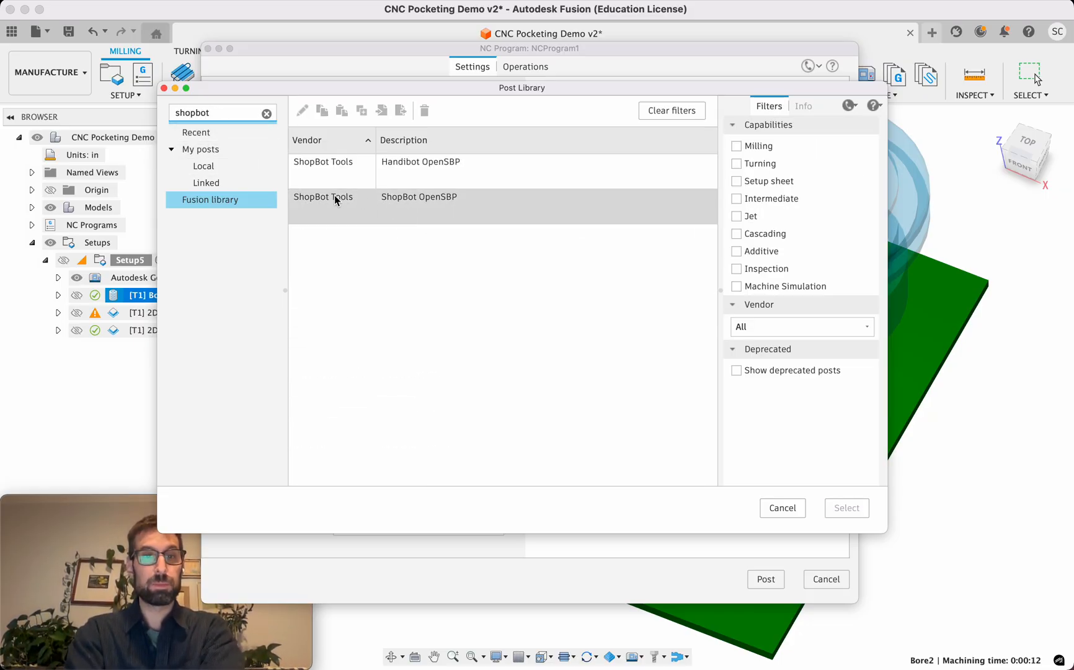
pyautogui.click(417, 211)
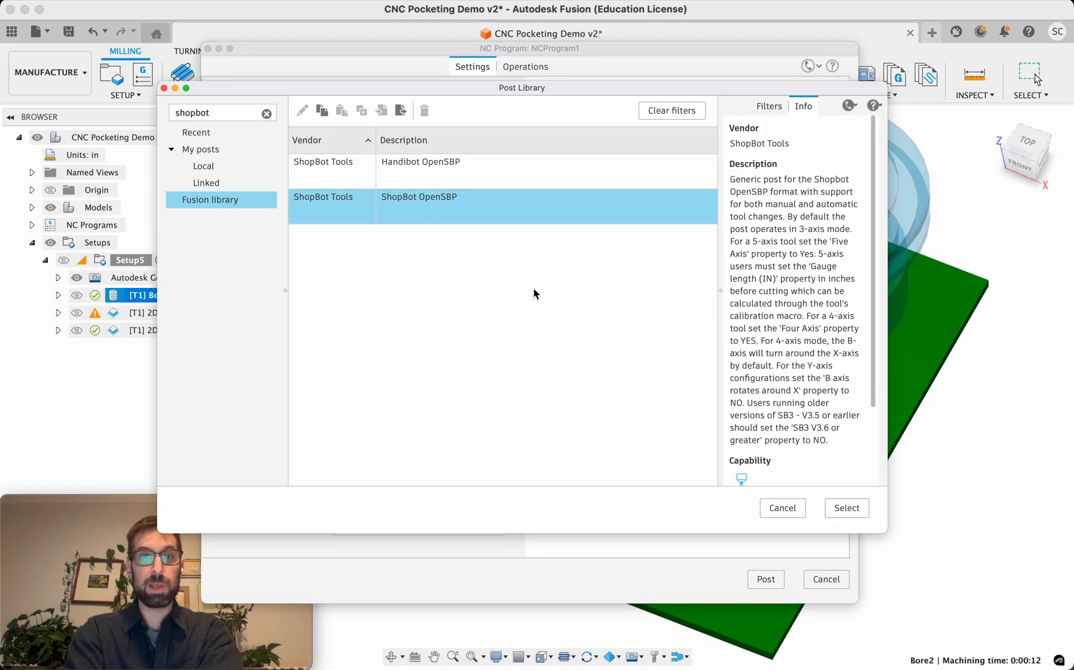
pyautogui.click(847, 511)
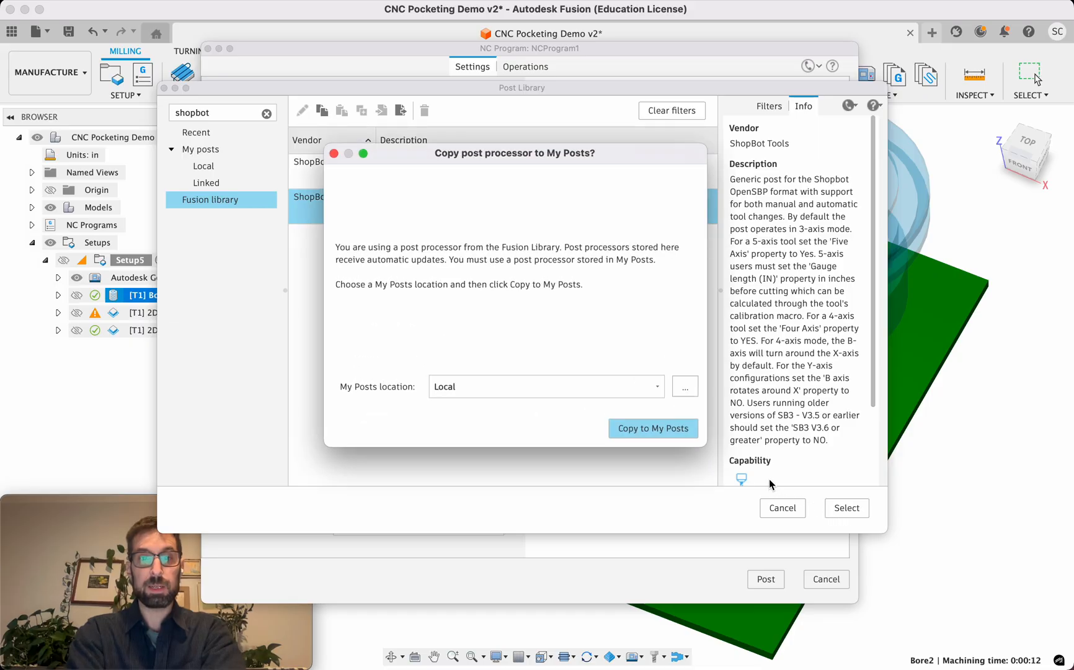
pyautogui.click(645, 429)
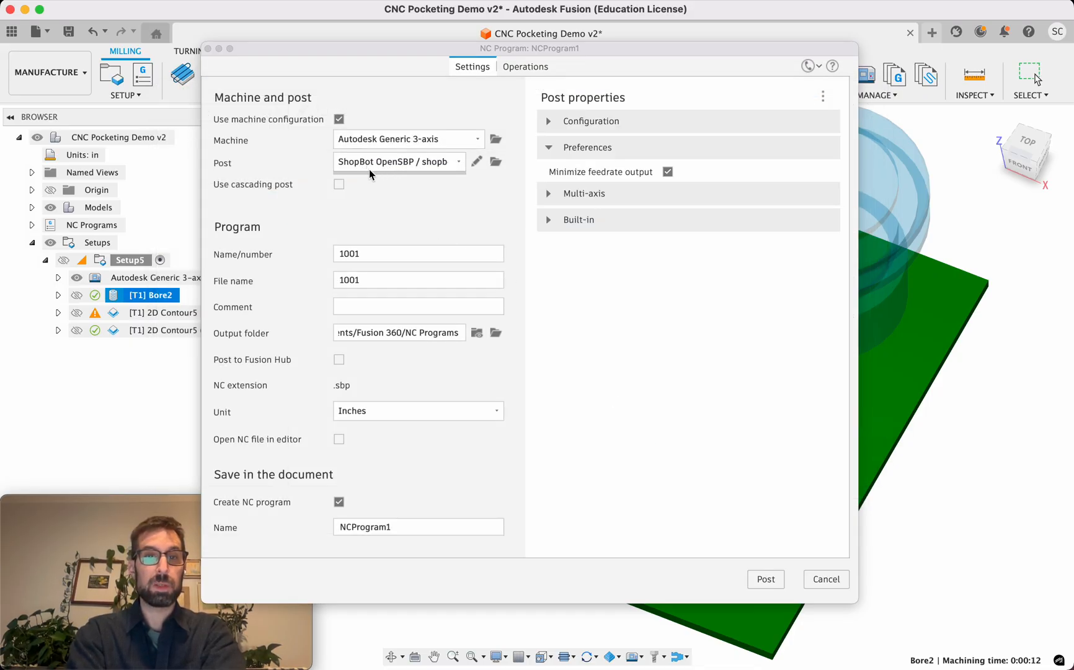
# - Name the NC program for the bore operation "Bore"
pyautogui.click(358, 254)
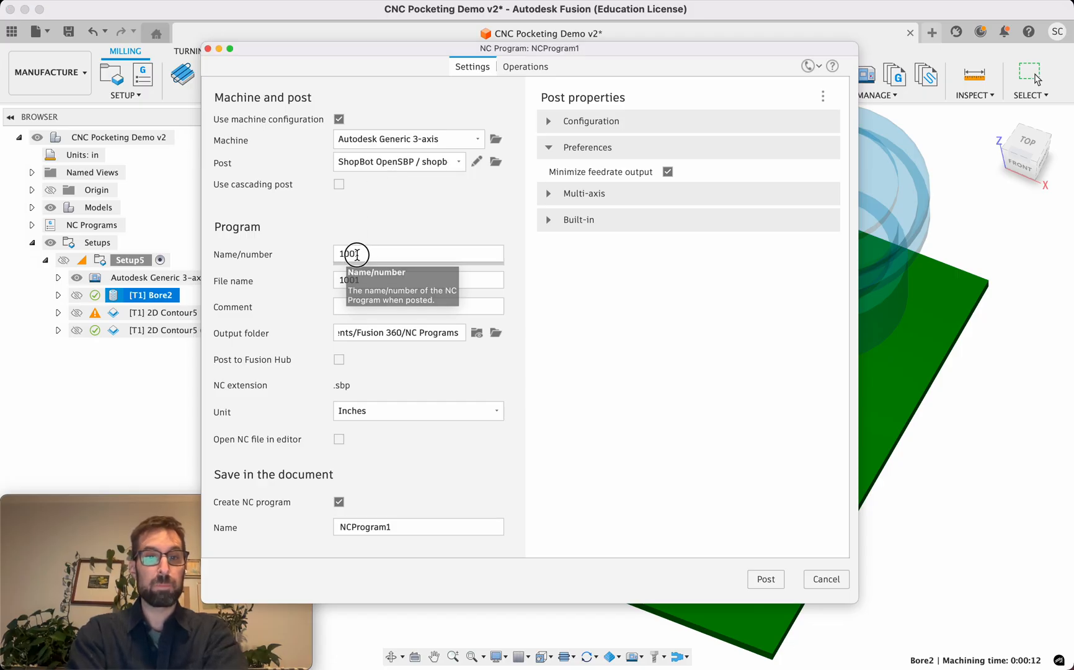
pyautogui.doubleClick(357, 255)
pyautogui.write('Bore')
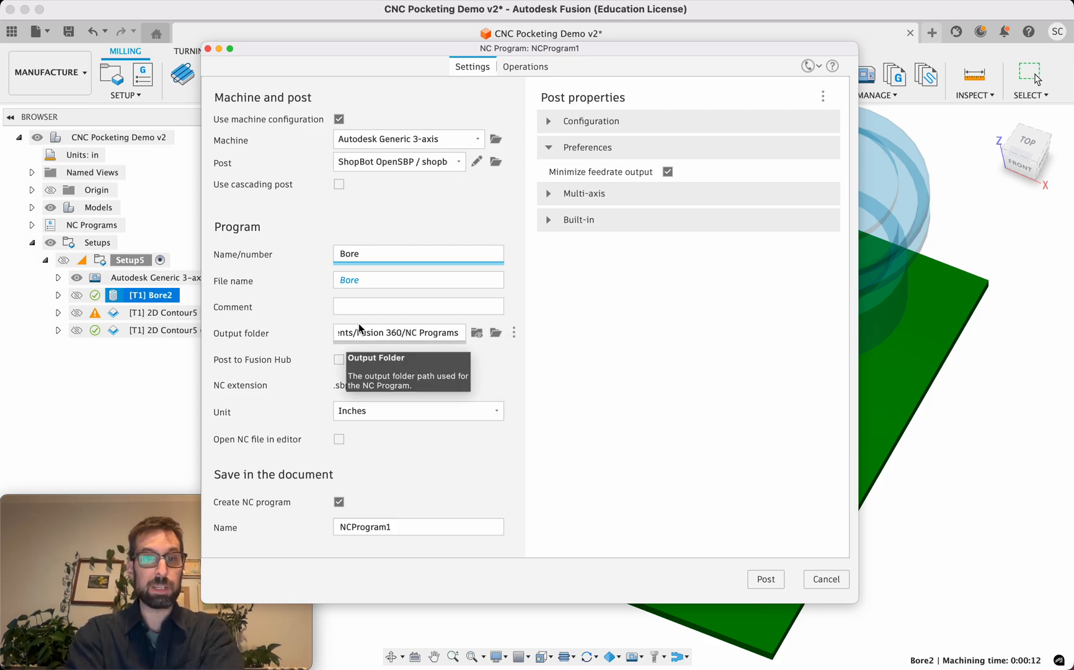
# - Name the saved NC program "Bore" and post the bore operation's code to the NC Programs output folder
pyautogui.click(356, 333)
pyautogui.moveTo(357, 333); pyautogui.dragTo(321, 338)
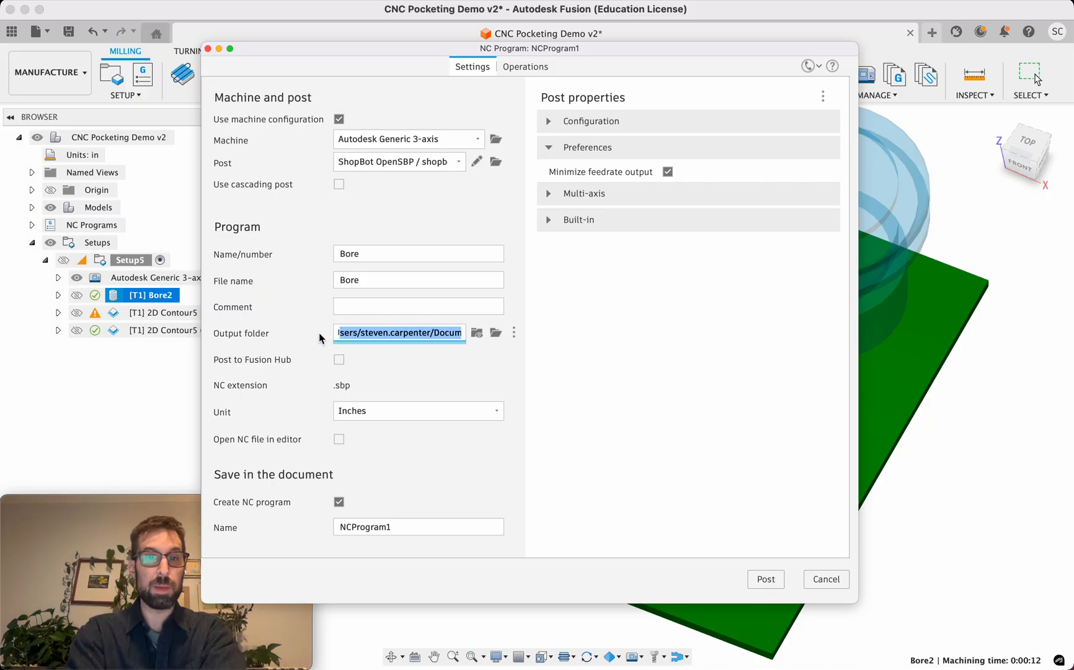
pyautogui.moveTo(393, 333); pyautogui.dragTo(472, 333)
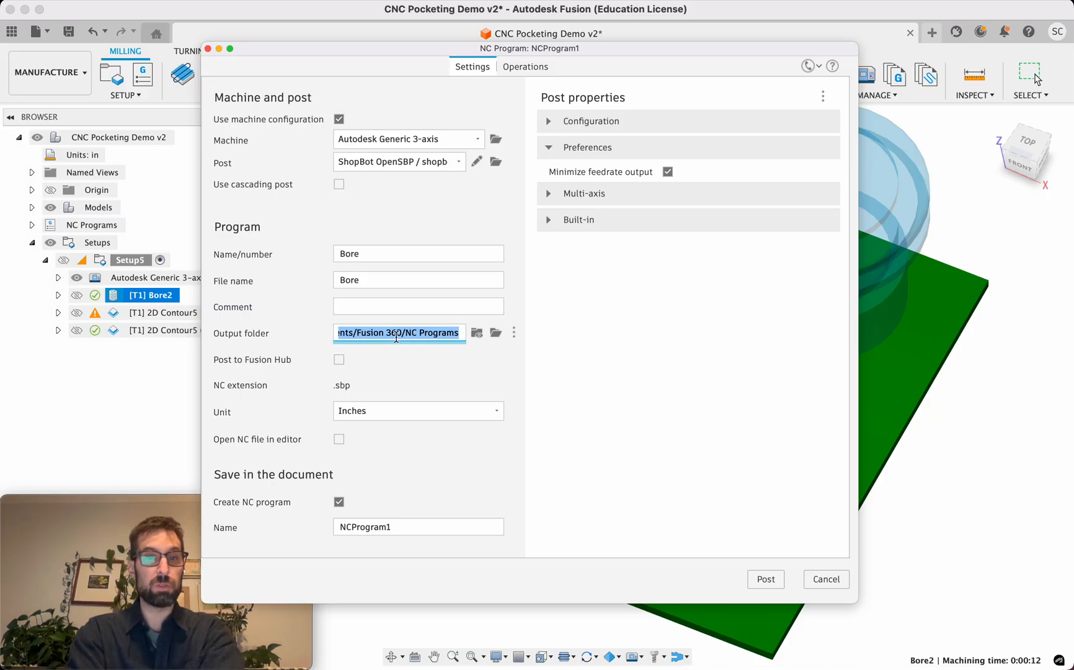
pyautogui.click(463, 336)
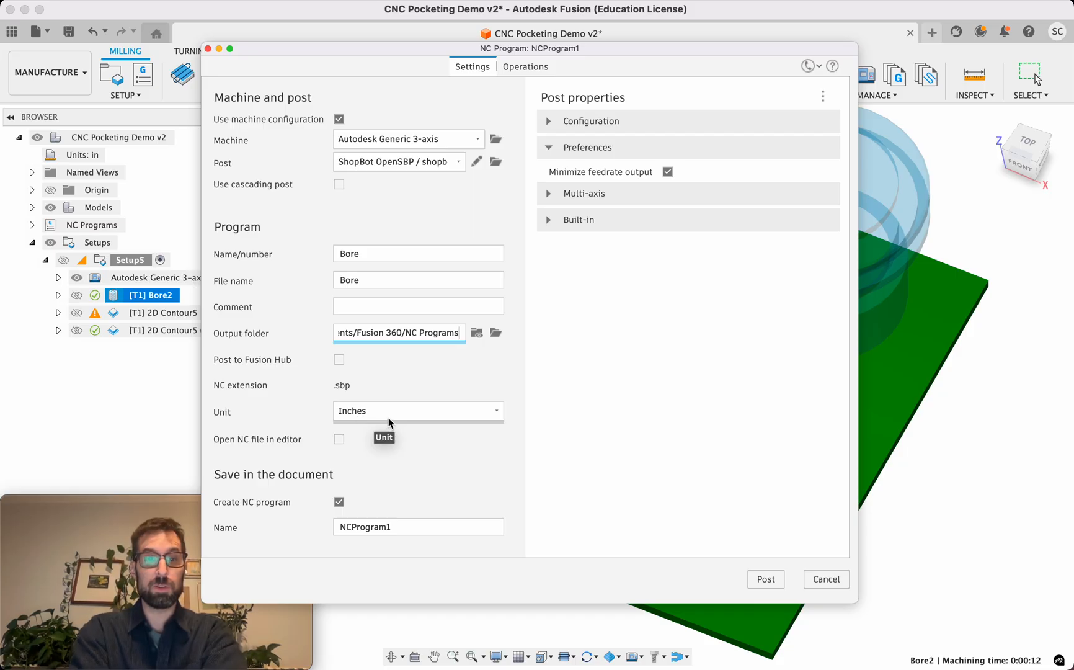
pyautogui.doubleClick(391, 527)
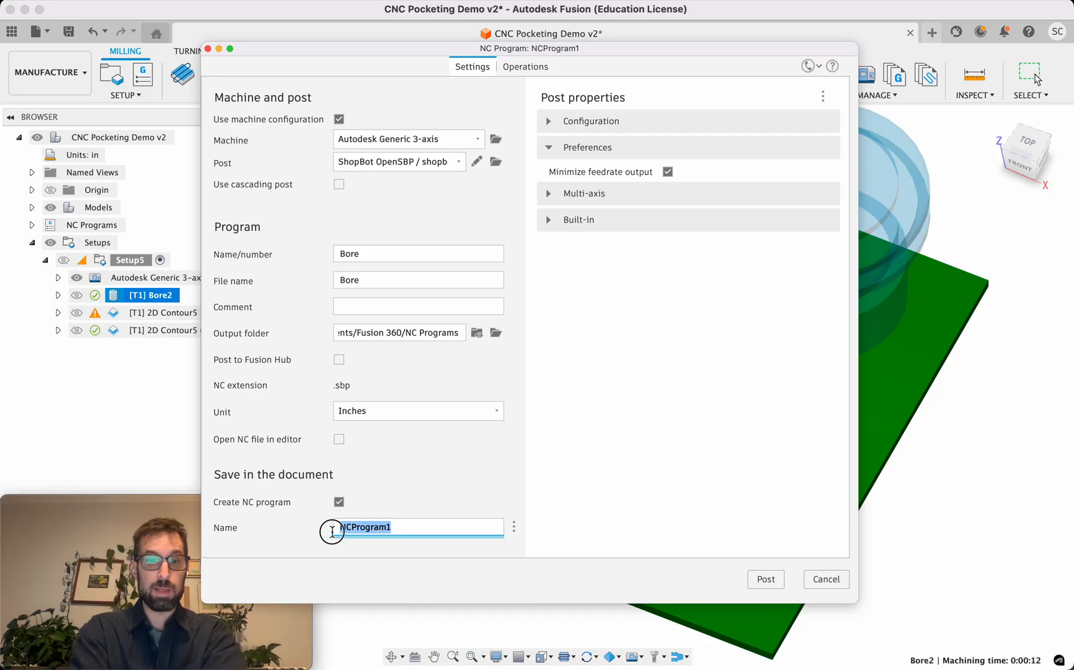
pyautogui.write('Bore')
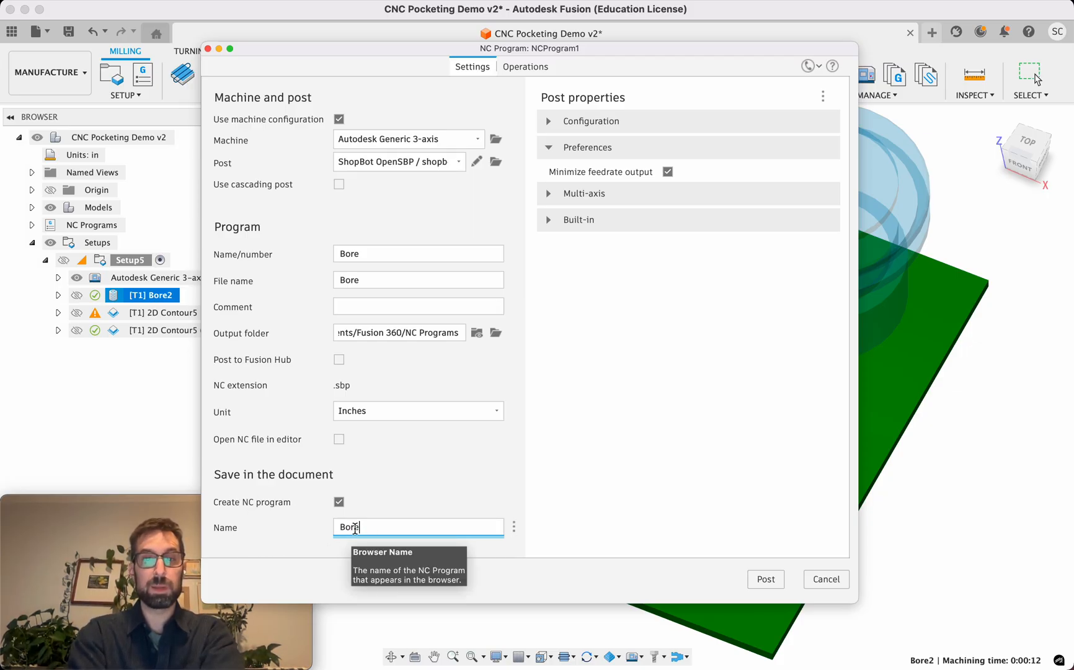
pyautogui.click(774, 580)
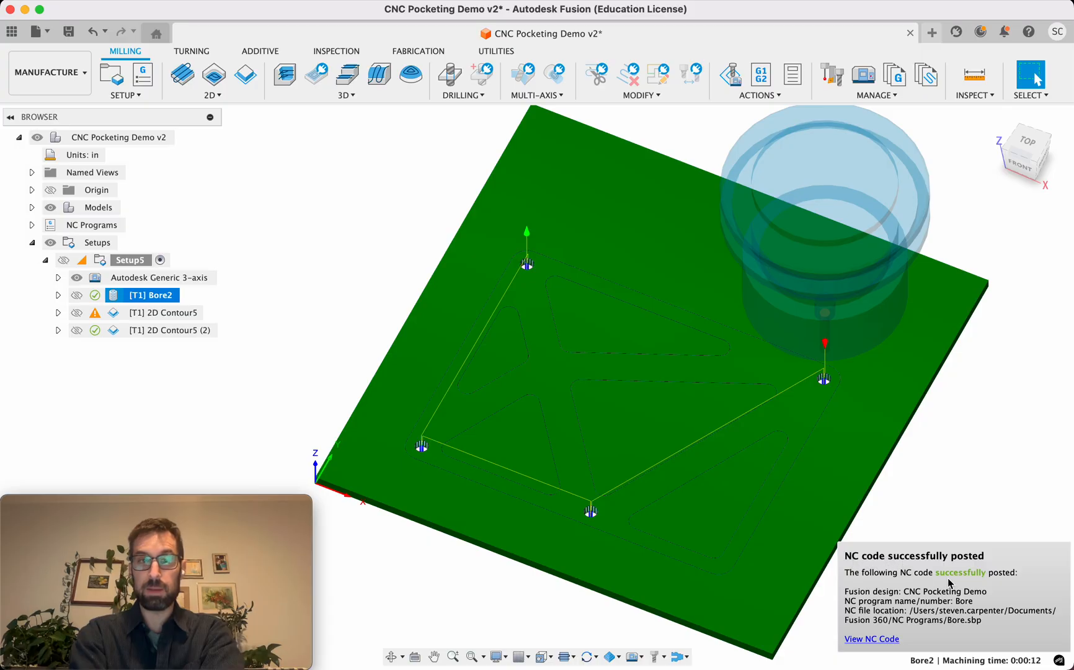
pyautogui.click(31, 225)
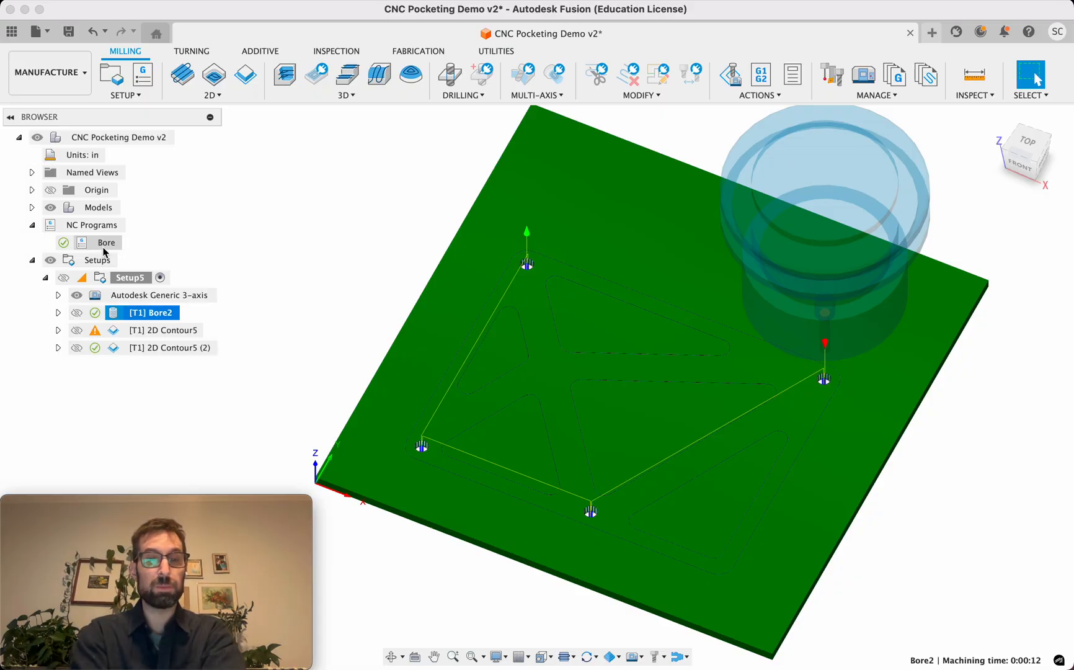
# - Start post processing the 2D Contour5 pocket operation with program name "Interior" and the local ShopBot OpenSBP / shopbot post
pyautogui.rightClick(110, 330)
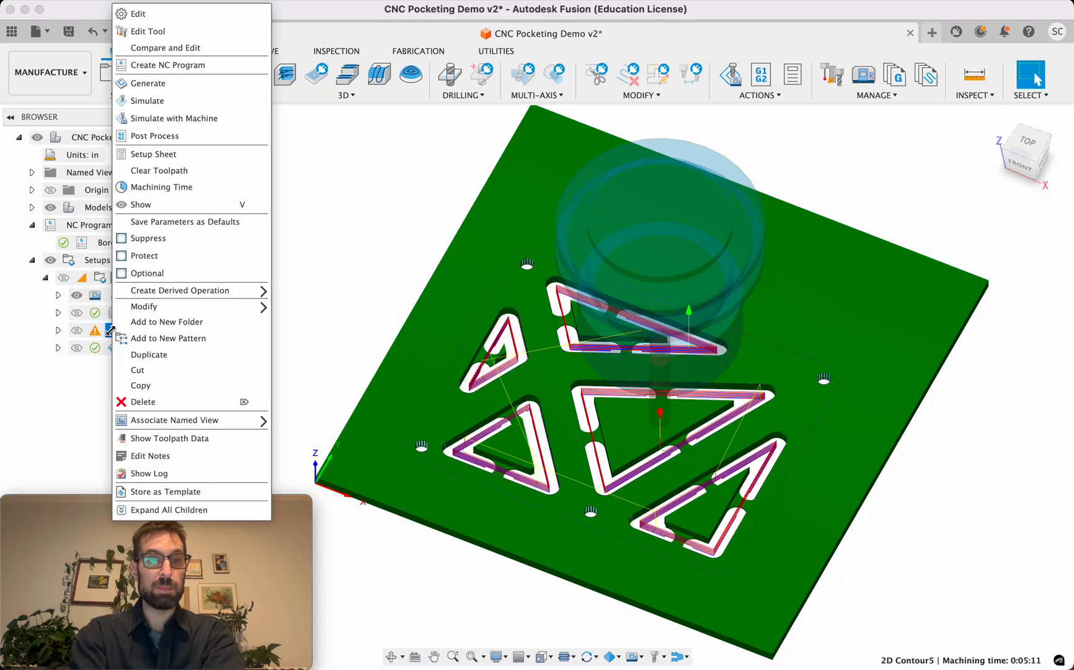
pyautogui.click(146, 136)
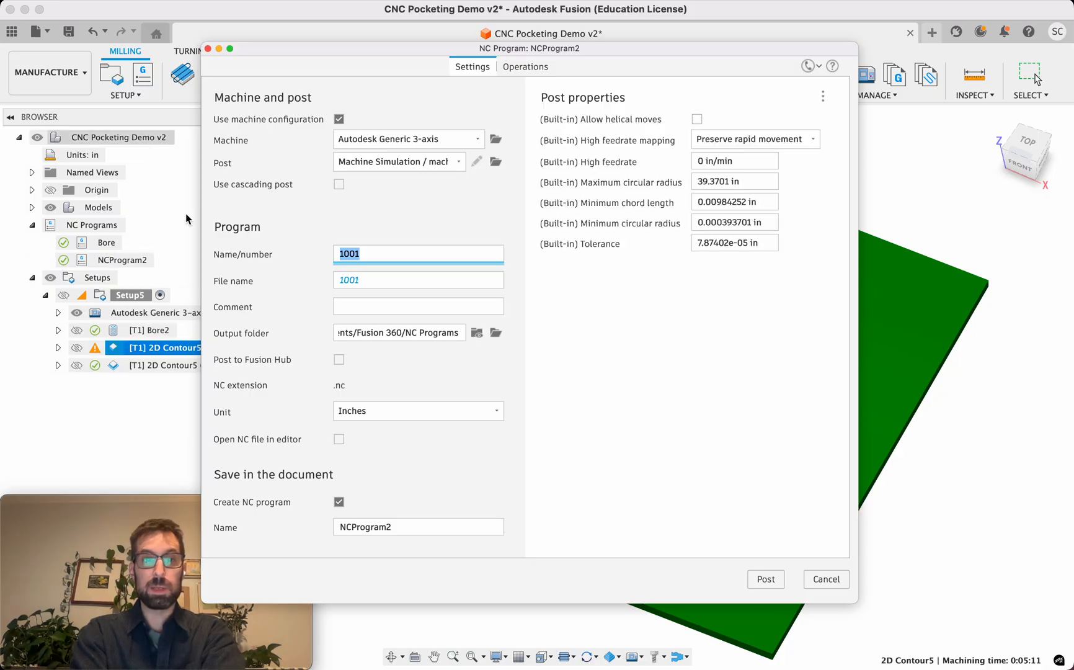
pyautogui.write('In')
pyautogui.write('te')
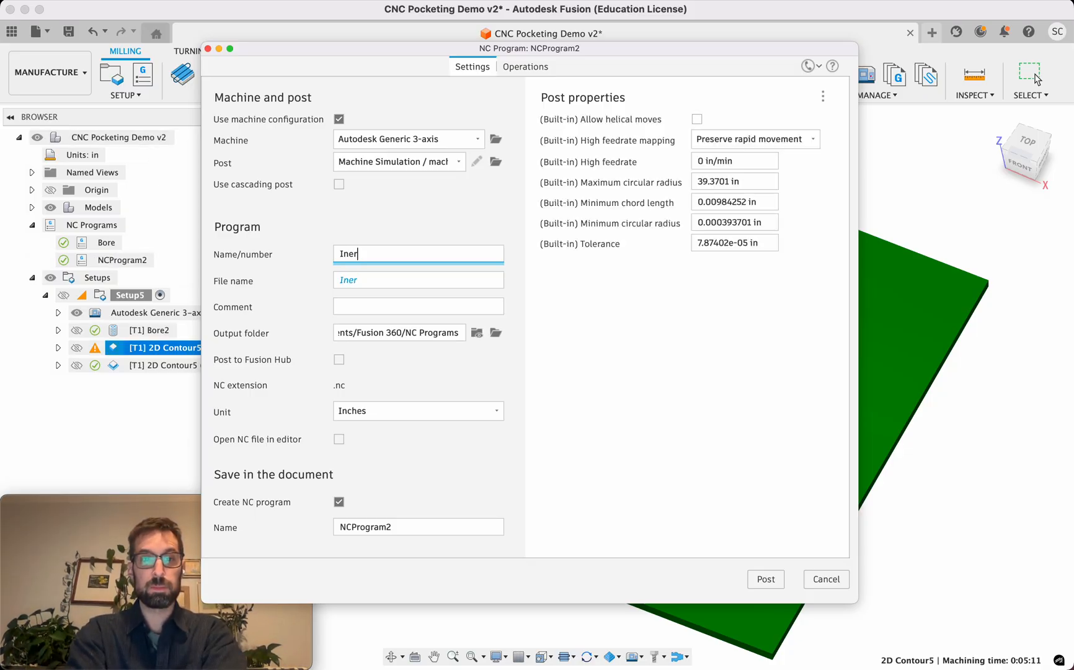
pyautogui.write('rior')
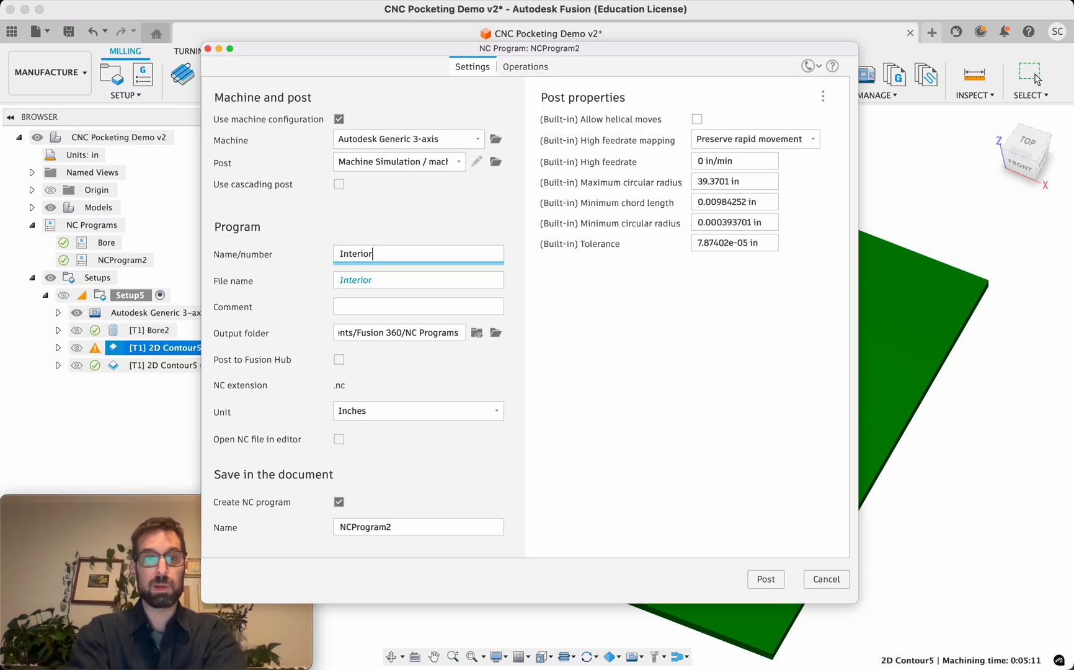
pyautogui.click(383, 163)
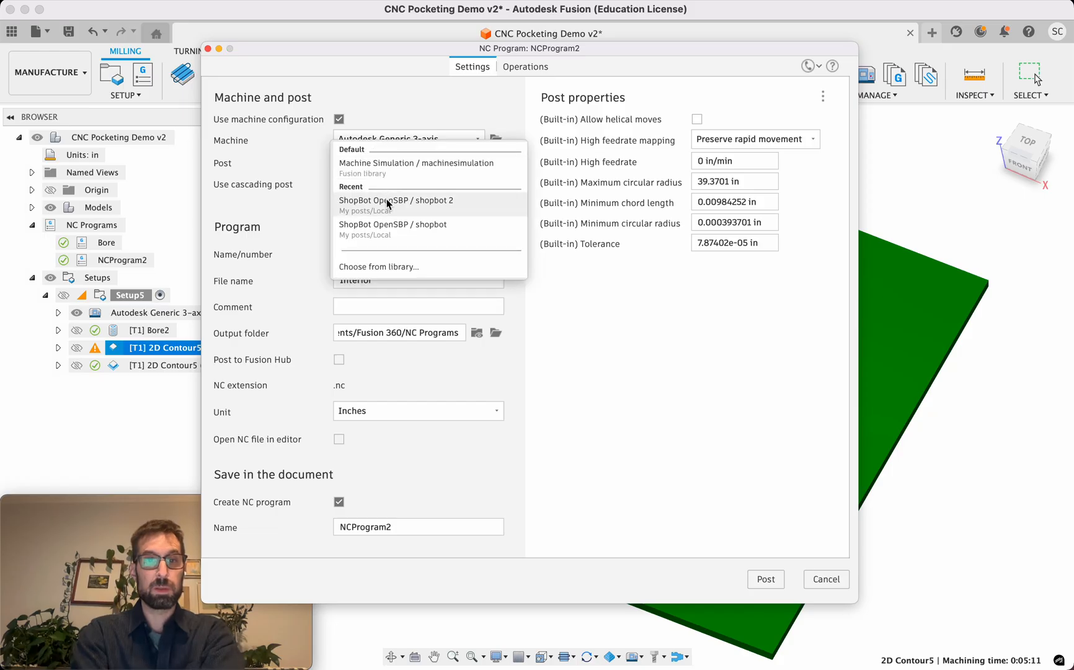
pyautogui.click(383, 228)
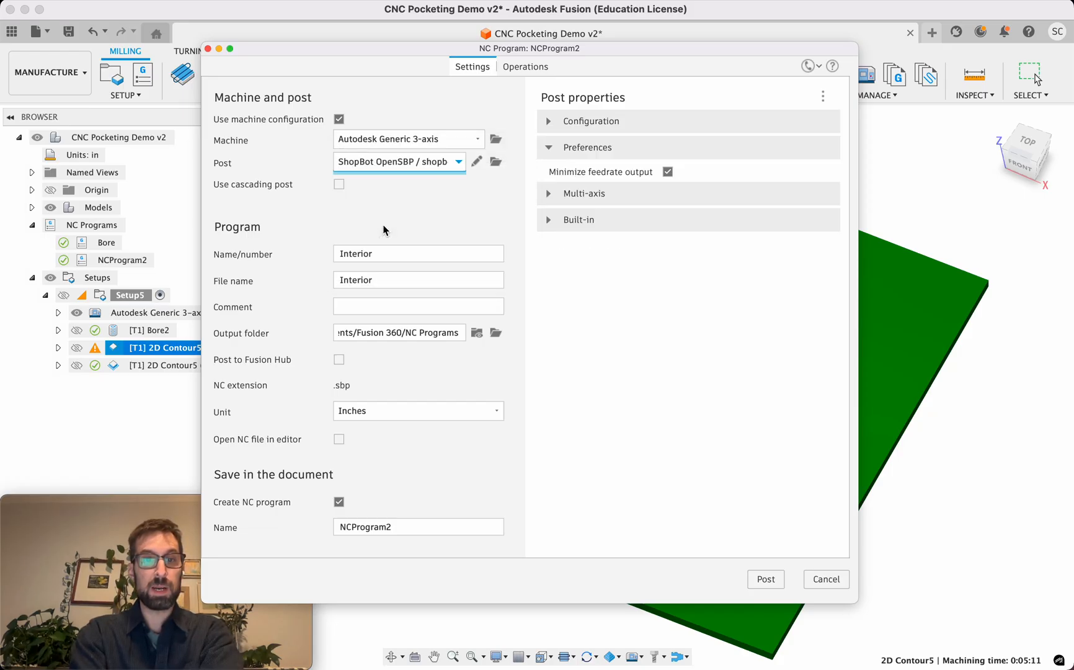
# - Set the saved NC program's browser name to "Interior" and post the pocket contour's code
pyautogui.click(348, 527)
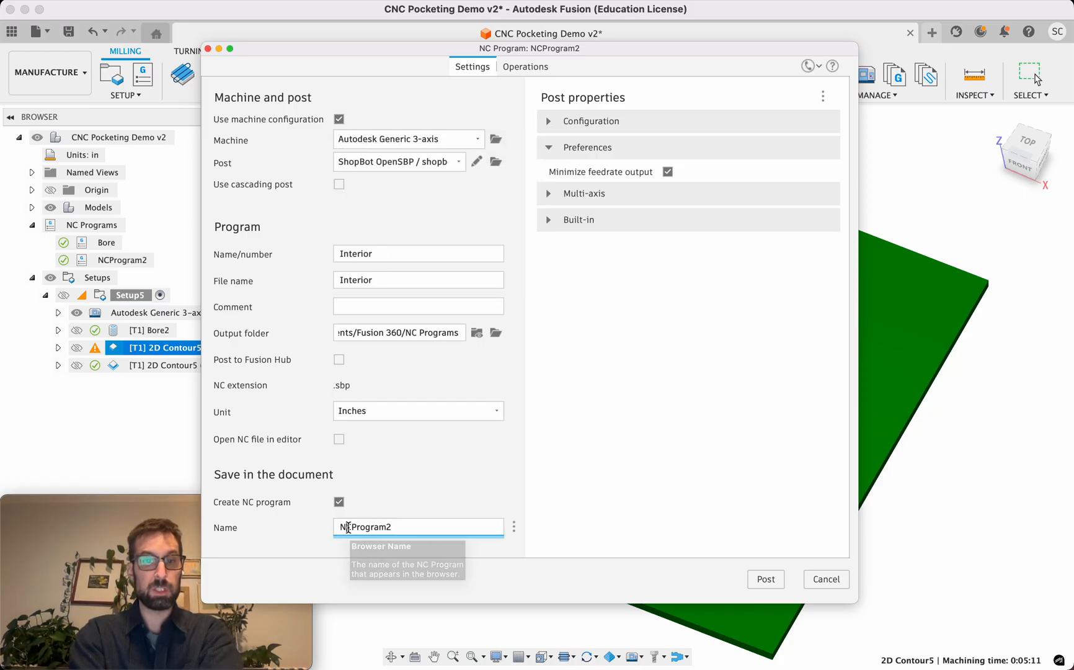
pyautogui.doubleClick(348, 527)
pyautogui.write('I')
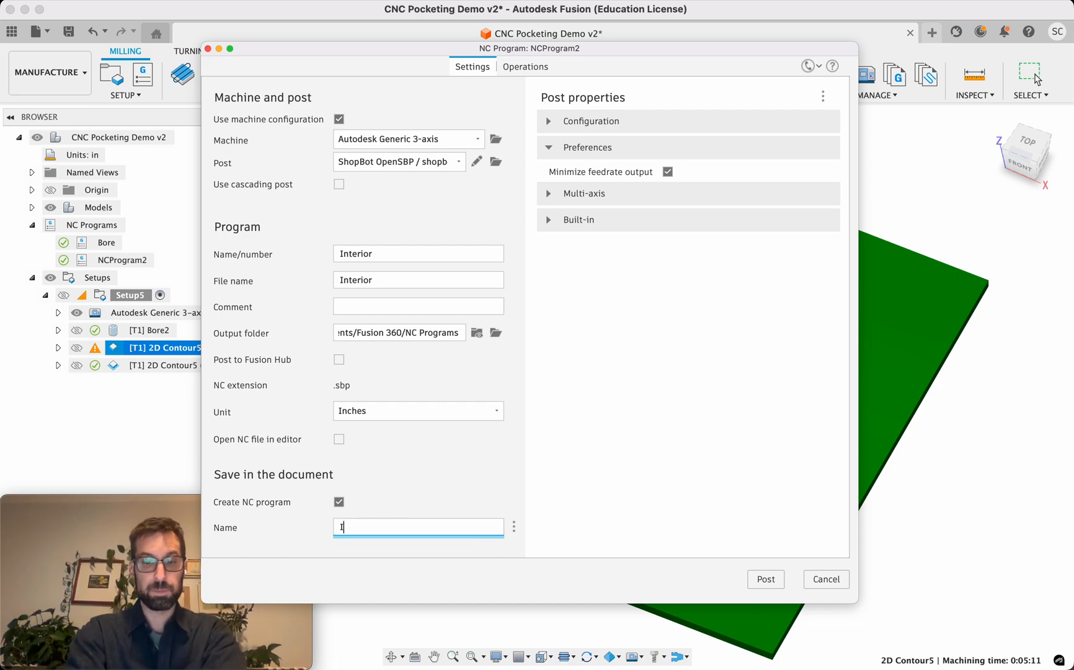
pyautogui.write('nterior')
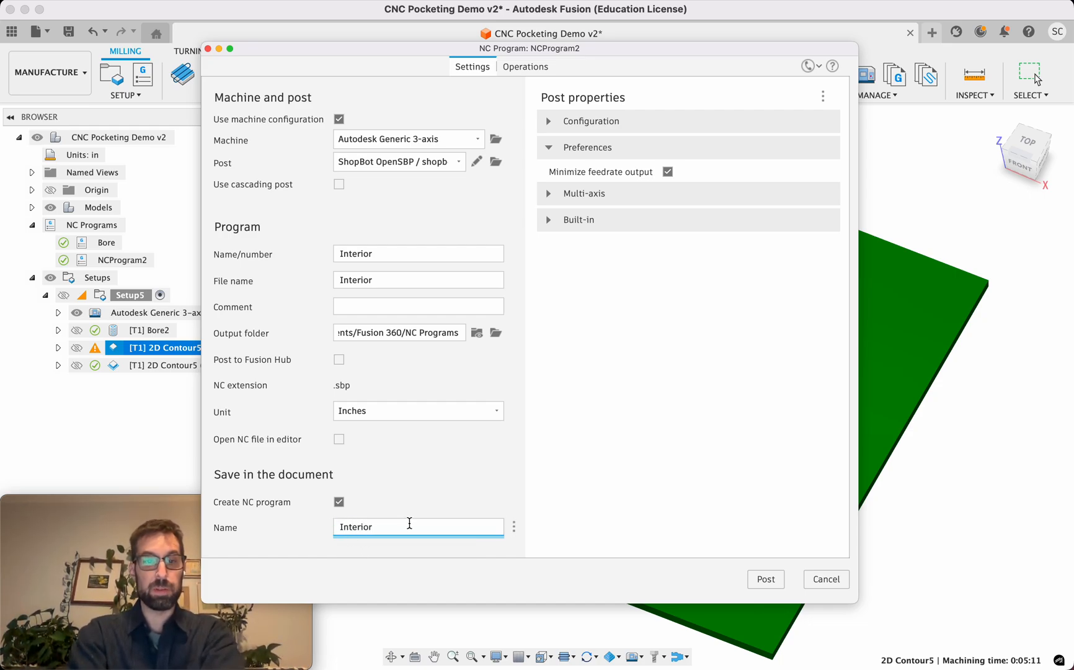
pyautogui.click(764, 578)
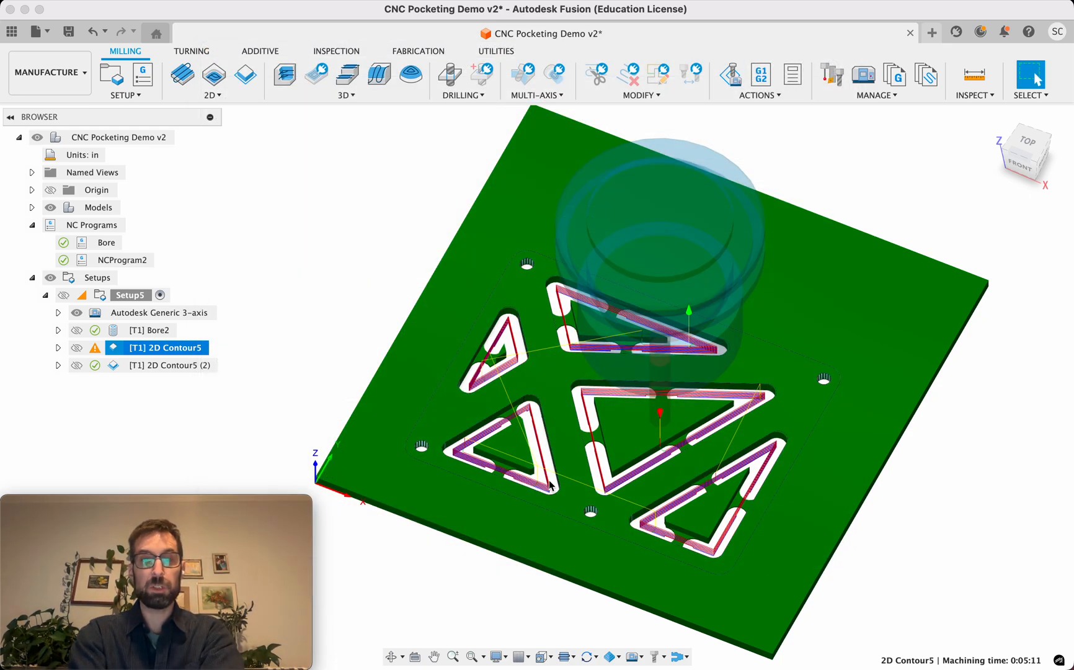
# - Start post processing the 2D Contour5 (2) perimeter operation with program name "Exterior" and the local ShopBot OpenSBP / shopbot post
pyautogui.rightClick(138, 369)
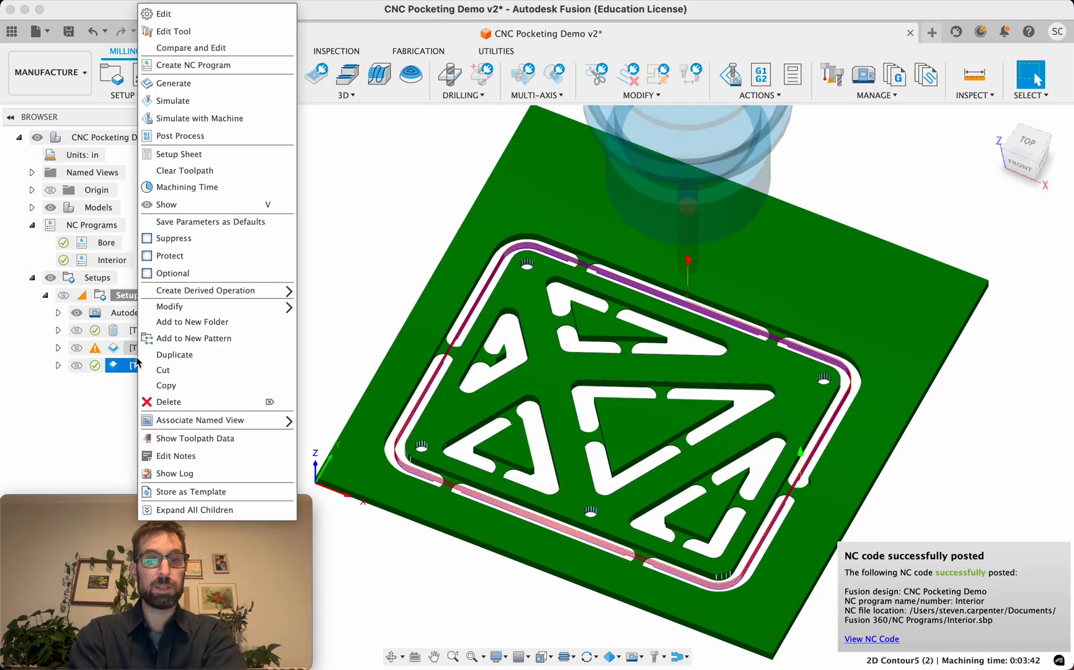
pyautogui.click(162, 135)
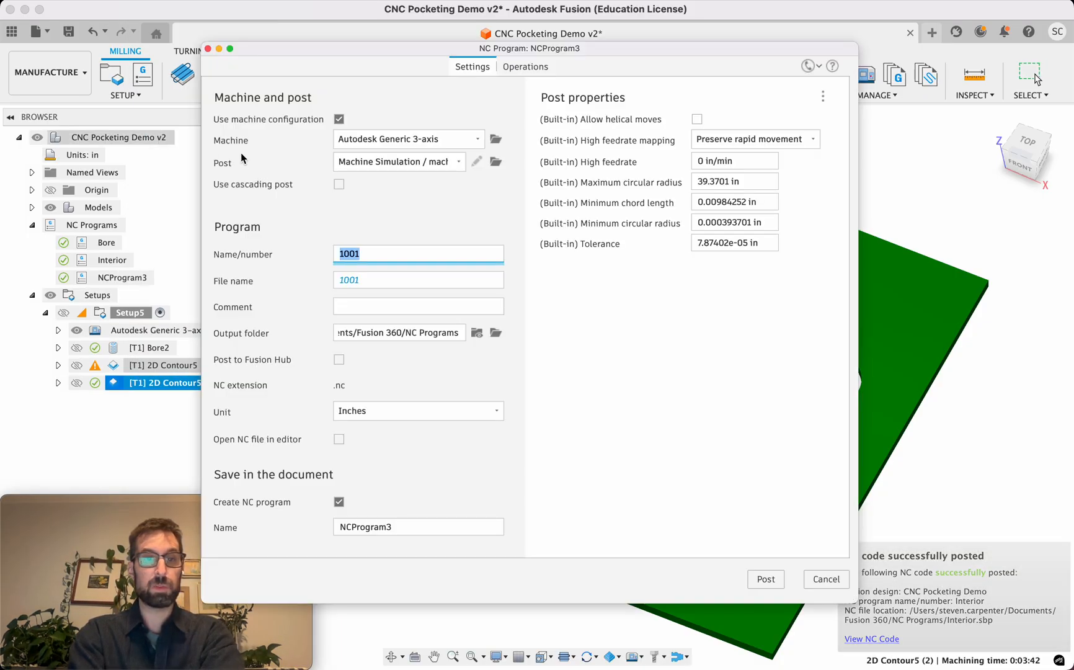
pyautogui.write('Exter')
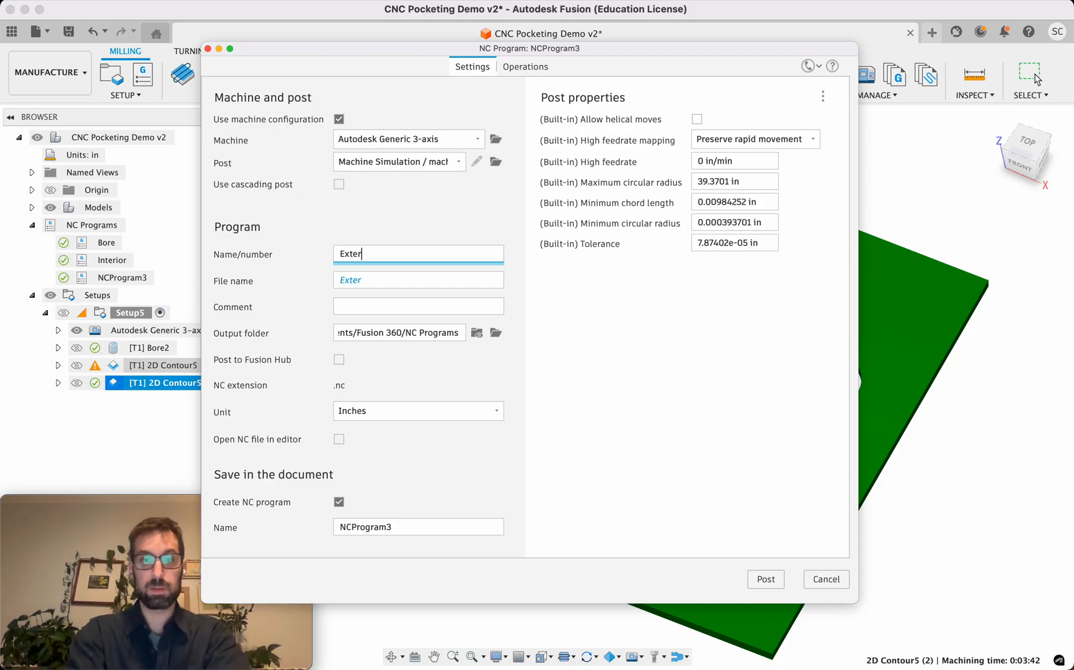
pyautogui.write('ior')
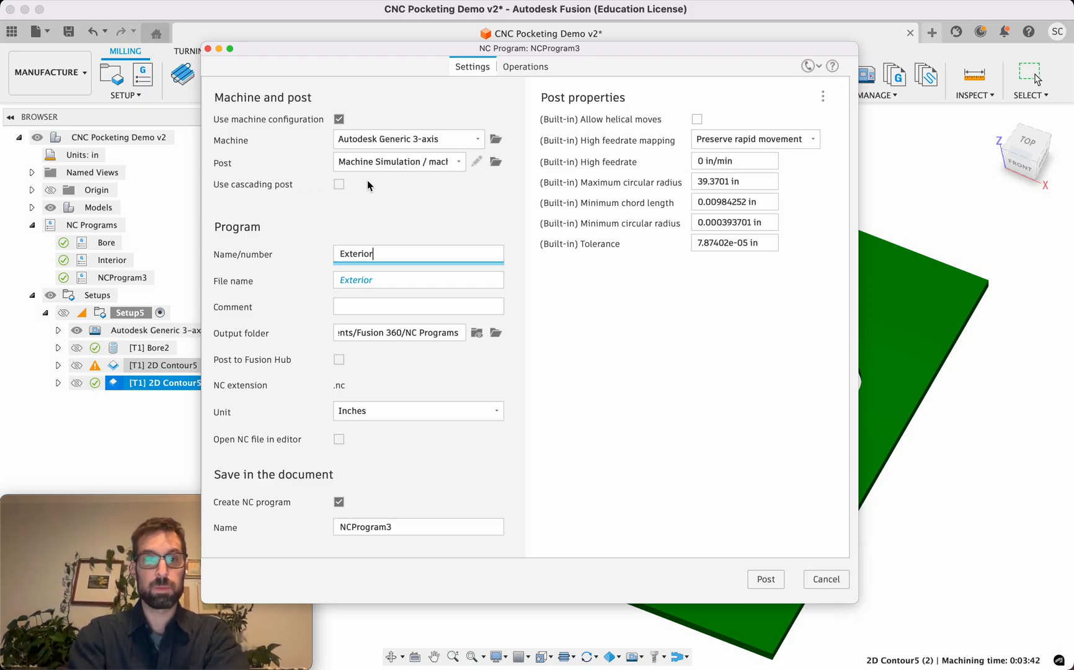
pyautogui.click(370, 162)
pyautogui.click(372, 203)
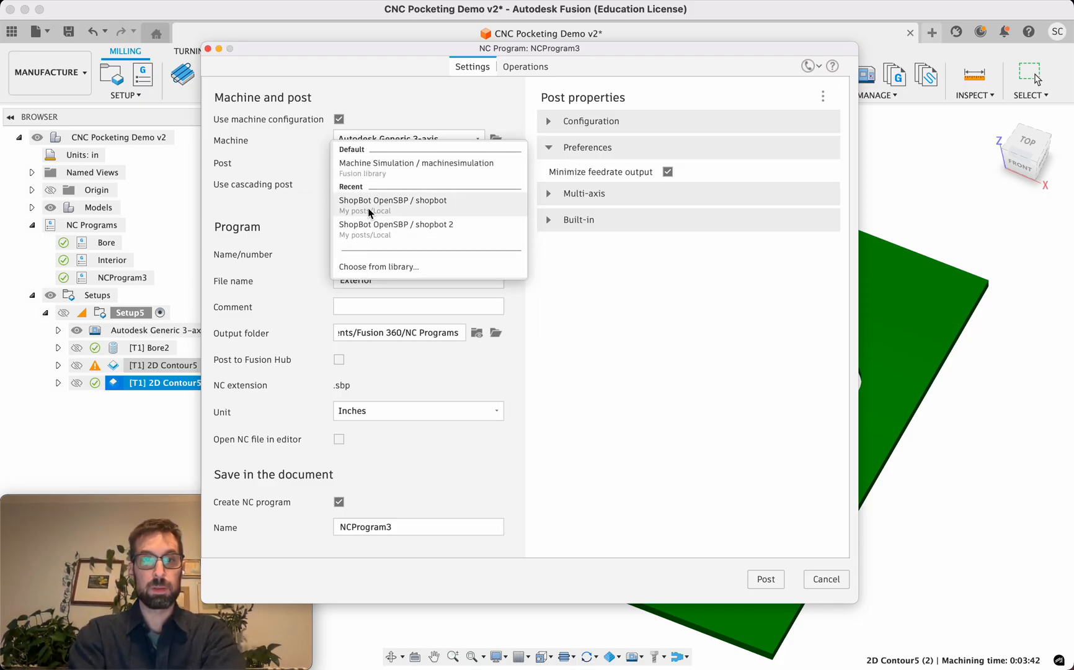
# - Set the saved NC program's browser name to "Exterior" and post the perimeter contour's code
pyautogui.doubleClick(343, 524)
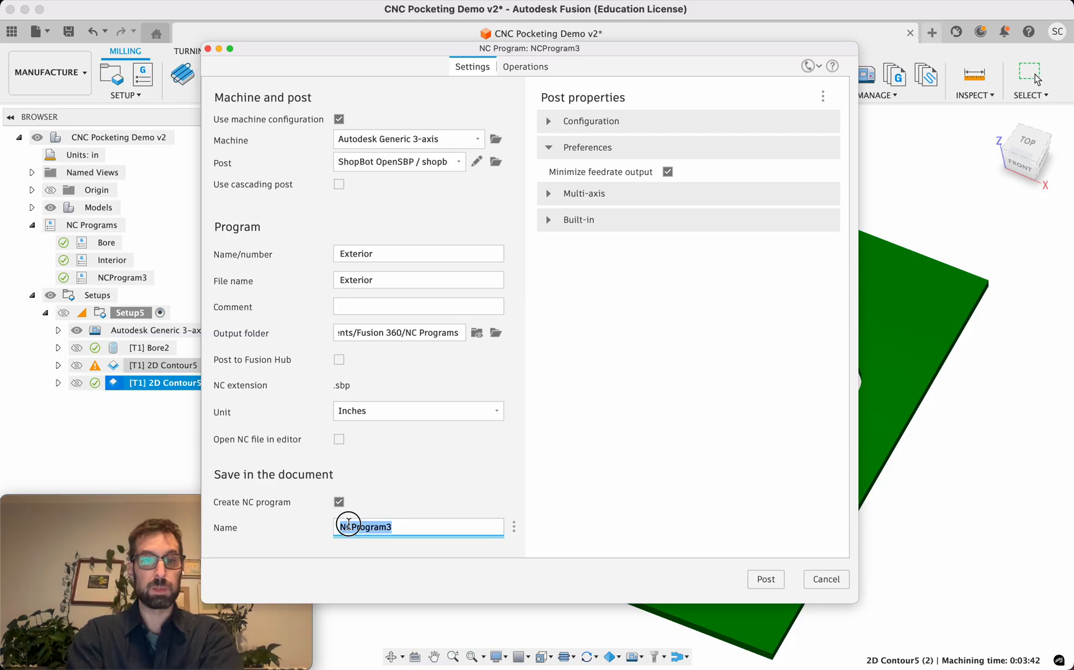
pyautogui.write('Exterior')
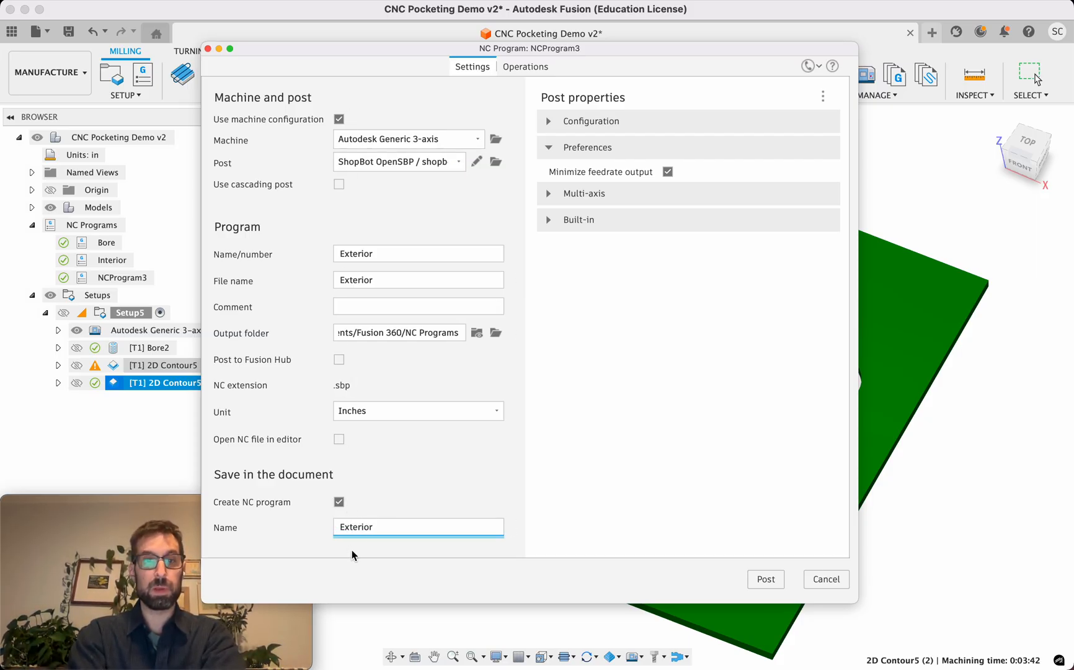
pyautogui.click(763, 580)
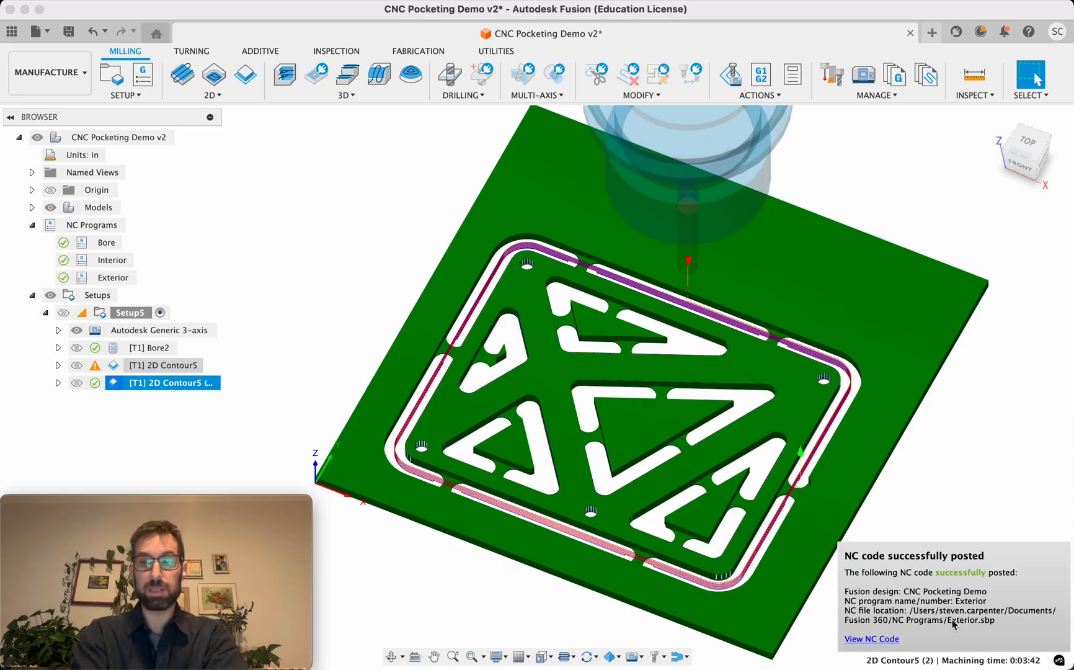
# - Edit 2D Contour5 (2) to add a seventh manual tab on the plate's front long edge, between the two existing tabs
pyautogui.click(394, 234)
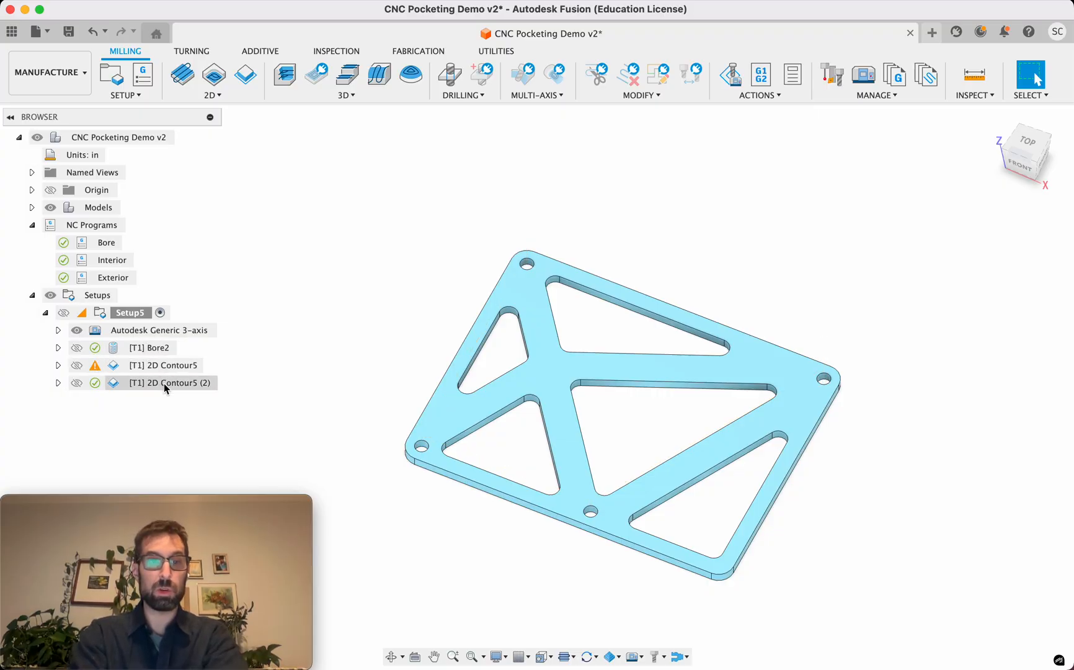
pyautogui.click(96, 385)
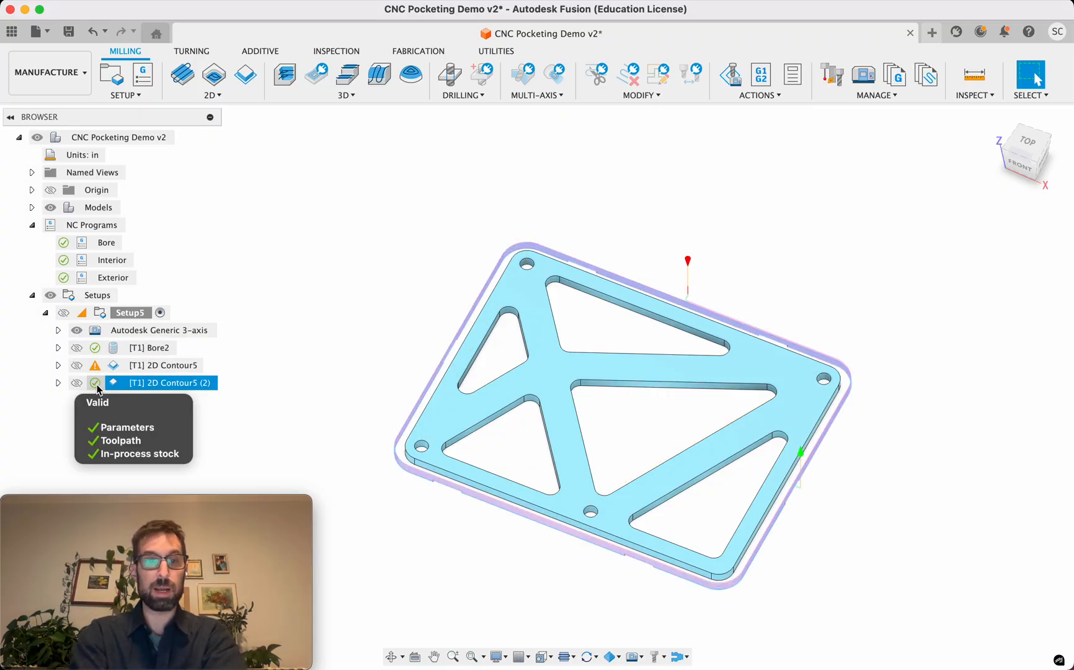
pyautogui.click(97, 384)
pyautogui.click(97, 385)
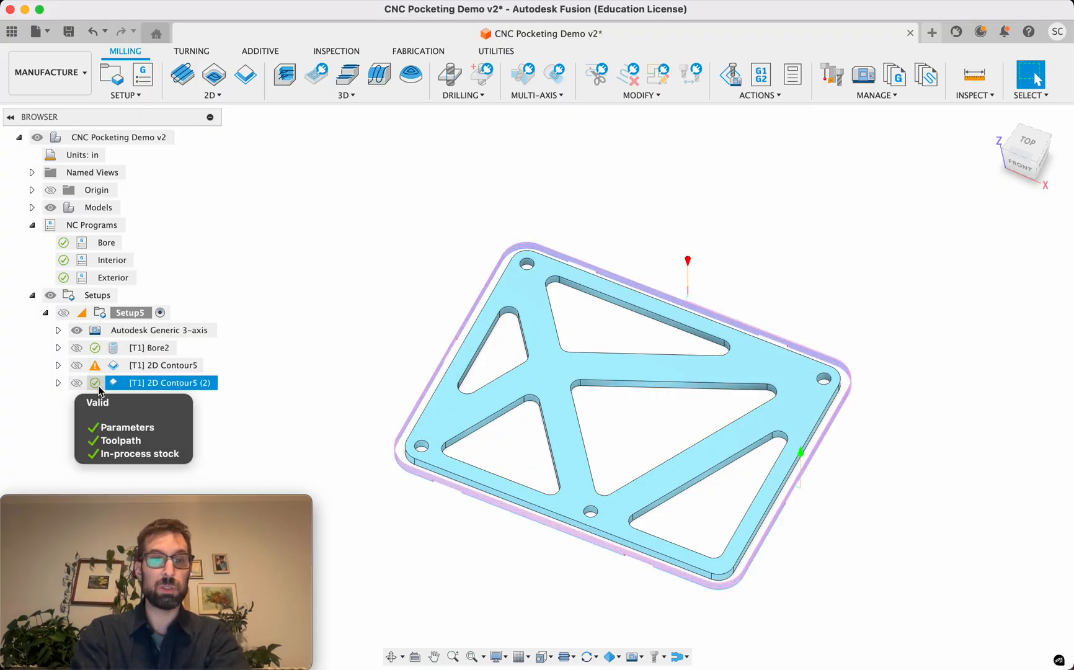
pyautogui.doubleClick(116, 384)
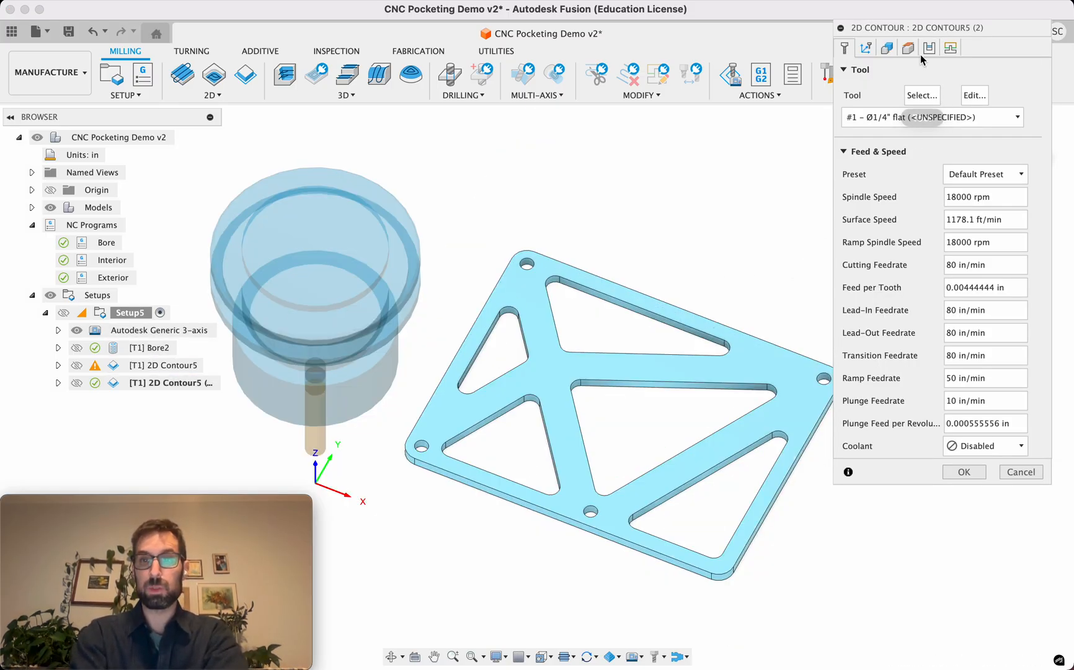
pyautogui.click(888, 51)
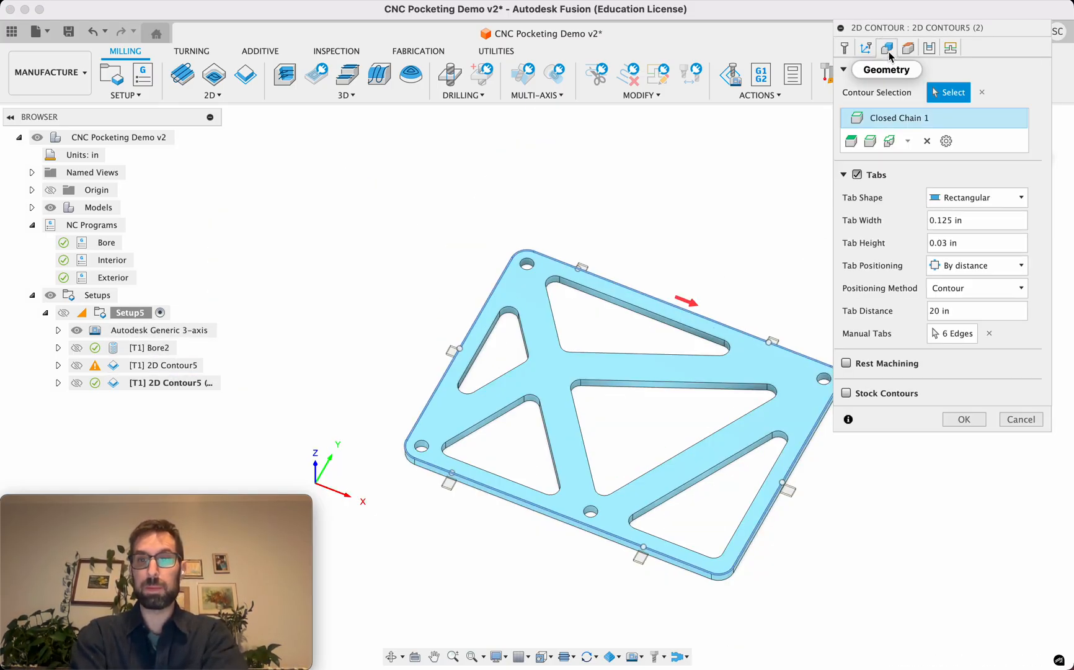
pyautogui.click(952, 333)
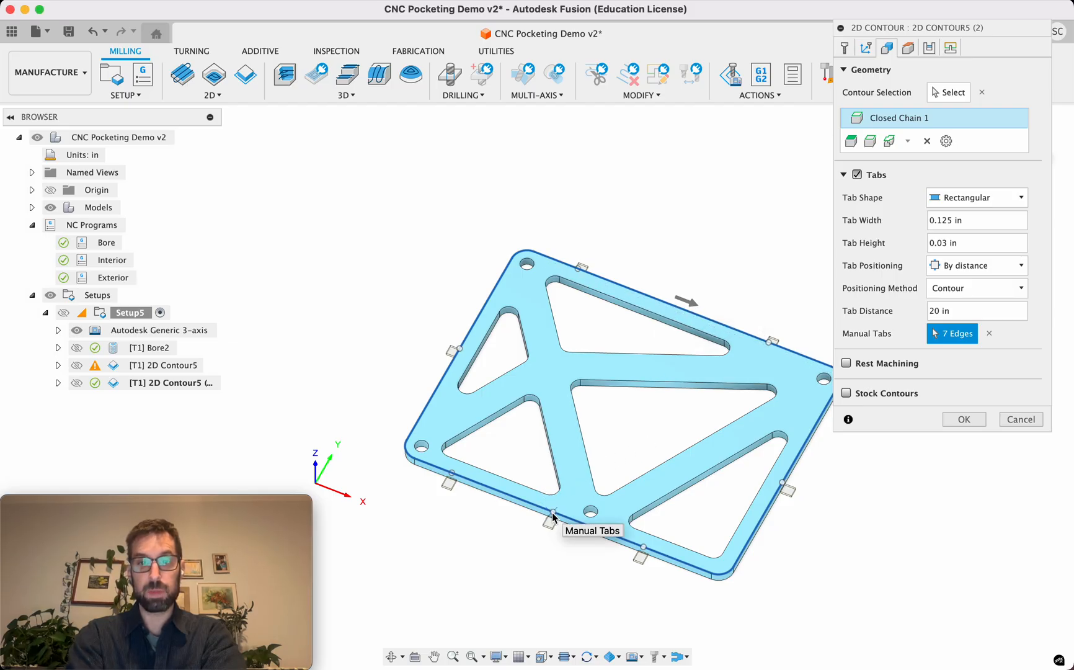
pyautogui.click(963, 419)
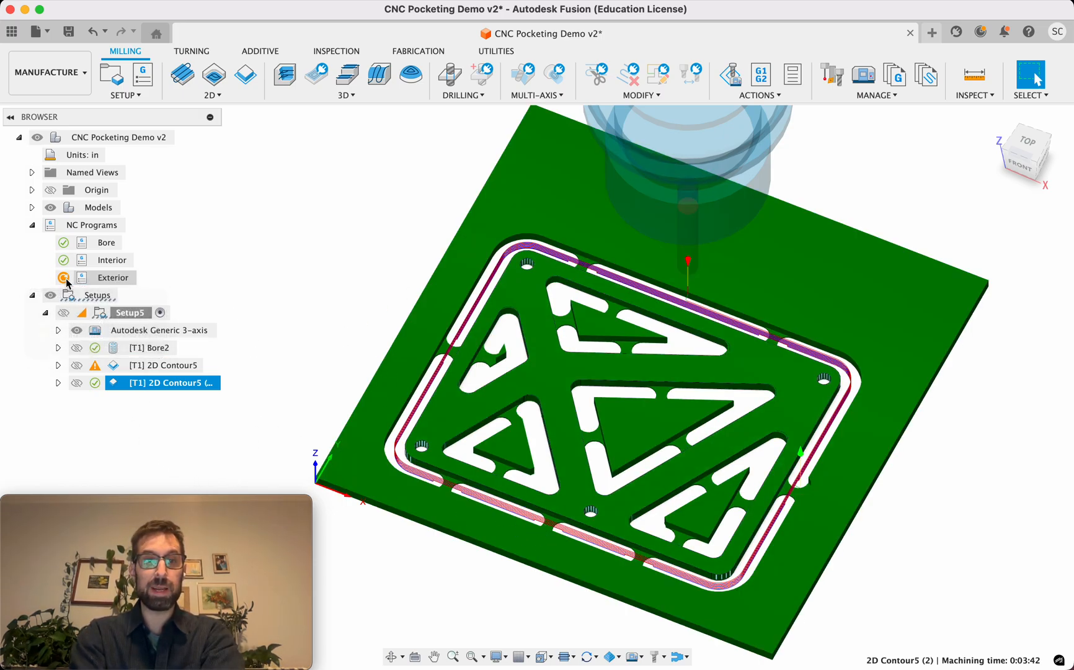
# - Post process the outdated Exterior NC program again, overwriting Exterior.sbp
pyautogui.moveTo(71, 287)
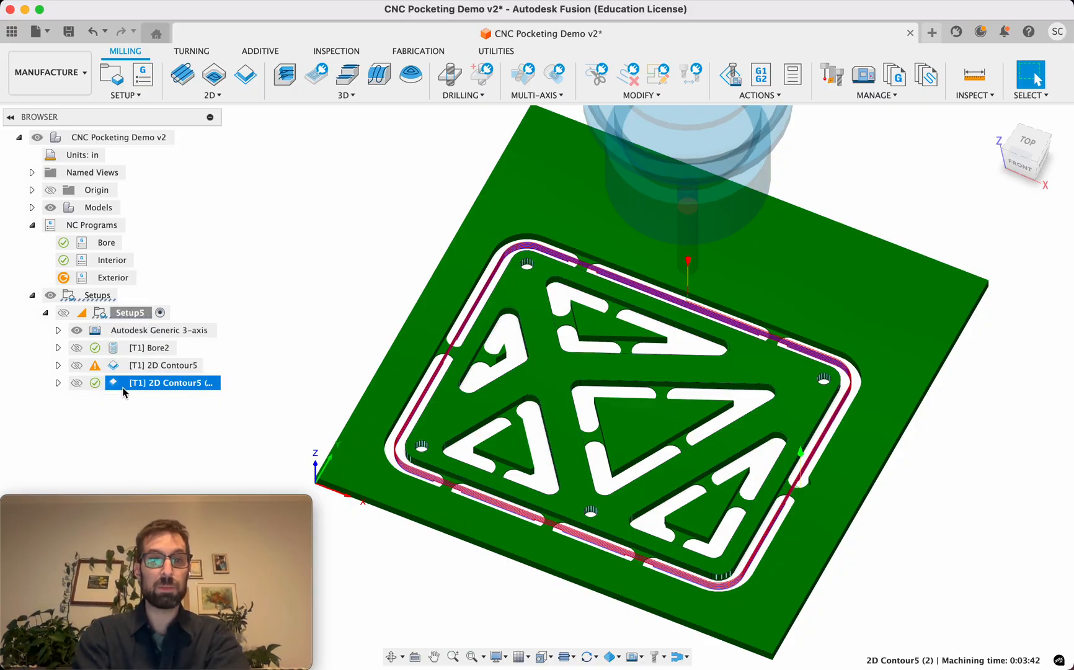
pyautogui.rightClick(83, 279)
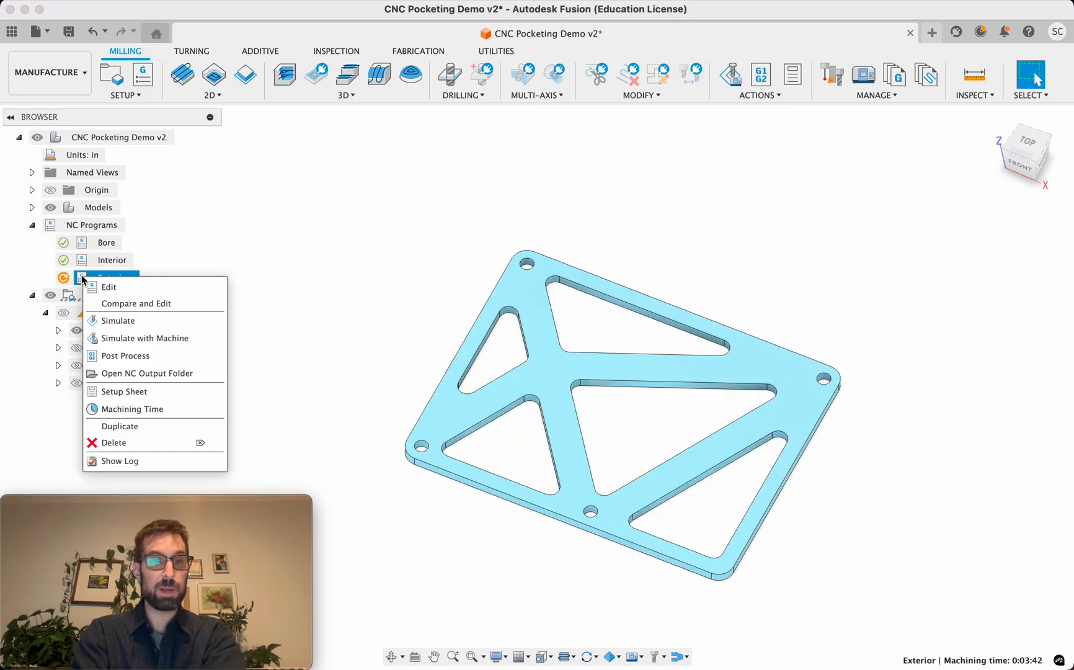
pyautogui.click(121, 362)
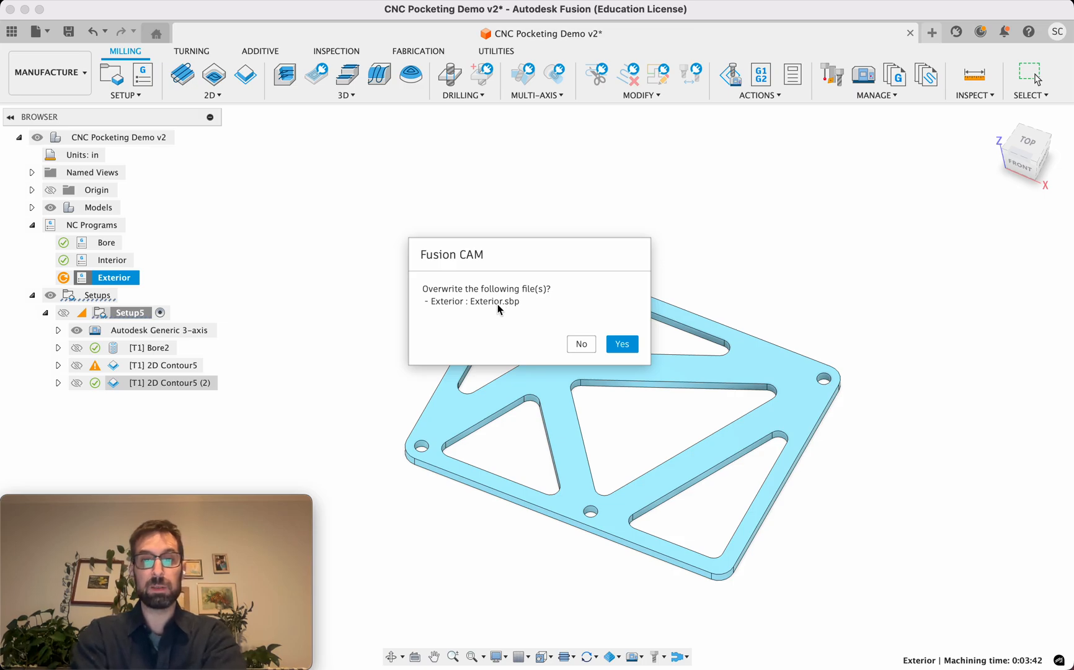
pyautogui.click(621, 343)
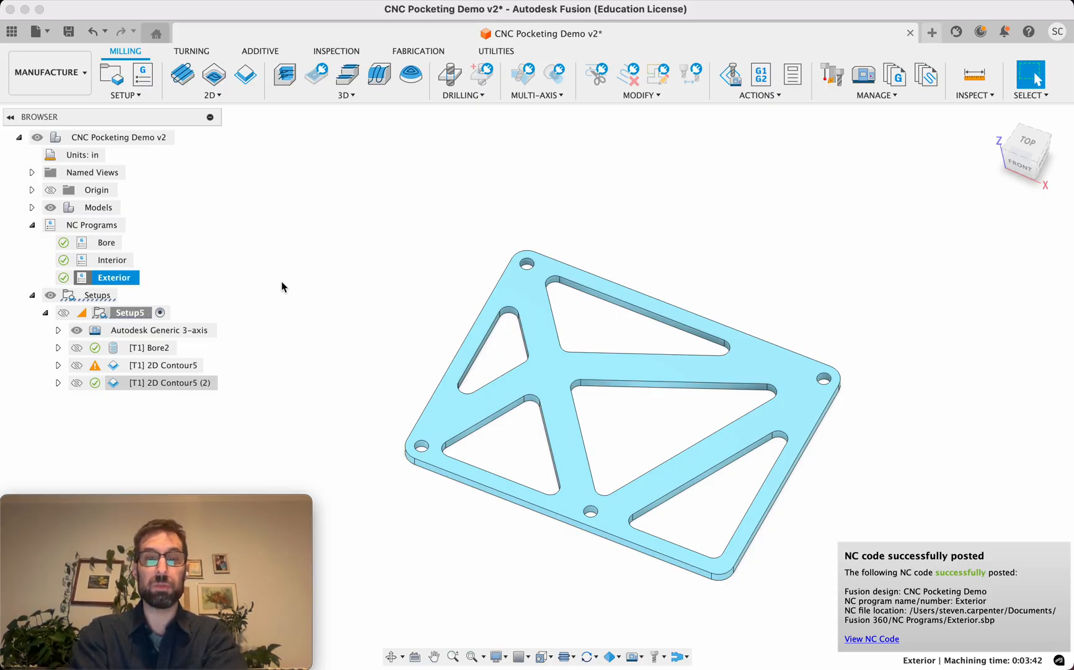
pyautogui.scroll(-2, 382, 284)
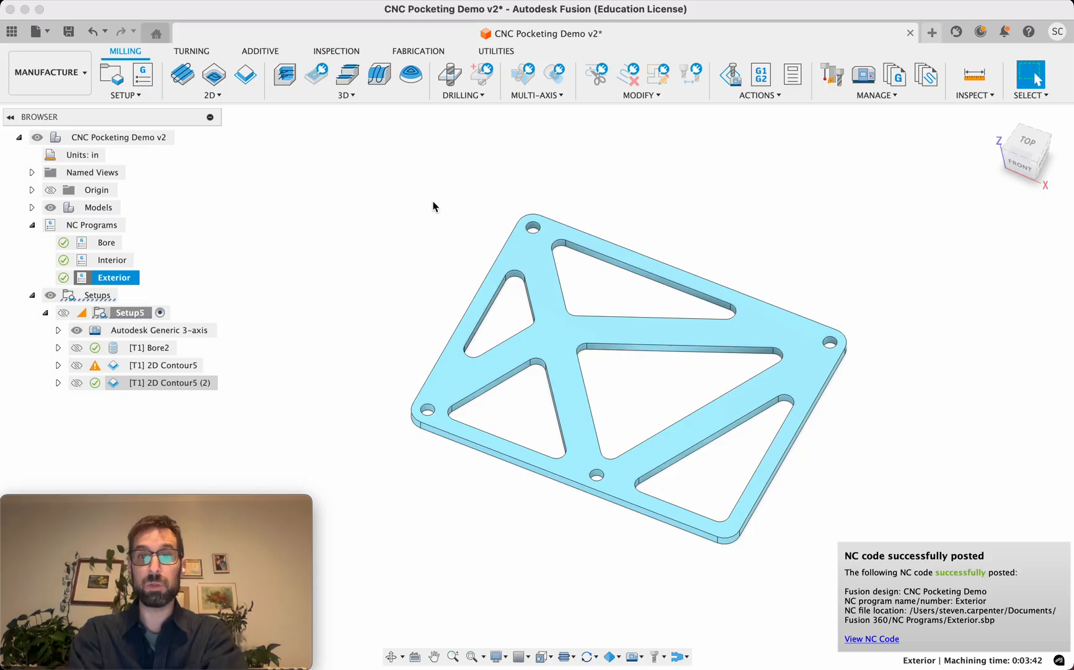
pyautogui.click(666, 3)
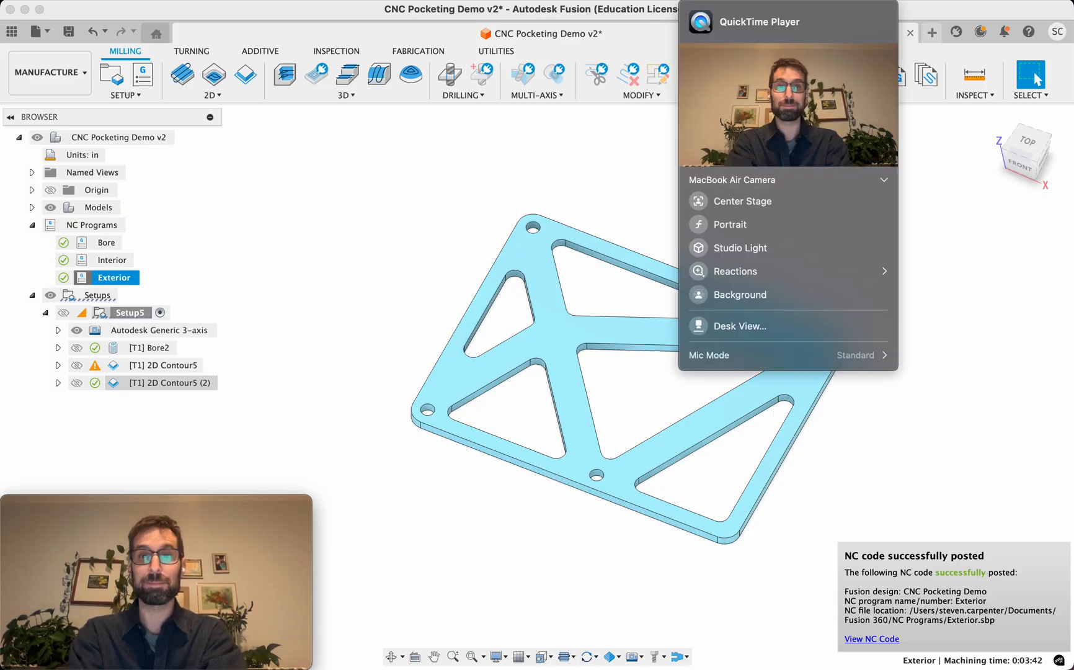